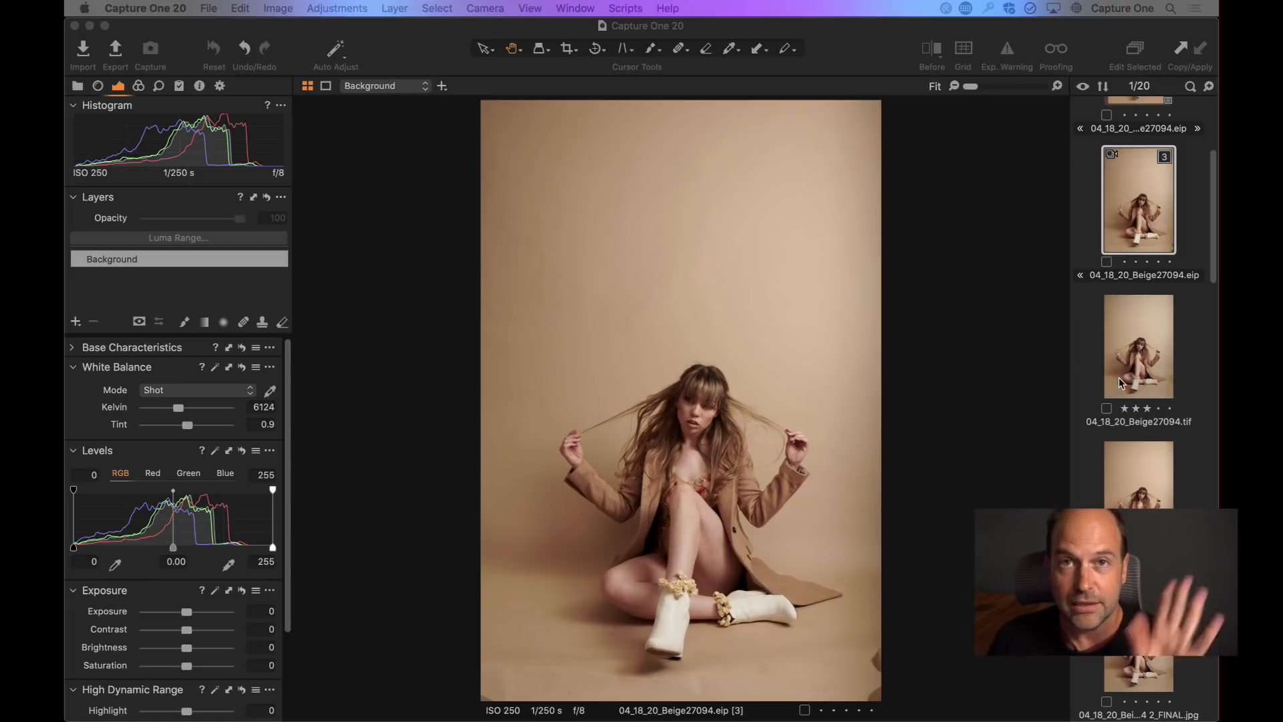
- Compare the finished 04_18_20_Beige27094.tif with the raw image by viewing it and returning to variant 3
scroll(1093, 358, "up", 3)
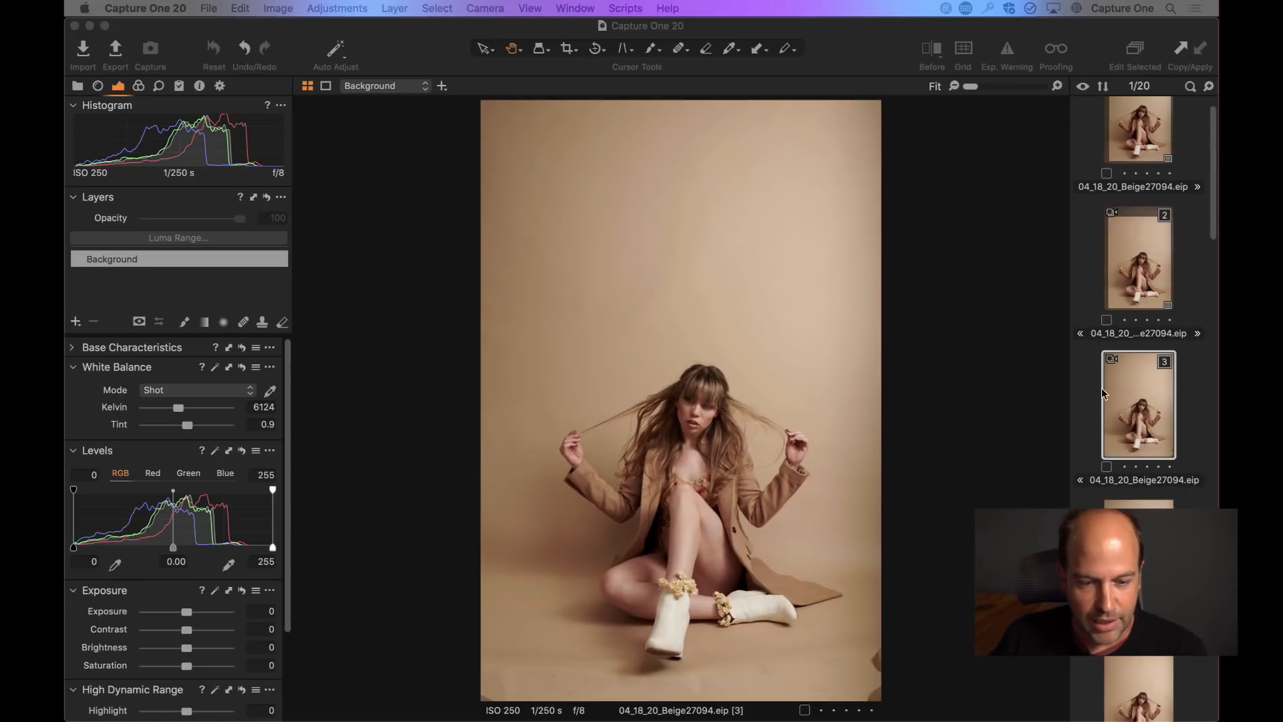
scroll(1136, 348, "down", 2)
left_click(1144, 421)
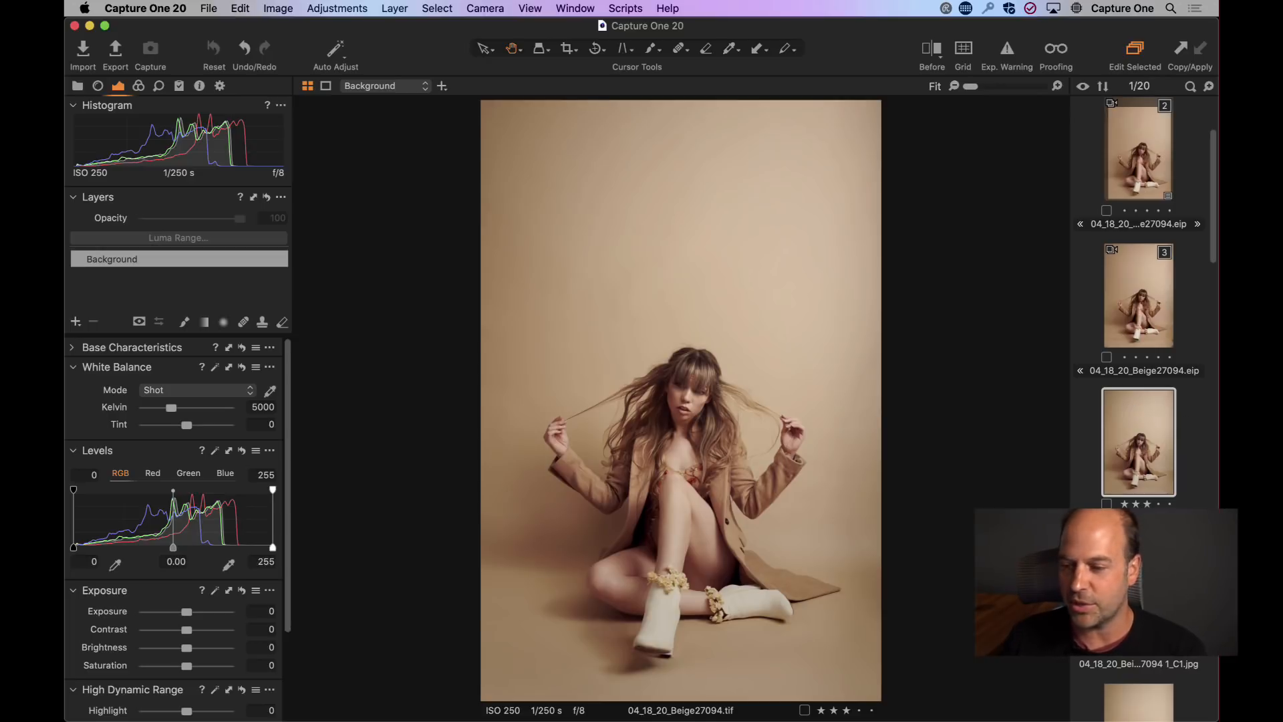
key("super+Tab")
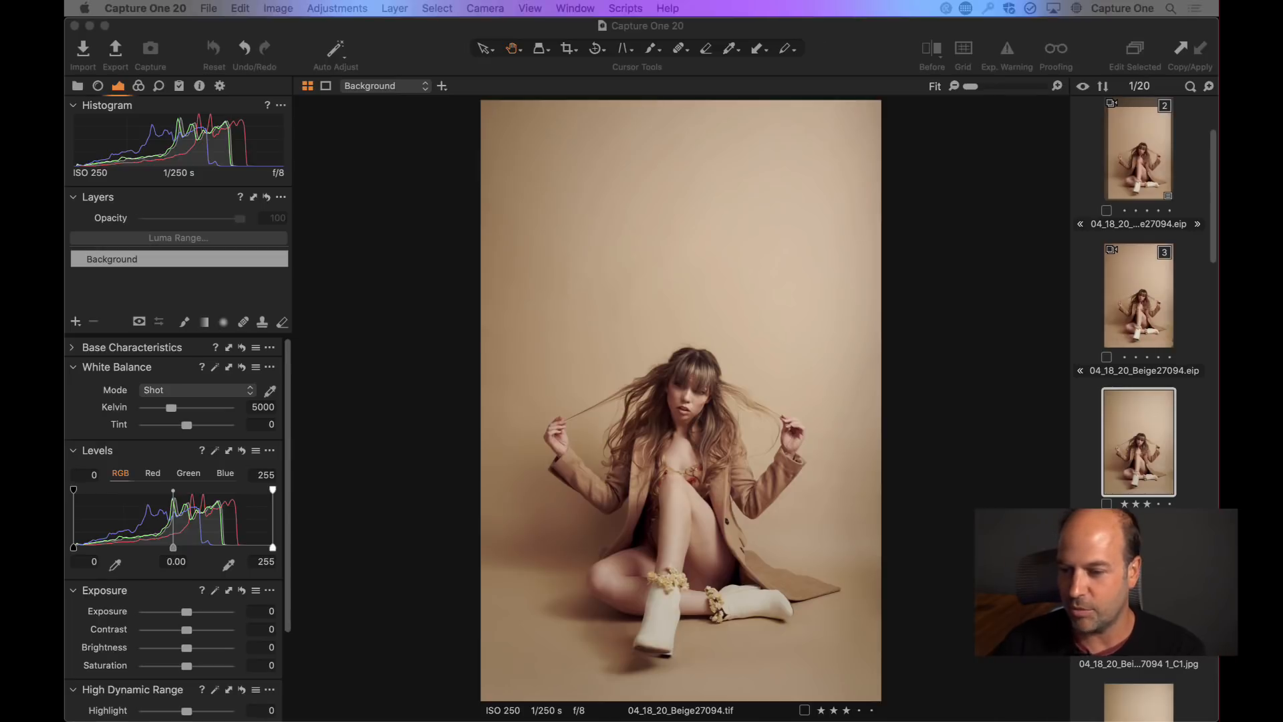
left_click_drag(1210, 179, 1210, 137)
left_click(1123, 441)
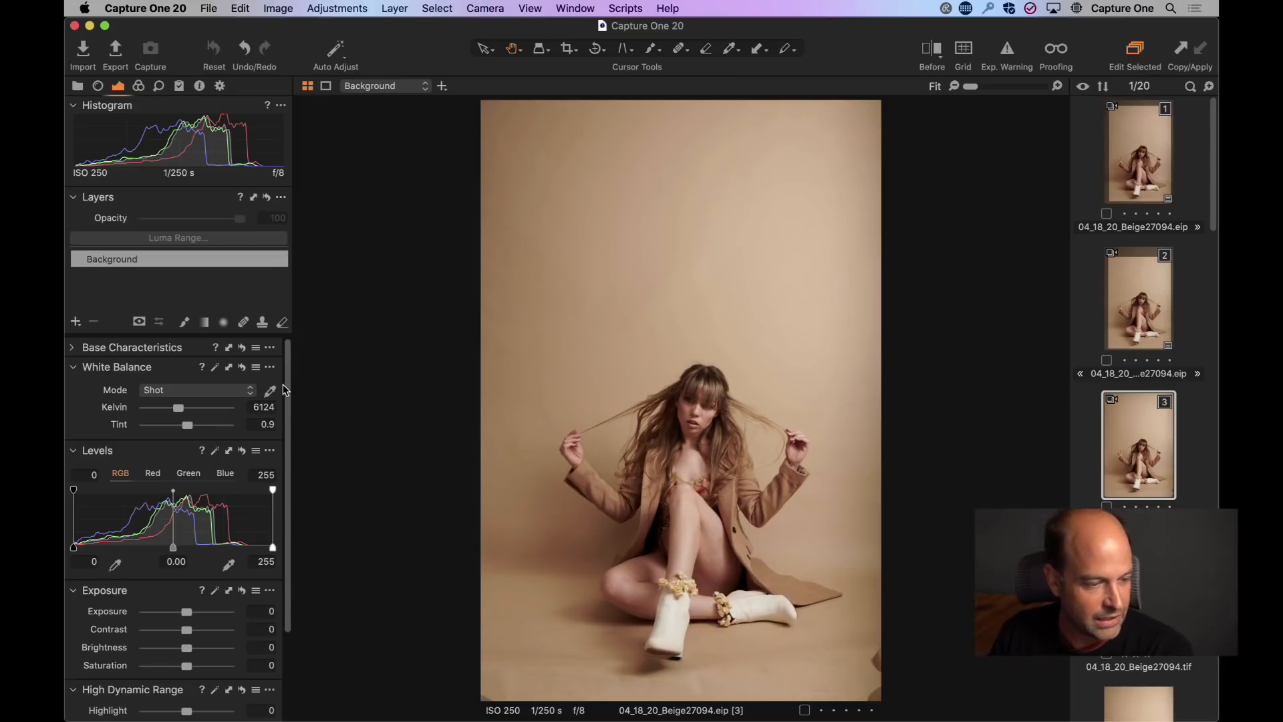
- Try the automatic Levels adjustment on variant 3 and reset the Levels
left_click_drag(286, 378, 307, 472)
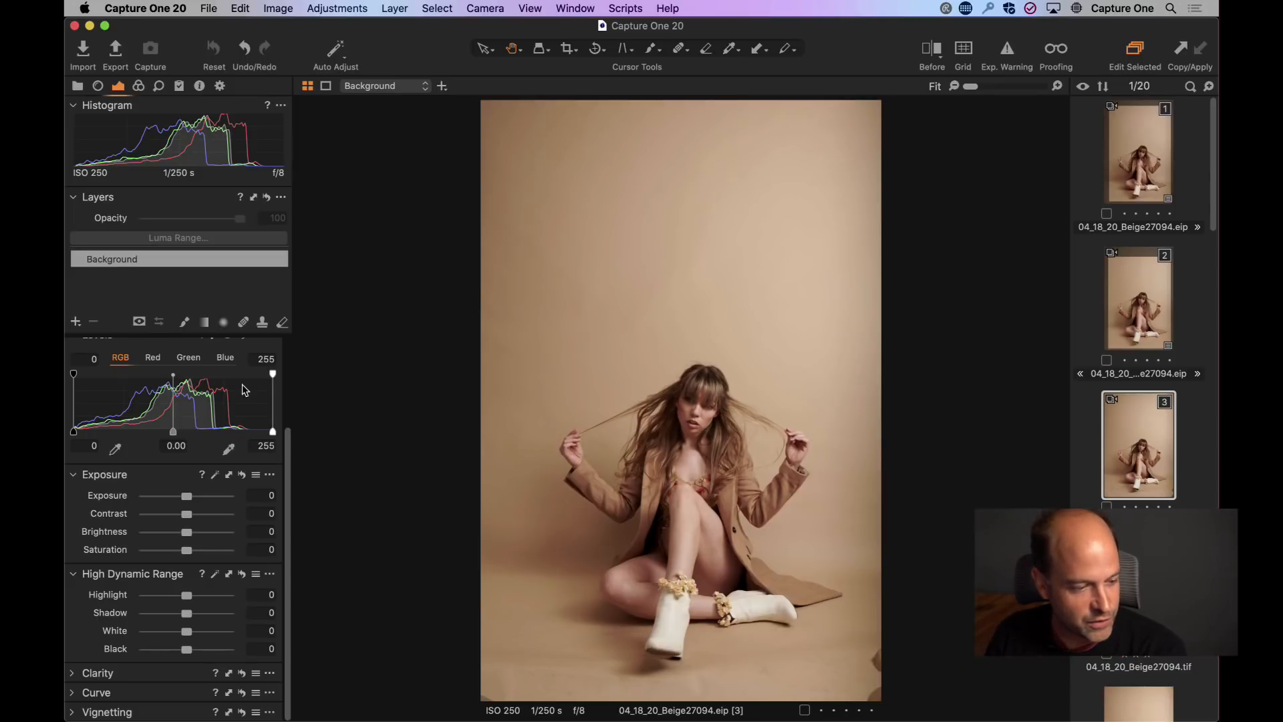
left_click_drag(293, 438, 271, 343)
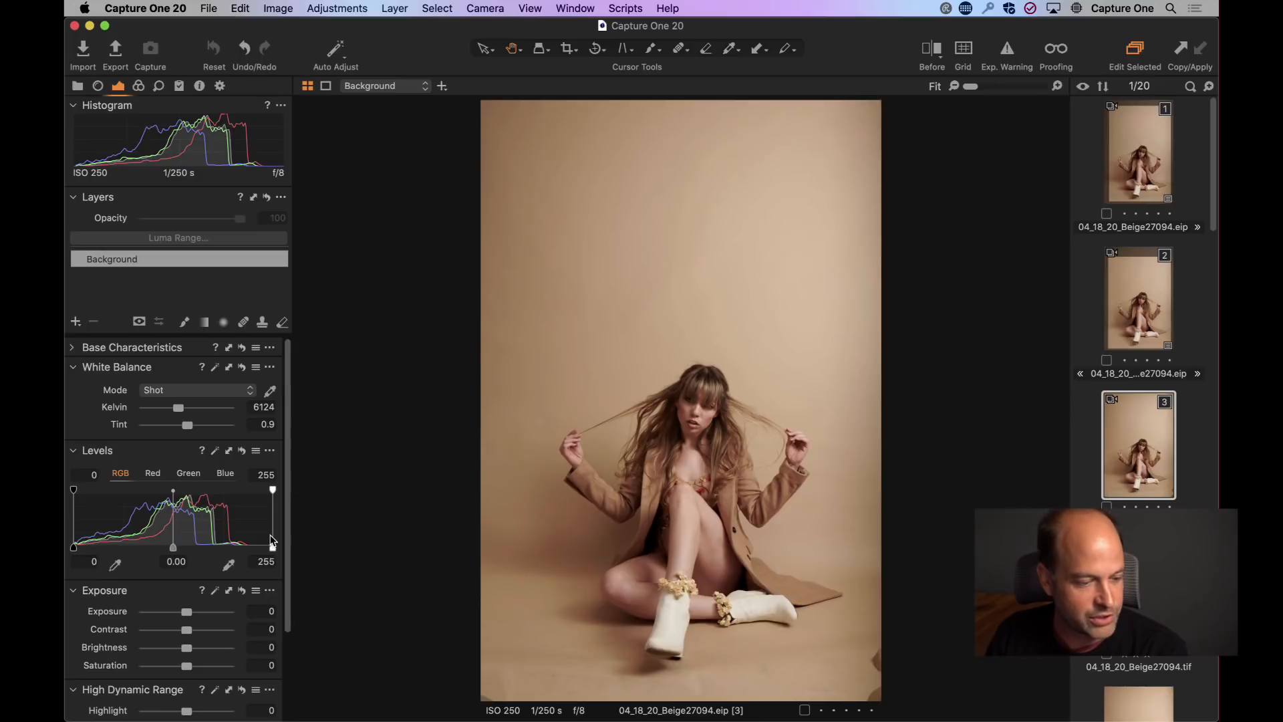
left_click(217, 452)
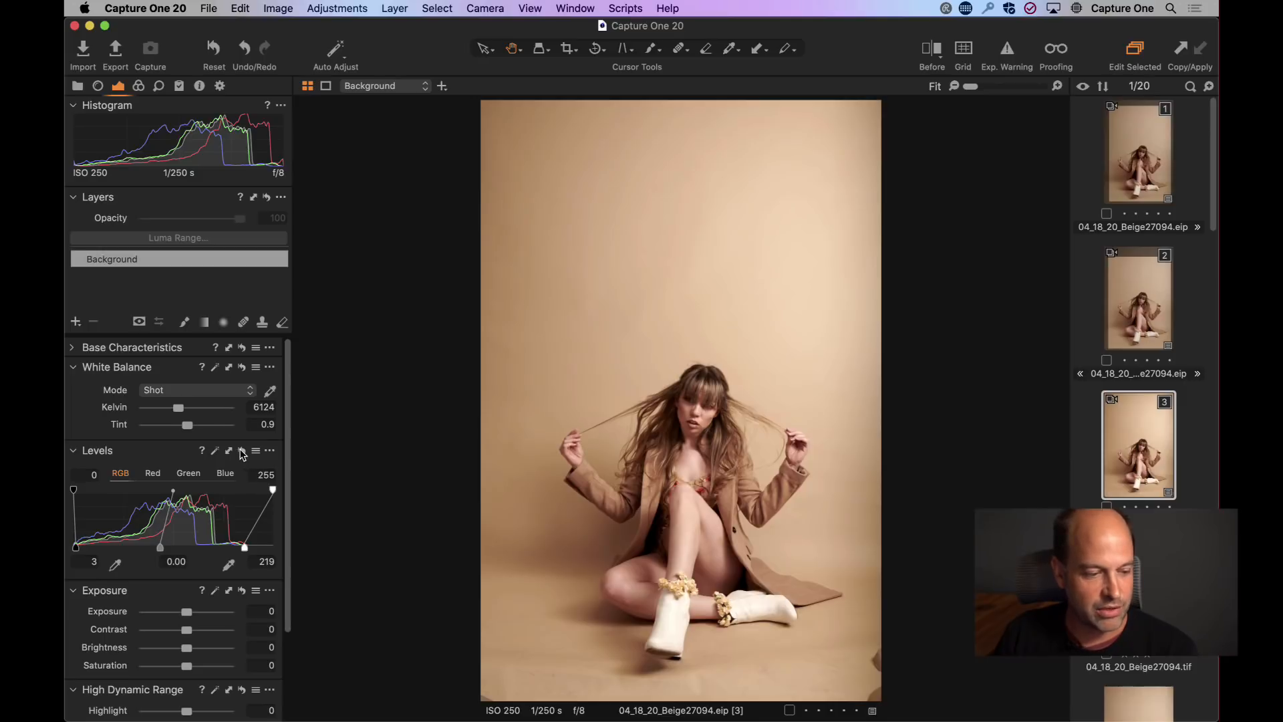
left_click(242, 451)
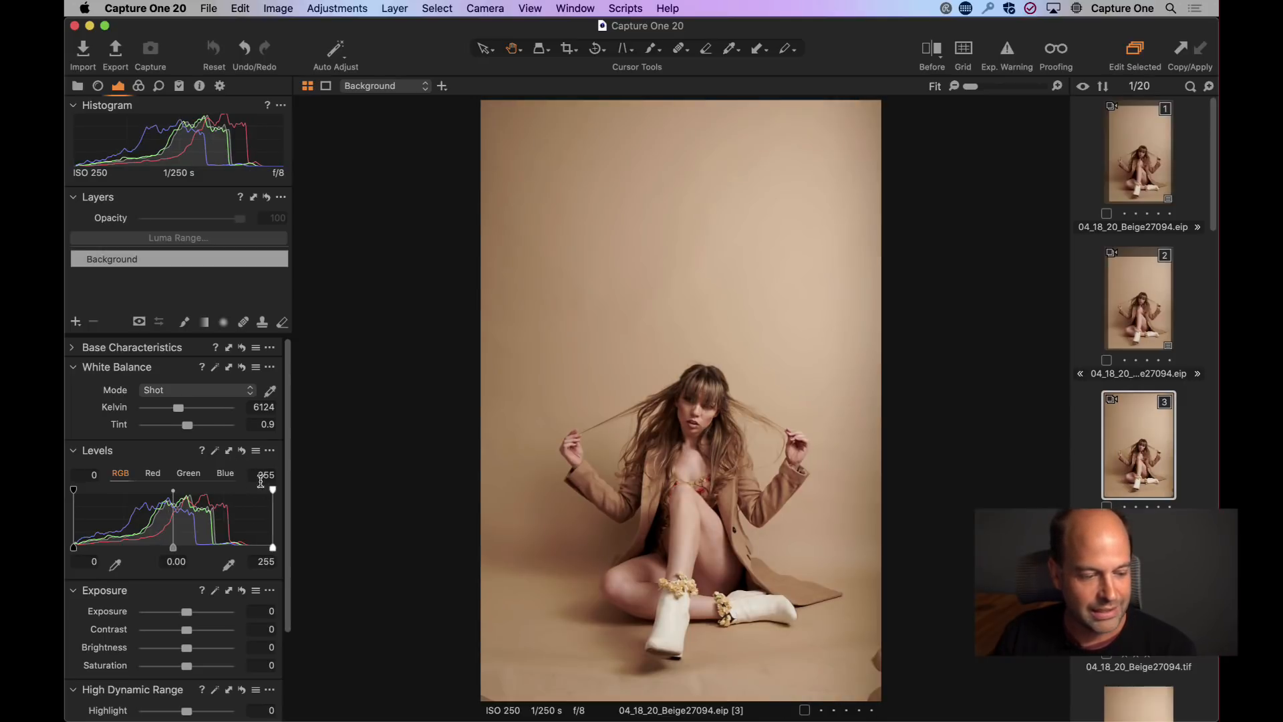
- Check the white boots up close and lower the High Dynamic Range White value to -78
left_click(678, 625)
scroll(657, 430, "down", 3)
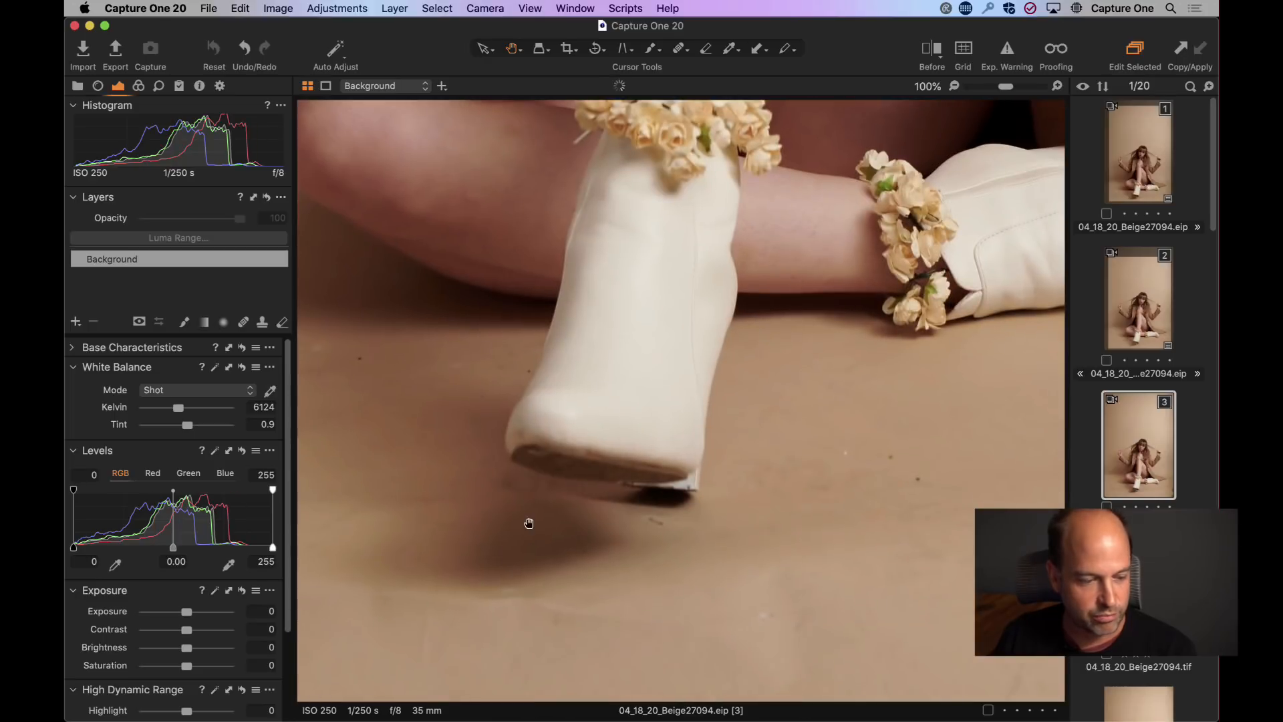
scroll(209, 568, "down", 3)
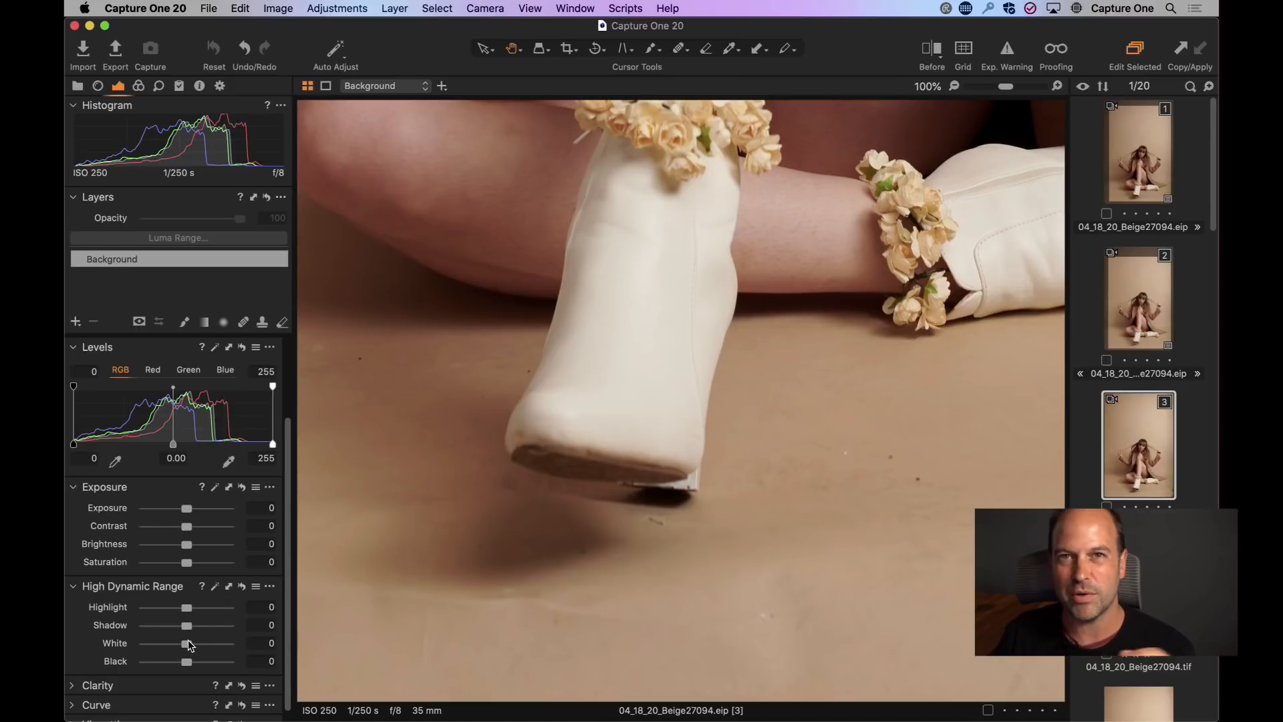
left_click_drag(190, 644, 157, 646)
double_click(532, 427)
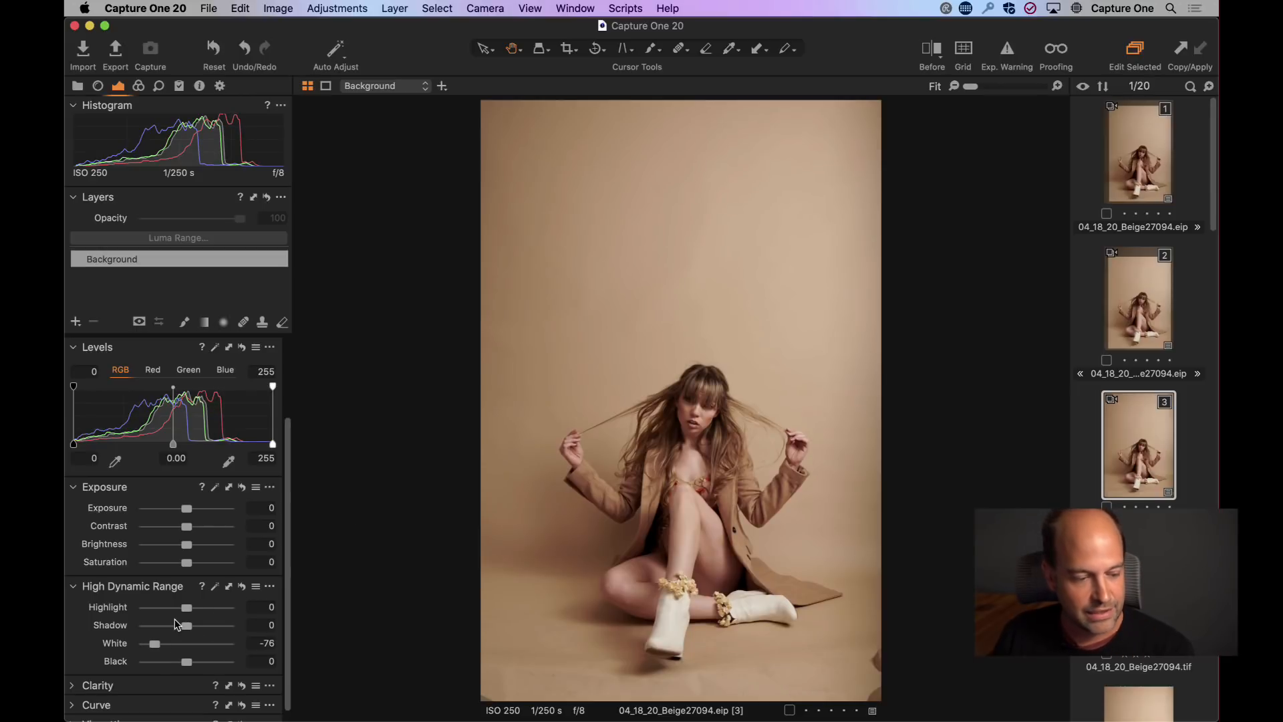
left_click_drag(157, 646, 155, 645)
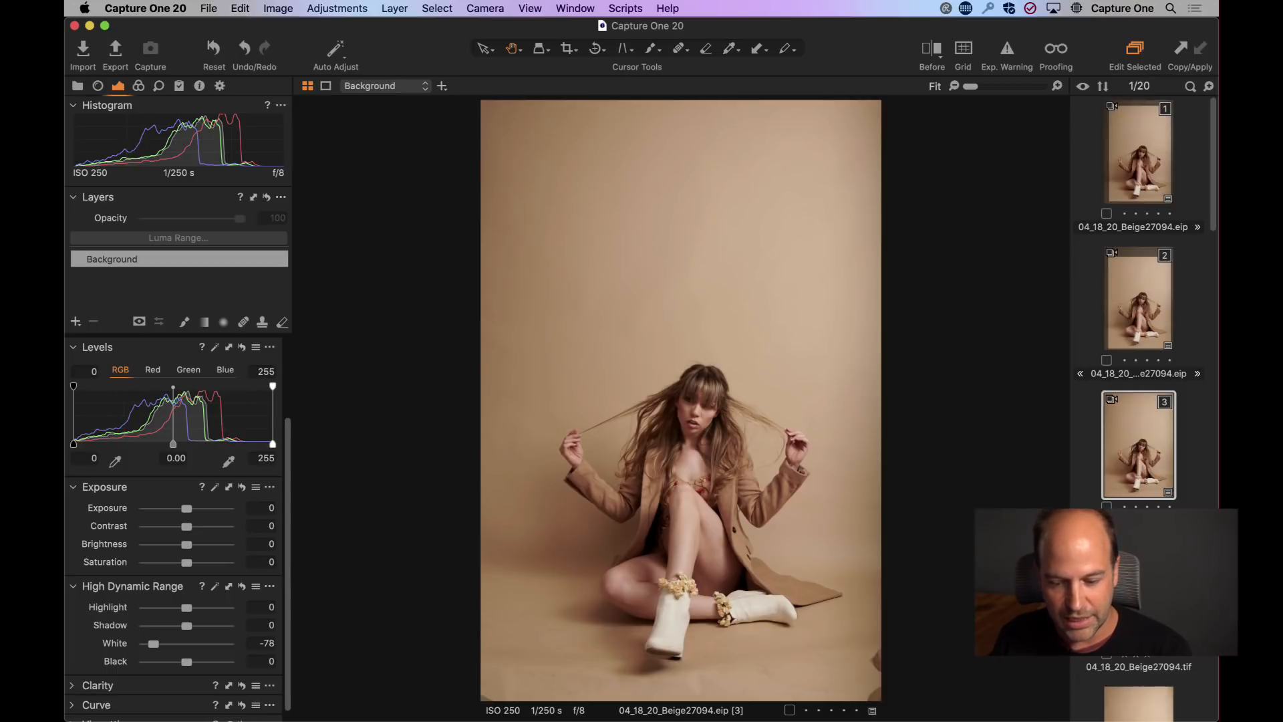
- Compare variant 3 with the finished TIFF, and set its High Dynamic Range White to -82 and Black to -17
key("Down")
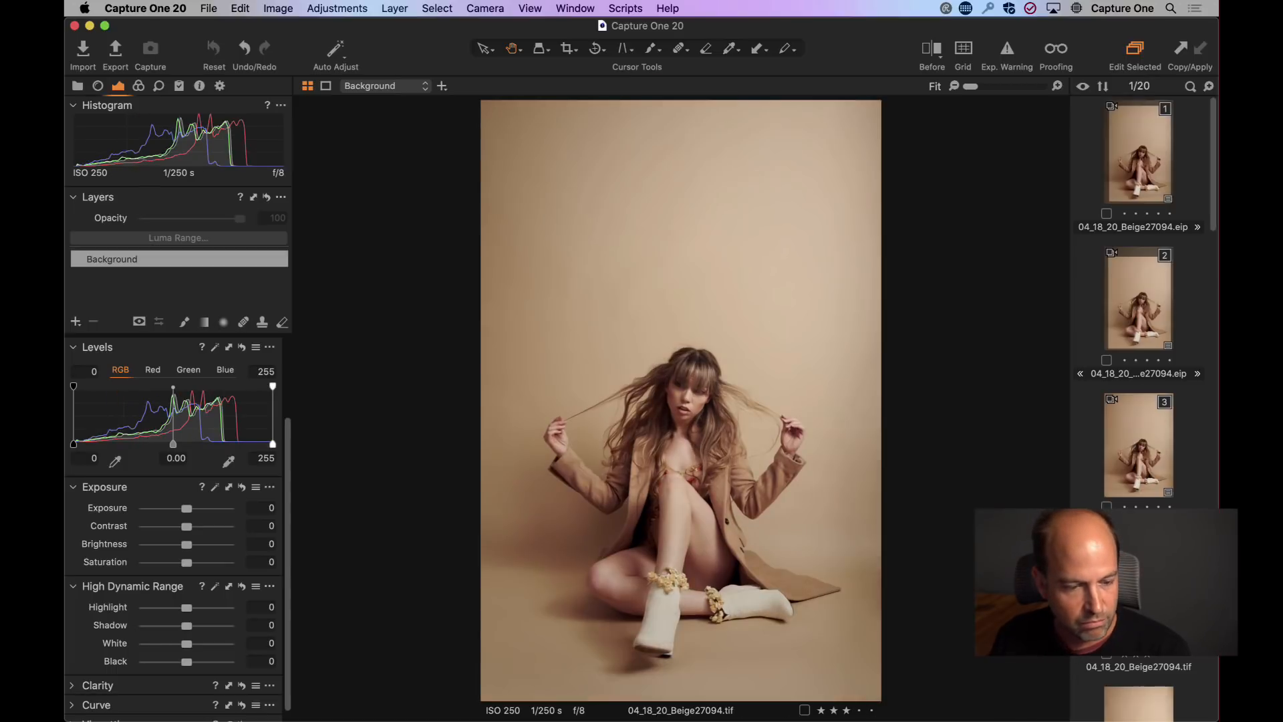
left_click(1147, 455)
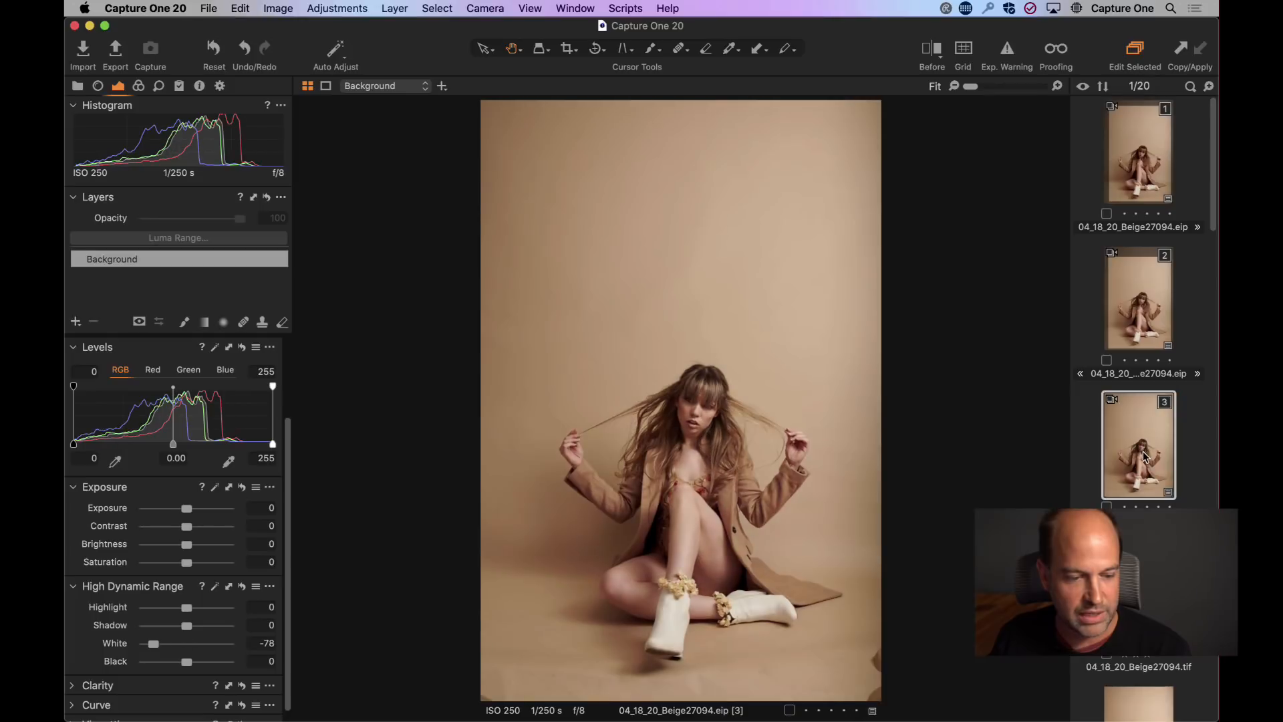
double_click(713, 466)
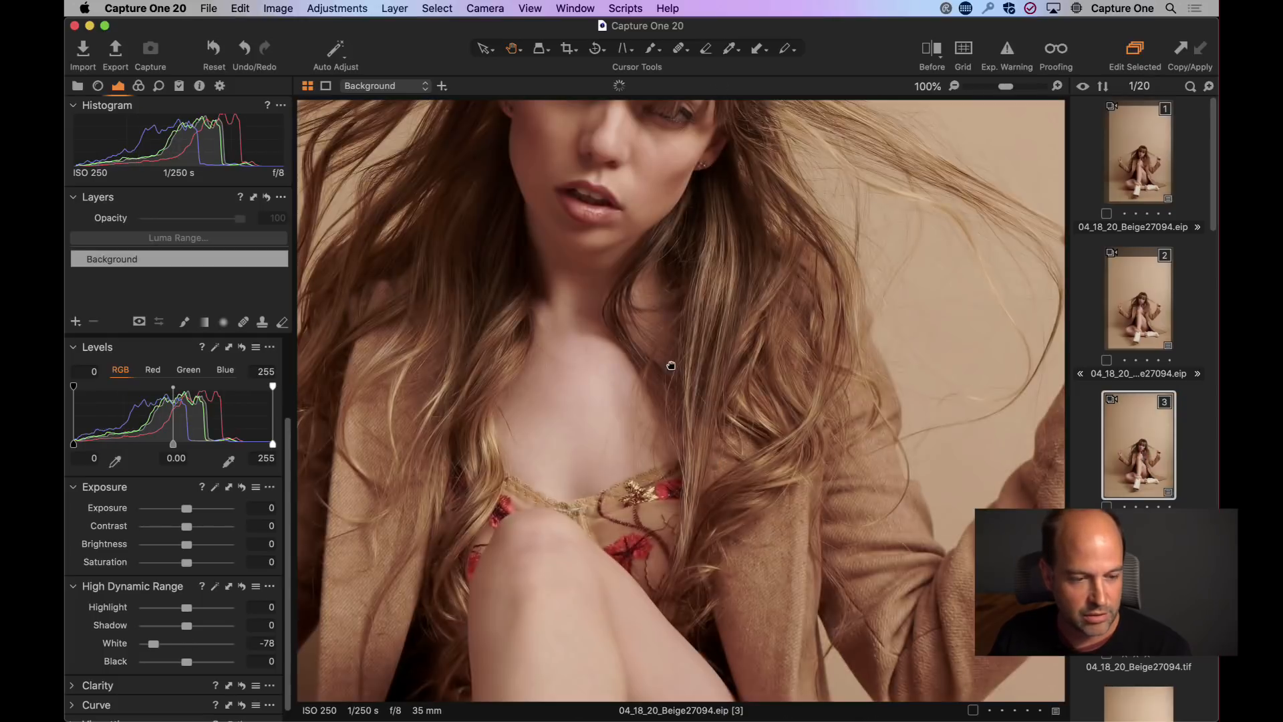
left_click_drag(671, 366, 802, 524)
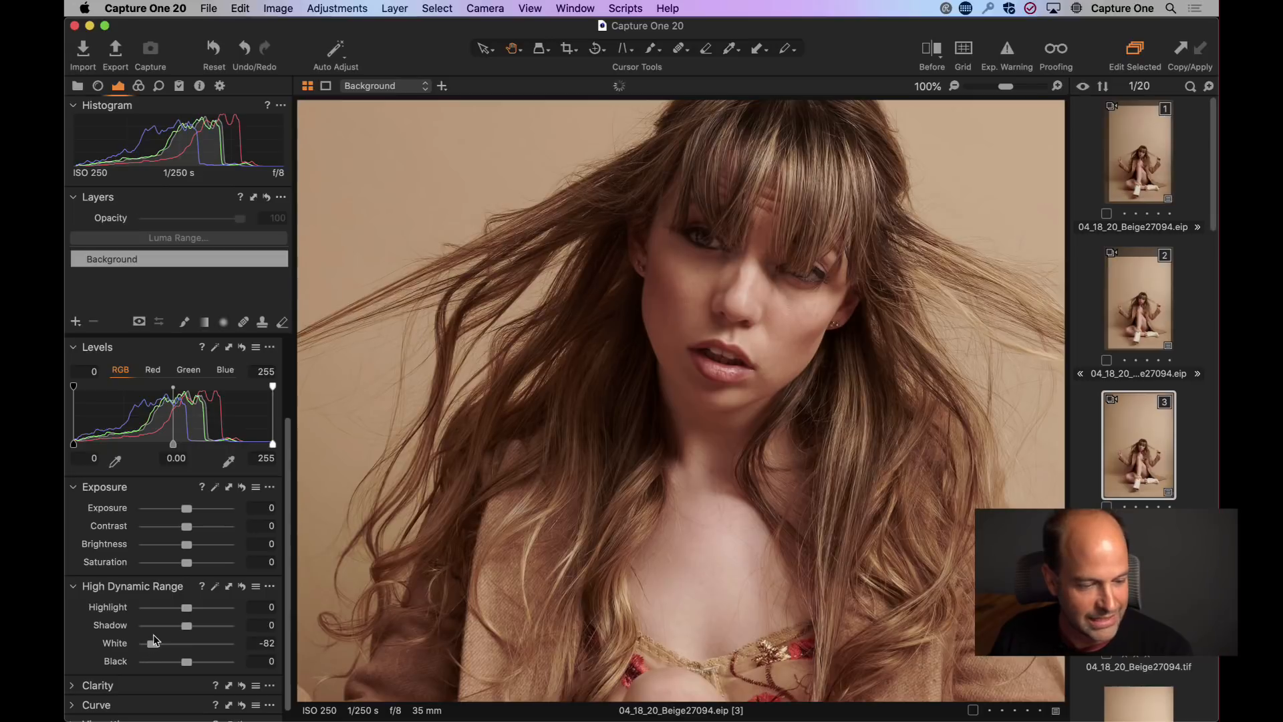
left_click_drag(152, 646, 179, 663)
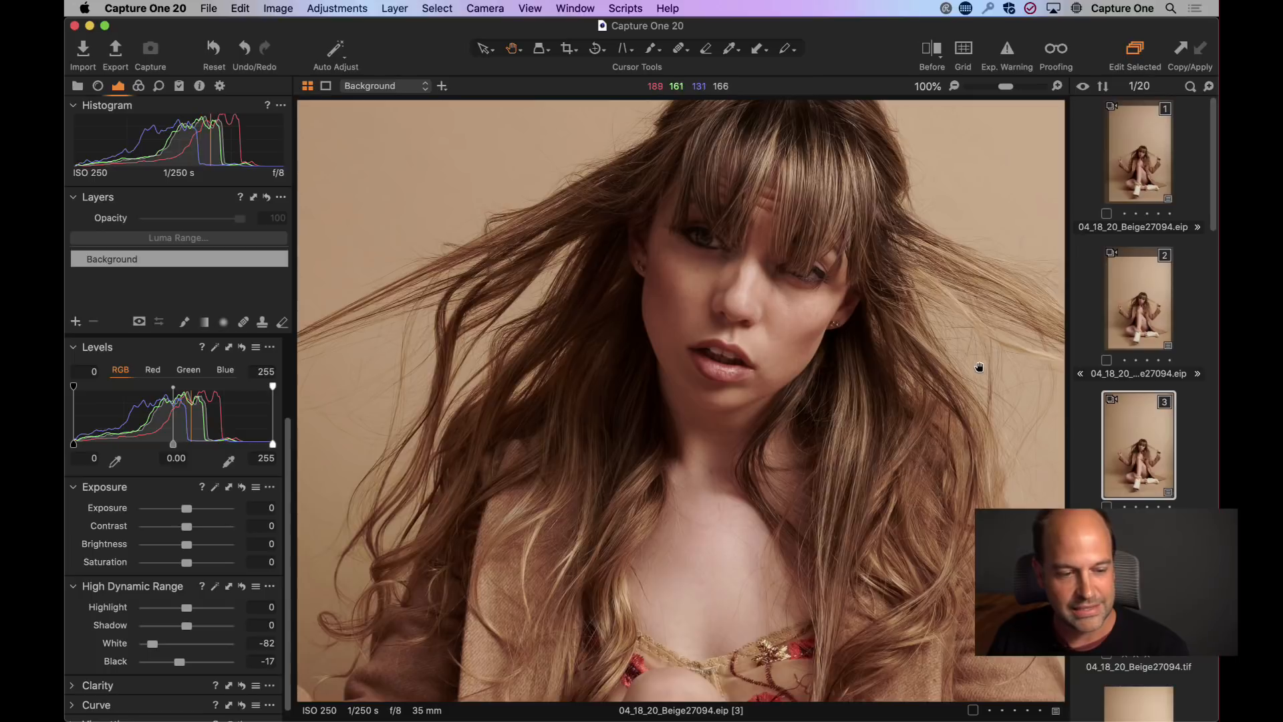
double_click(763, 413)
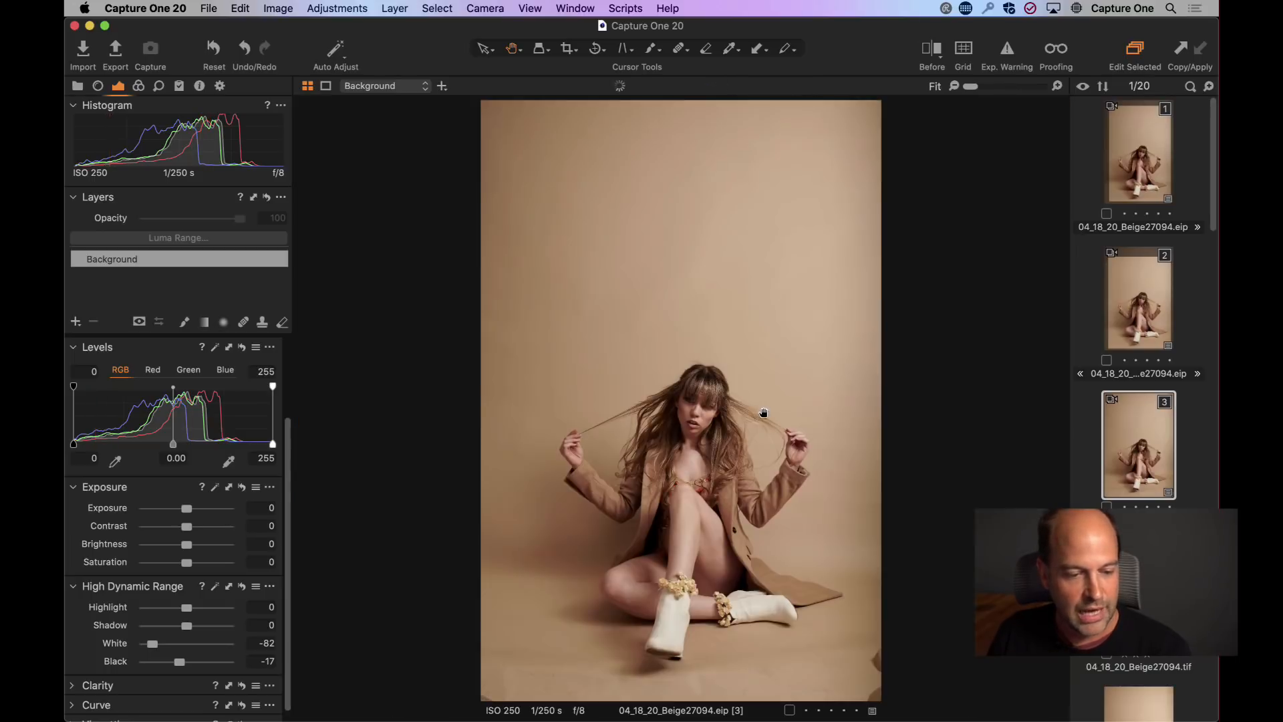
- Soften the image by setting Clarity to -16 with the Natural method while viewing the face at 100%
left_click(84, 685)
scroll(104, 681, "down", 3)
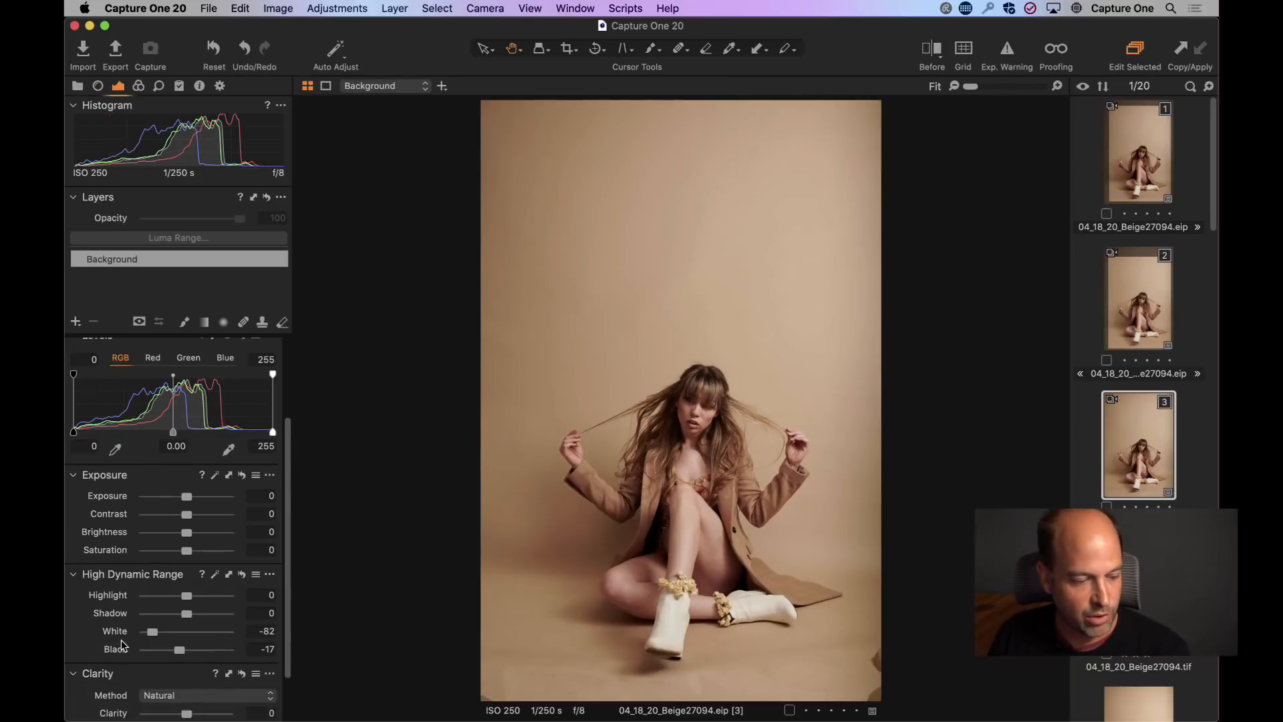
double_click(669, 468)
left_click_drag(730, 285, 586, 452)
left_click_drag(187, 650, 182, 652)
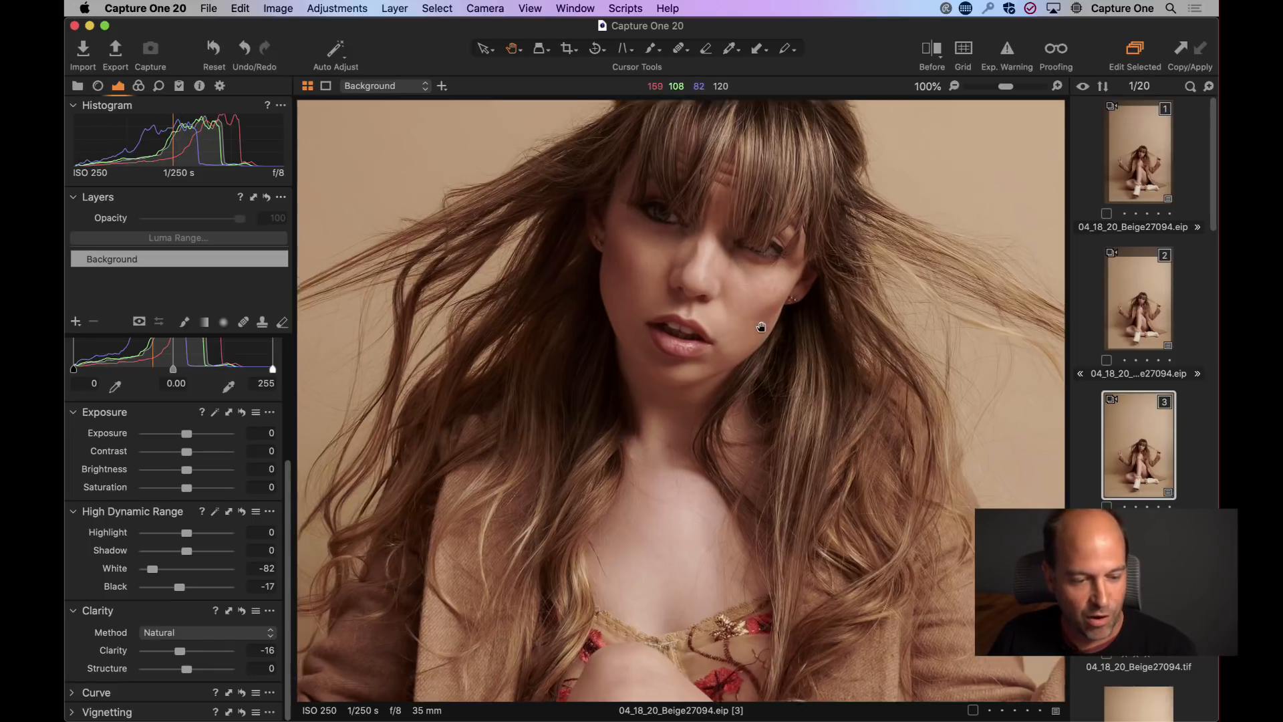
- Examine the skin on the face, hand and legs up close for areas that need retouching
left_click_drag(739, 307, 813, 372)
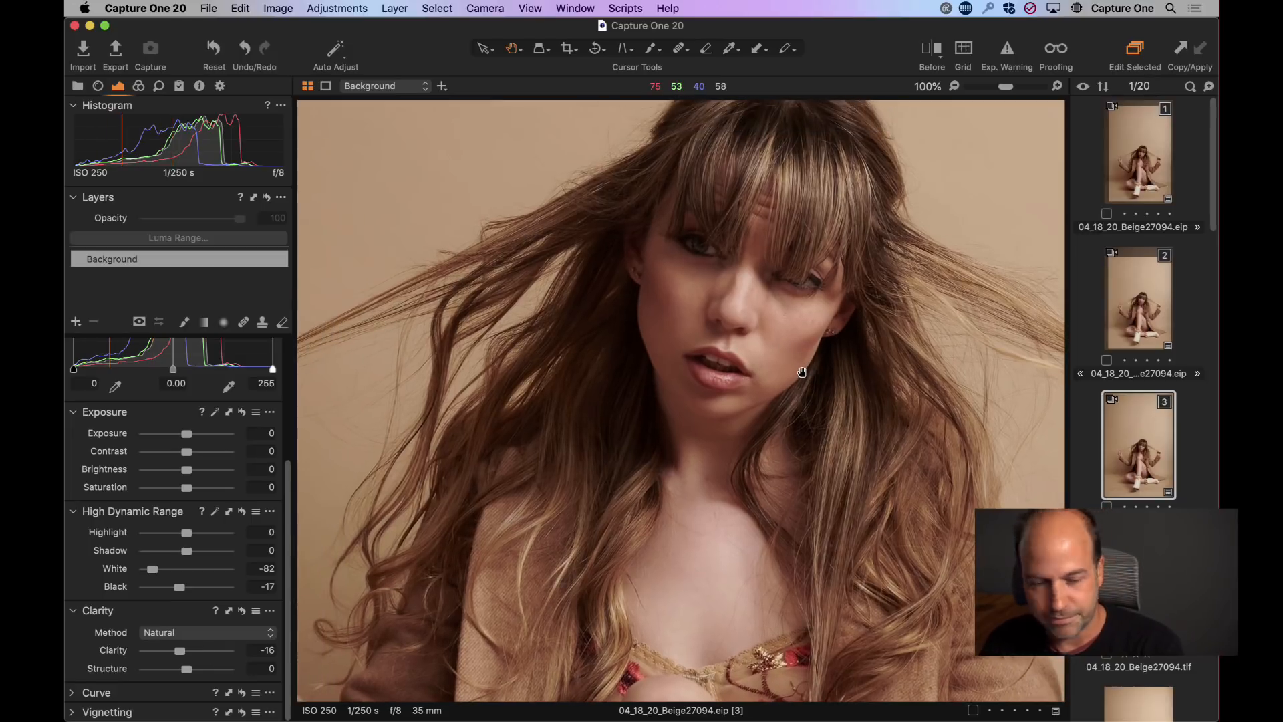
key("super+plus")
left_click_drag(828, 239, 697, 373)
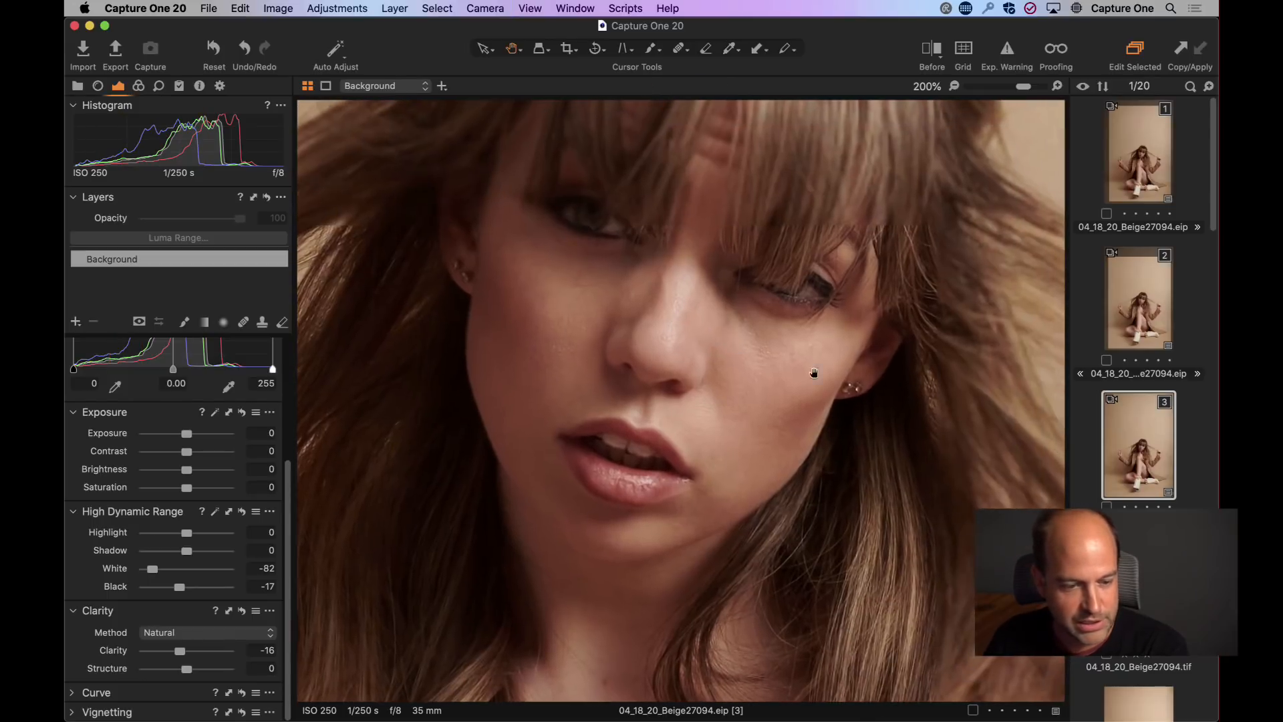
left_click_drag(827, 385, 761, 408)
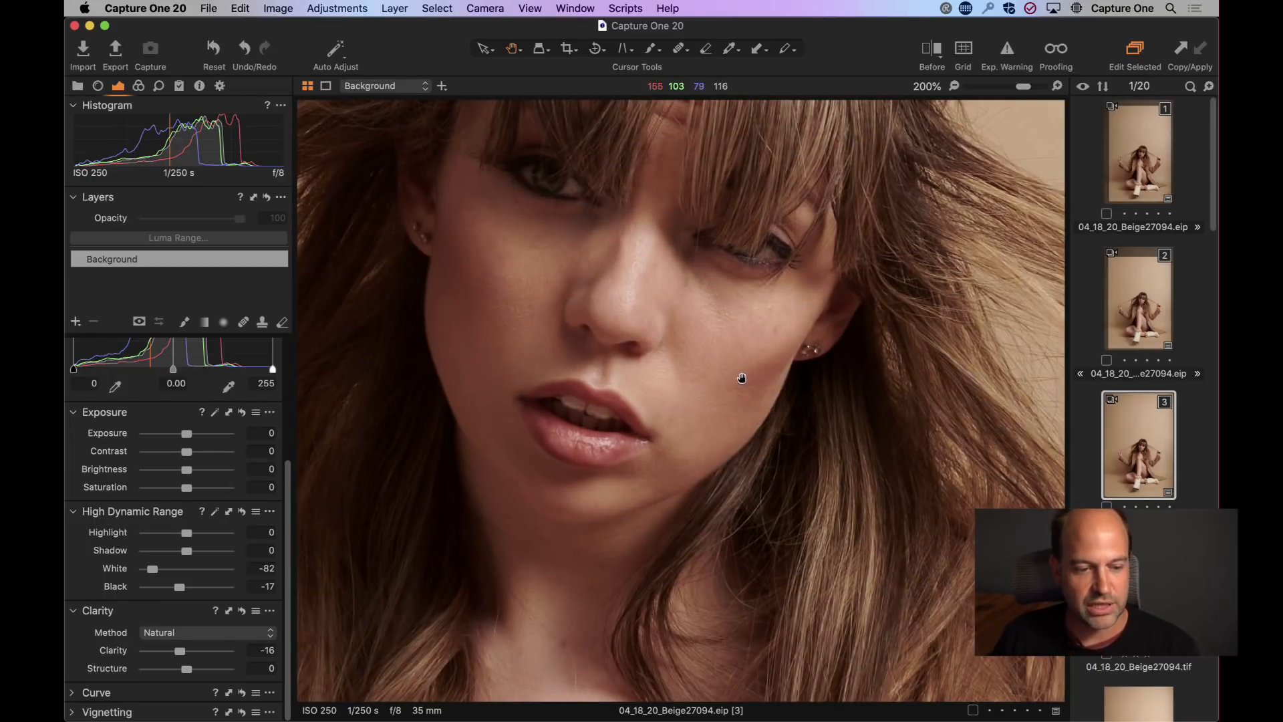
key("super+0")
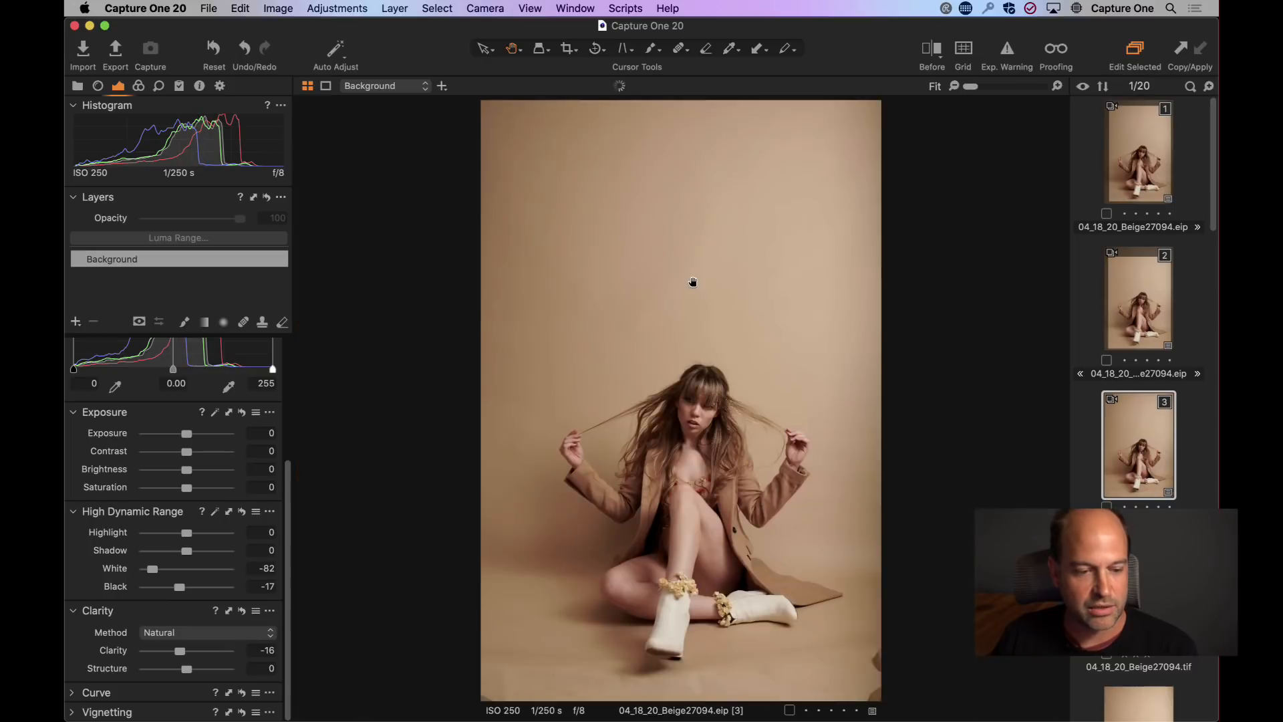
left_click(833, 450)
left_click_drag(640, 421, 749, 368)
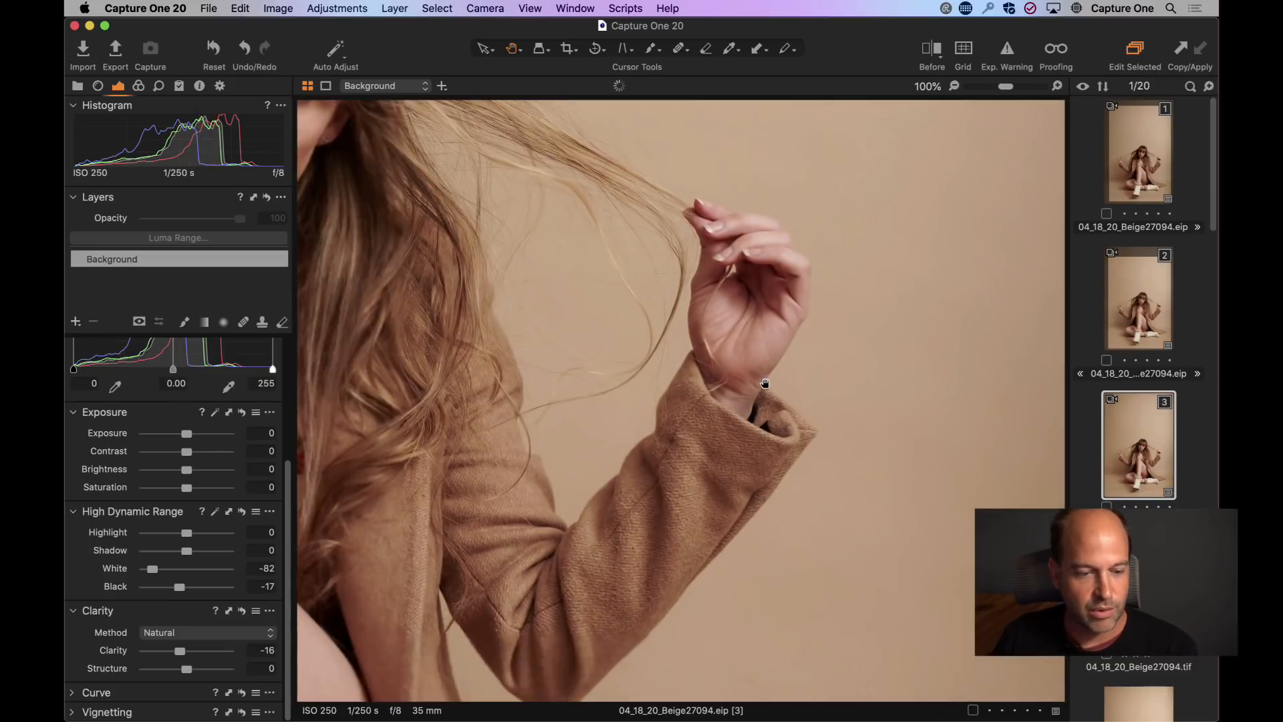
left_click_drag(570, 370, 707, 302)
left_click_drag(692, 454, 688, 207)
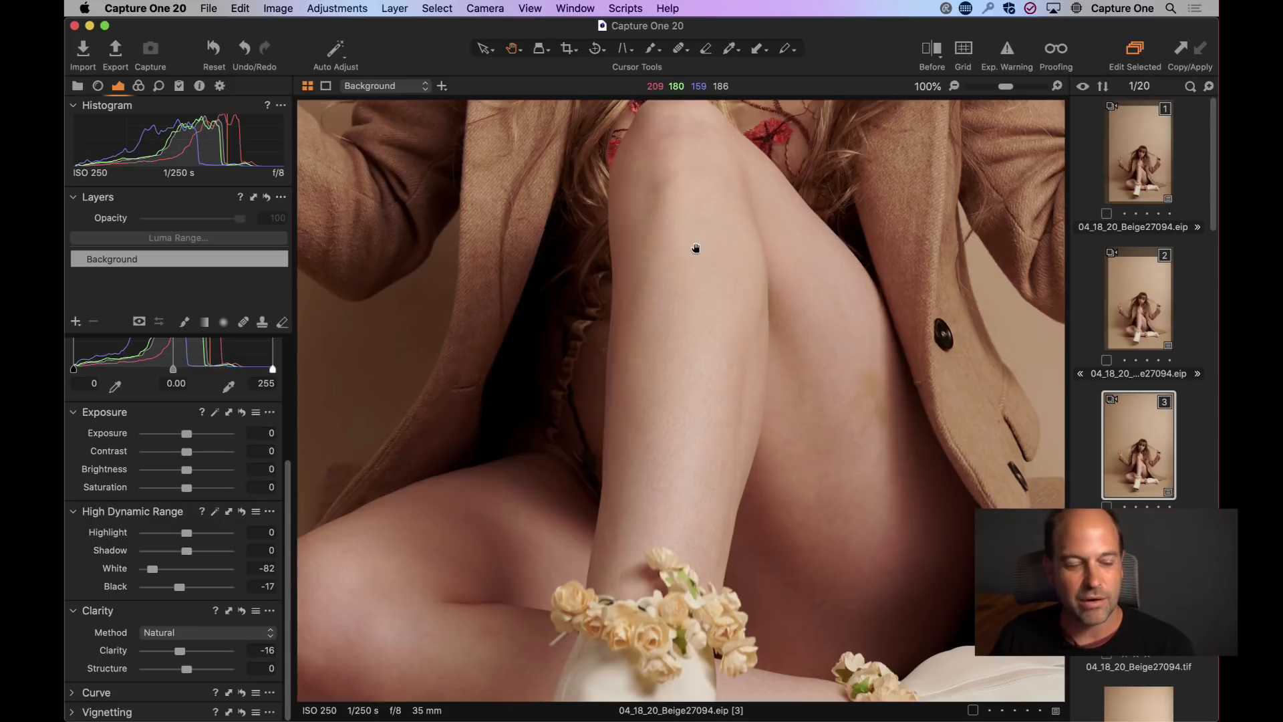
- Heal the discoloured patch on the thigh beside the coat using a heal brush of size 64 and hardness 32
left_click_drag(875, 391, 754, 361)
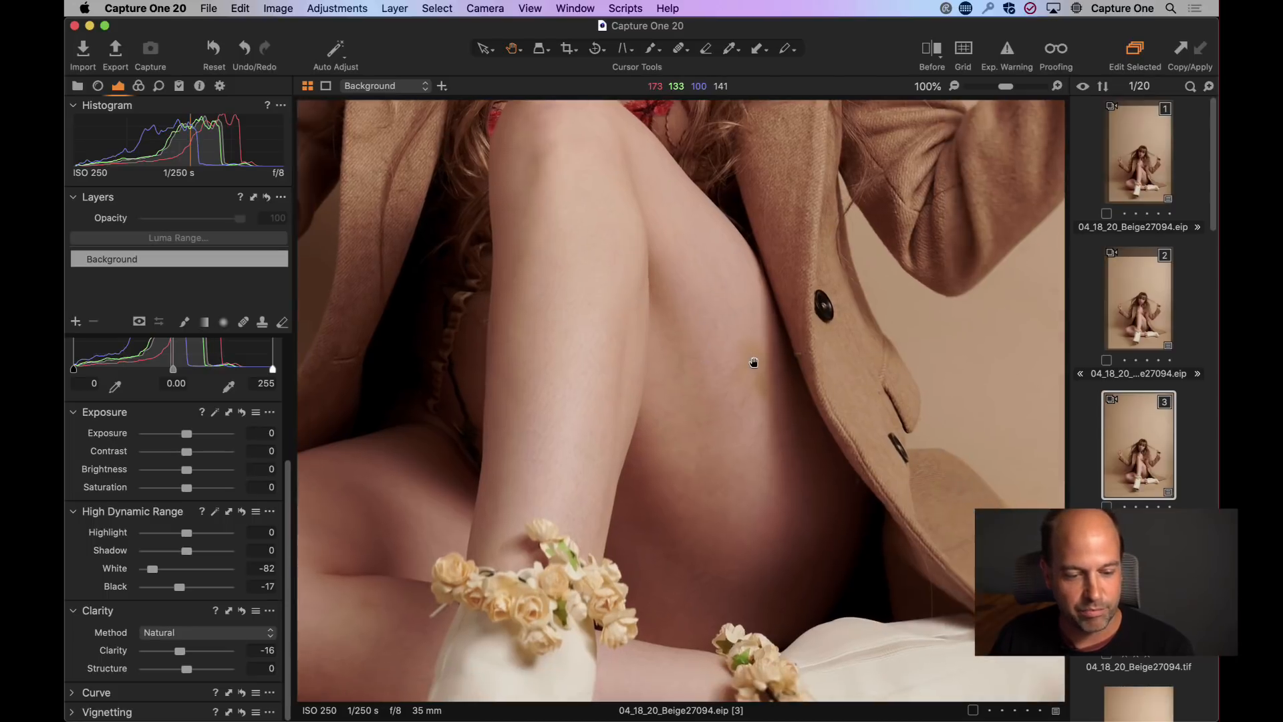
key("super+equal")
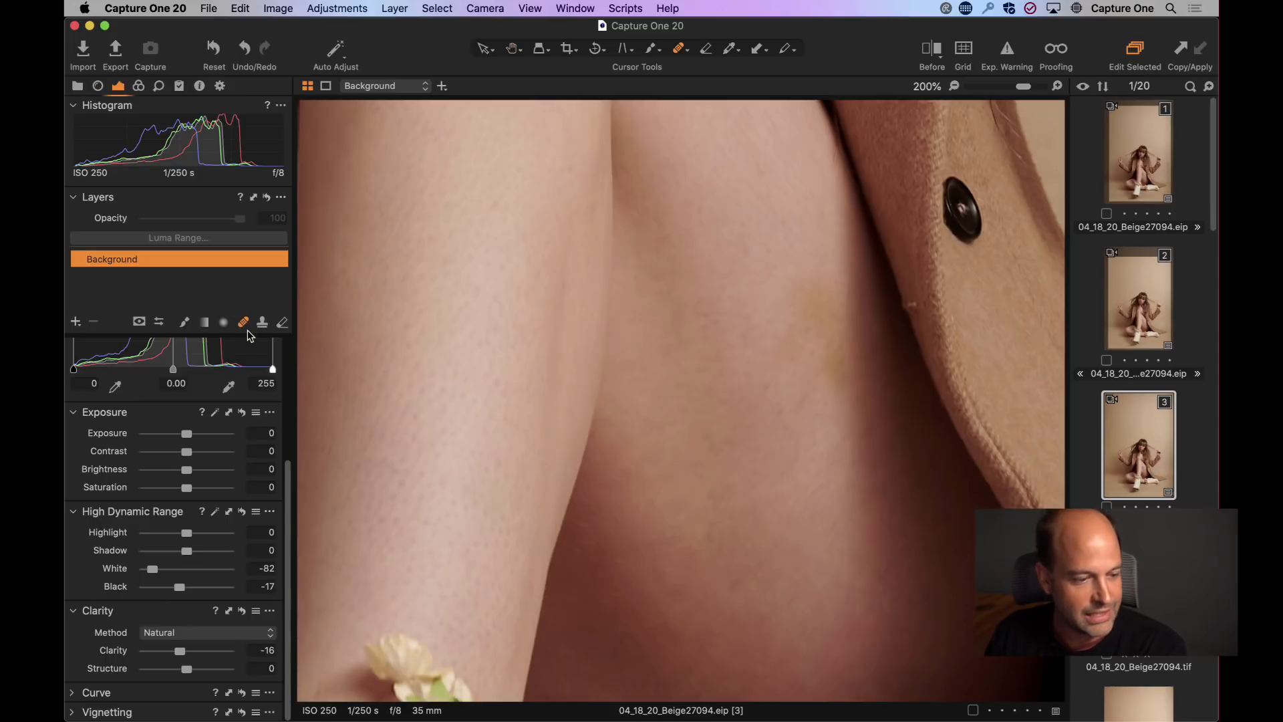
right_click(722, 304)
left_click_drag(722, 301, 729, 301)
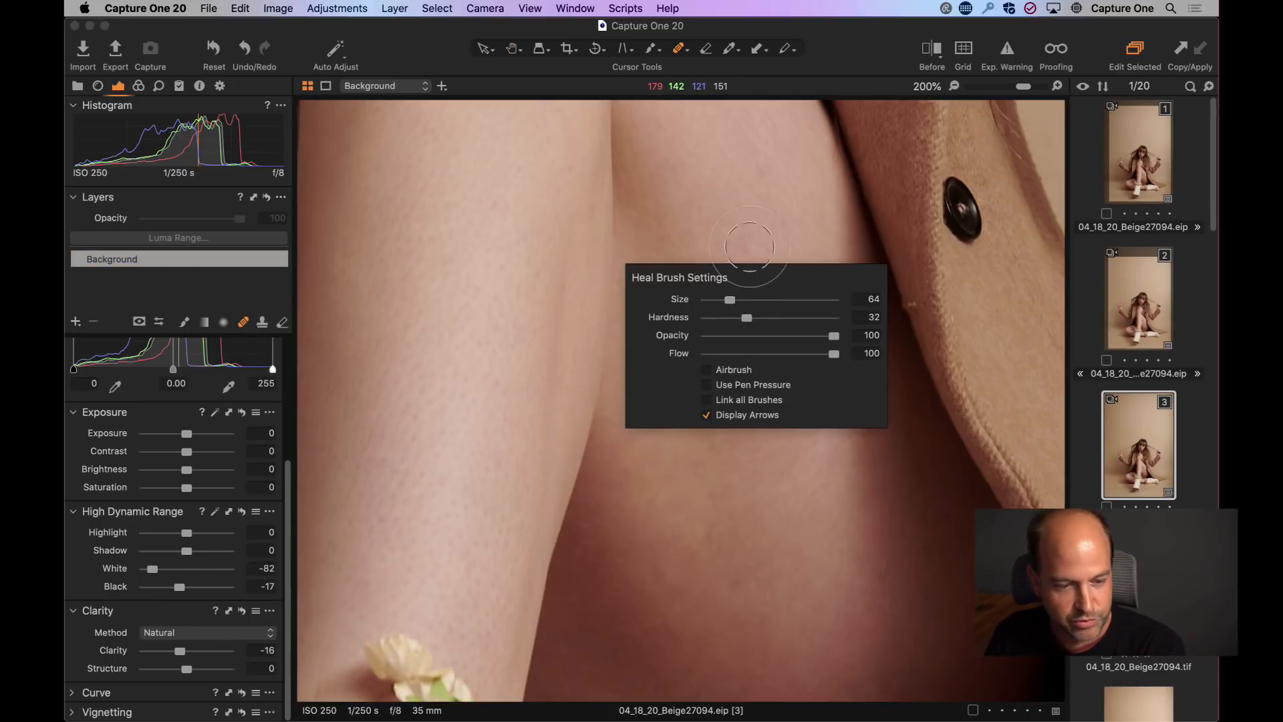
mouse_move(810, 298)
left_mouse_down()
mouse_move(801, 340)
mouse_move(818, 365)
mouse_move(838, 344)
mouse_move(817, 280)
mouse_move(806, 354)
mouse_move(824, 376)
mouse_move(836, 357)
mouse_move(811, 286)
left_mouse_up()
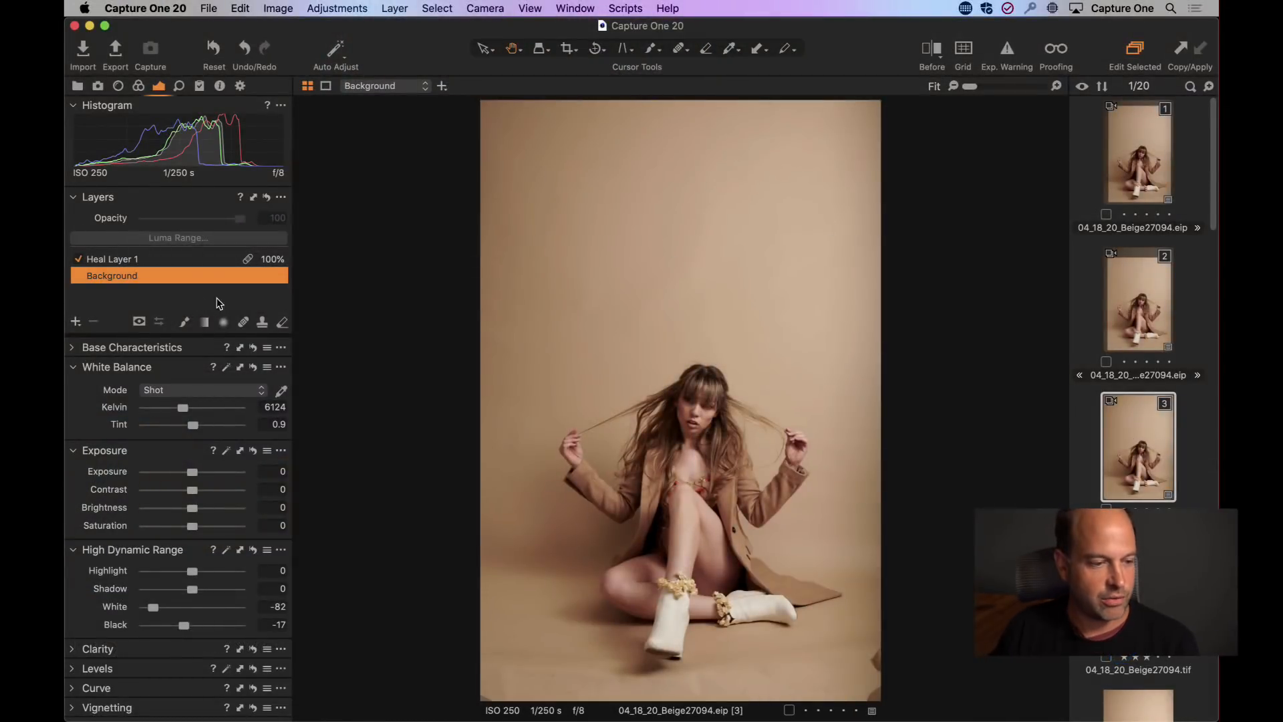
- Compare the thigh with Heal Layer 1 hidden and shown, and reselect the Background layer
left_click(108, 260)
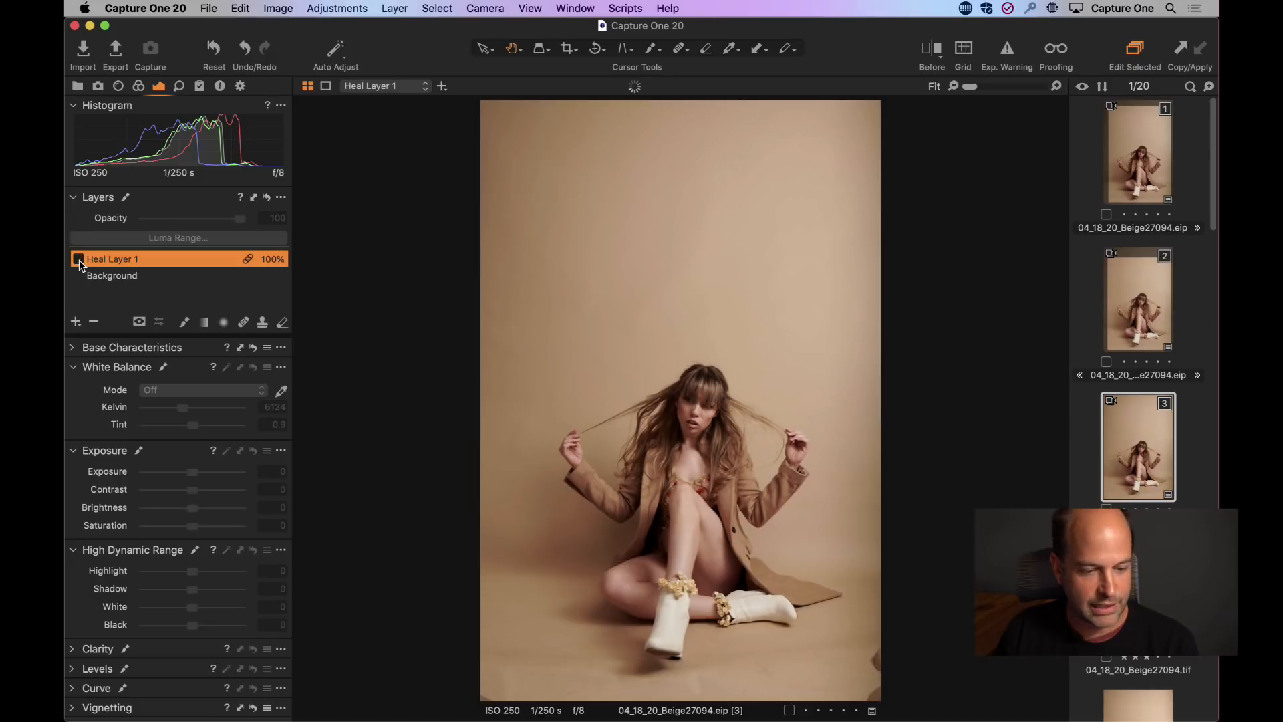
left_click(723, 548)
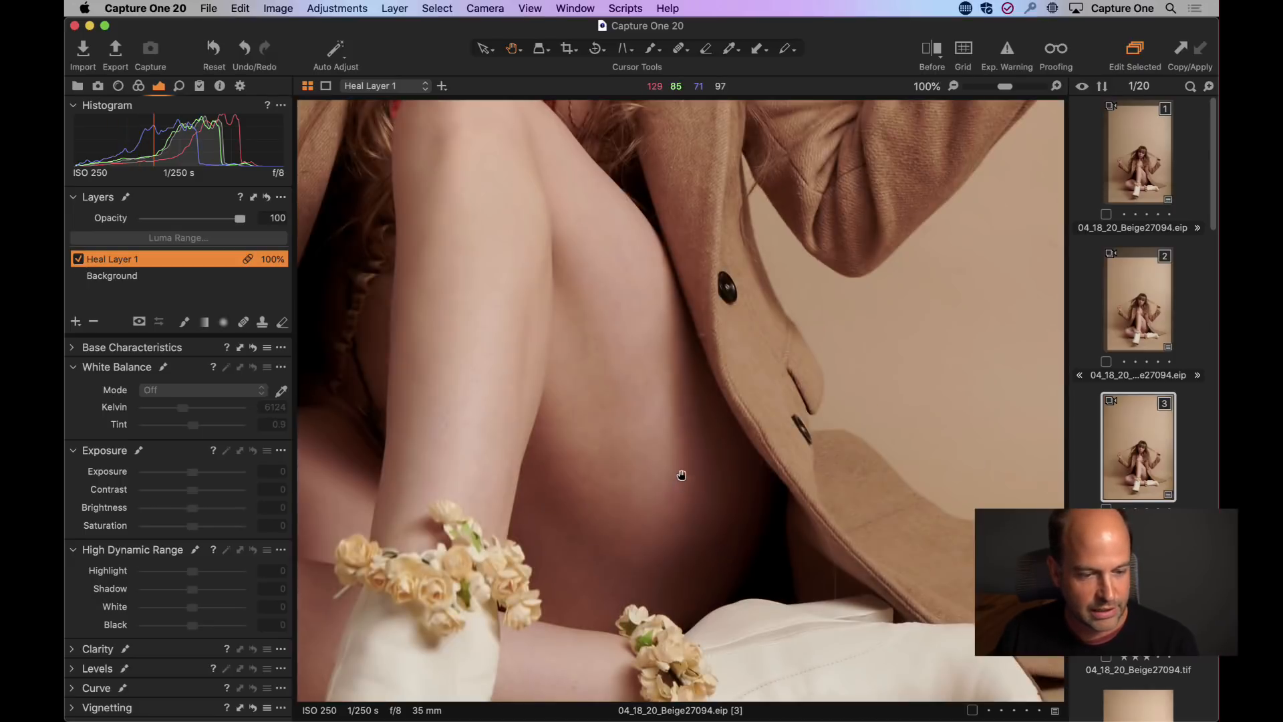
left_click(78, 260)
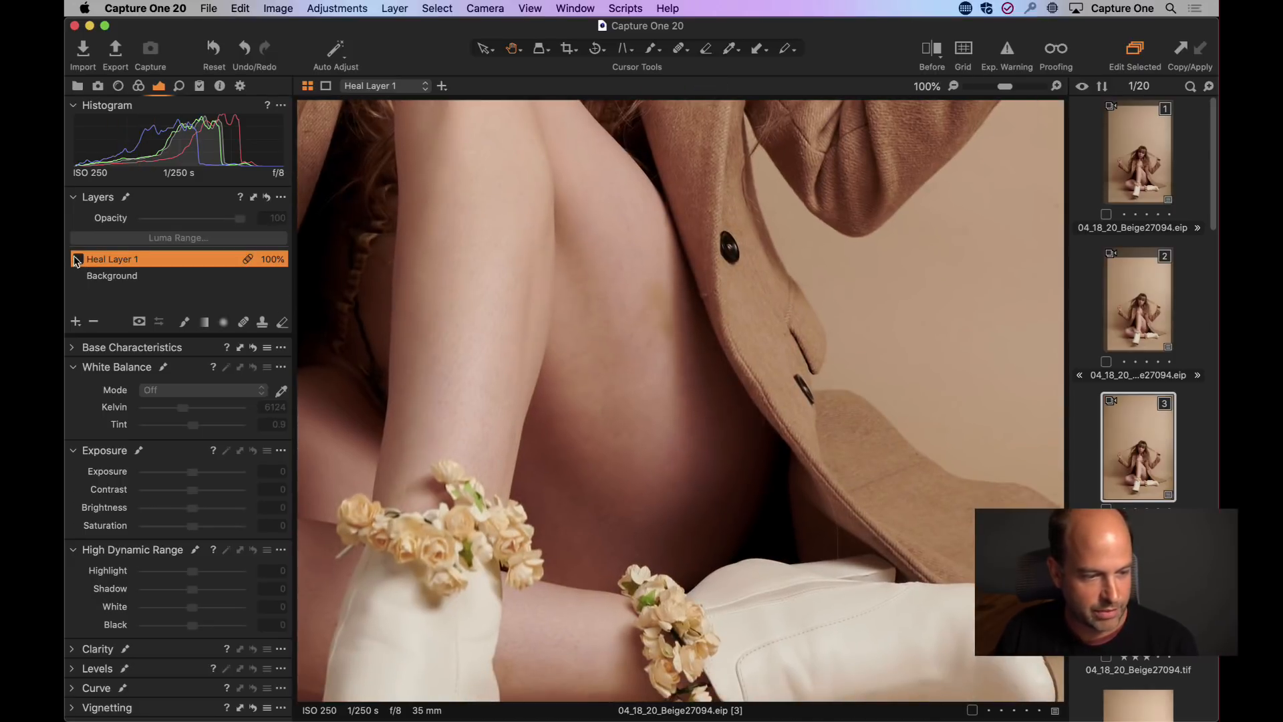
left_click(77, 259)
left_click(562, 391)
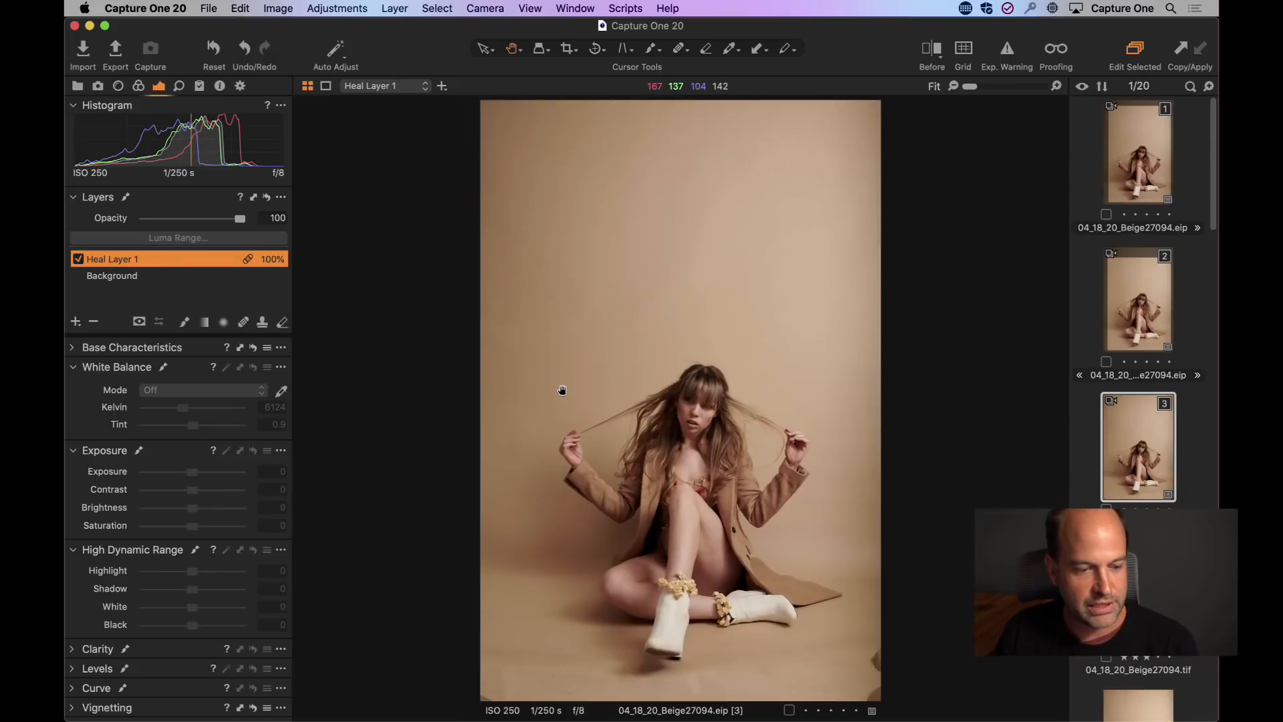
left_click(121, 277)
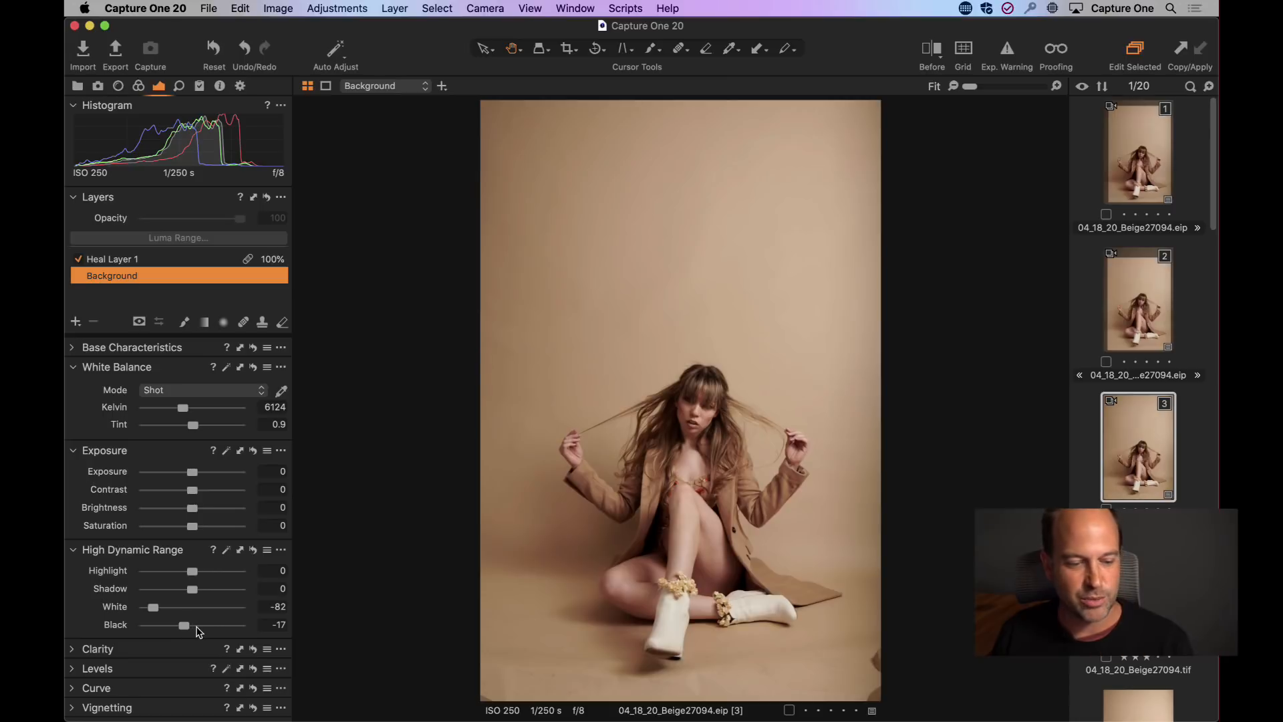
- Examine the skin on the face, chest and raised hand at 100% with the thumbnail browser hidden
left_click(72, 650)
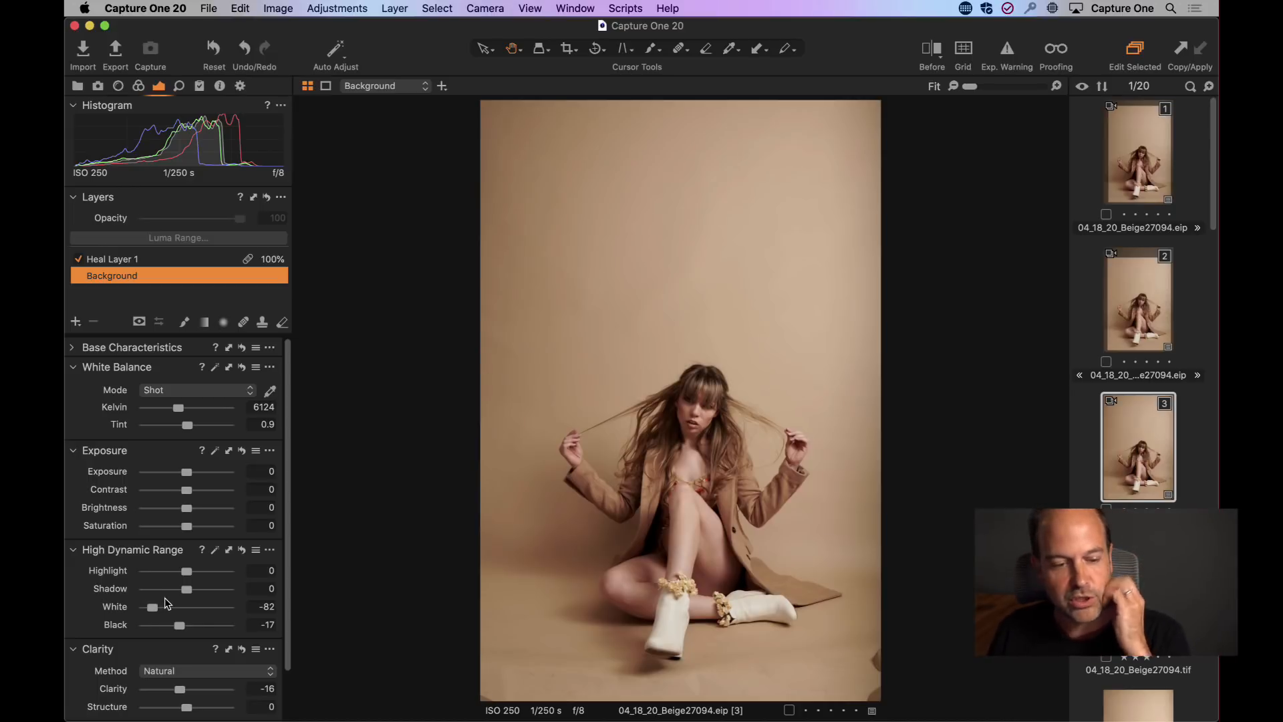
double_click(712, 420)
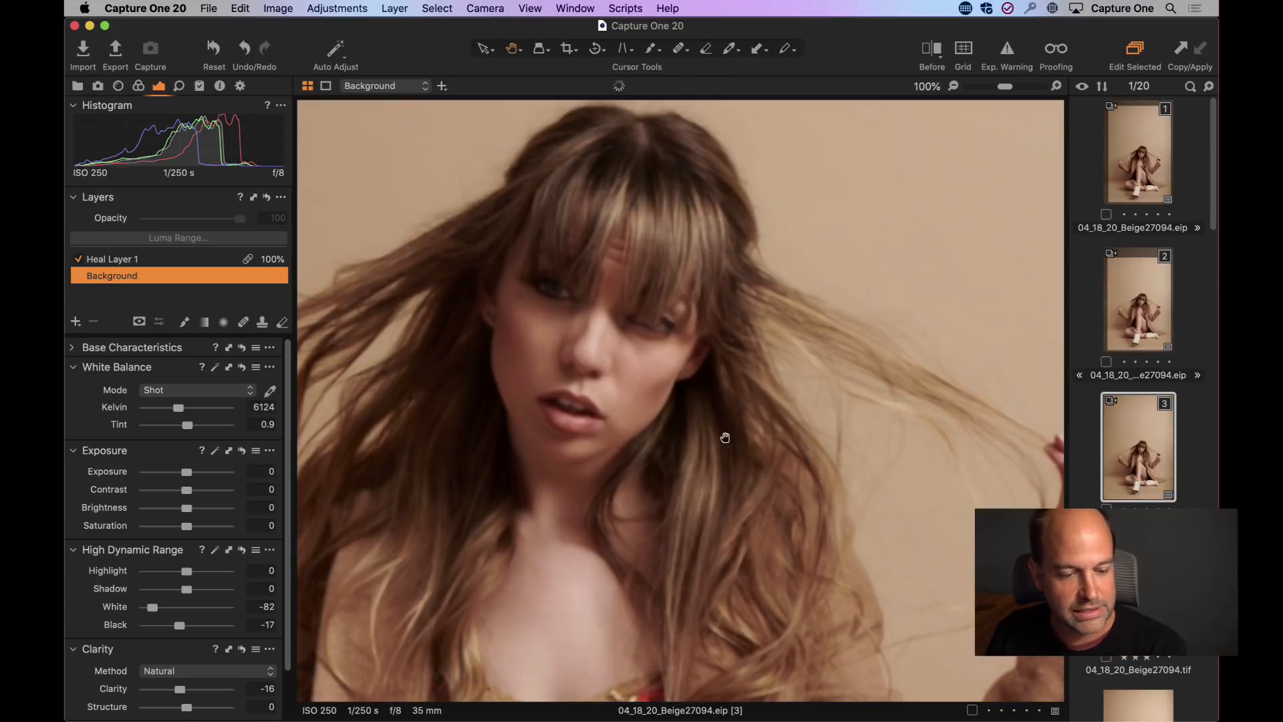
key("super+shift+b")
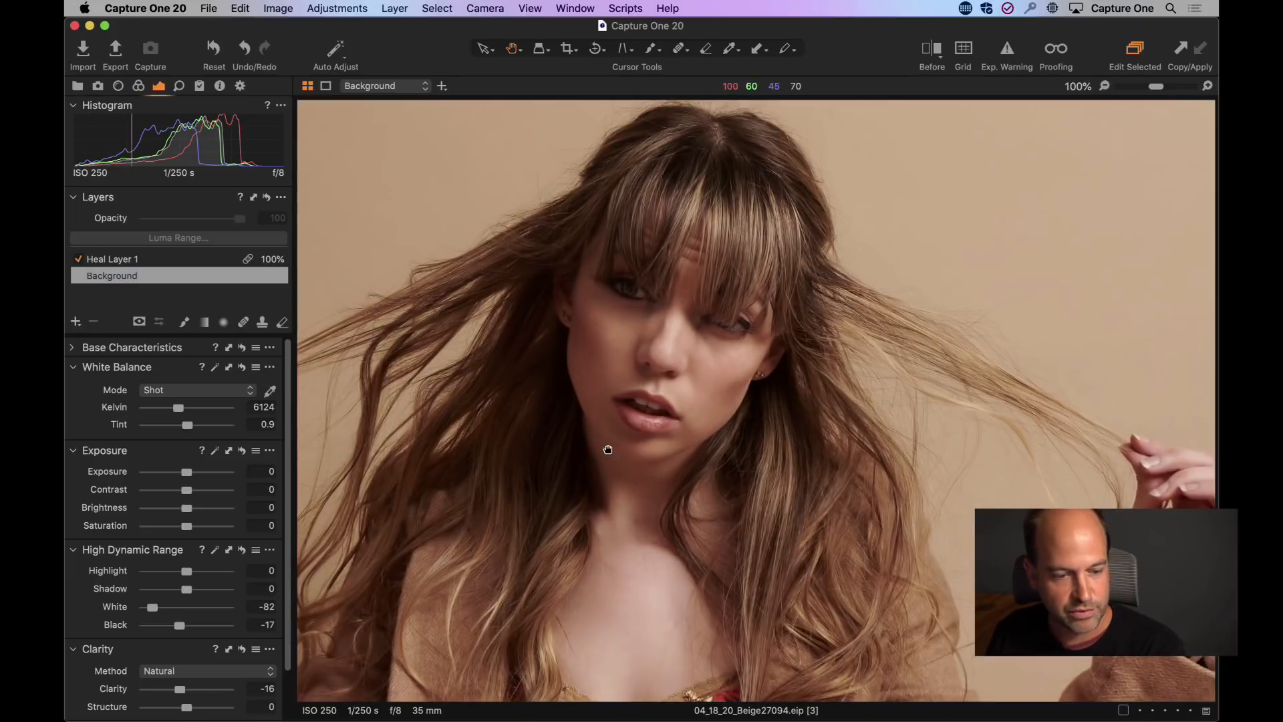
left_click_drag(604, 450, 708, 381)
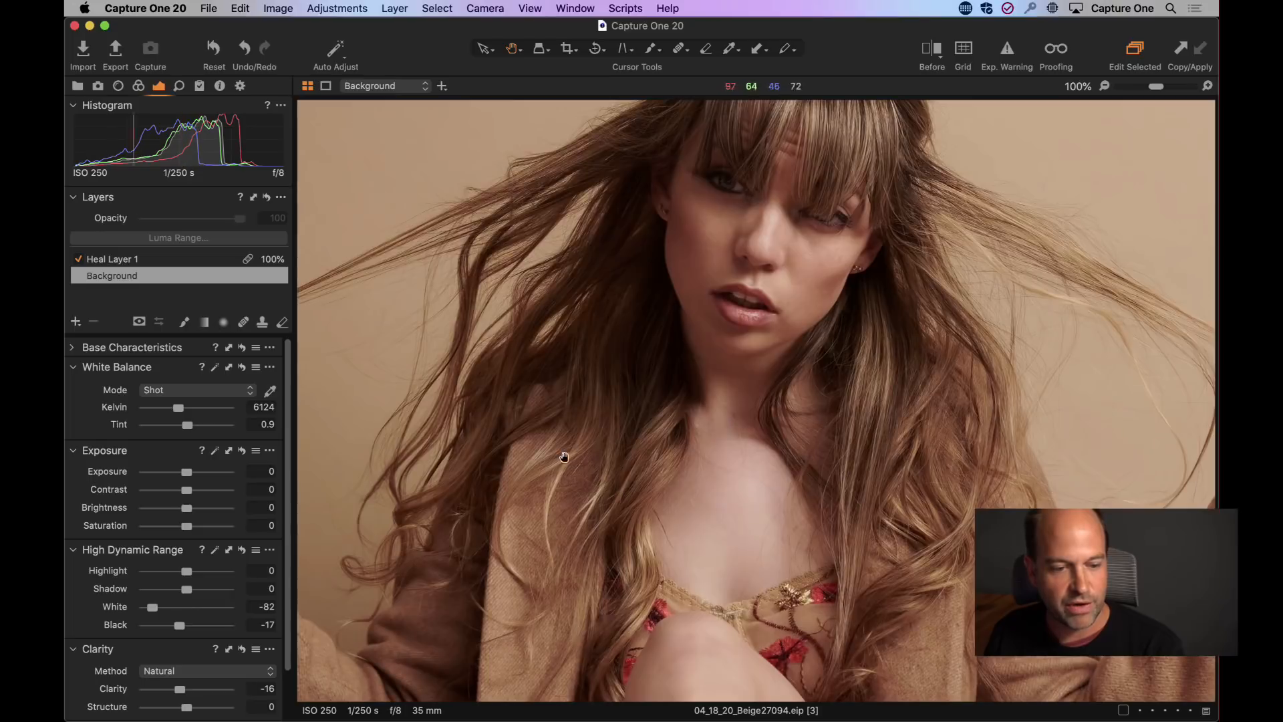
left_click_drag(562, 452, 875, 330)
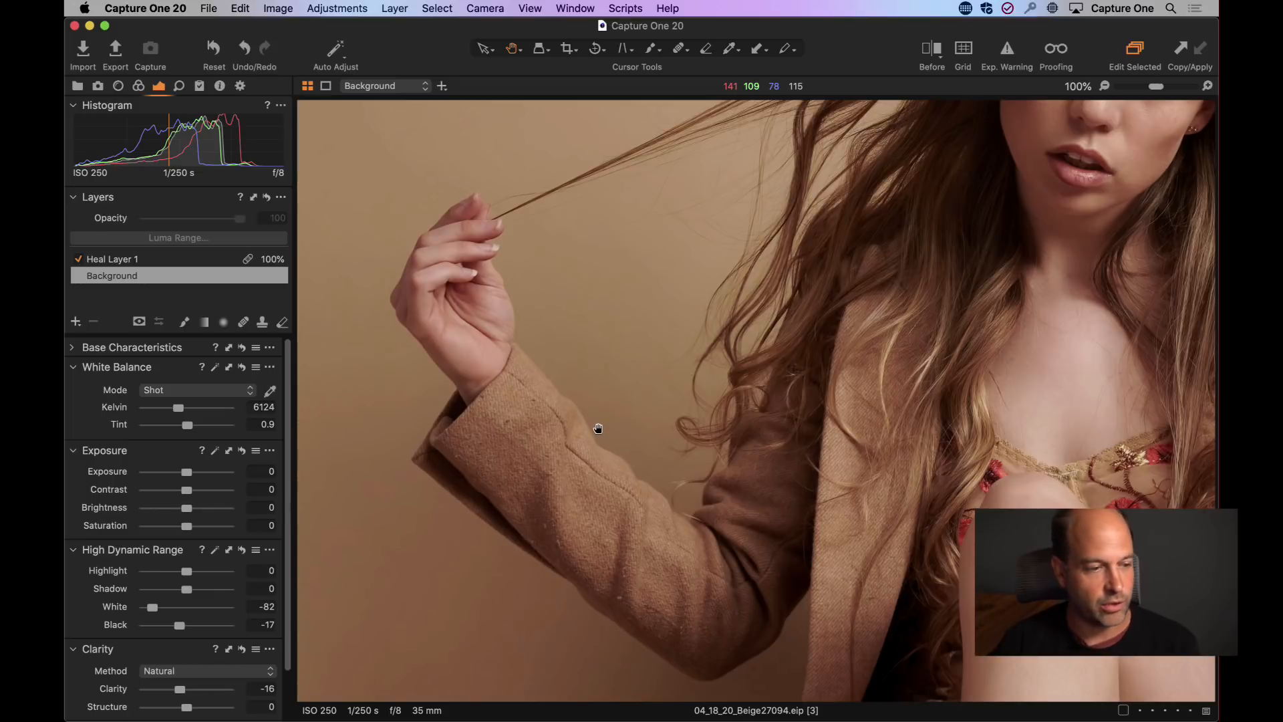
- Open the Color Editor's Skin Tone mode with its amount and uniformity settings in view, and return to the face
left_click(140, 87)
left_click(248, 474)
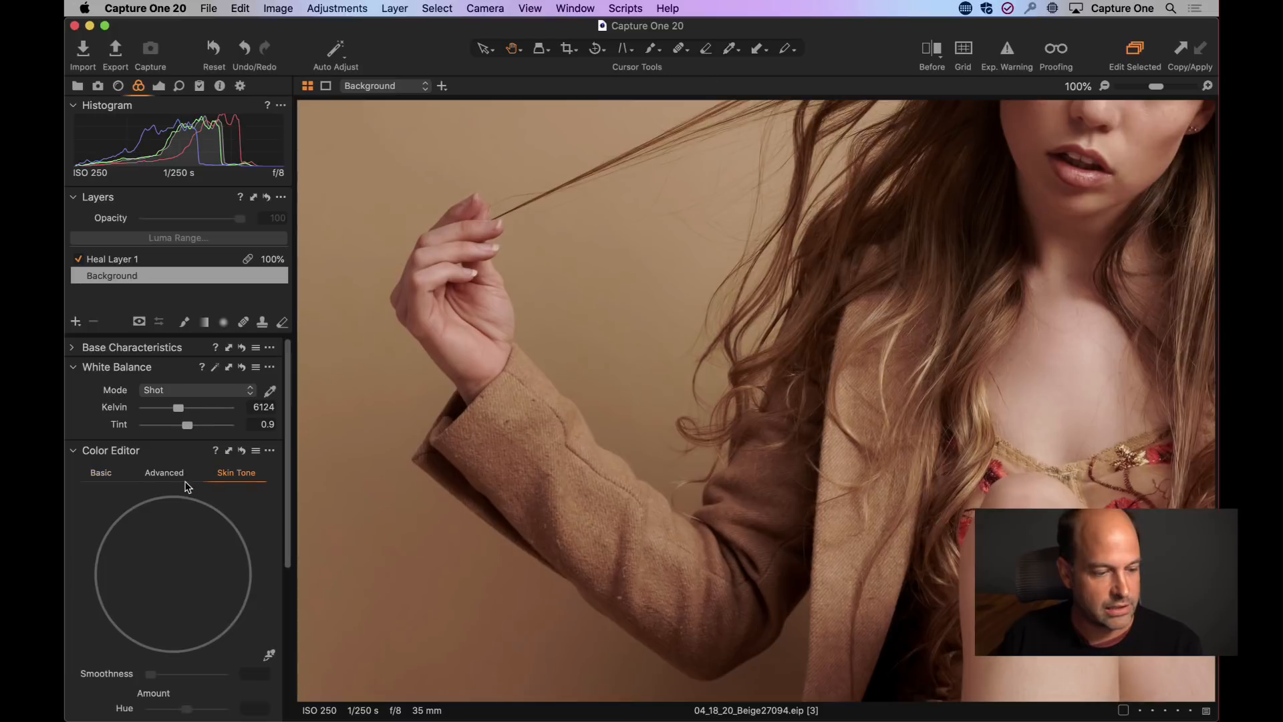
scroll(186, 488, "down", 4)
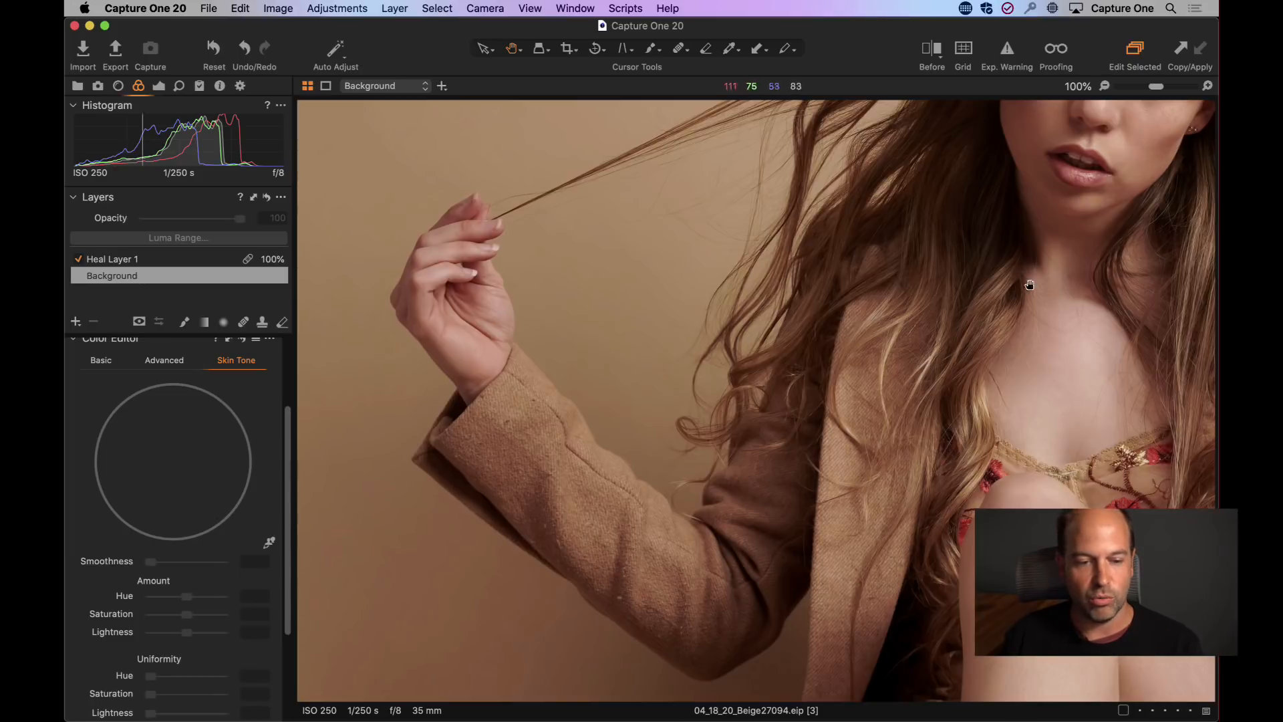
left_click_drag(1030, 286, 762, 462)
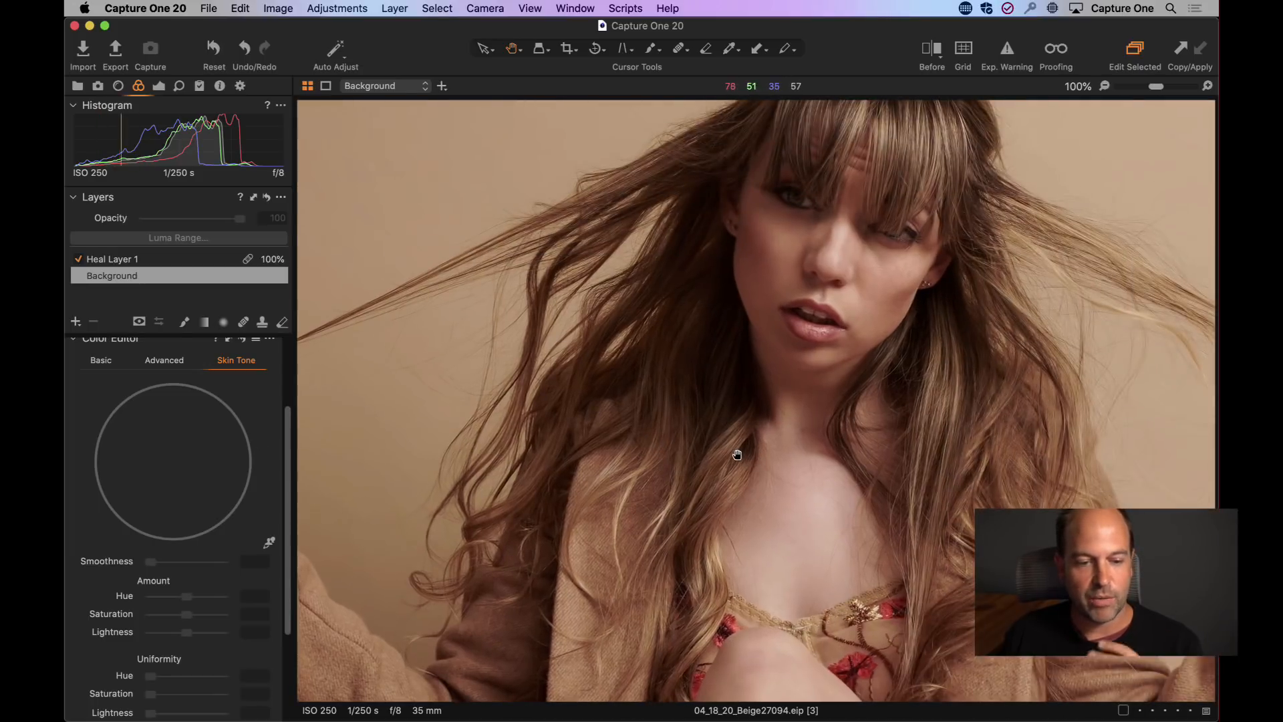
- Add a filled adjustment layer named Skin and hide its mask overlay
left_click(76, 323)
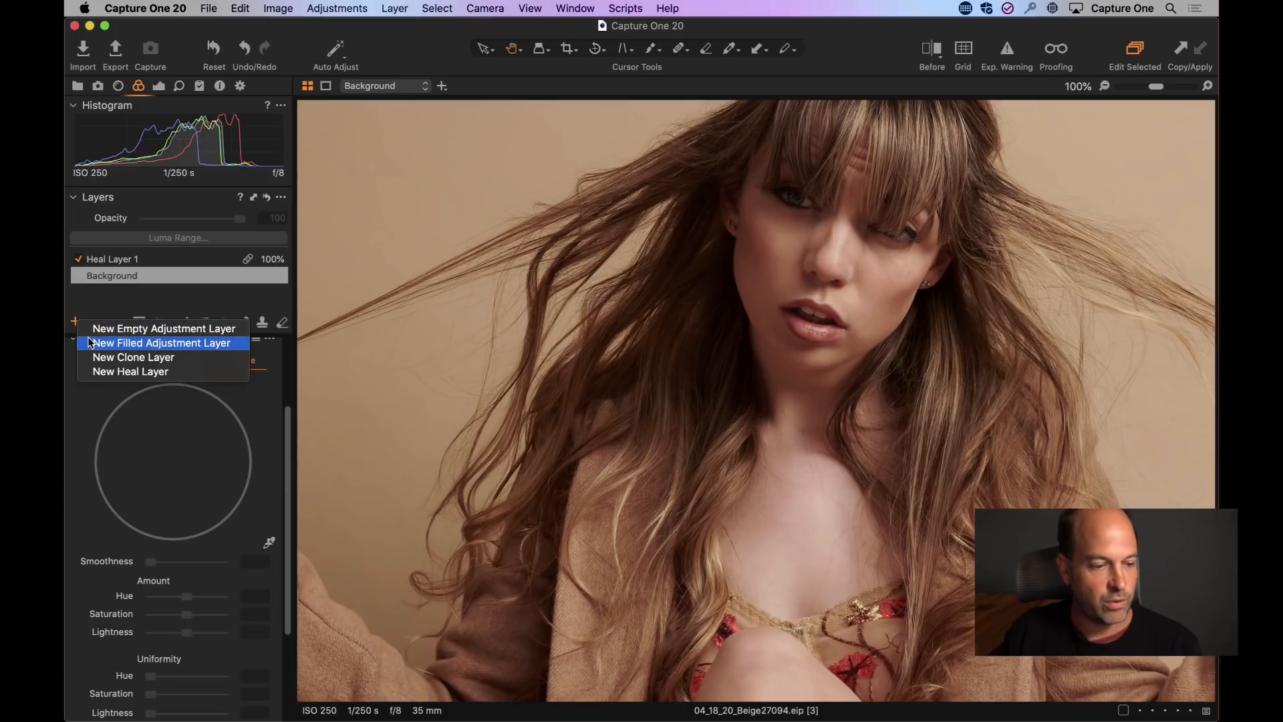
left_click(91, 344)
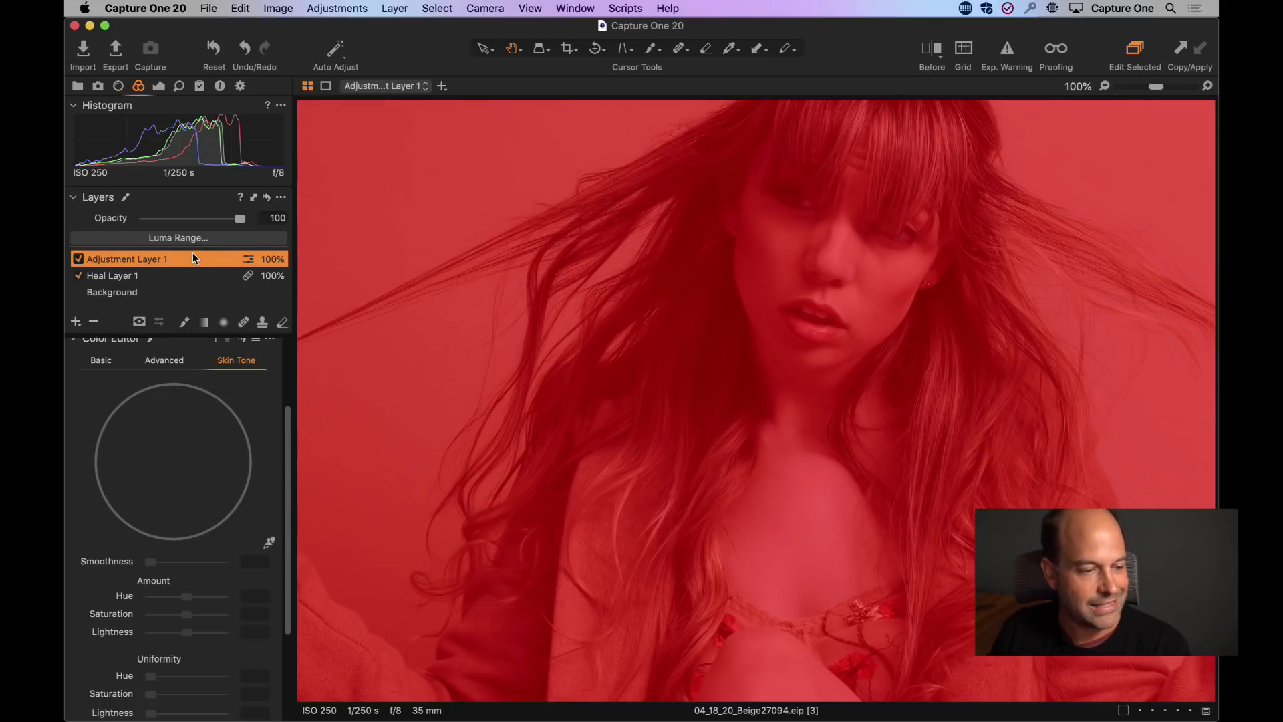
double_click(158, 262)
type("Skin")
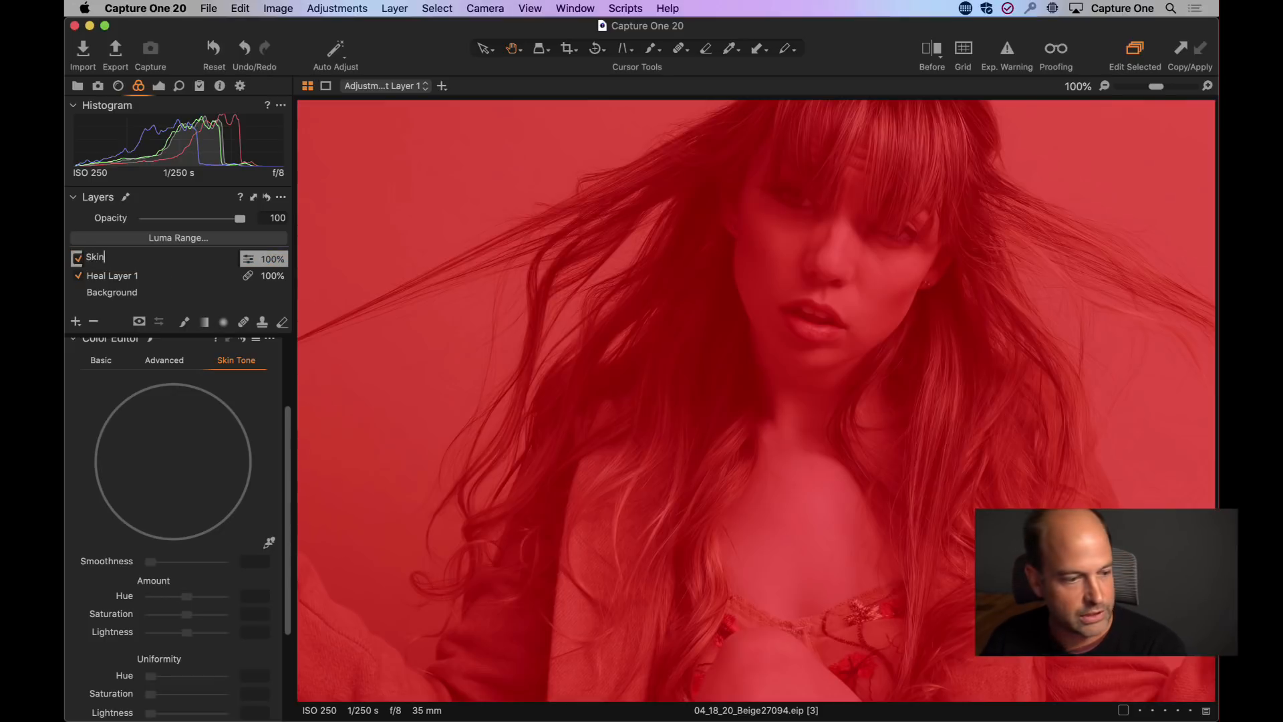
key("Return")
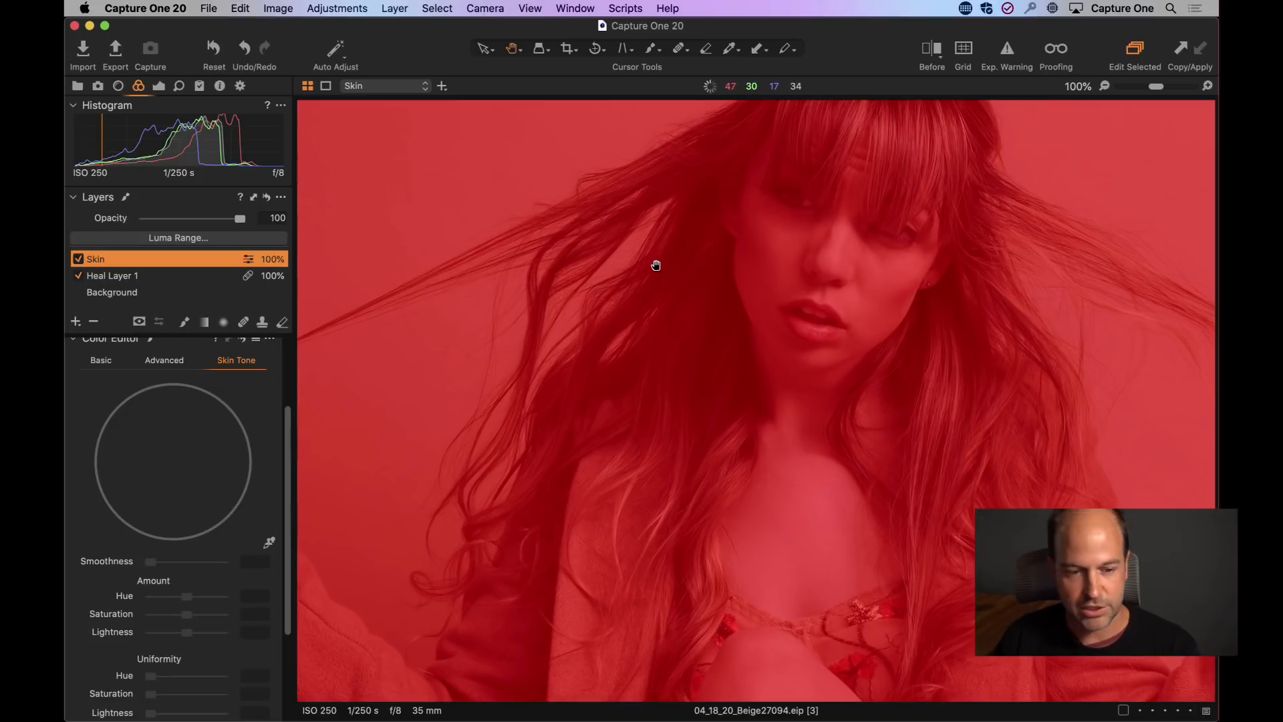
key("m")
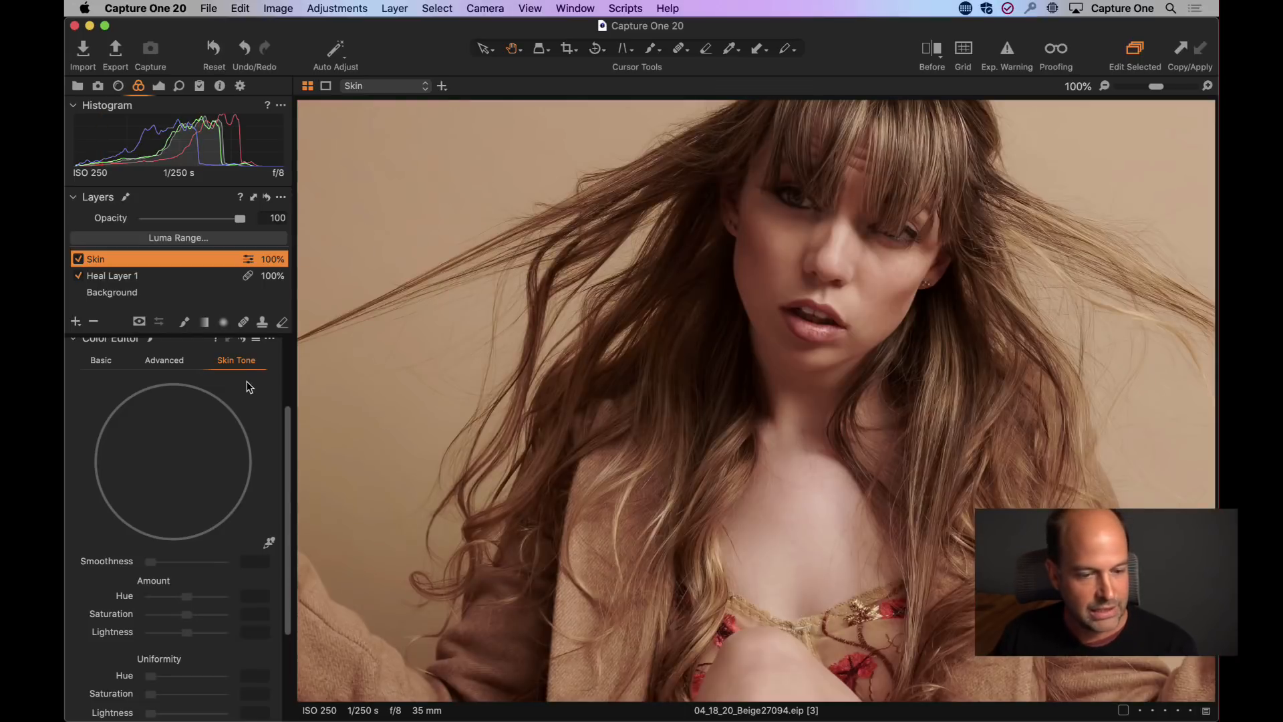
- Sample the base skin tone from the cheek beside the mouth at 200% magnification for the Skin layer
left_click_drag(869, 257, 795, 321)
key("super+equal")
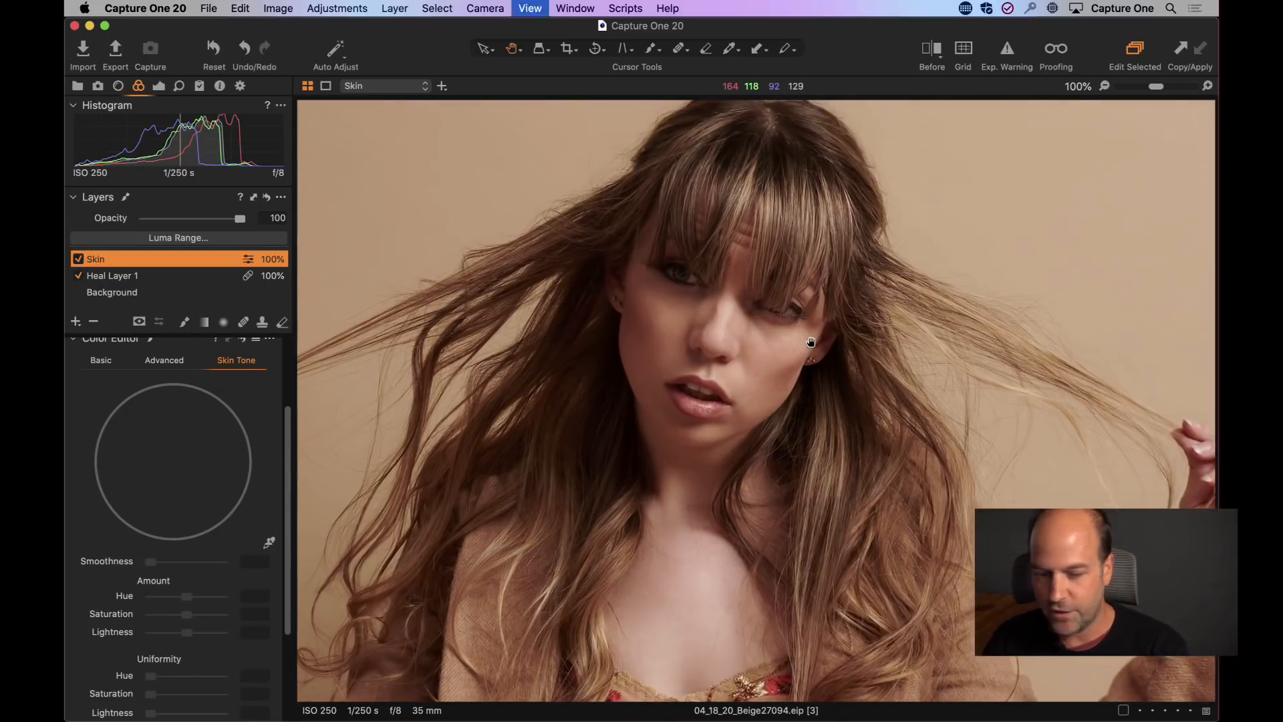
key("super+minus")
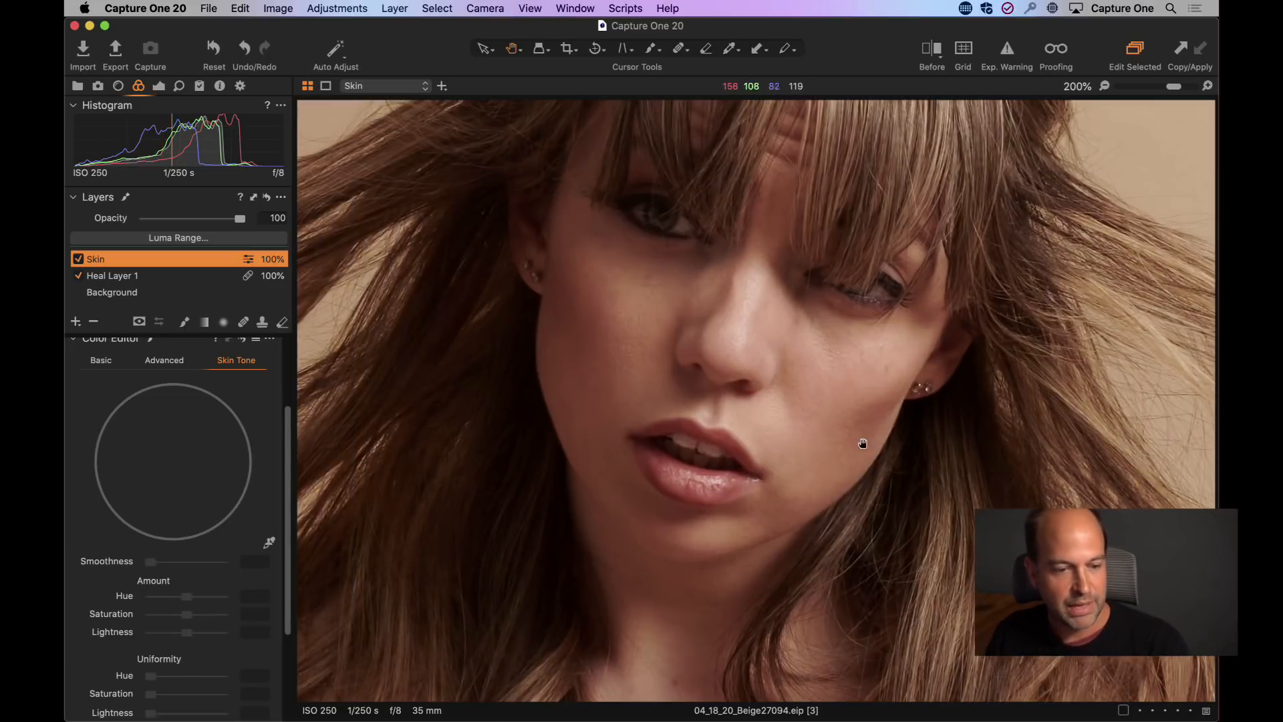
key("super+equal")
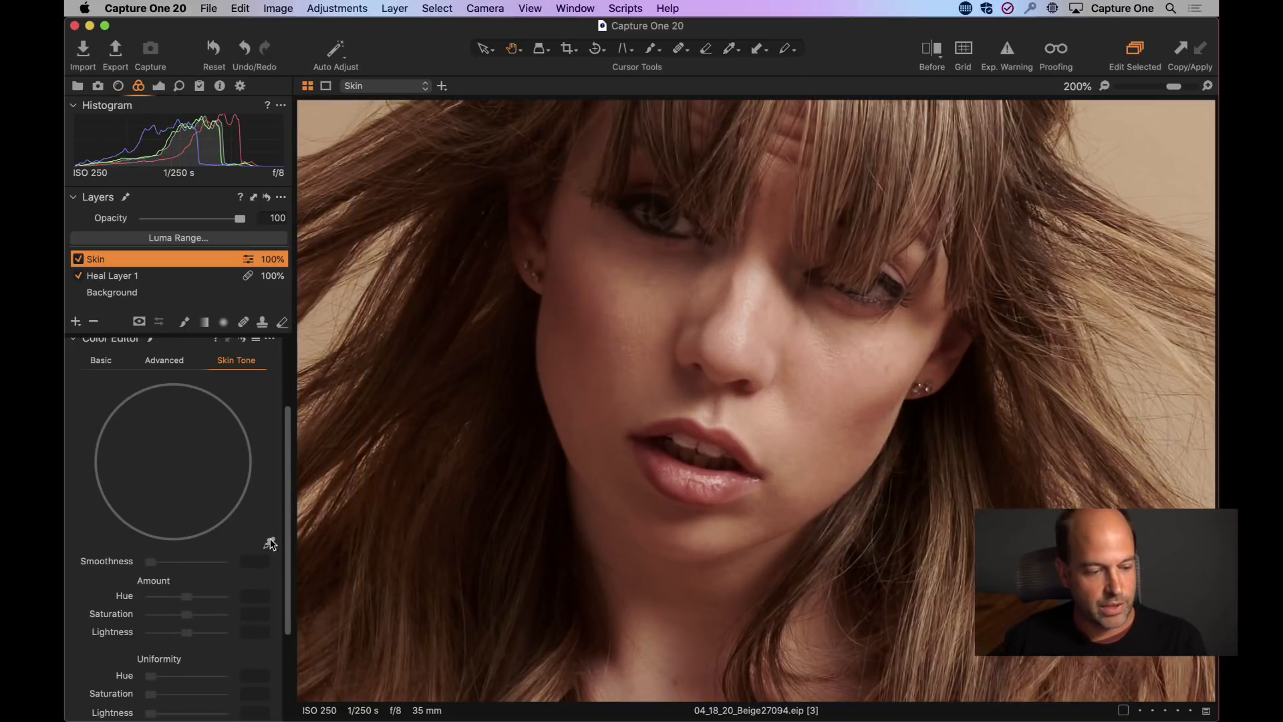
left_click(268, 543)
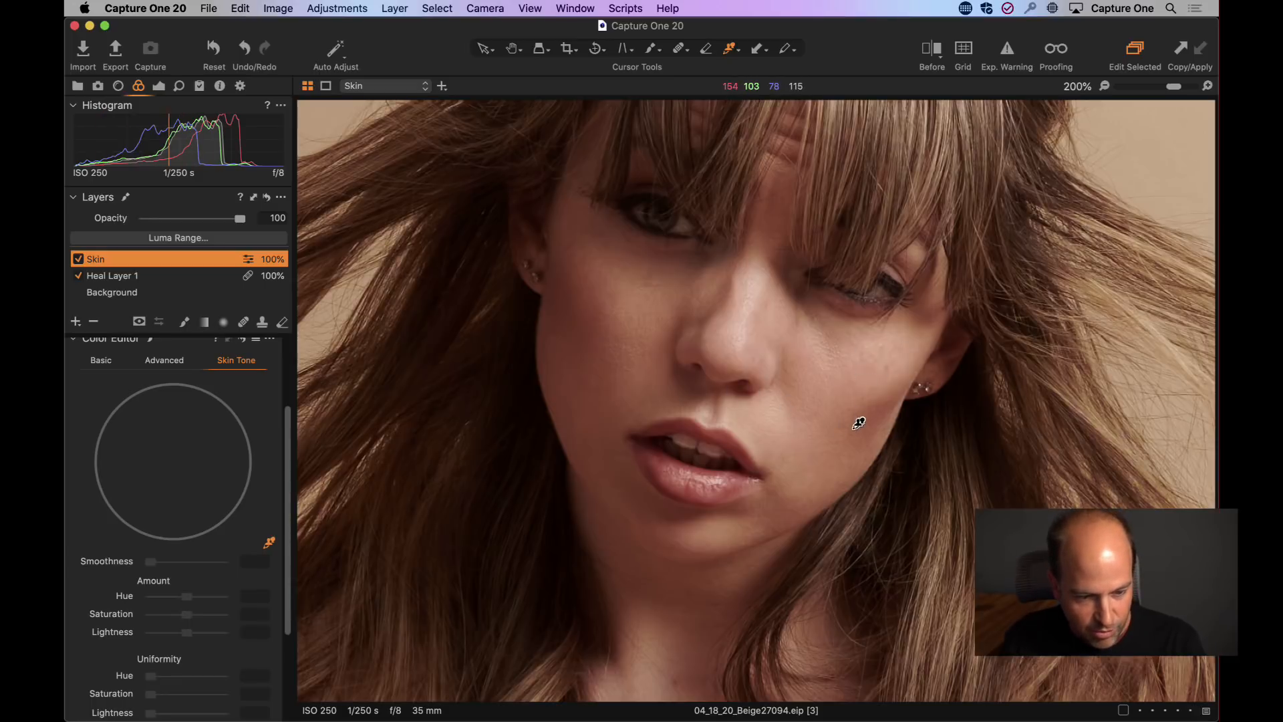
left_click(834, 461)
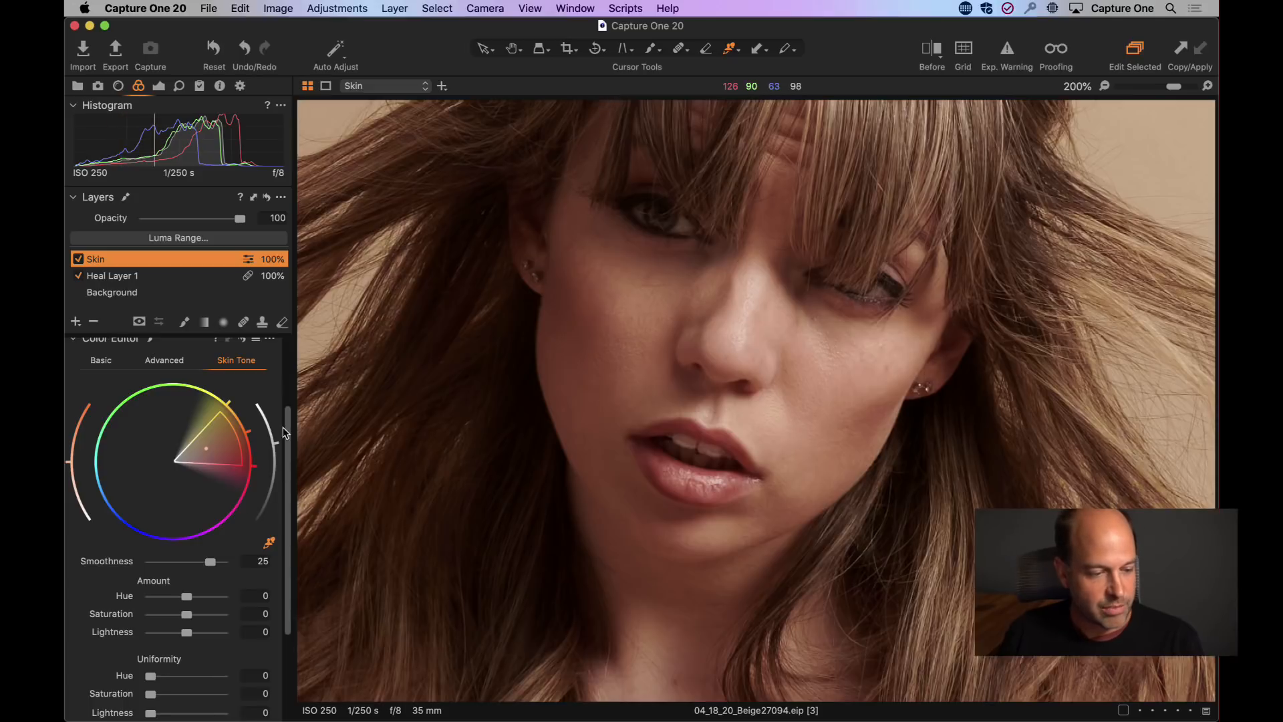
- Extend the sampled skin tone range toward pink on the color wheel and slightly adjust its yellow boundary
scroll(283, 432, "down", 2)
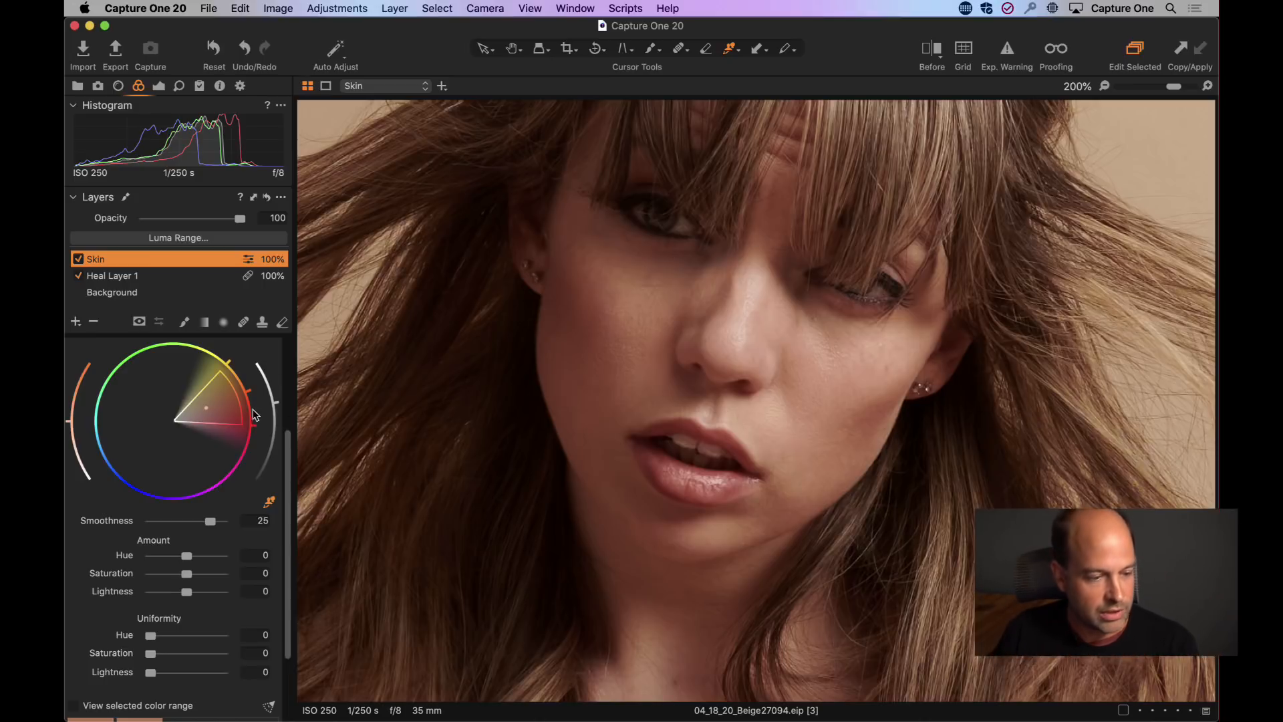
left_click_drag(236, 394, 251, 440)
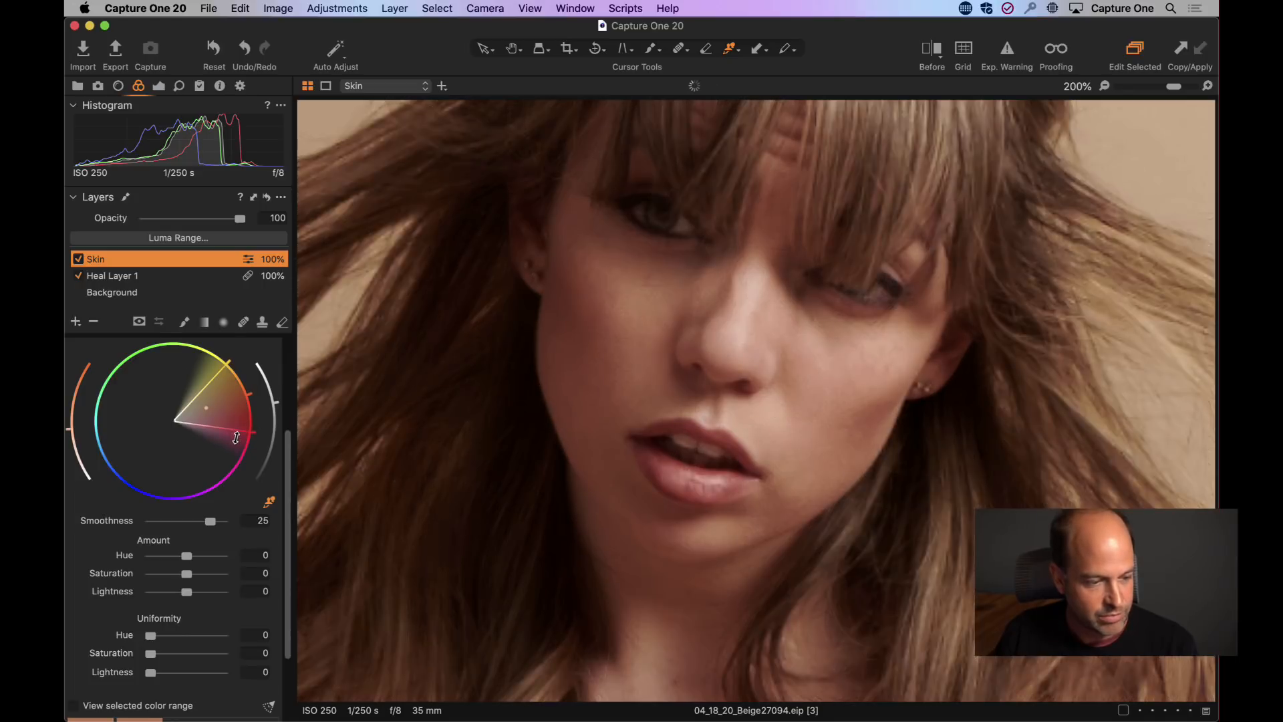
left_click_drag(214, 377, 211, 375)
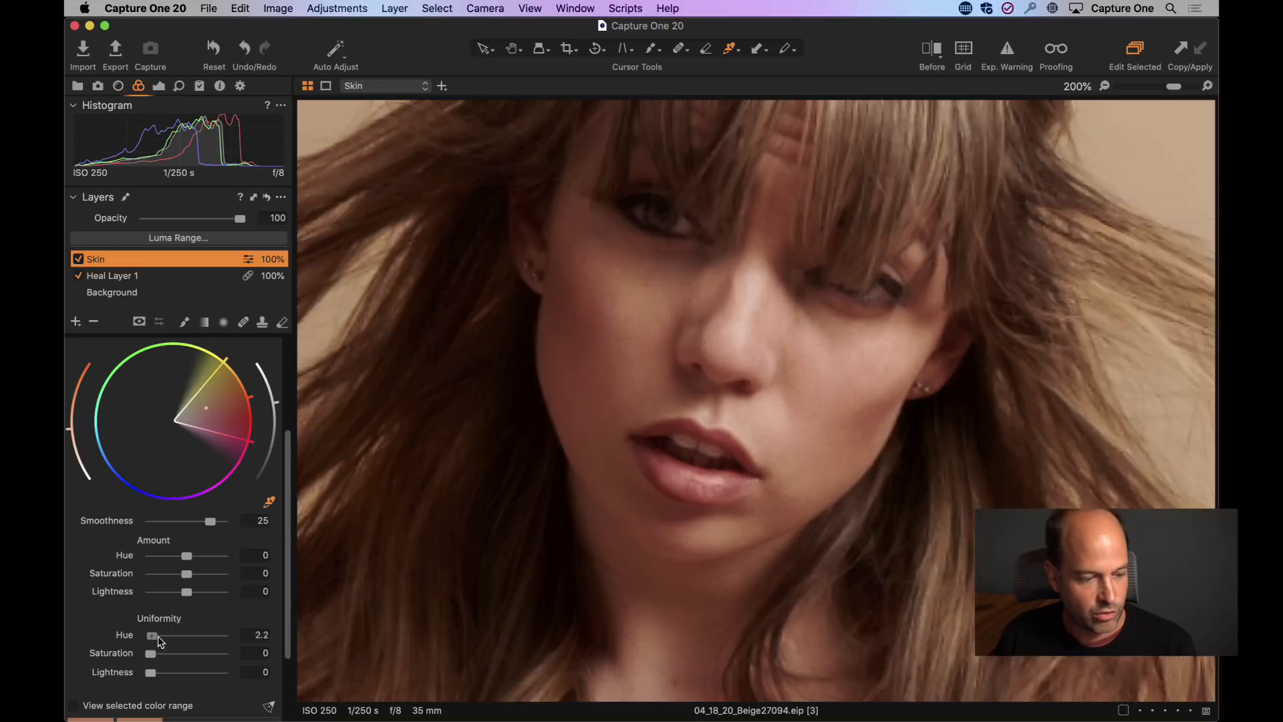
- Try a Hue uniformity of 100, comparing the Skin layer hidden and shown and checking its mask coverage
left_click_drag(149, 638, 267, 639)
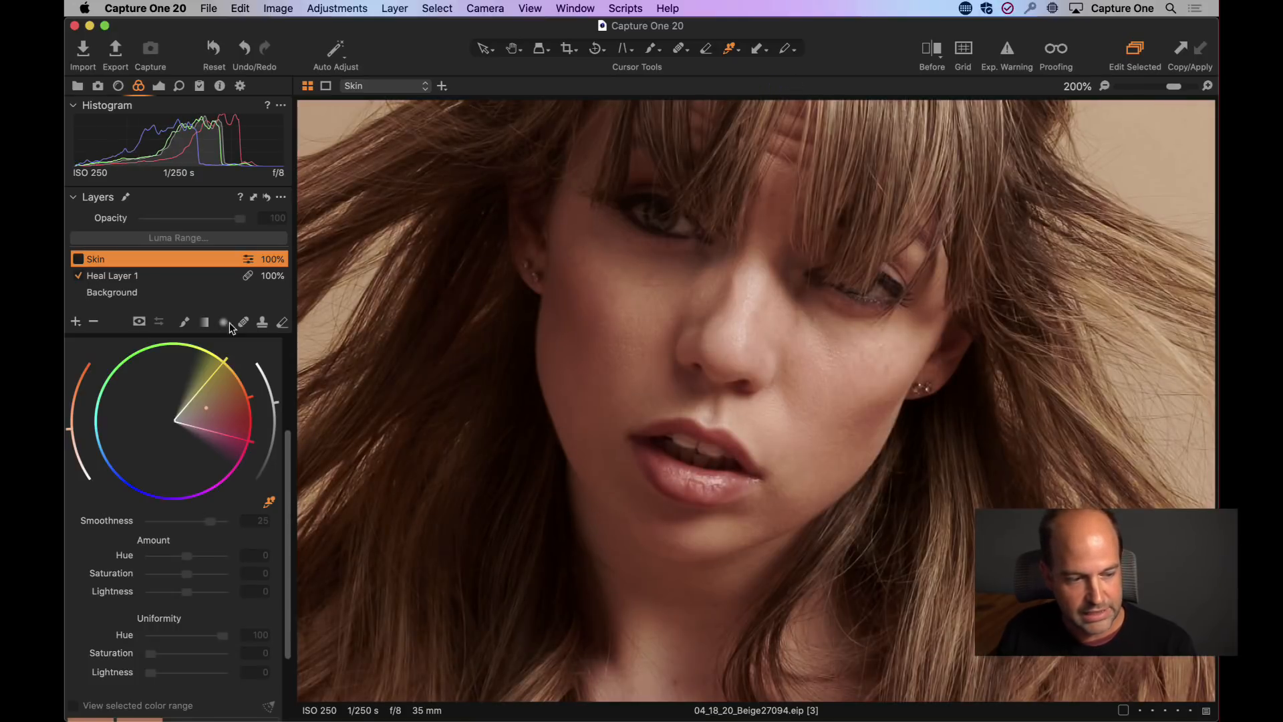
left_click(79, 258)
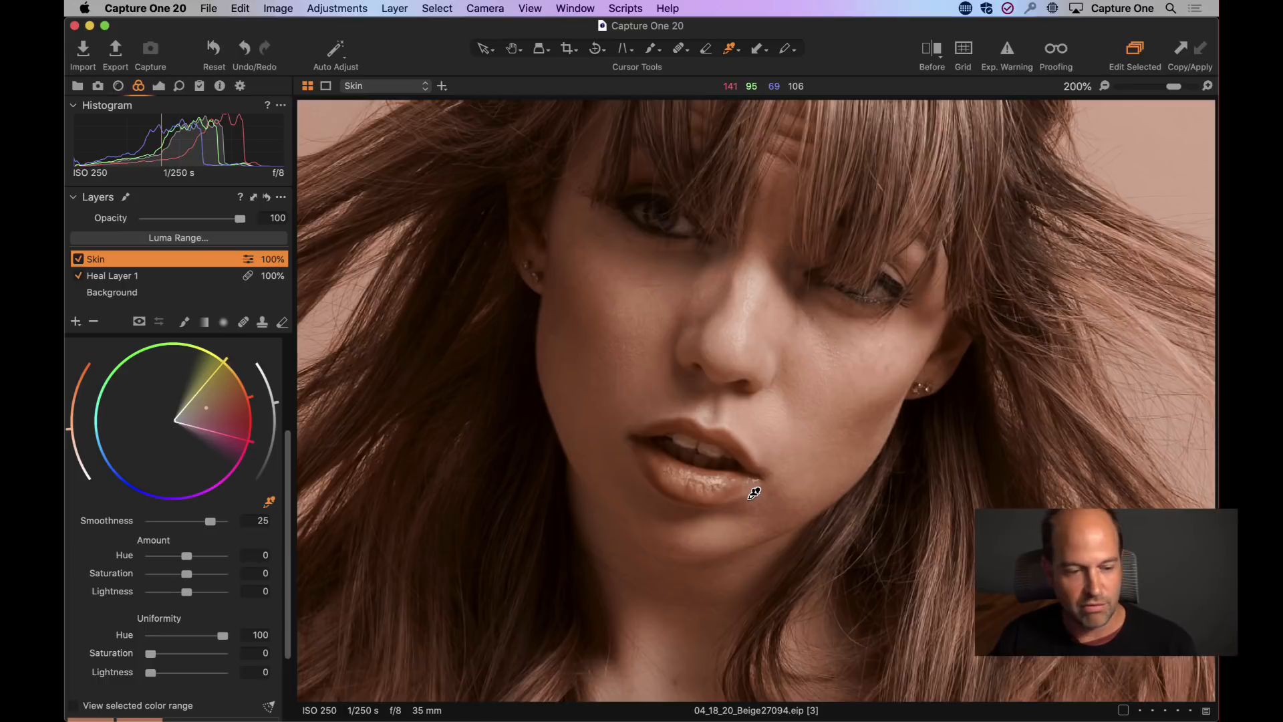
key("m")
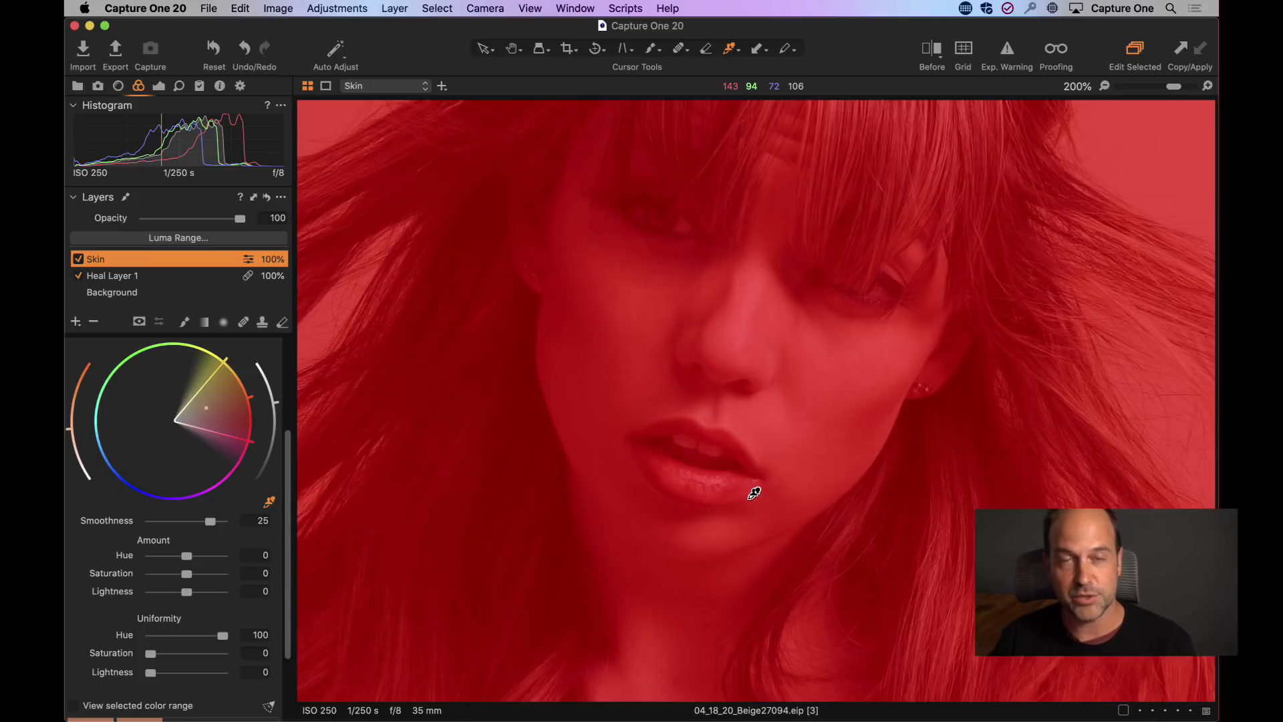
key("m")
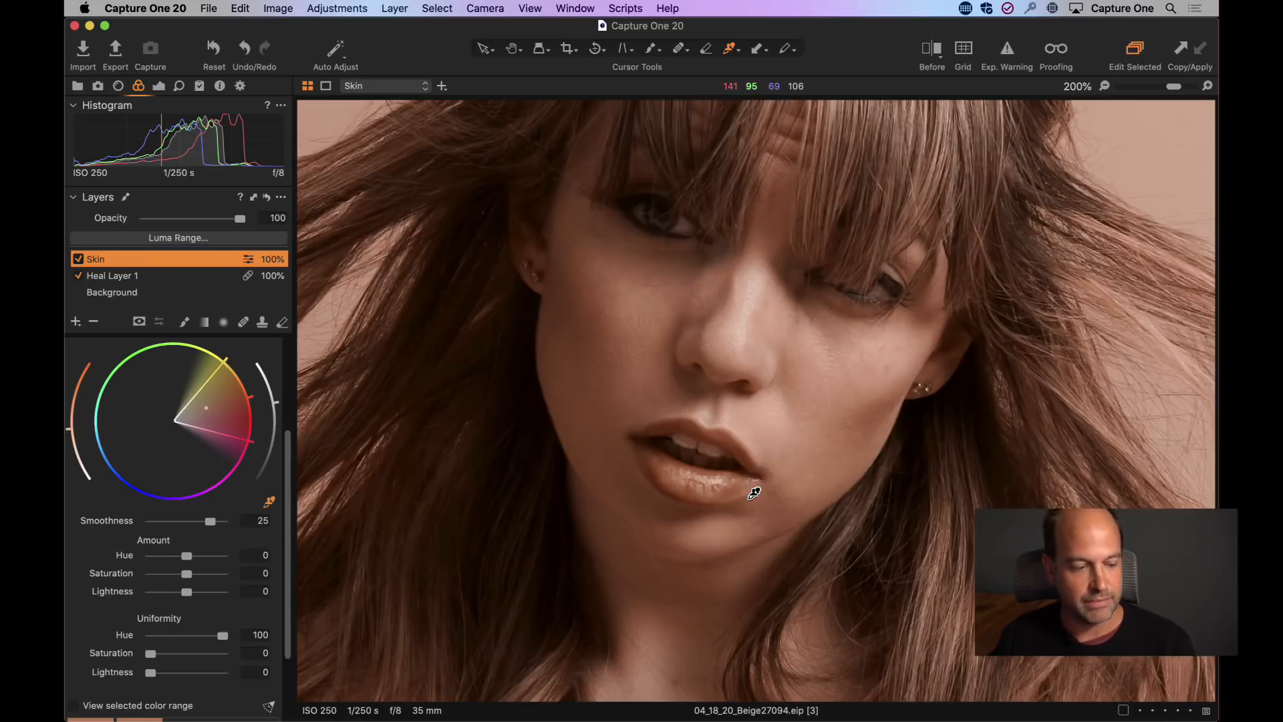
- Set the Skin layer's Hue uniformity to 72 and inspect the neck and chest
left_click_drag(222, 637, 202, 636)
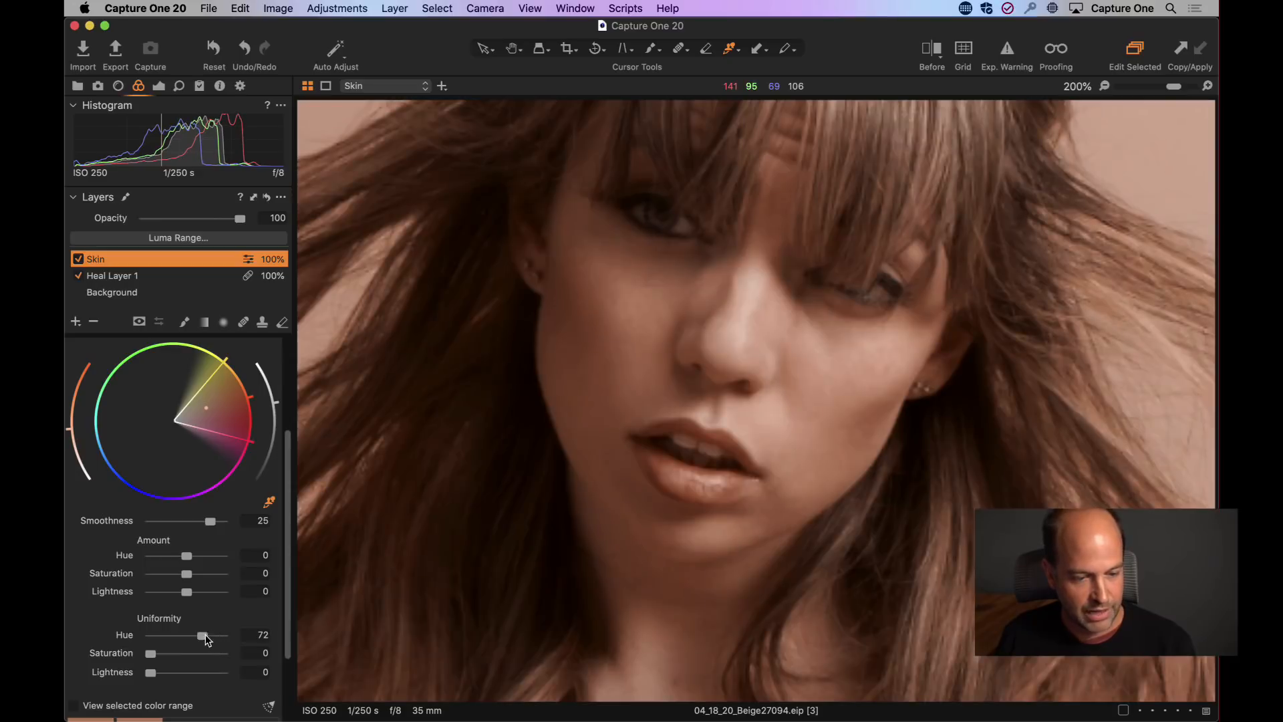
left_click_drag(593, 510, 633, 415)
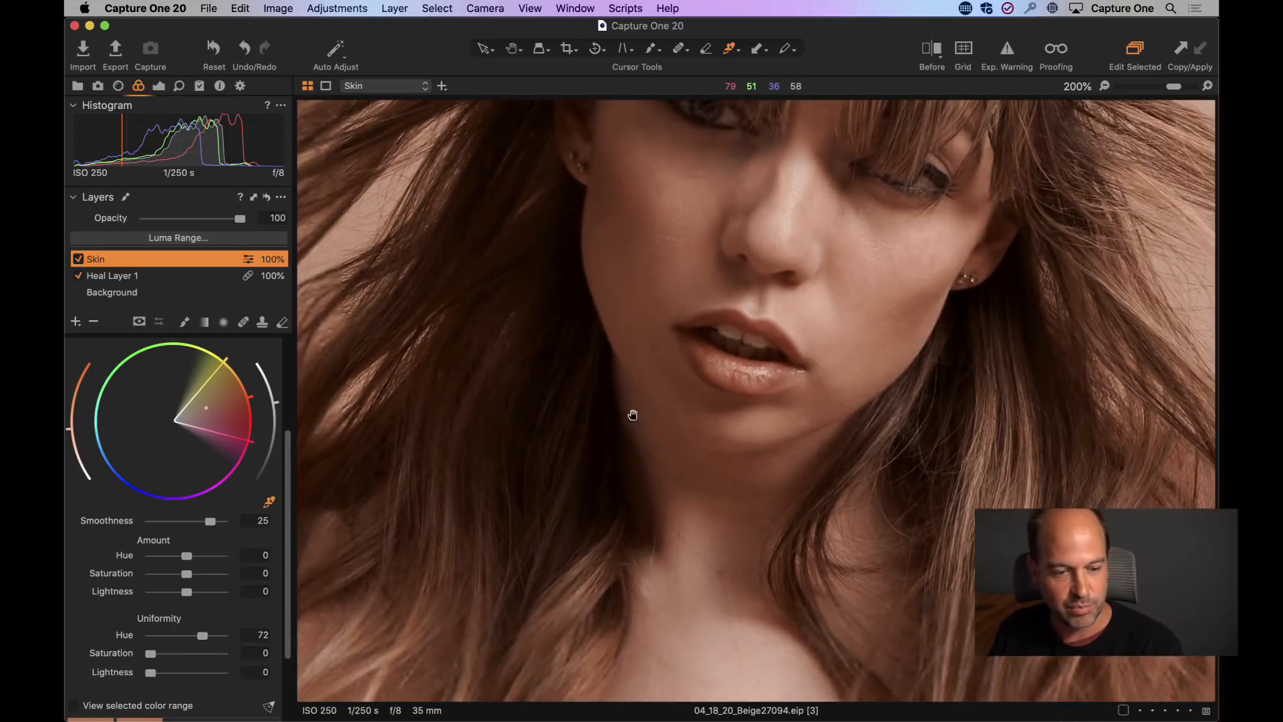
left_click_drag(481, 567, 426, 444)
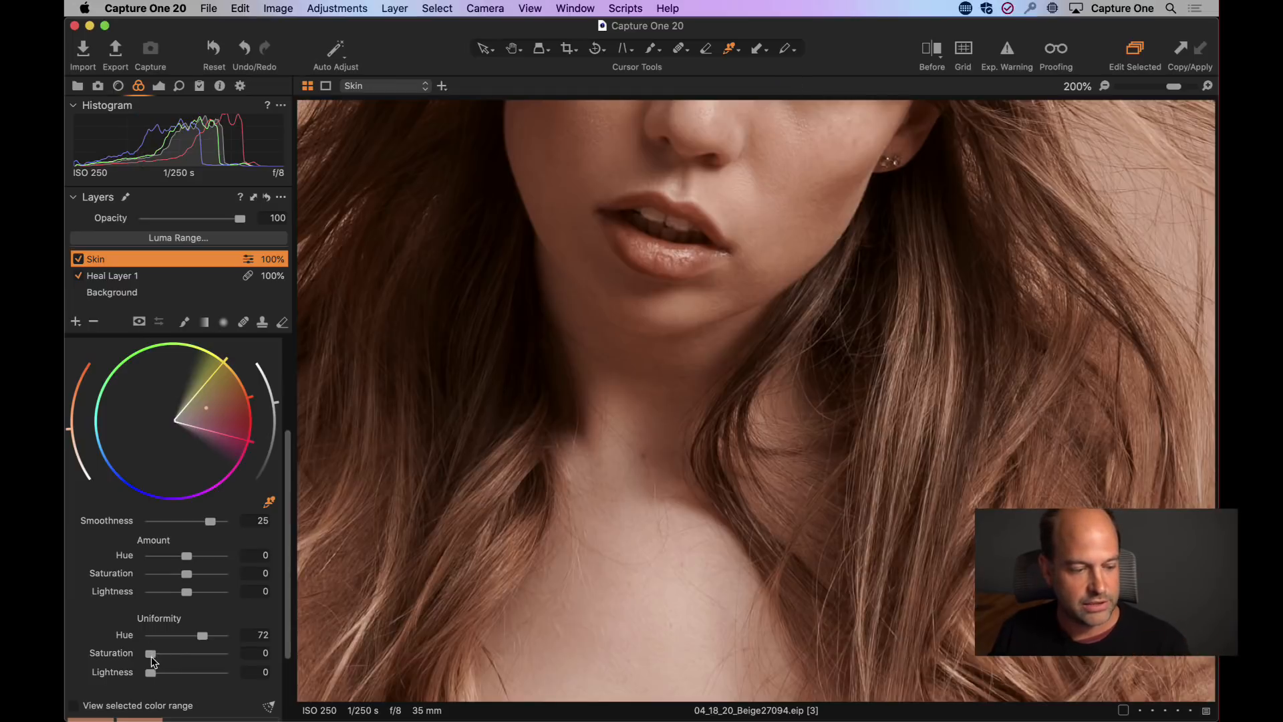
- Try Saturation and Lightness uniformity at 100 on the skin, and return Lightness uniformity to 0
left_click_drag(151, 653, 320, 647)
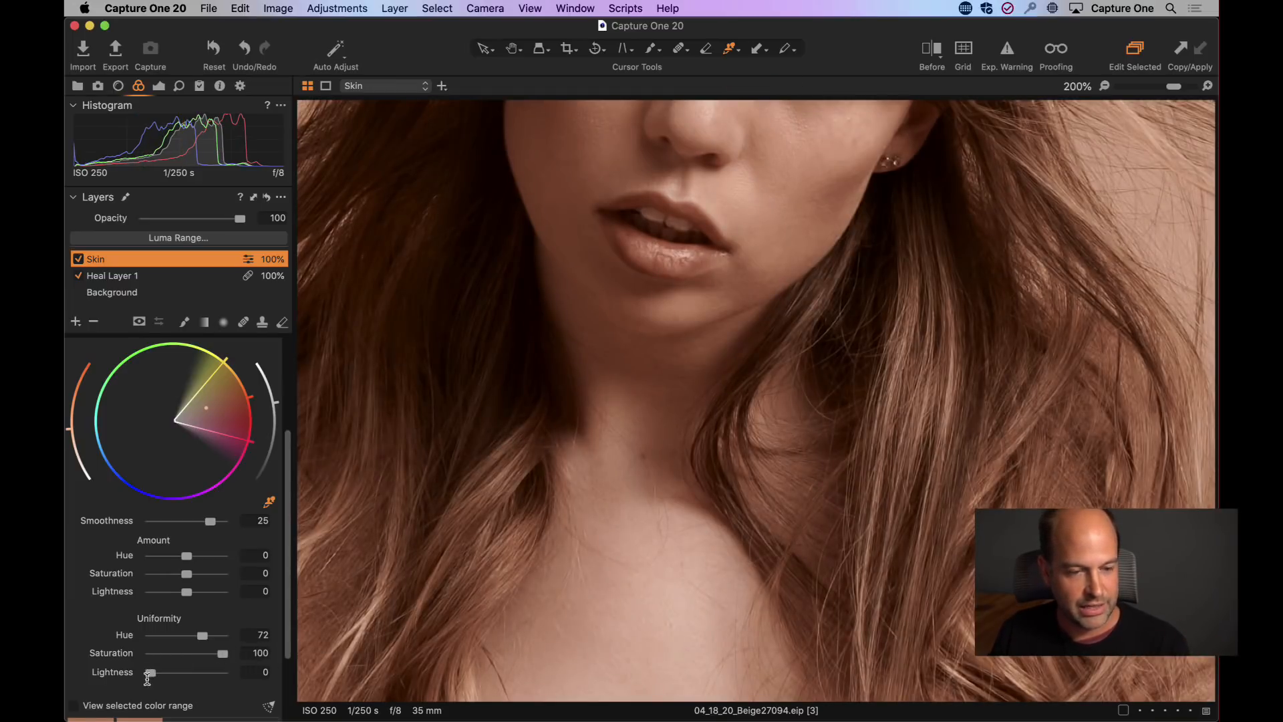
left_click_drag(151, 674, 367, 676)
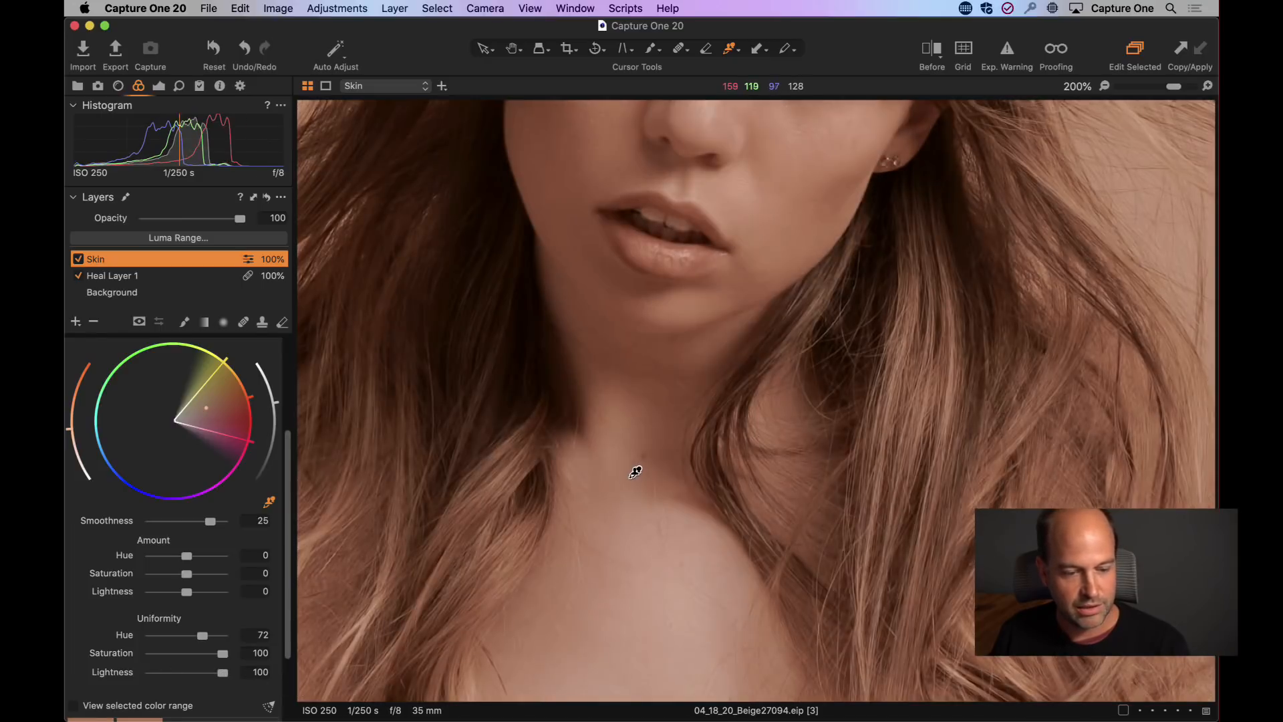
left_click_drag(796, 240, 750, 487)
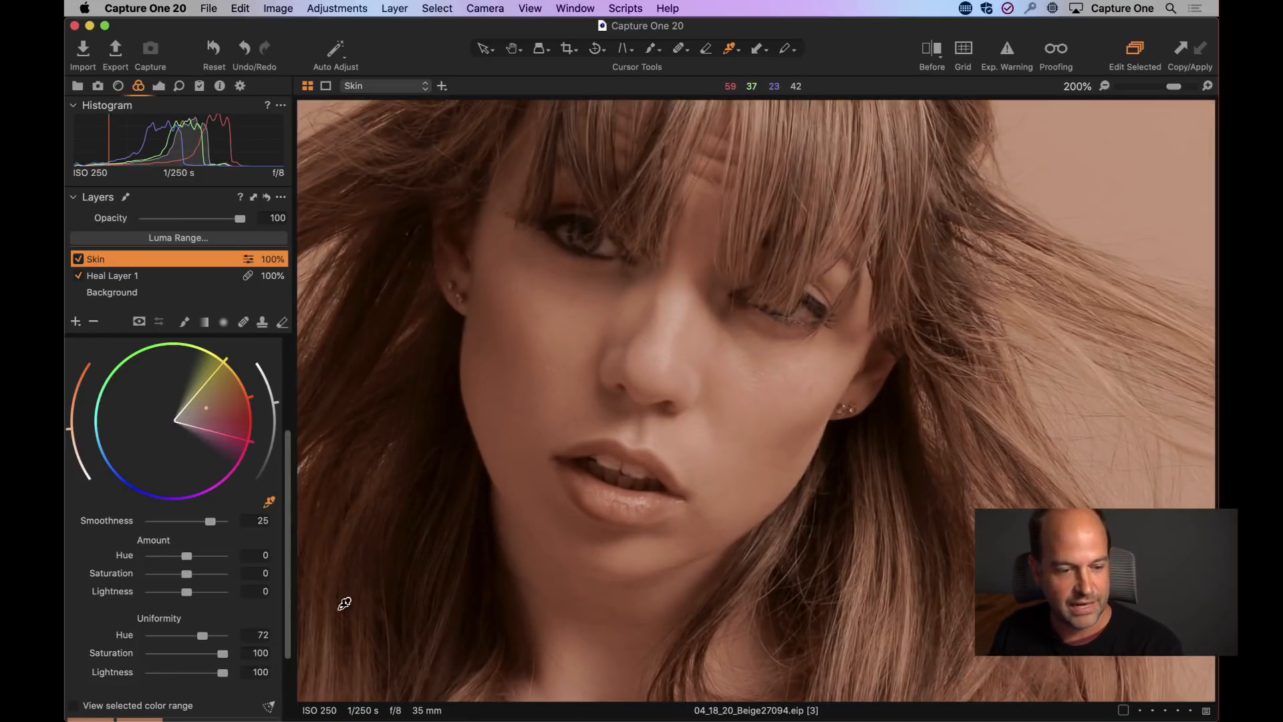
left_click_drag(222, 674, 75, 683)
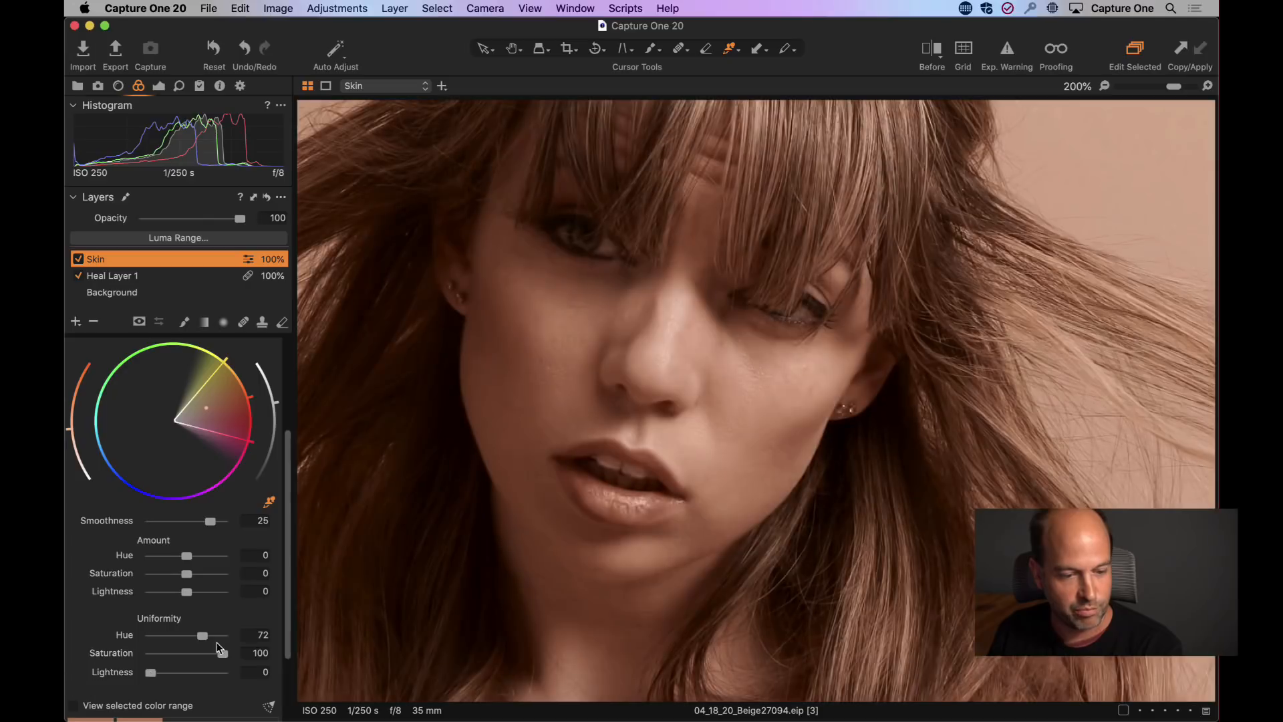
- Set the Lightness uniformity to 13.9 and the Saturation uniformity to 67.5
mouse_move(150, 673)
left_mouse_down()
mouse_move(183, 674)
mouse_move(159, 672)
left_mouse_up()
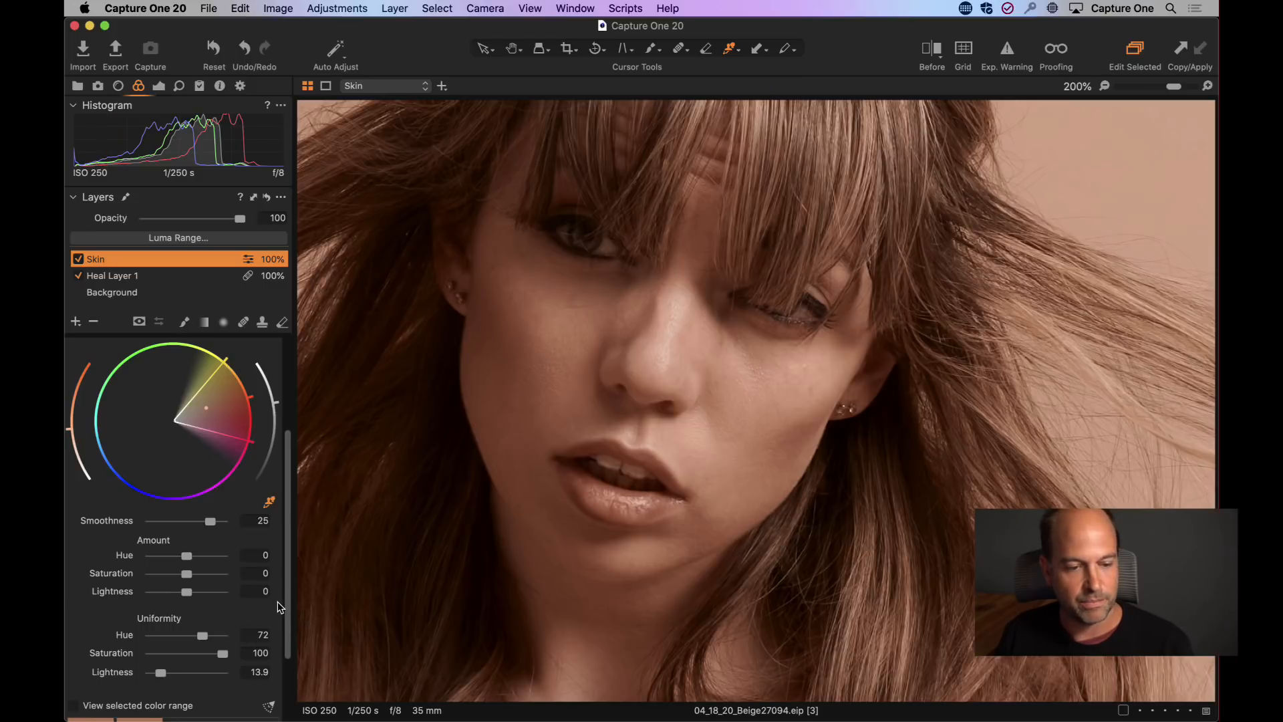
left_click_drag(211, 653, 199, 655)
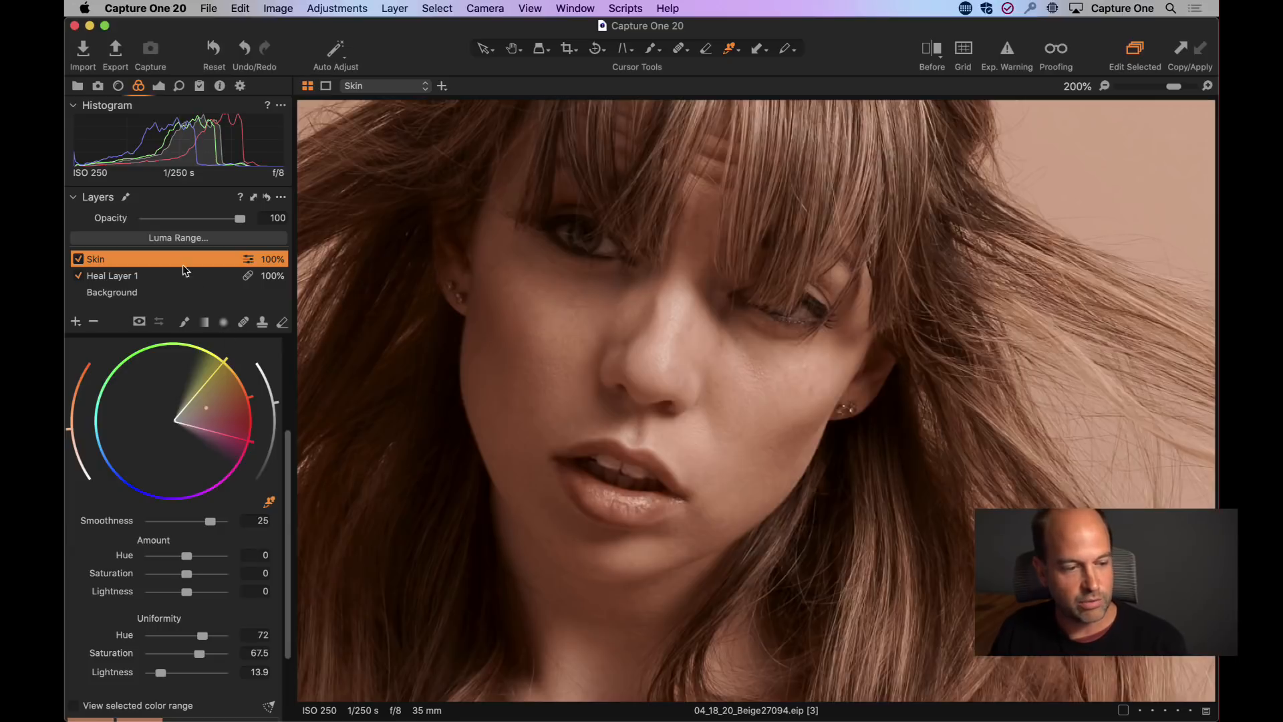
- Clear the Skin layer's mask and set the mask brush to size 77, hardness 14 and flow 5
right_click(151, 259)
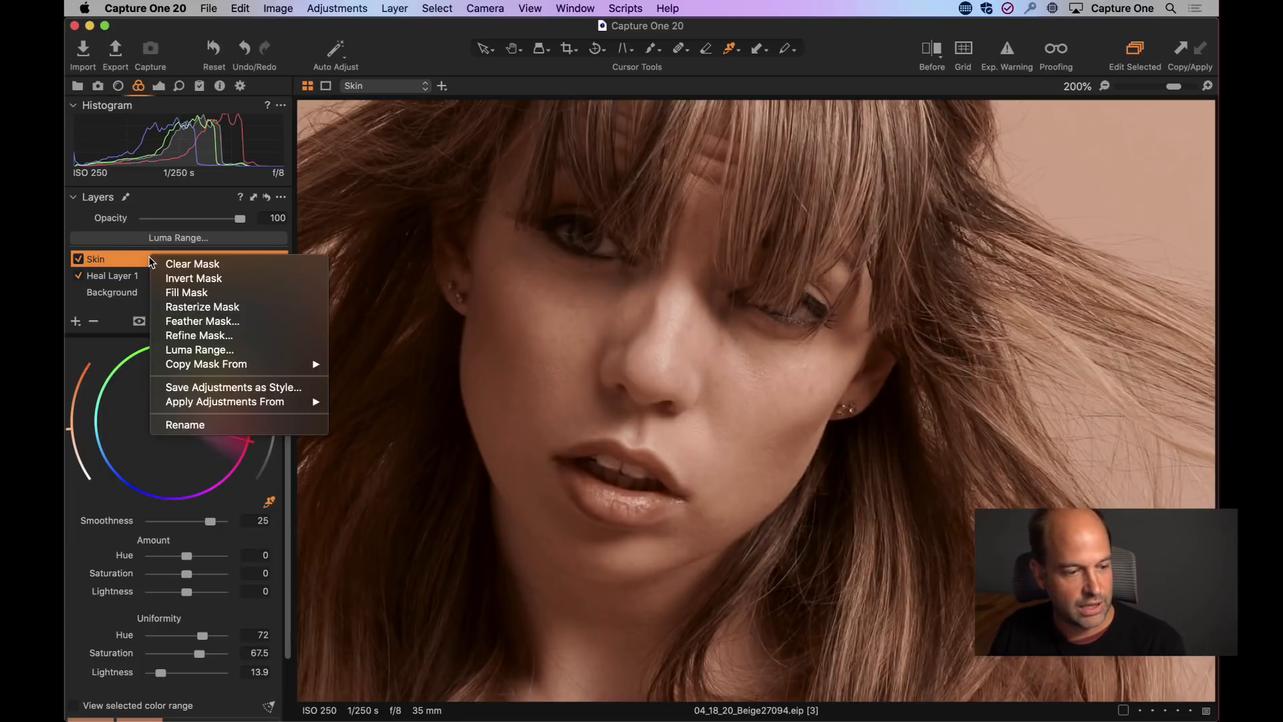
left_click(193, 268)
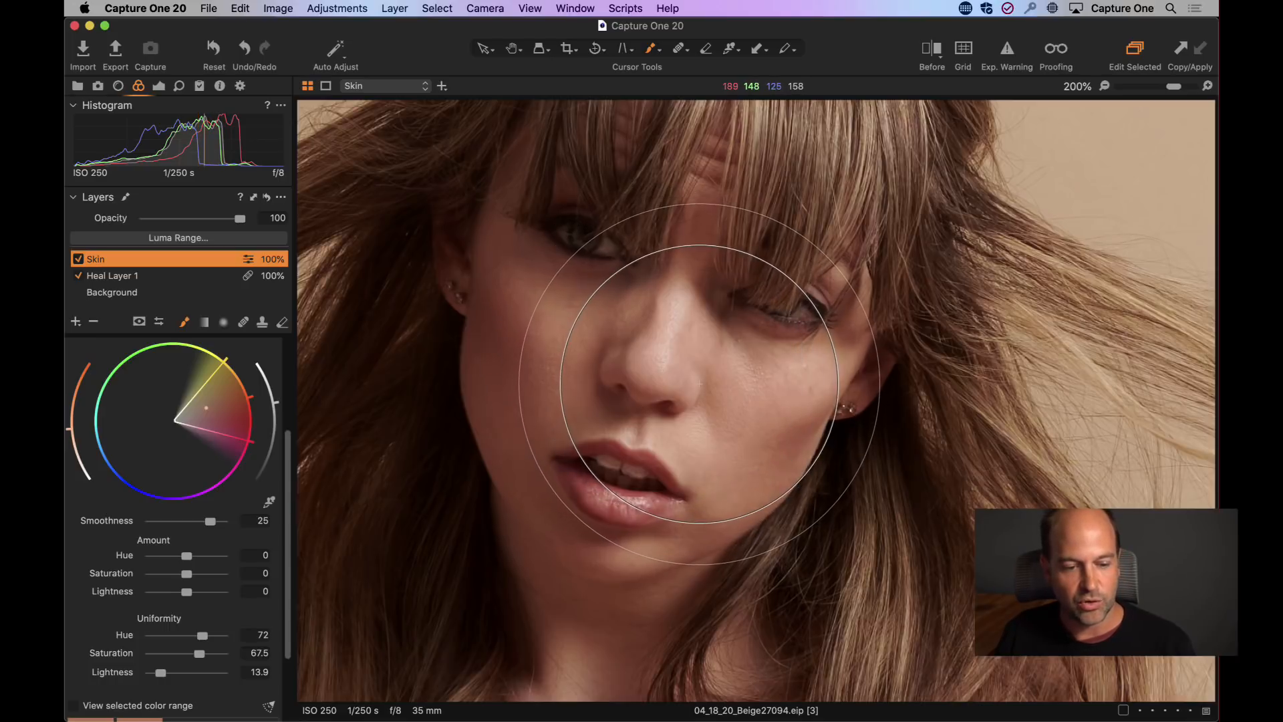
right_click(720, 388)
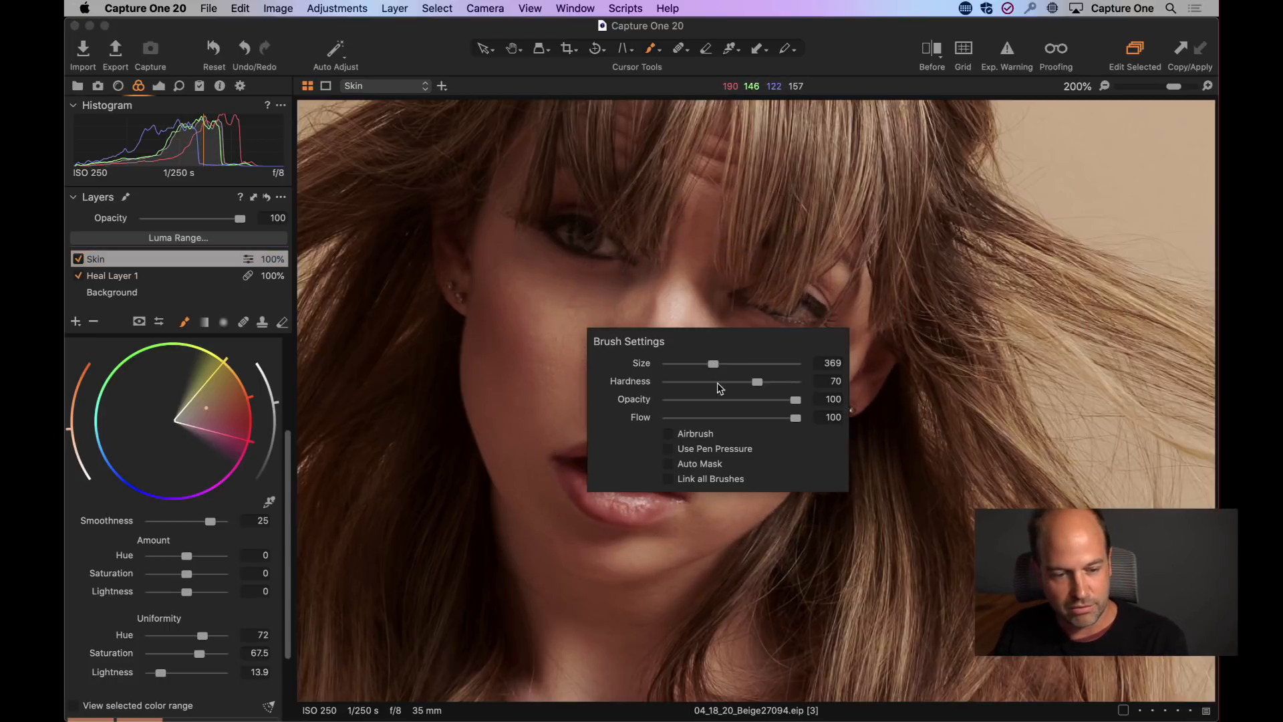
mouse_move(714, 363)
left_mouse_down()
mouse_move(682, 379)
mouse_move(693, 363)
mouse_move(686, 381)
left_mouse_up()
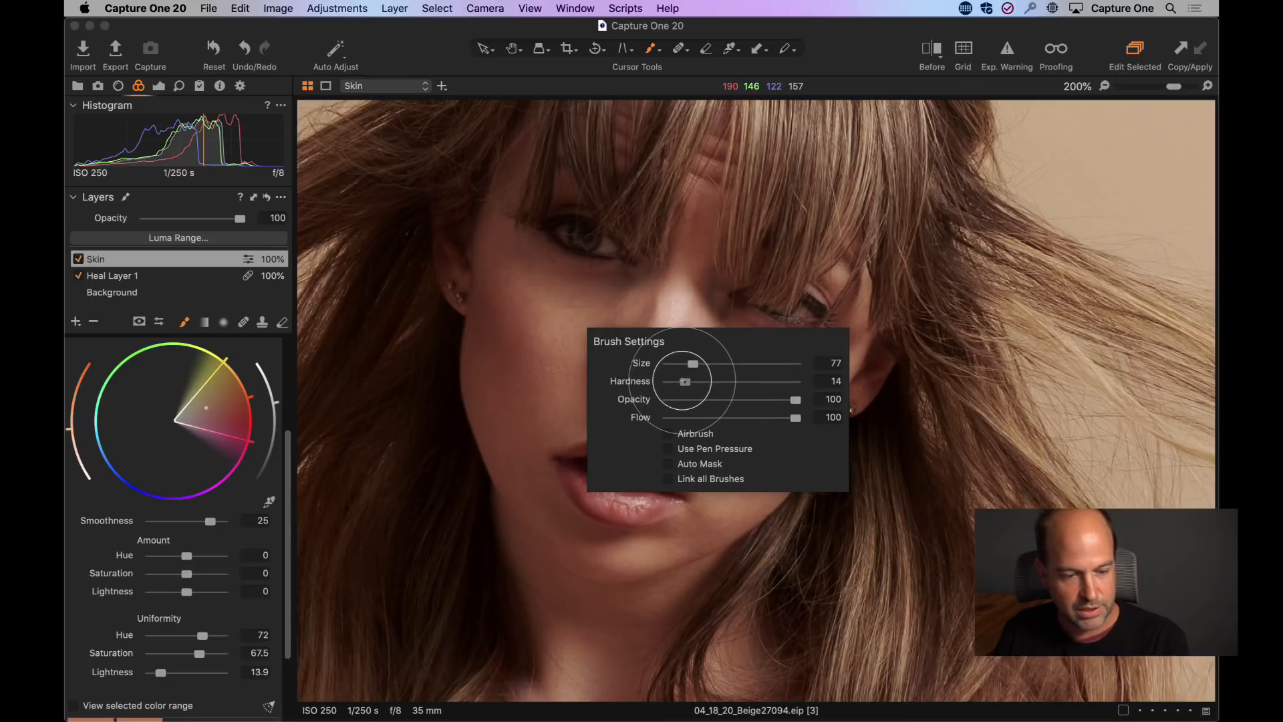
mouse_move(796, 418)
left_mouse_down()
mouse_move(647, 417)
mouse_move(673, 417)
left_mouse_up()
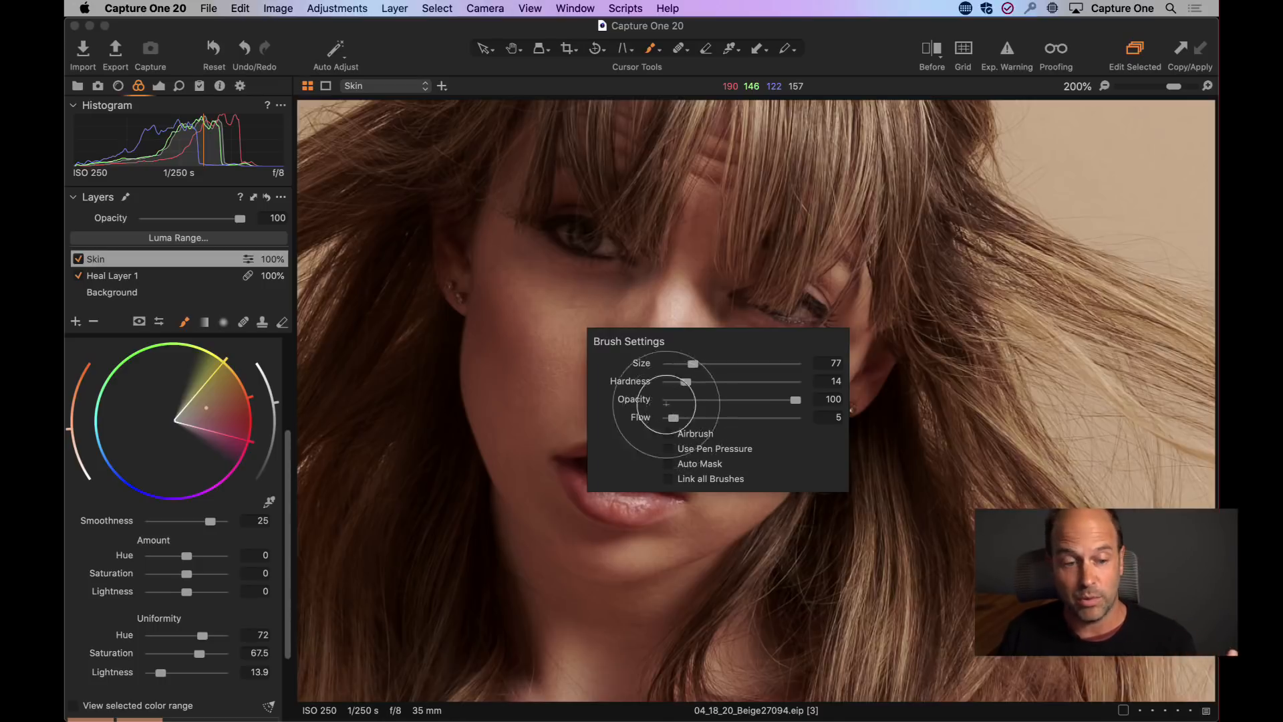
- Brush the Skin layer's mask softly onto the face, covering the cheeks, nose and chin
left_click(557, 316)
mouse_move(696, 366)
left_mouse_down()
mouse_move(652, 327)
mouse_move(657, 313)
mouse_move(706, 351)
mouse_move(718, 383)
mouse_move(690, 412)
mouse_move(690, 437)
mouse_move(685, 330)
mouse_move(618, 367)
mouse_move(556, 376)
left_mouse_up()
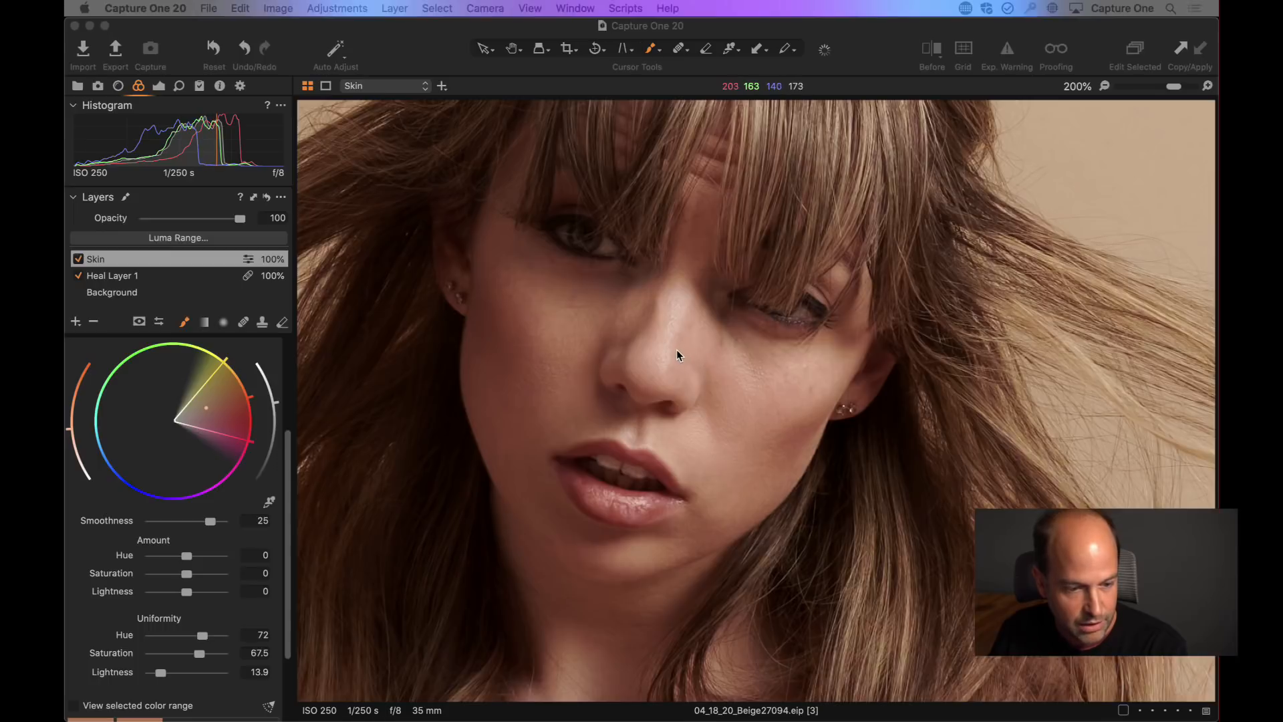
mouse_move(677, 351)
left_mouse_down()
mouse_move(661, 374)
mouse_move(719, 357)
mouse_move(746, 377)
mouse_move(744, 431)
mouse_move(707, 426)
mouse_move(720, 451)
mouse_move(784, 417)
mouse_move(776, 452)
mouse_move(690, 539)
mouse_move(622, 568)
mouse_move(660, 568)
mouse_move(650, 573)
mouse_move(727, 523)
mouse_move(745, 425)
mouse_move(663, 363)
mouse_move(698, 245)
mouse_move(669, 298)
mouse_move(601, 344)
mouse_move(551, 329)
mouse_move(512, 351)
mouse_move(520, 411)
left_mouse_up()
- Build up the Skin layer's mask over the upper chest with soft brush strokes
mouse_move(649, 574)
left_mouse_down()
mouse_move(693, 163)
mouse_move(710, 267)
left_mouse_up()
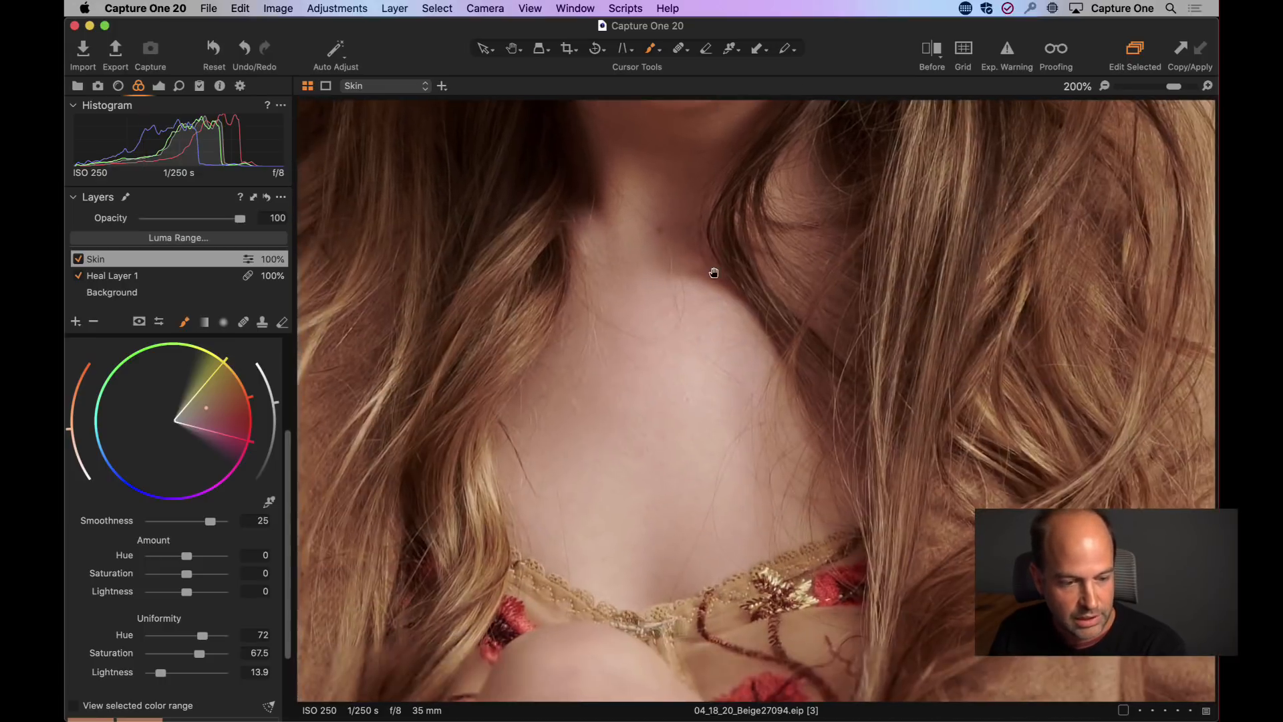
mouse_move(654, 361)
left_mouse_down()
mouse_move(657, 387)
mouse_move(653, 362)
mouse_move(640, 370)
left_mouse_up()
right_click(645, 365)
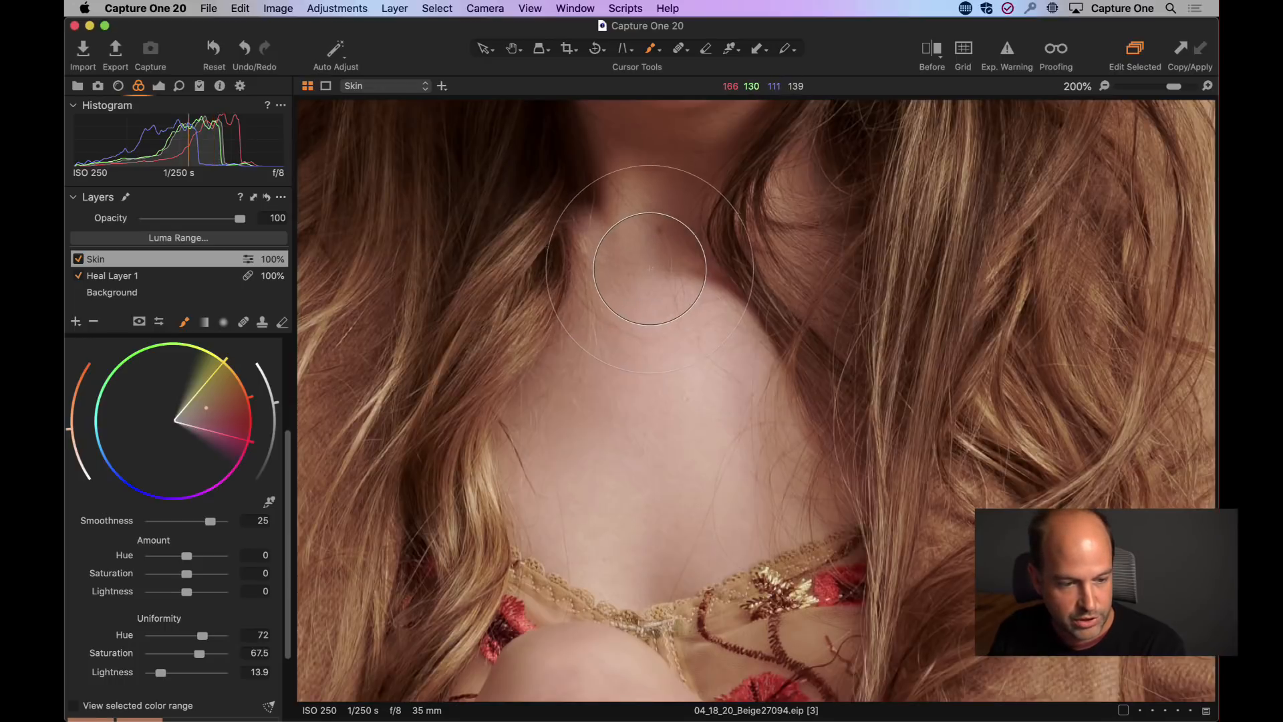
mouse_move(649, 257)
left_mouse_down()
mouse_move(553, 429)
mouse_move(678, 365)
mouse_move(600, 492)
mouse_move(587, 542)
mouse_move(661, 500)
mouse_move(664, 532)
mouse_move(695, 534)
mouse_move(776, 494)
mouse_move(719, 450)
mouse_move(727, 371)
mouse_move(657, 331)
mouse_move(627, 295)
mouse_move(611, 402)
mouse_move(746, 489)
mouse_move(650, 525)
mouse_move(772, 497)
mouse_move(645, 530)
mouse_move(733, 369)
mouse_move(674, 460)
mouse_move(573, 439)
mouse_move(585, 412)
mouse_move(620, 434)
mouse_move(681, 528)
mouse_move(688, 337)
left_mouse_up()
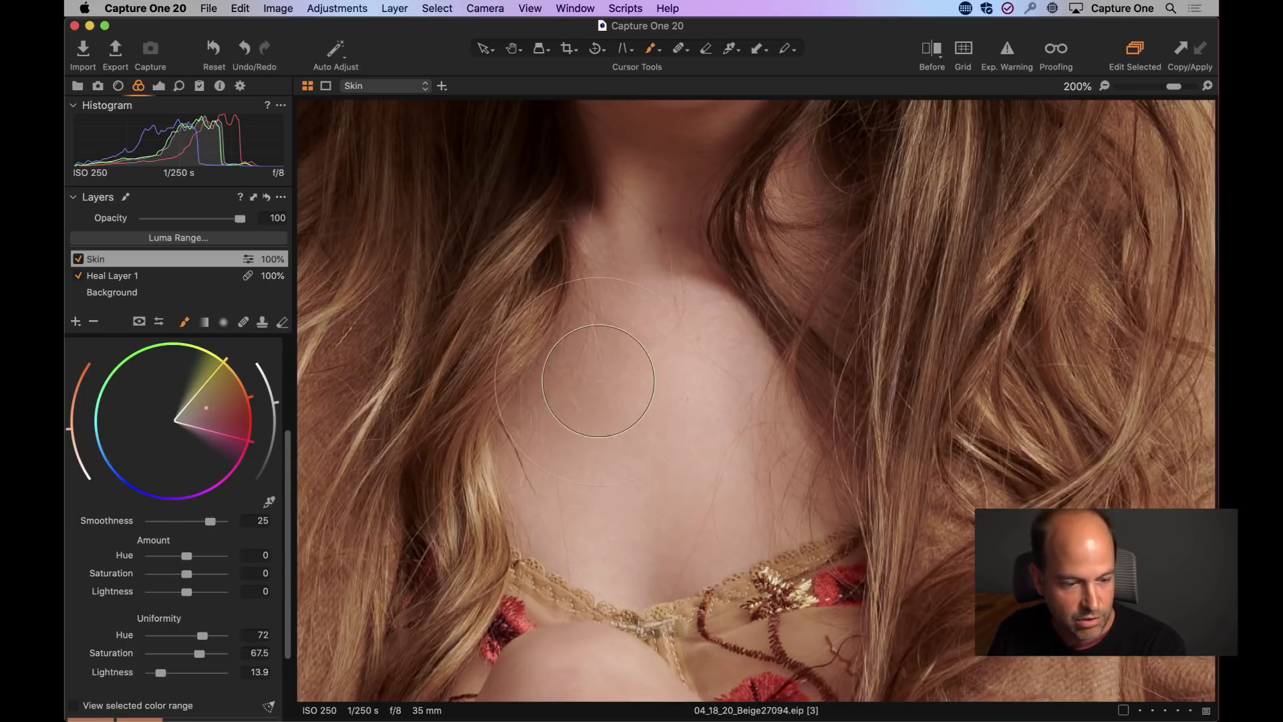
- Inspect the painted mask on the chest and face as a colour overlay and in grayscale
left_click_drag(559, 381, 766, 388)
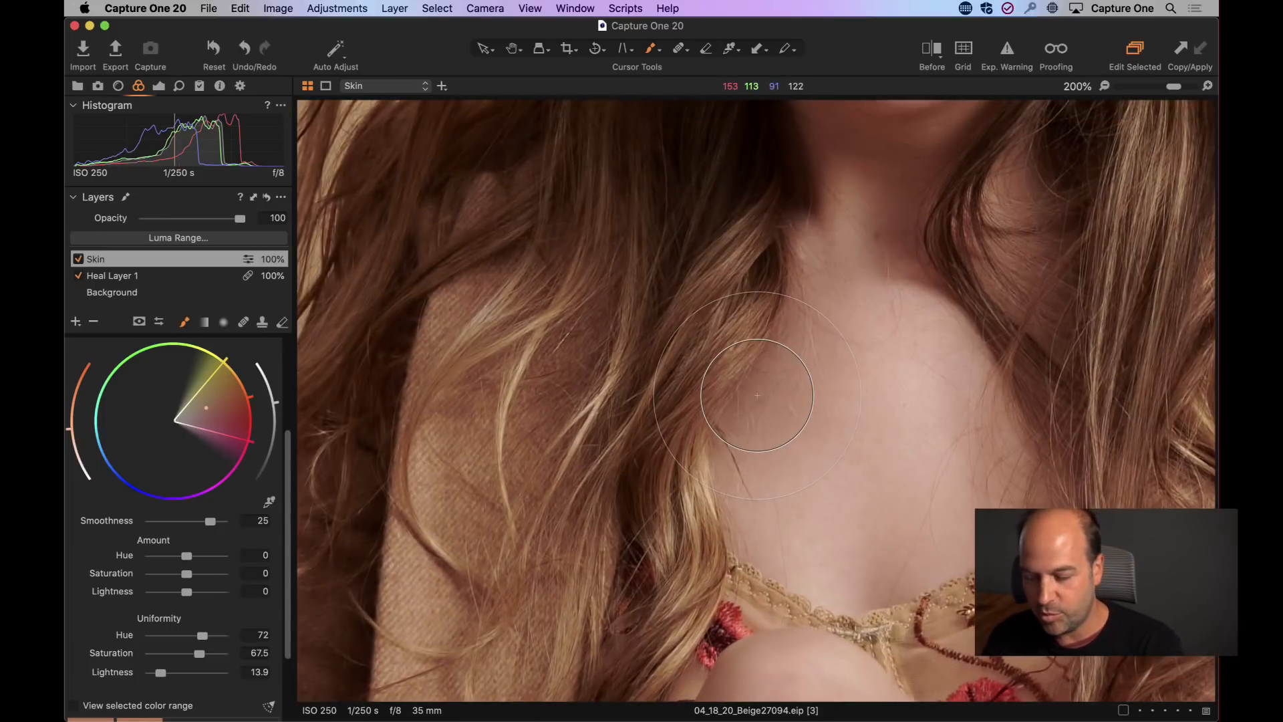
key("m")
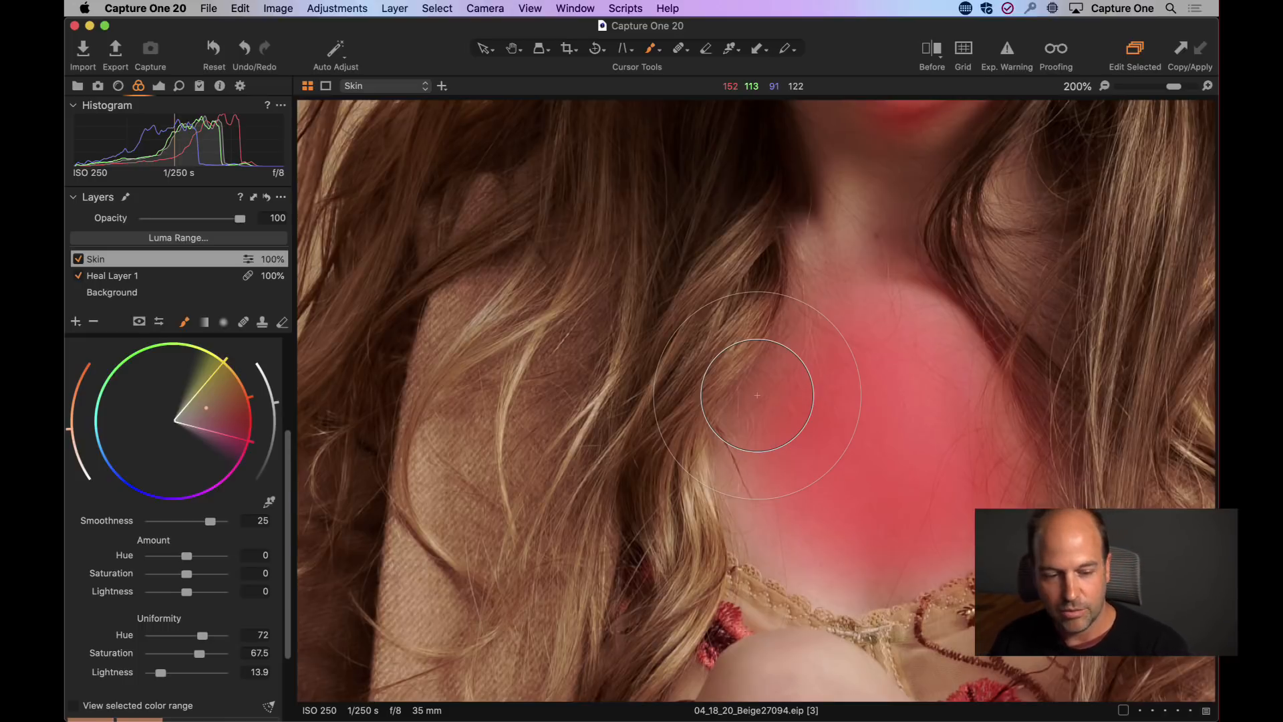
key("alt+m")
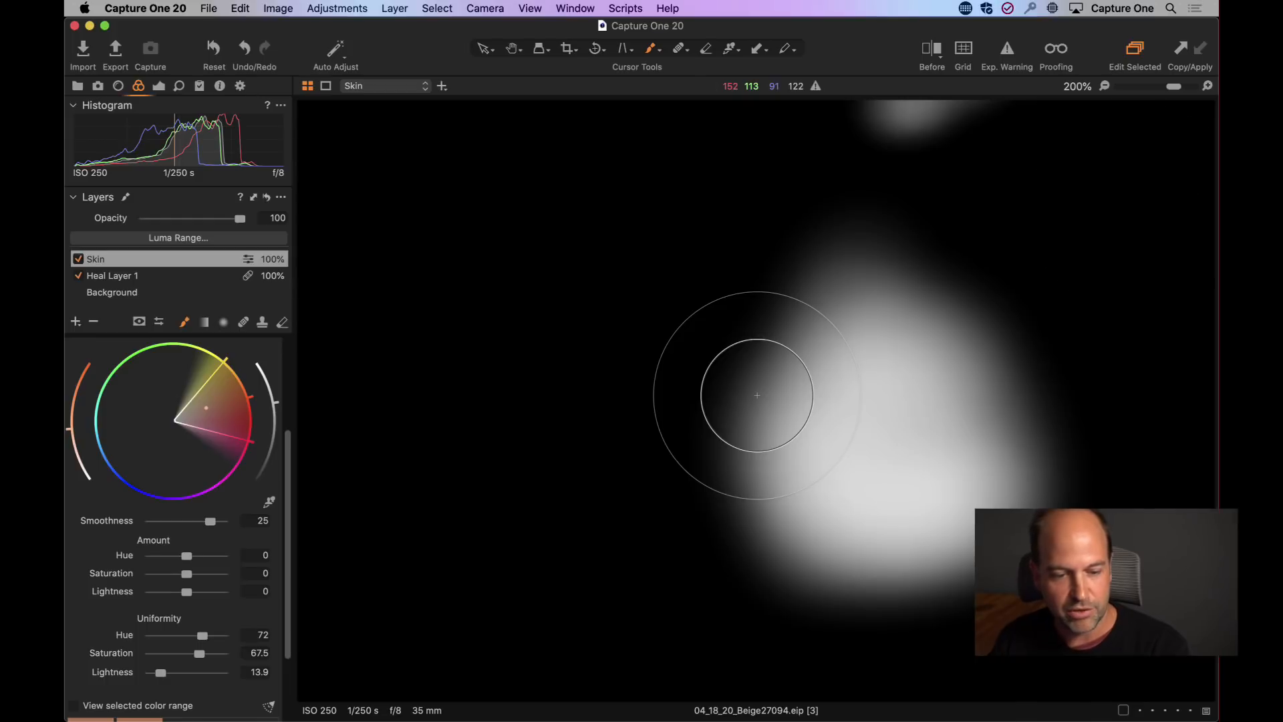
left_click_drag(911, 220, 661, 487)
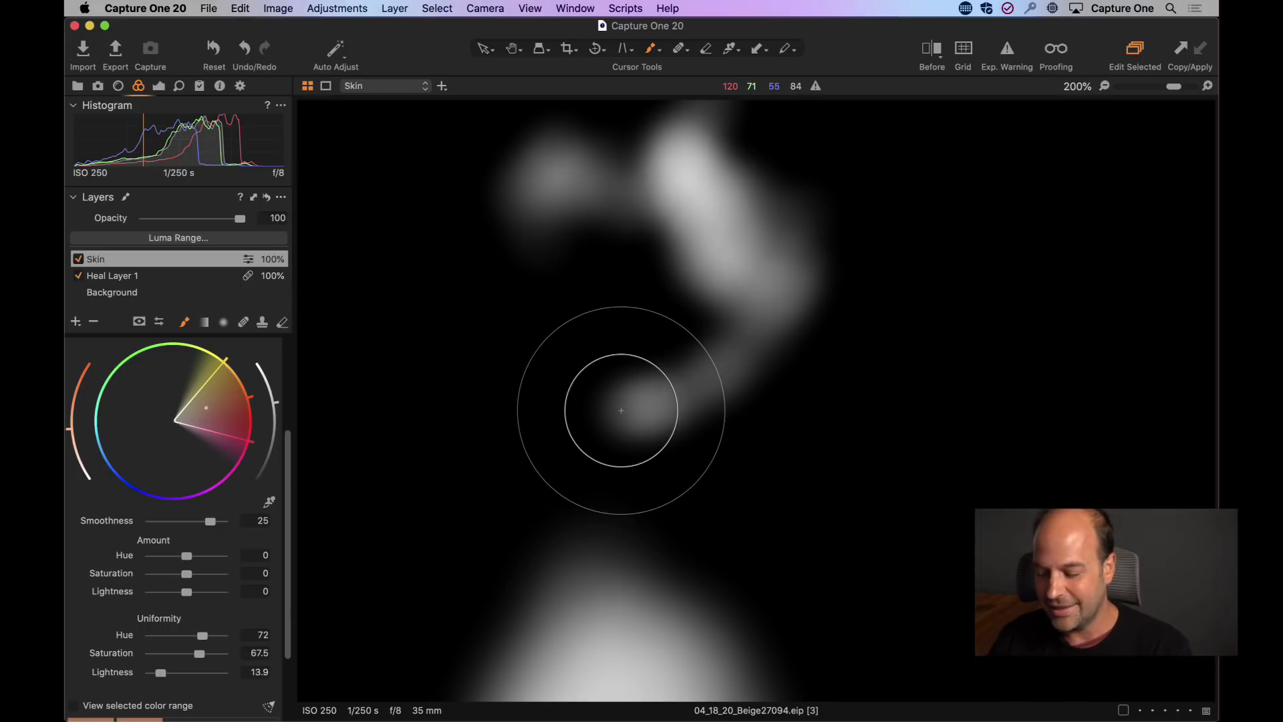
key("alt+m")
key("m")
- Paint the Skin layer's mask over the fingers and palm of the hand at the image's left with a smaller brush
key("space")
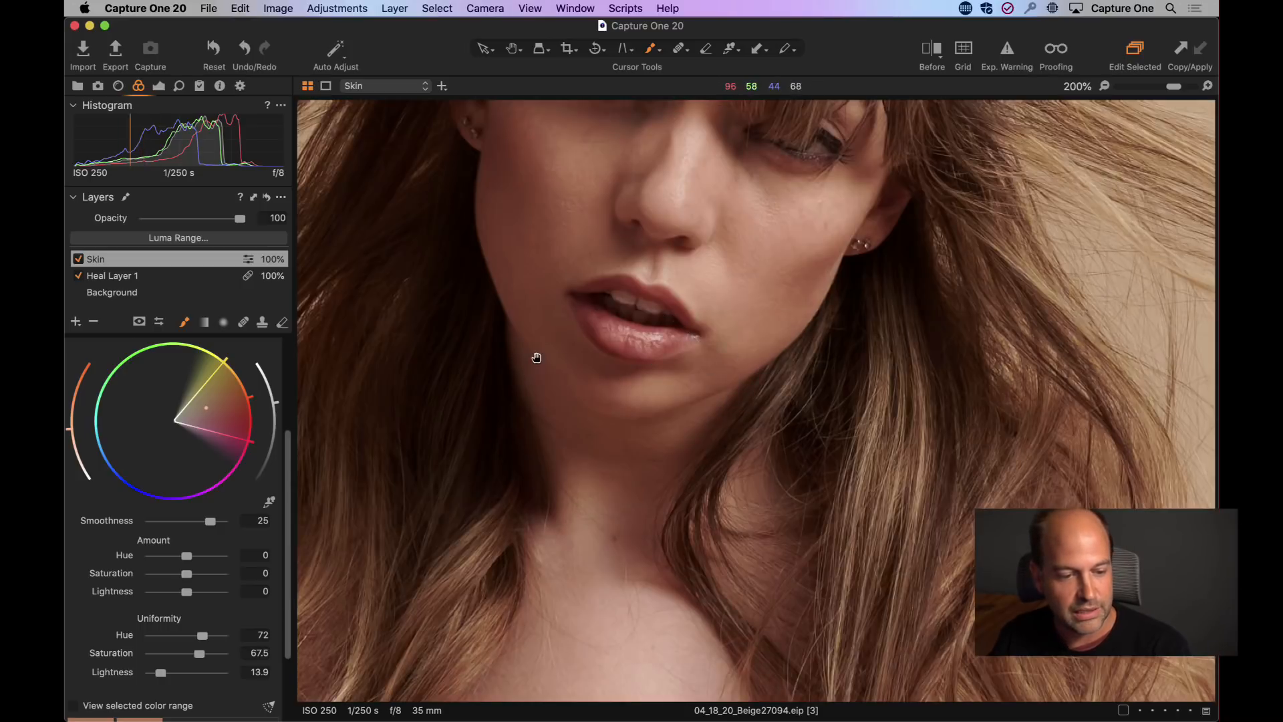
mouse_move(537, 357)
left_mouse_down()
mouse_move(1031, 352)
mouse_move(1189, 272)
left_mouse_up()
left_click_drag(604, 373, 581, 212)
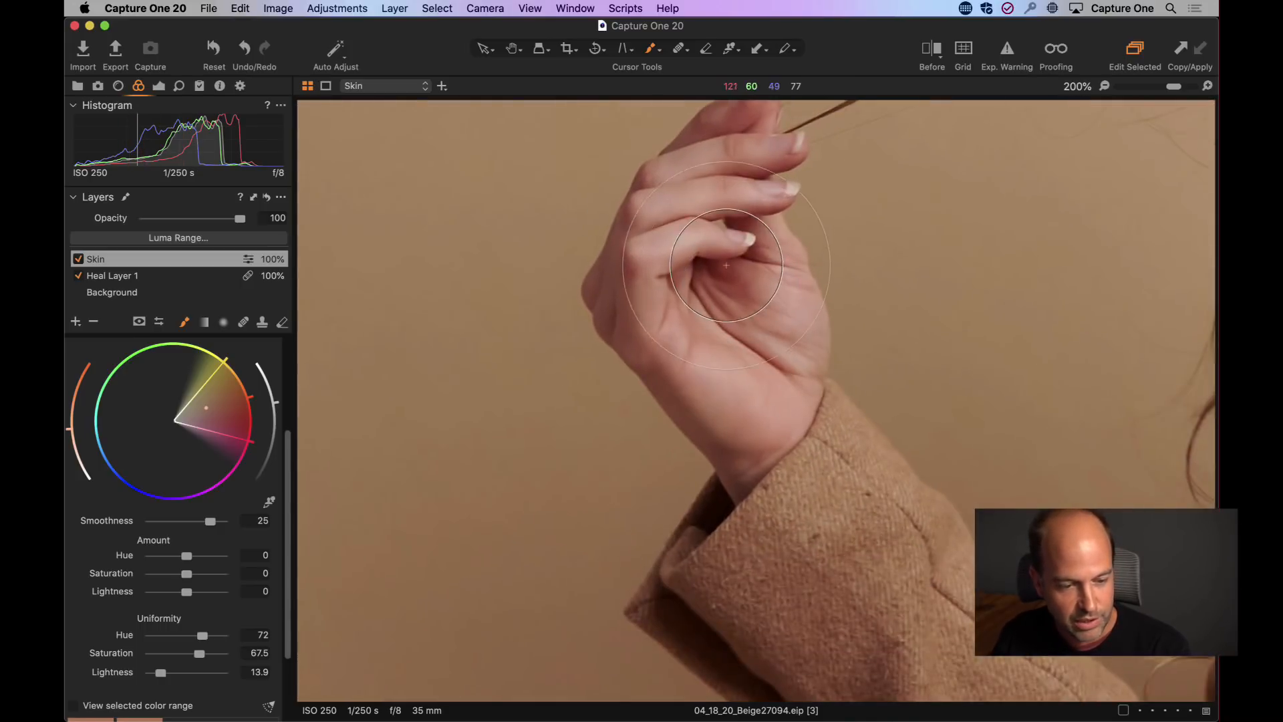
right_click(747, 334)
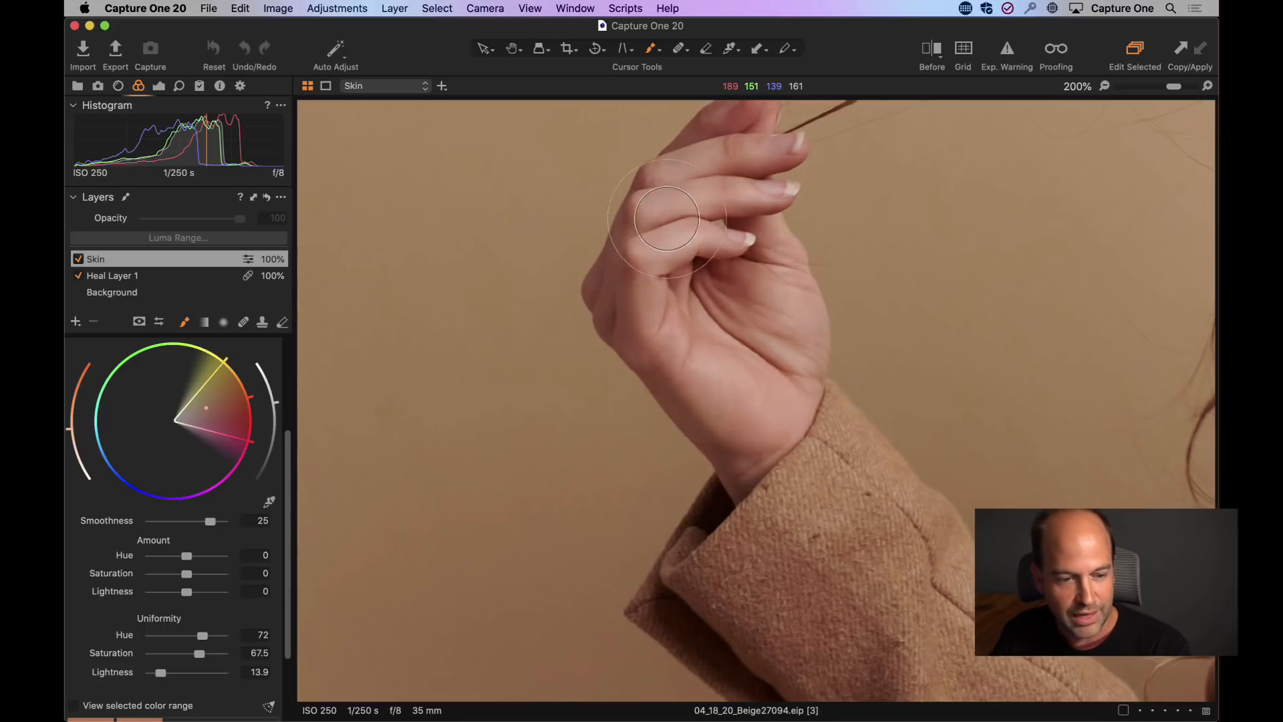
left_click_drag(666, 218, 662, 243)
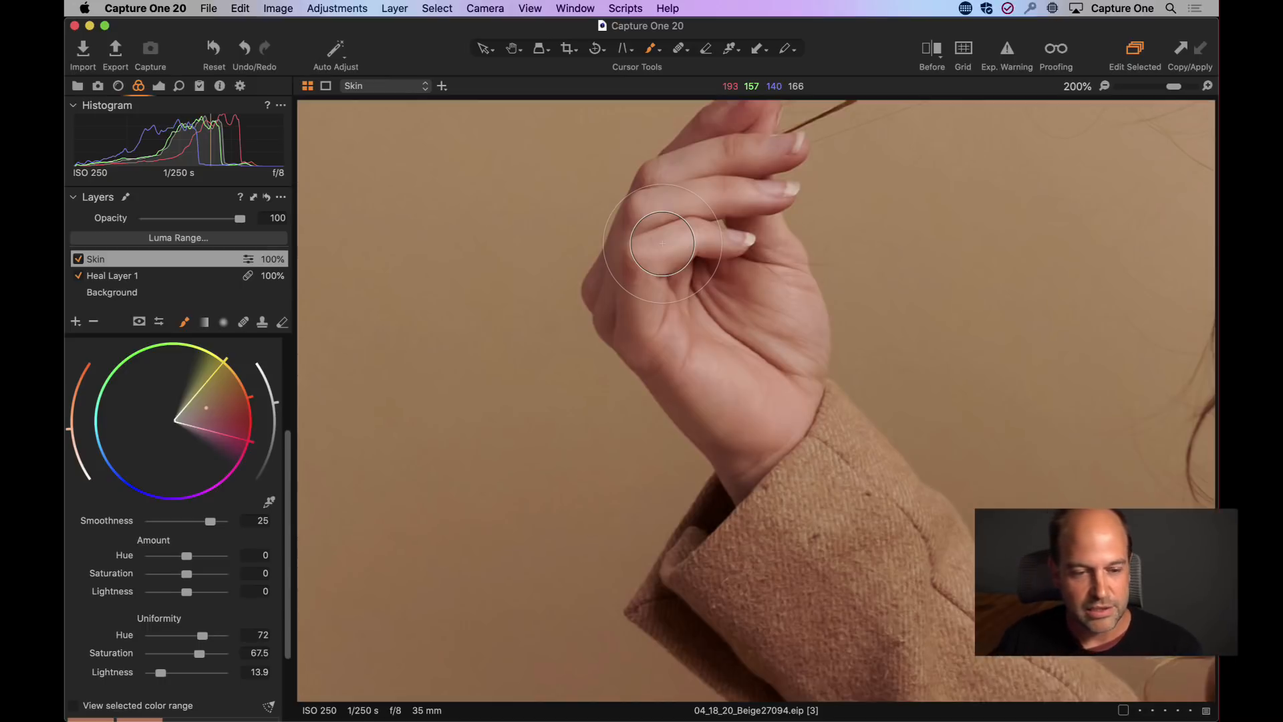
- Compare before and after in split view on the painted hand and across the whole photo
left_click(932, 50)
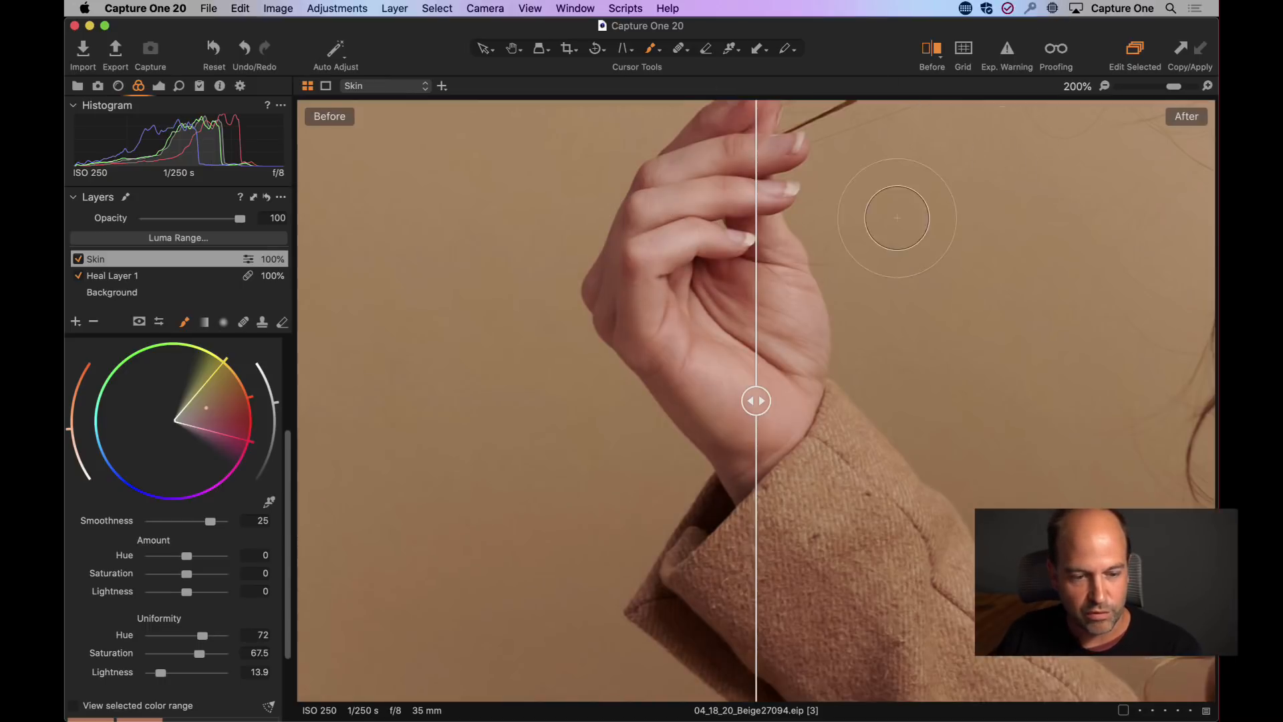
key("super+equal")
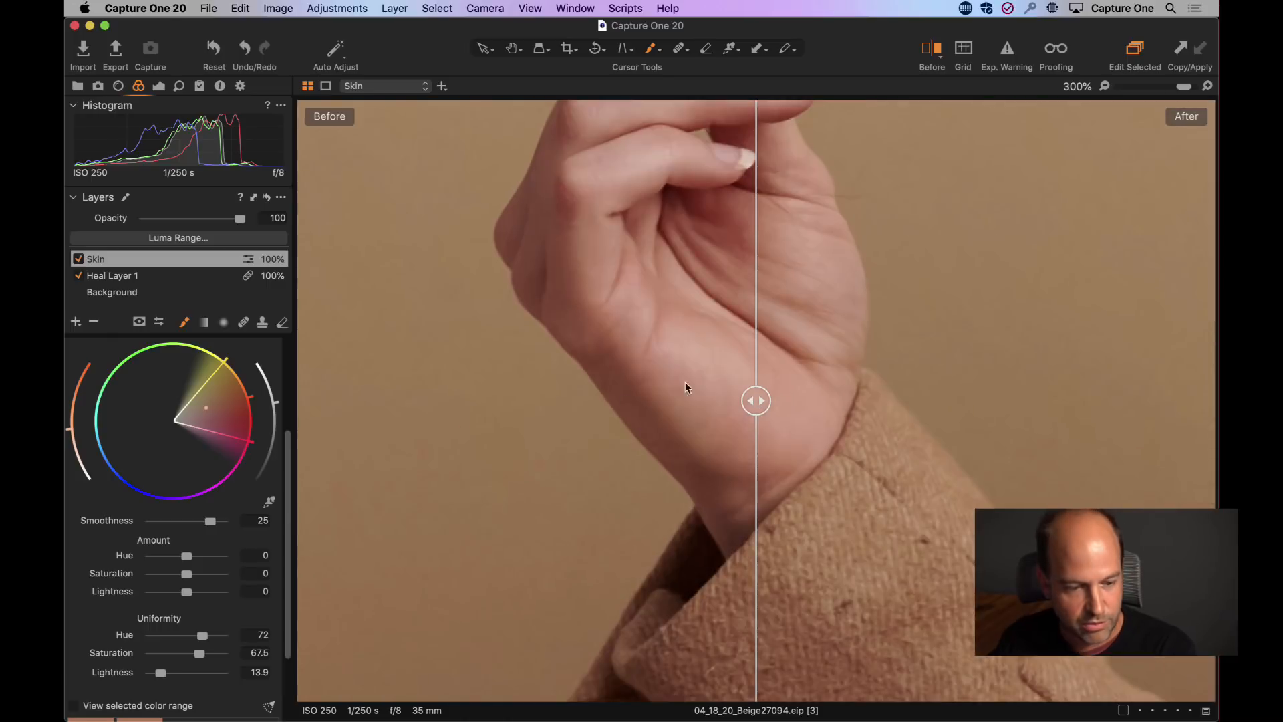
mouse_move(755, 399)
left_mouse_down()
mouse_move(993, 399)
mouse_move(467, 400)
mouse_move(1011, 401)
mouse_move(519, 405)
mouse_move(836, 398)
mouse_move(635, 401)
mouse_move(776, 390)
left_mouse_up()
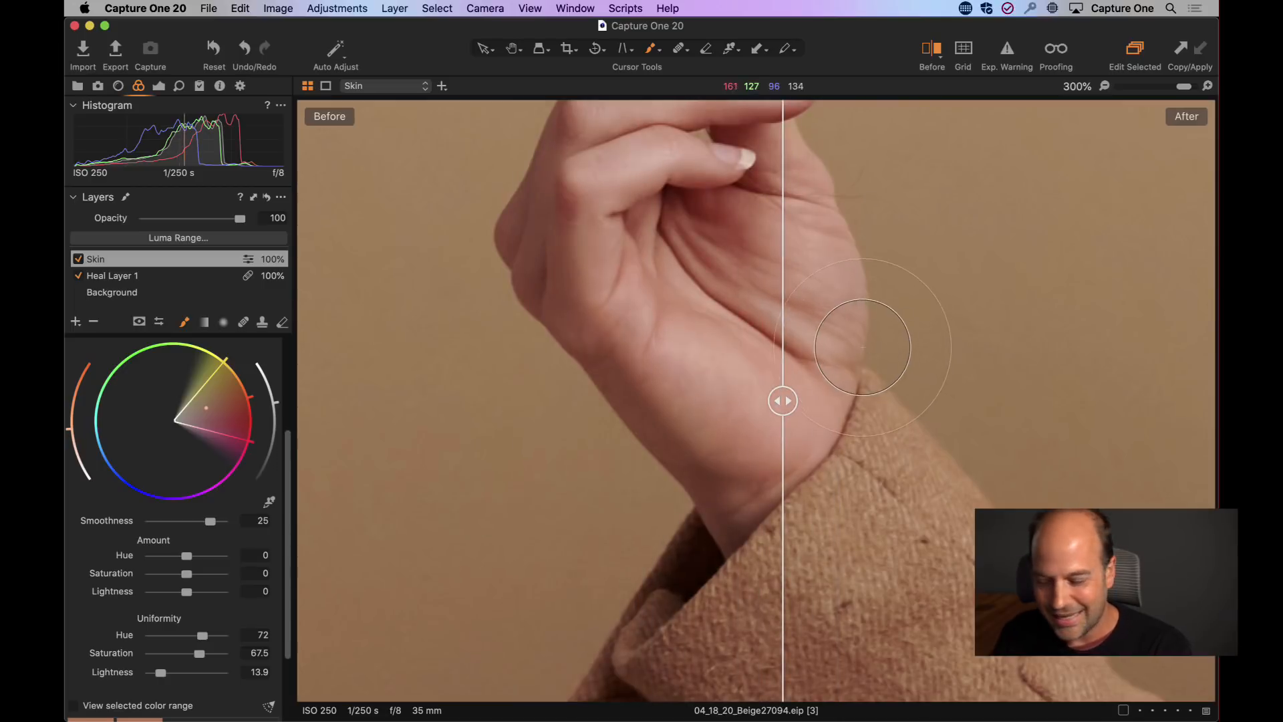
key("h")
double_click(710, 361)
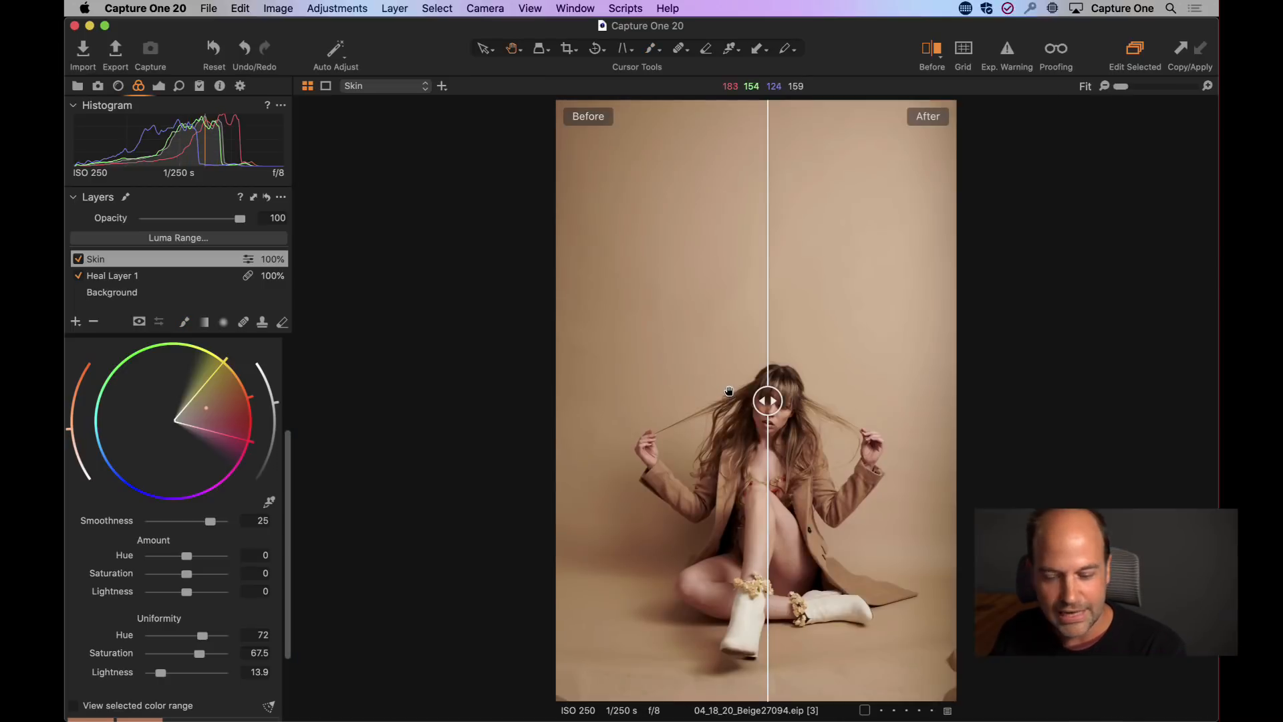
key("y")
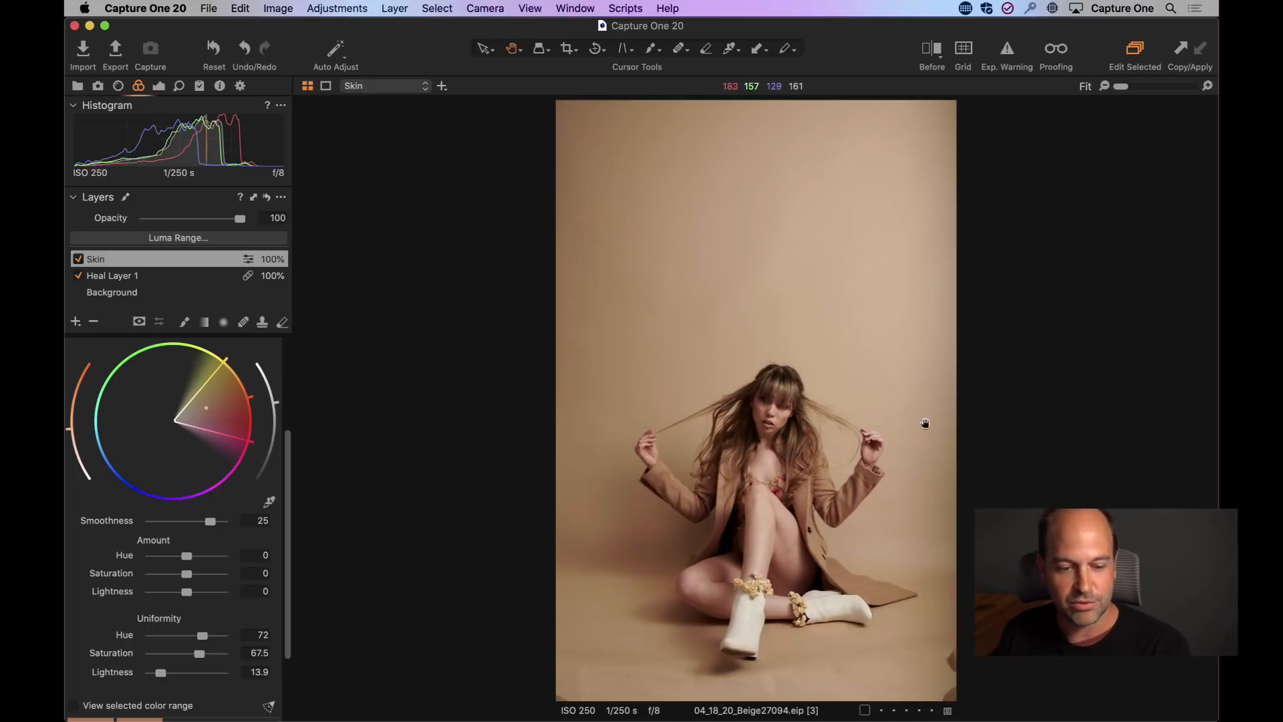
- Paint the Skin layer's mask over the palm and fingers of the hand at the image's right
left_click(870, 453)
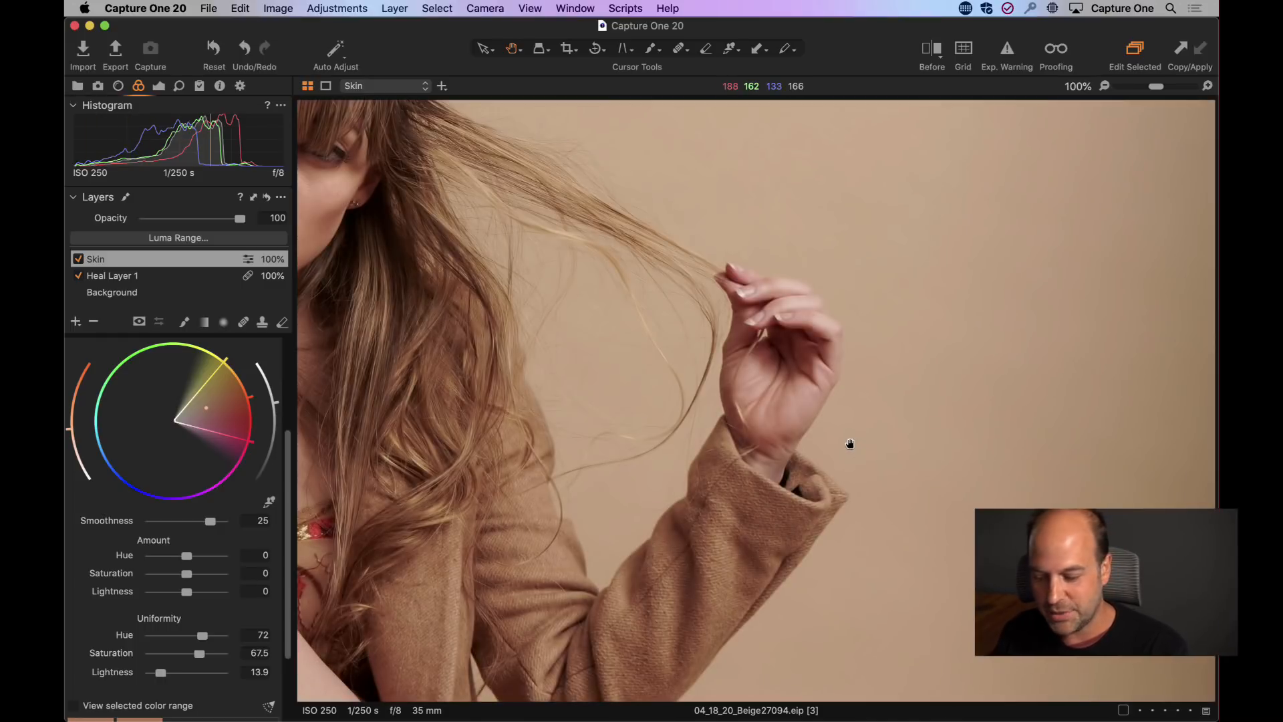
key("b")
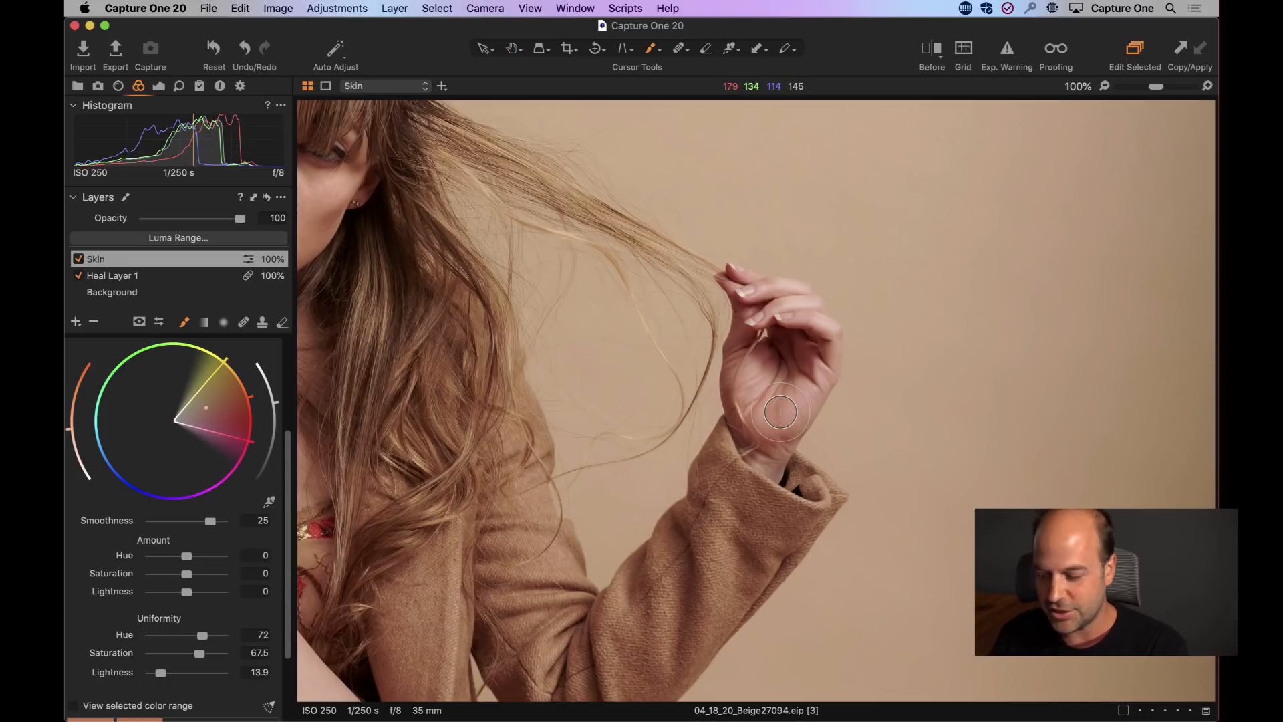
scroll(781, 411, "up", 2)
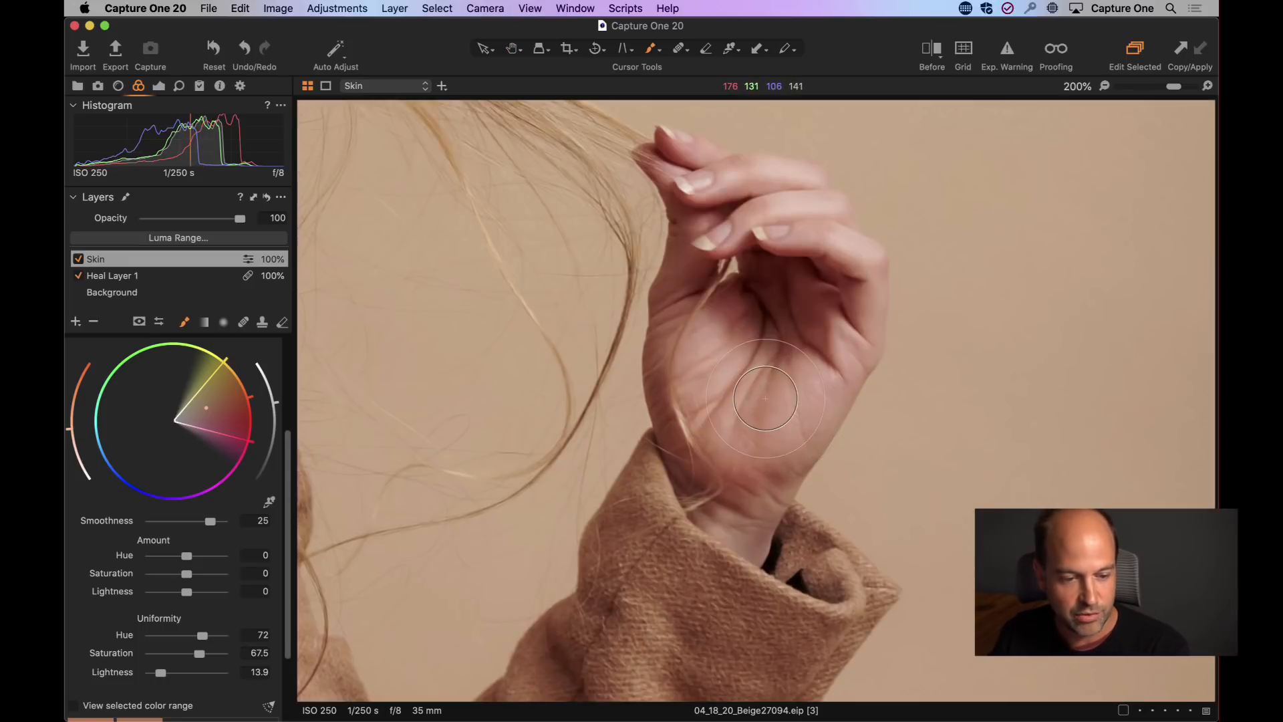
mouse_move(761, 395)
left_mouse_down()
mouse_move(724, 347)
mouse_move(739, 454)
left_mouse_up()
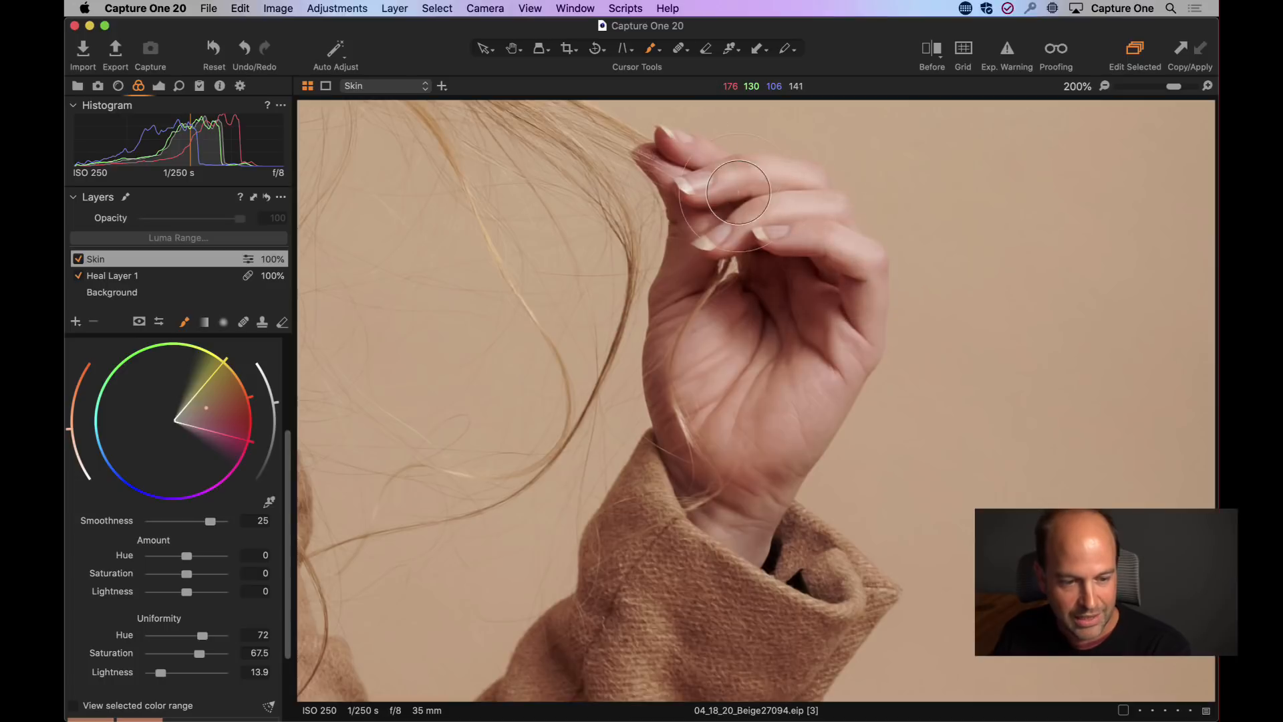
mouse_move(762, 416)
left_mouse_down()
mouse_move(715, 327)
mouse_move(684, 318)
mouse_move(702, 347)
mouse_move(692, 469)
left_mouse_up()
- Enlarge the mask brush and paint the Skin layer's mask over the raised knee and shin
key("space")
mouse_move(438, 589)
left_mouse_down()
mouse_move(971, 215)
mouse_move(648, 487)
mouse_move(660, 492)
mouse_move(794, 388)
mouse_move(800, 396)
left_mouse_up()
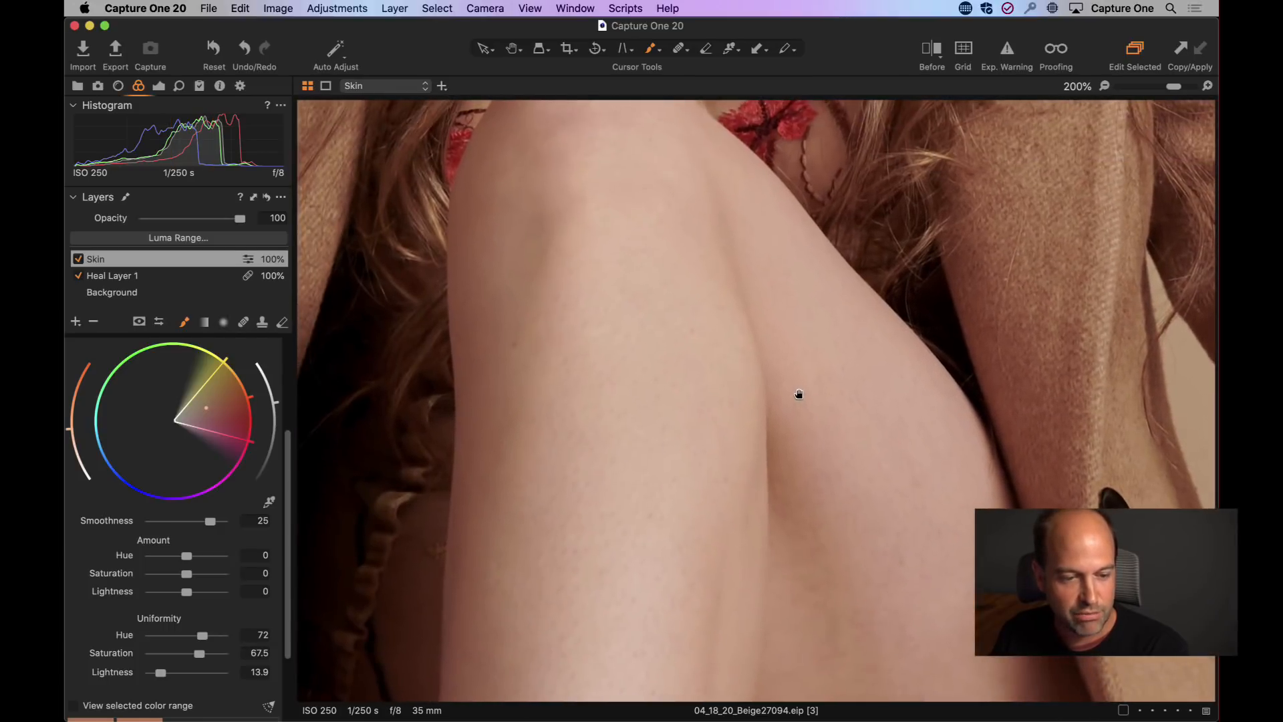
key("period")
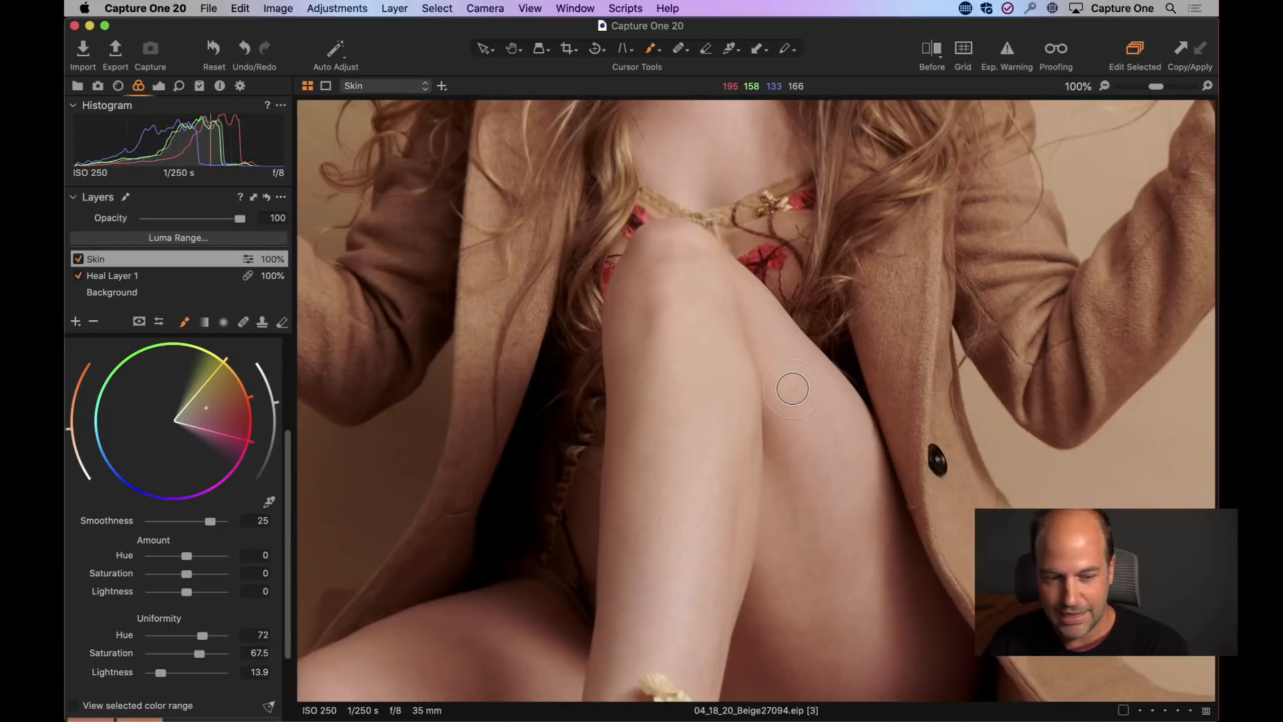
right_click(754, 376)
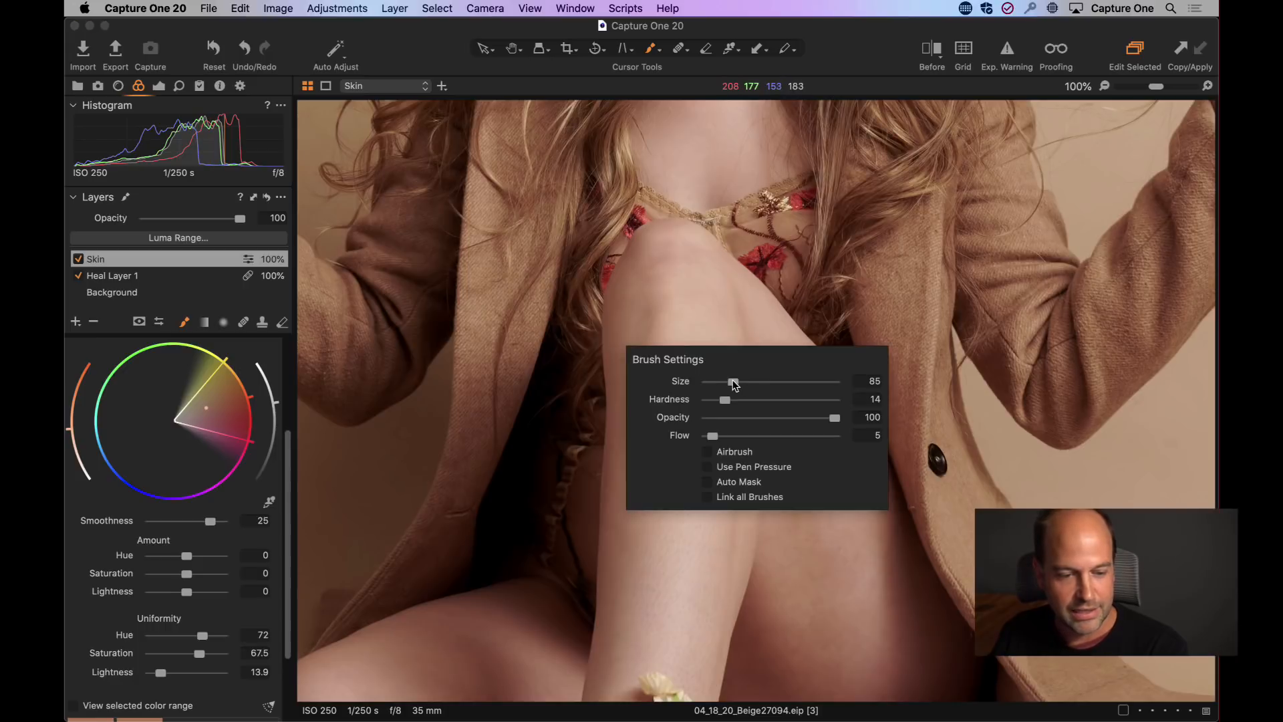
mouse_move(733, 381)
left_mouse_down()
mouse_move(754, 381)
mouse_move(743, 382)
left_mouse_up()
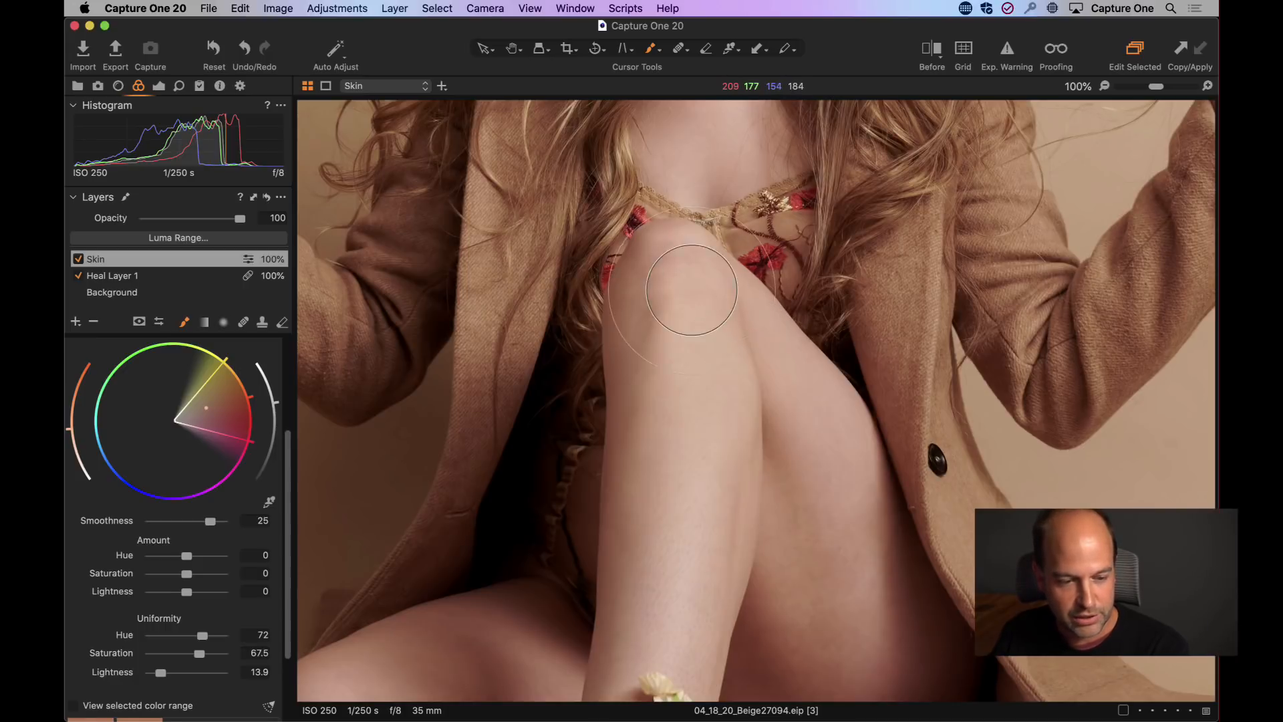
mouse_move(696, 290)
left_mouse_down()
mouse_move(832, 484)
mouse_move(831, 611)
mouse_move(675, 324)
mouse_move(670, 381)
mouse_move(709, 498)
mouse_move(685, 532)
mouse_move(655, 508)
mouse_move(642, 624)
mouse_move(701, 302)
mouse_move(802, 532)
mouse_move(683, 293)
mouse_move(751, 435)
left_mouse_up()
- Extend the Skin layer's mask over the remaining leg areas, including the thigh behind the raised shin
key("space")
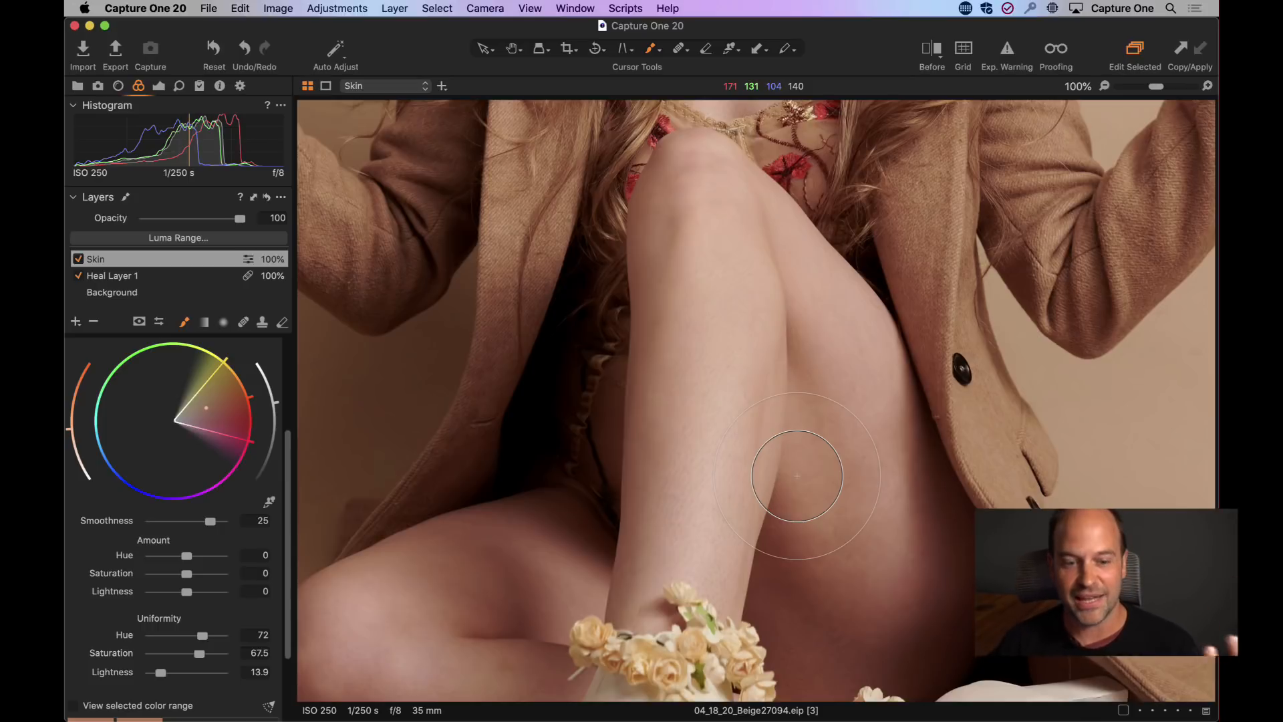
mouse_move(731, 435)
left_mouse_down()
mouse_move(700, 461)
mouse_move(765, 446)
mouse_move(829, 504)
mouse_move(824, 573)
mouse_move(788, 548)
left_mouse_up()
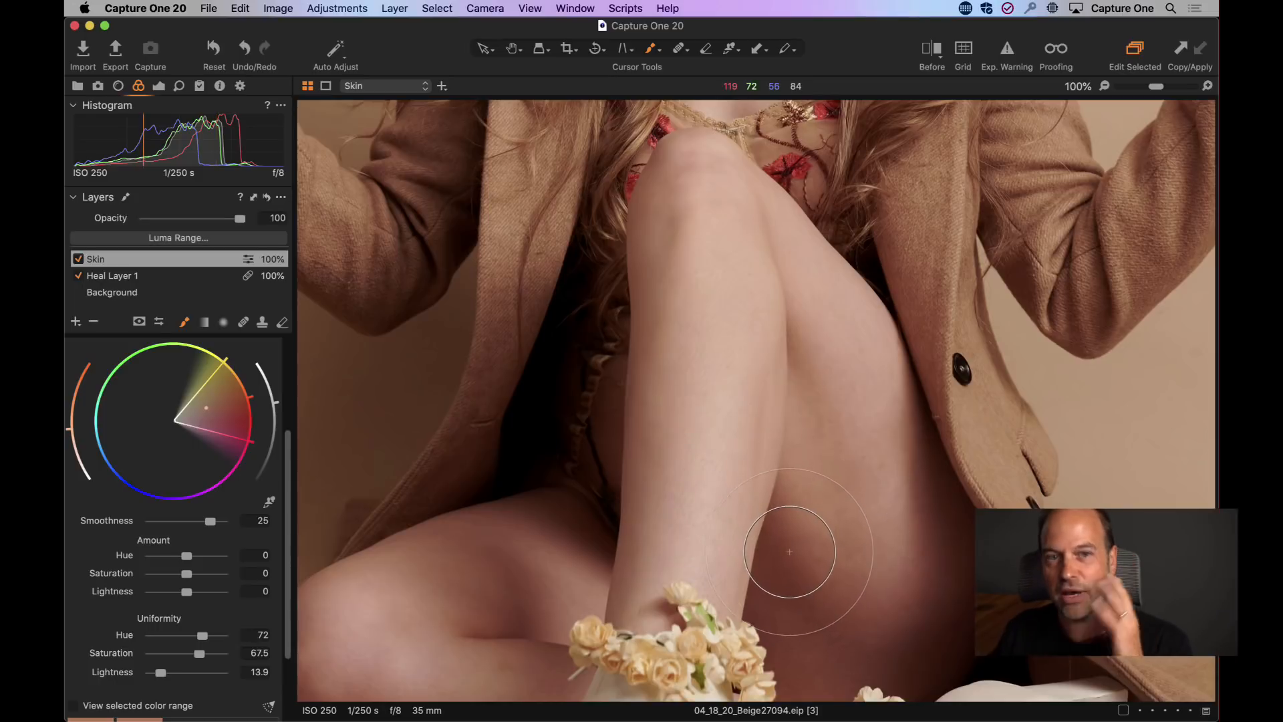
mouse_move(797, 373)
left_mouse_down()
mouse_move(730, 220)
mouse_move(692, 177)
mouse_move(850, 373)
mouse_move(806, 331)
mouse_move(904, 628)
mouse_move(805, 340)
left_mouse_up()
mouse_move(748, 488)
left_mouse_down()
mouse_move(856, 279)
mouse_move(927, 202)
left_mouse_up()
mouse_move(744, 249)
left_mouse_down()
mouse_move(574, 294)
mouse_move(630, 399)
mouse_move(583, 393)
mouse_move(709, 426)
mouse_move(723, 448)
mouse_move(666, 453)
mouse_move(710, 420)
mouse_move(545, 346)
mouse_move(698, 249)
mouse_move(640, 284)
mouse_move(929, 465)
mouse_move(1000, 462)
mouse_move(982, 438)
mouse_move(954, 427)
mouse_move(1017, 462)
mouse_move(974, 482)
mouse_move(953, 430)
mouse_move(1018, 486)
mouse_move(744, 417)
mouse_move(704, 440)
mouse_move(541, 387)
mouse_move(713, 231)
mouse_move(737, 419)
mouse_move(1121, 260)
mouse_move(946, 352)
mouse_move(1079, 218)
left_mouse_up()
left_click_drag(974, 221, 744, 550)
mouse_move(683, 466)
left_mouse_down()
mouse_move(677, 233)
mouse_move(652, 210)
mouse_move(776, 336)
mouse_move(795, 397)
mouse_move(707, 436)
left_mouse_up()
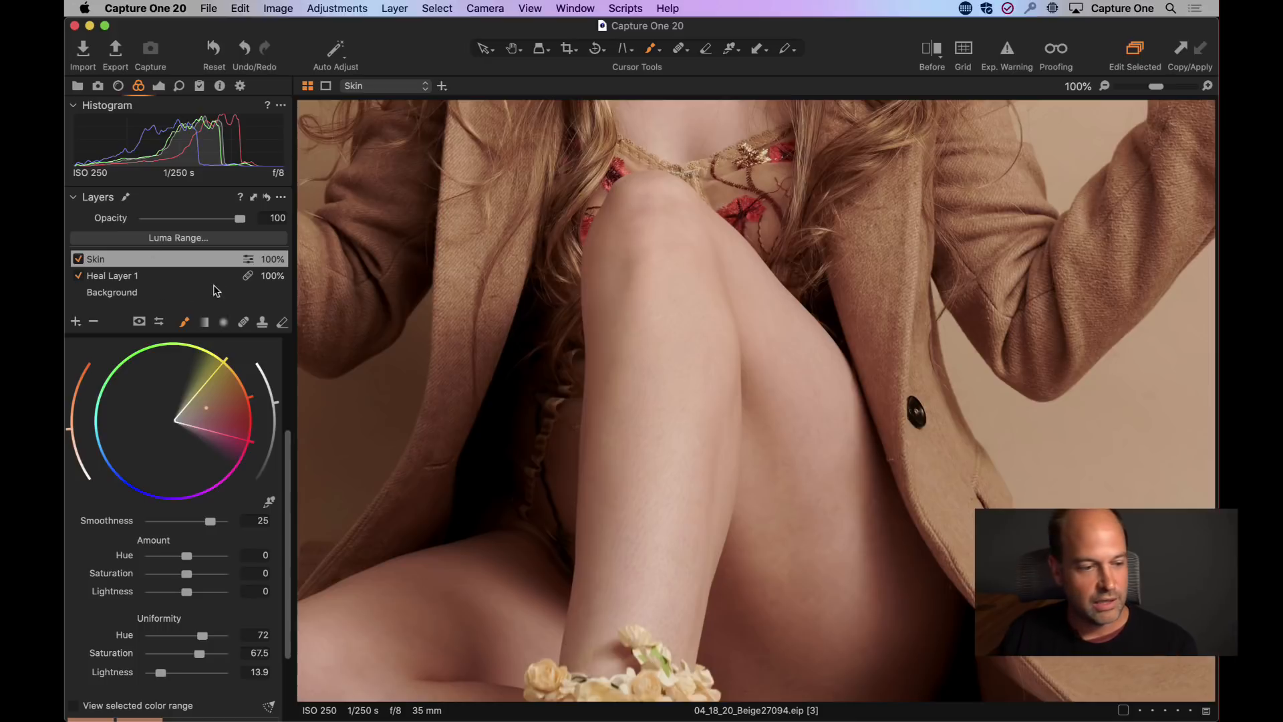
- Compare the legs with the Skin layer's opacity lowered and back at 100, and view the whole photo
mouse_move(217, 221)
left_mouse_down()
mouse_move(128, 220)
mouse_move(247, 219)
left_mouse_up()
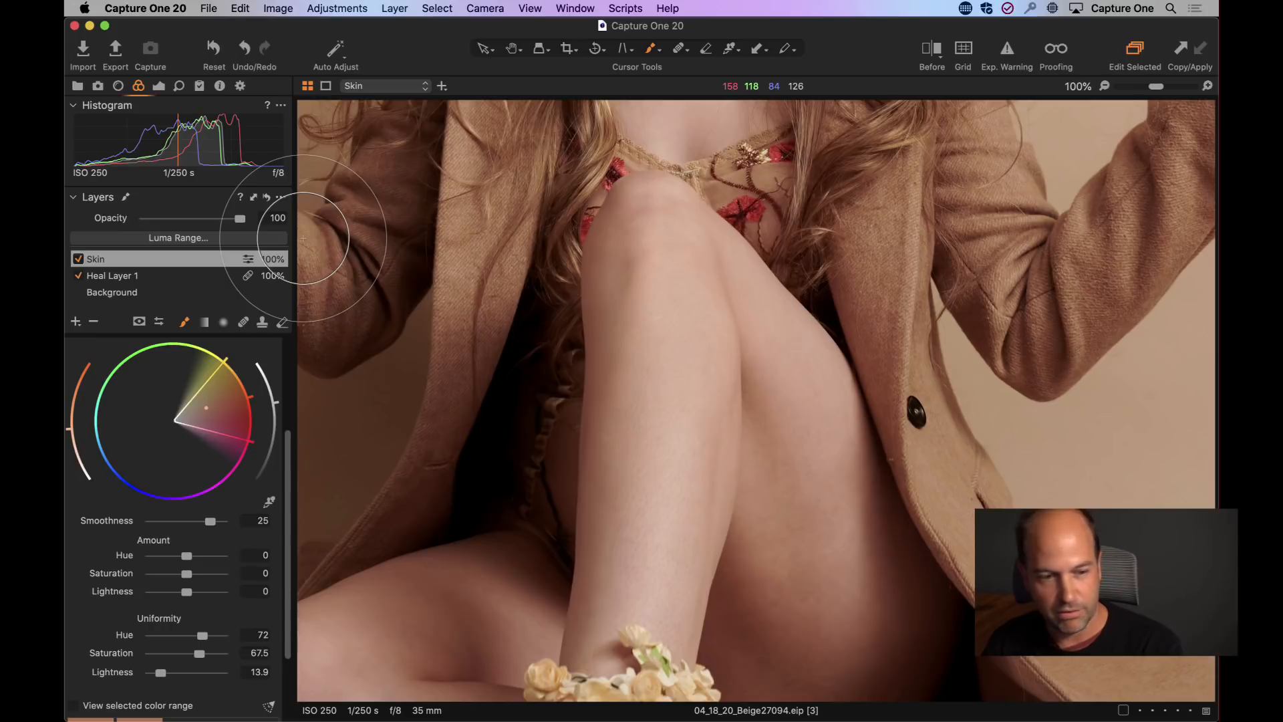
key("super+0")
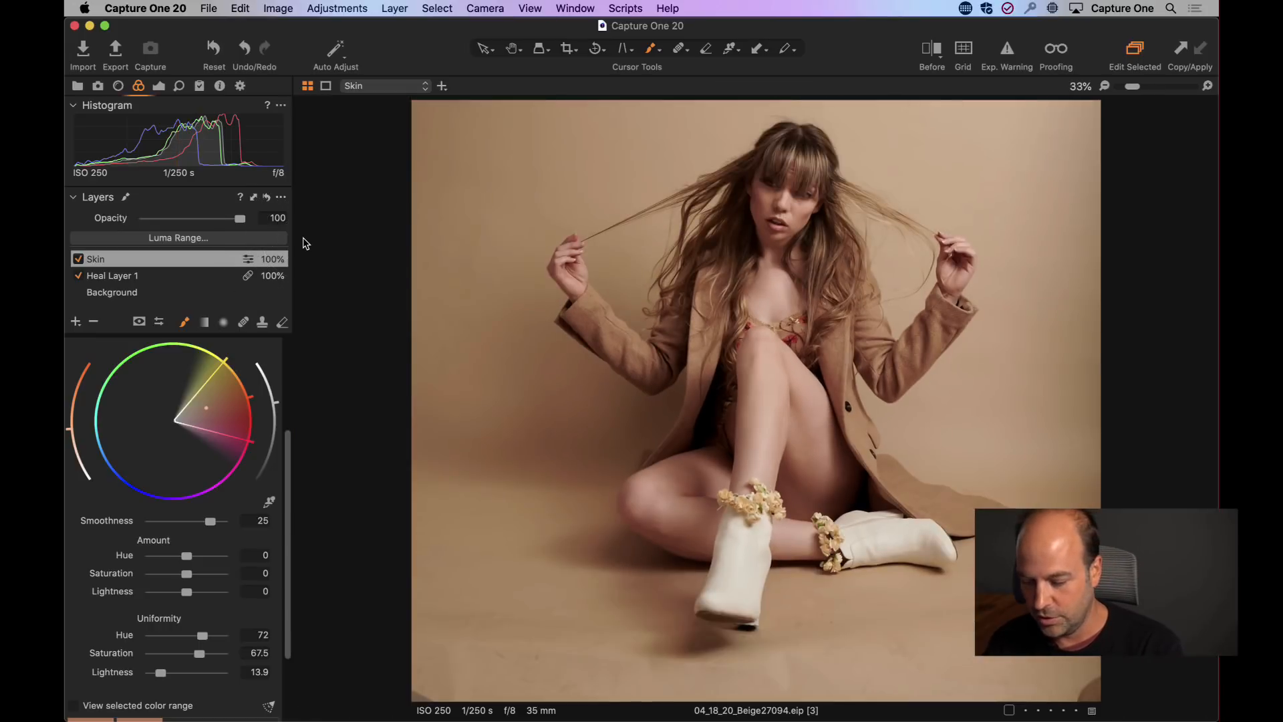
- Inspect the Skin layer's mask over the whole photo as a grayscale mask and as a red overlay
key("alt+m")
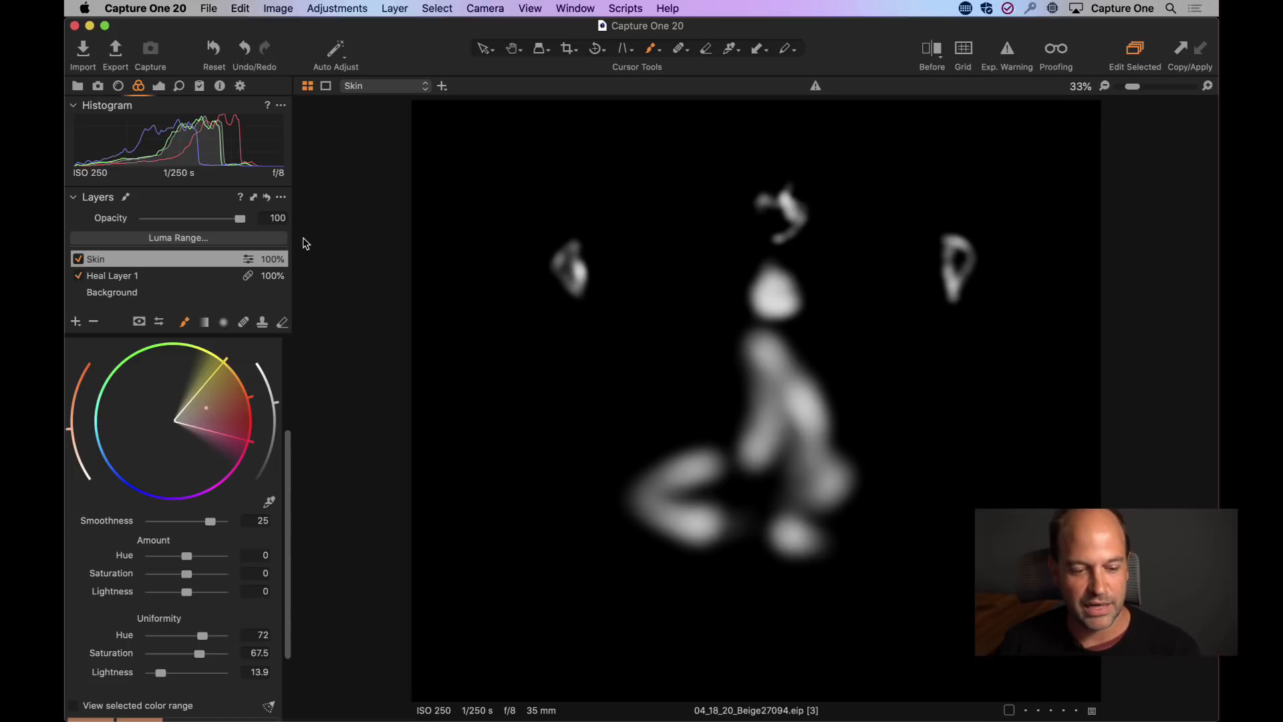
key("m")
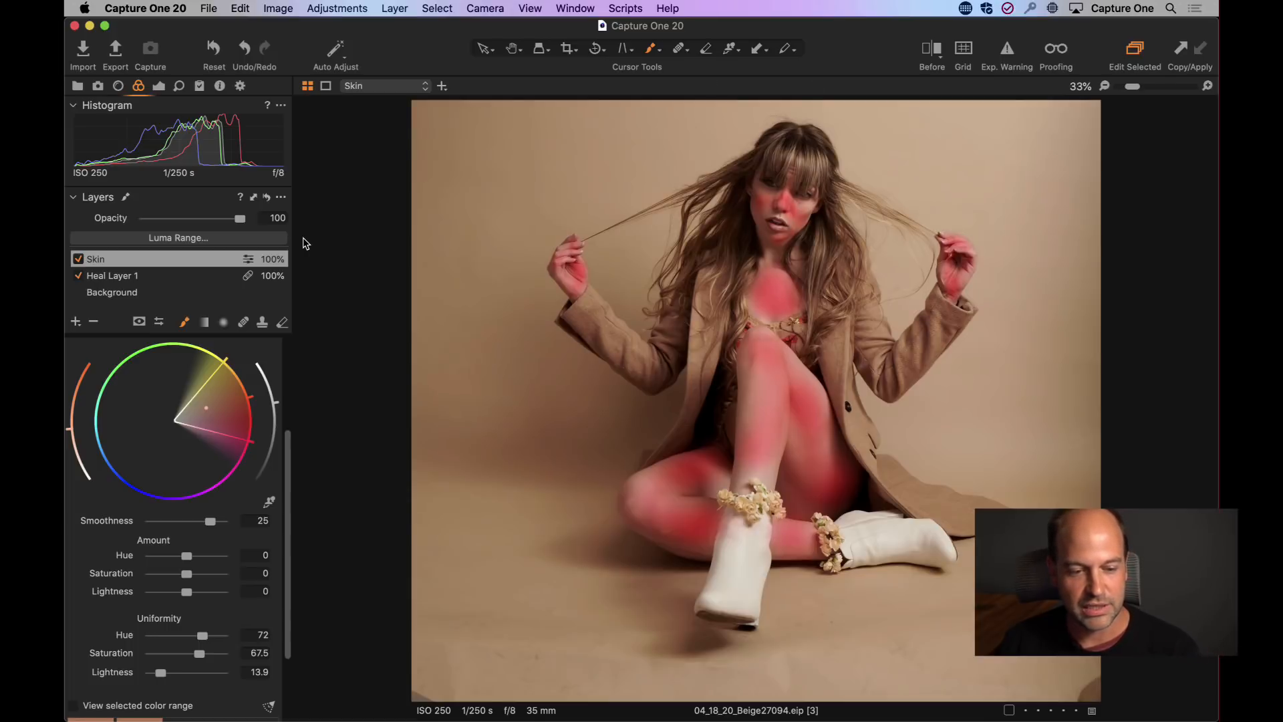
key("m")
key("m")
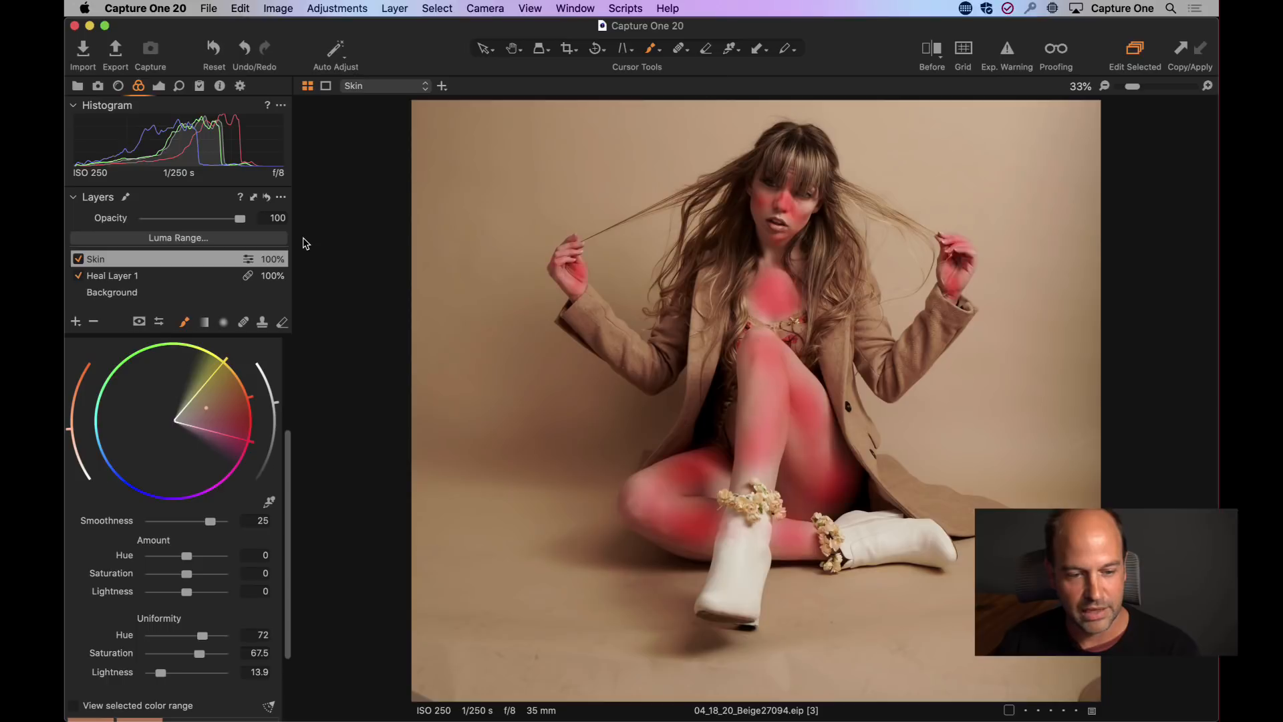
key("m")
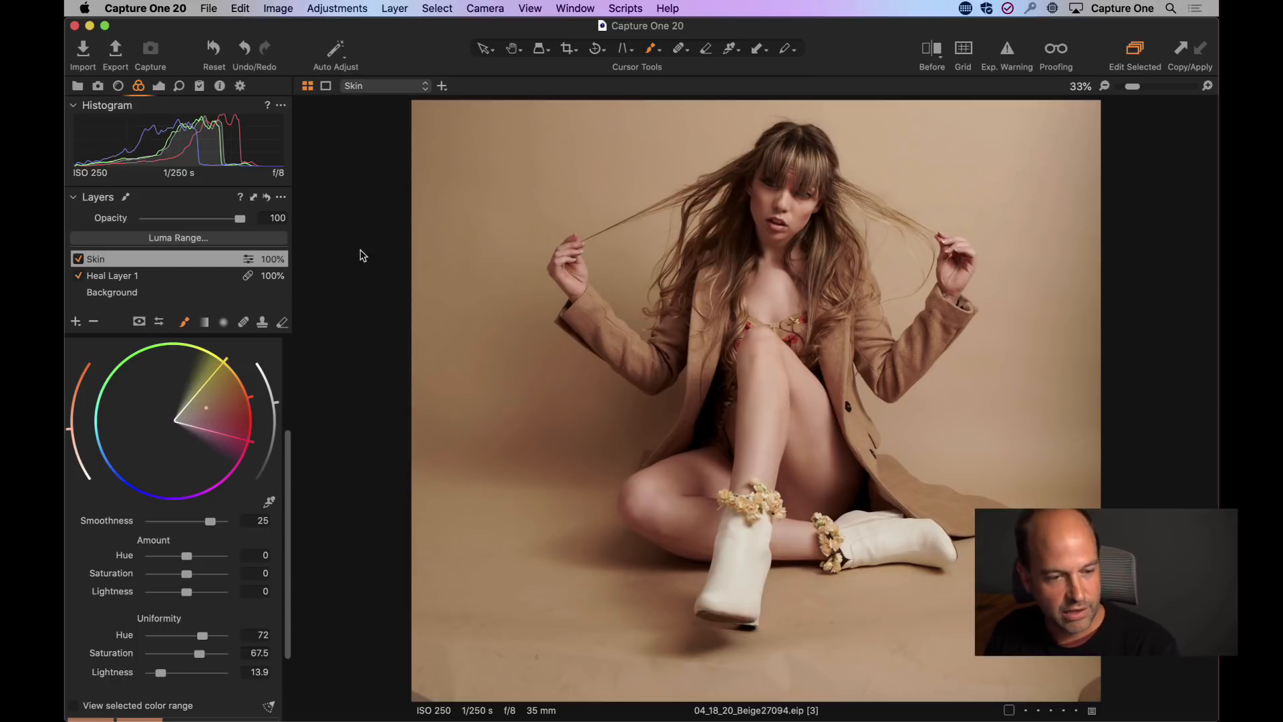
- Crop the photo tighter around the seated model to about 15.65 × 23.17 in, trimming all four sides
double_click(595, 214)
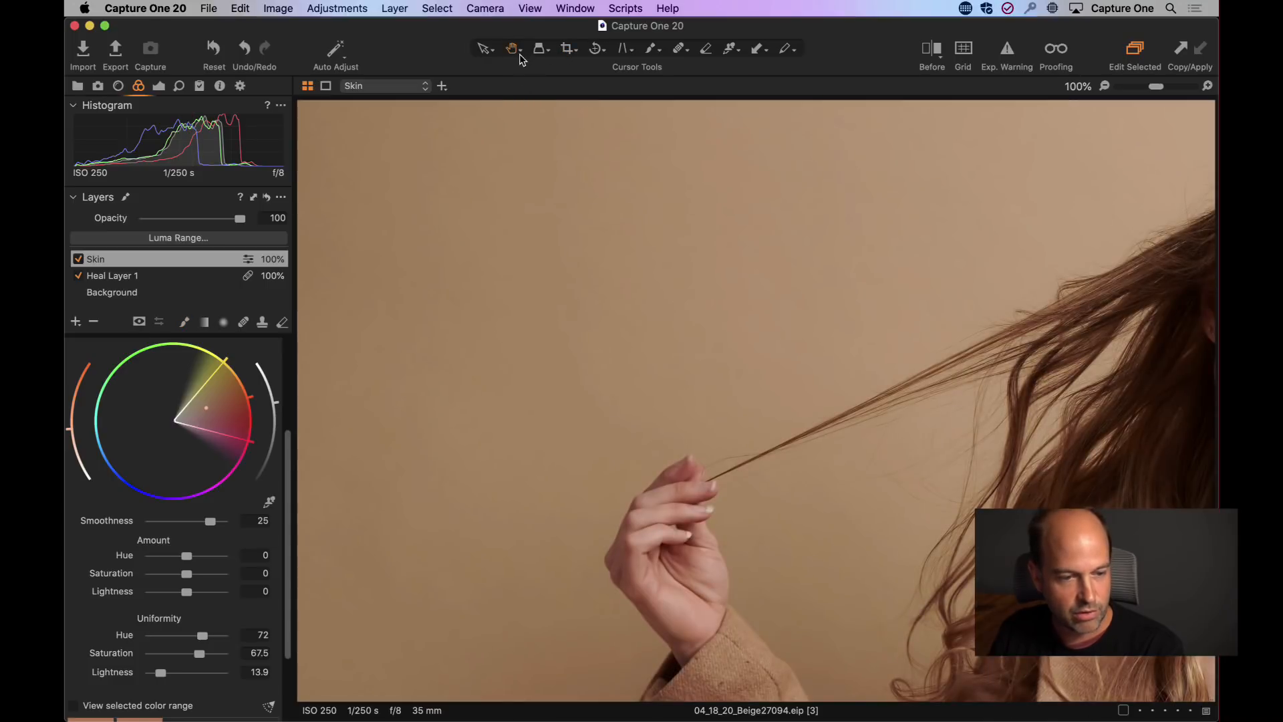
key("c")
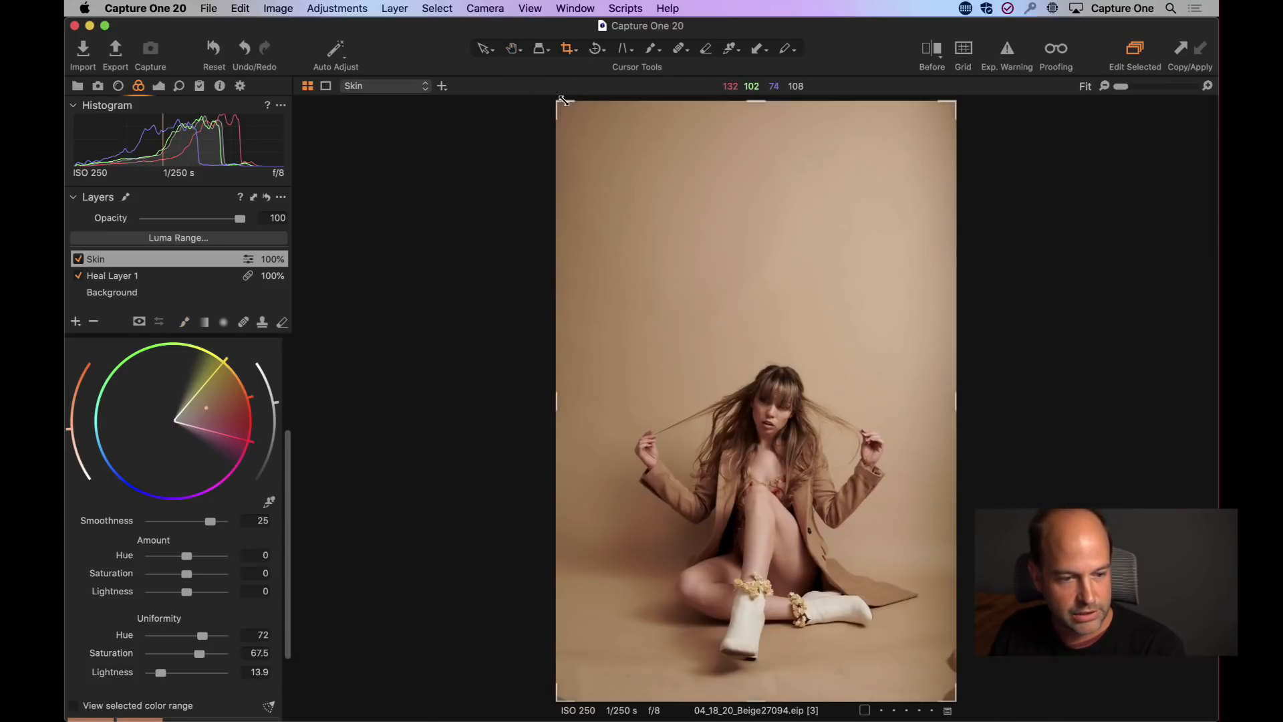
left_click_drag(563, 100, 592, 197)
left_click_drag(960, 452, 936, 451)
left_click_drag(780, 573, 782, 563)
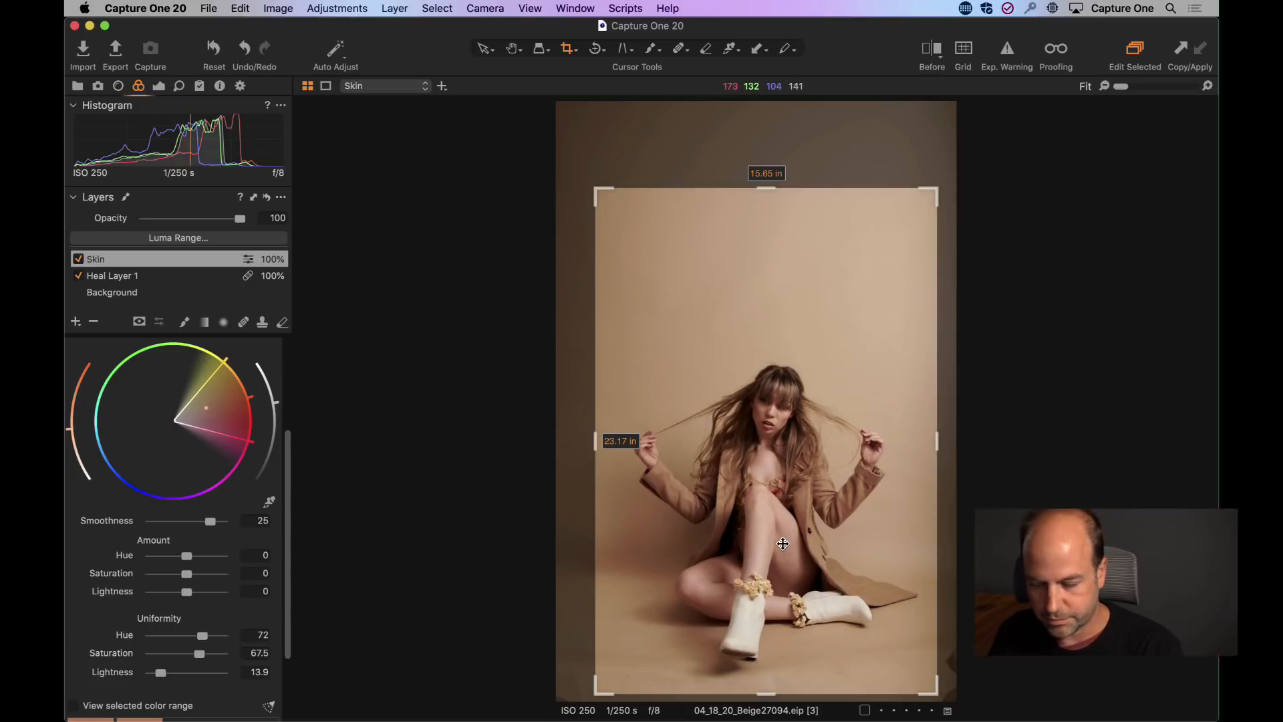
key("h")
- Lower the Background layer's exposure Contrast to -7
left_click_drag(781, 348, 749, 298)
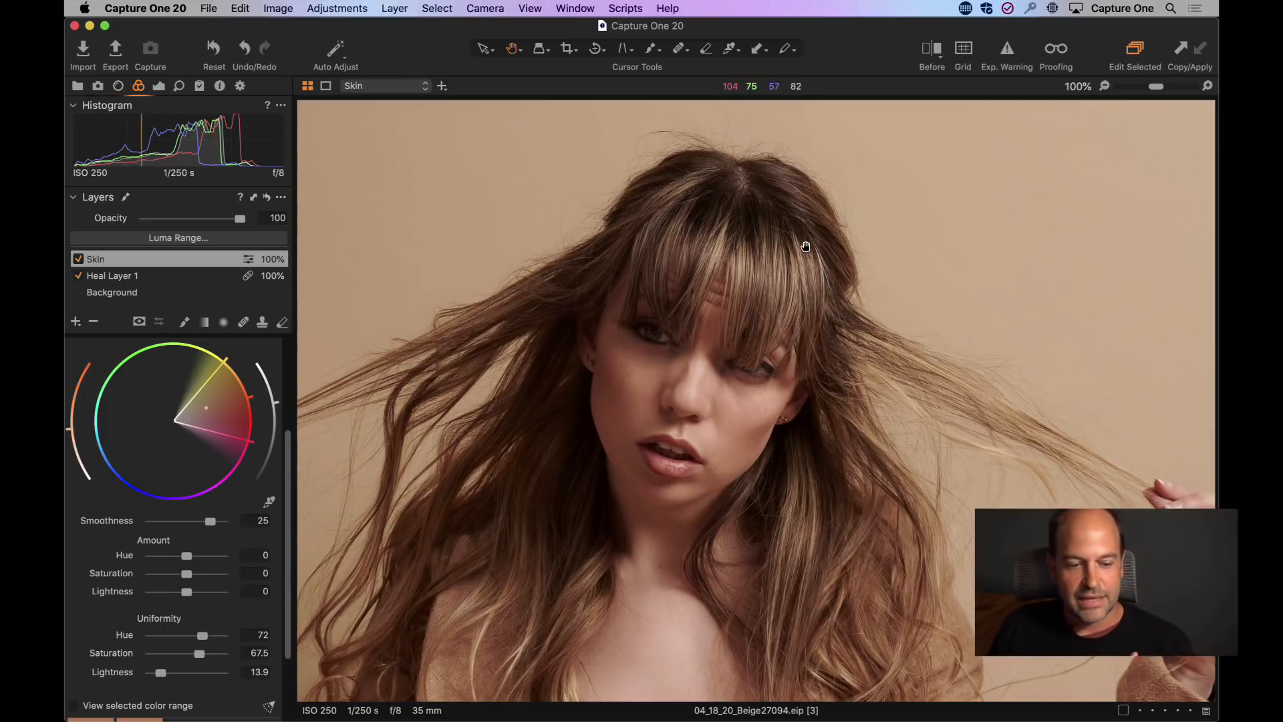
left_click(134, 292)
left_click(159, 87)
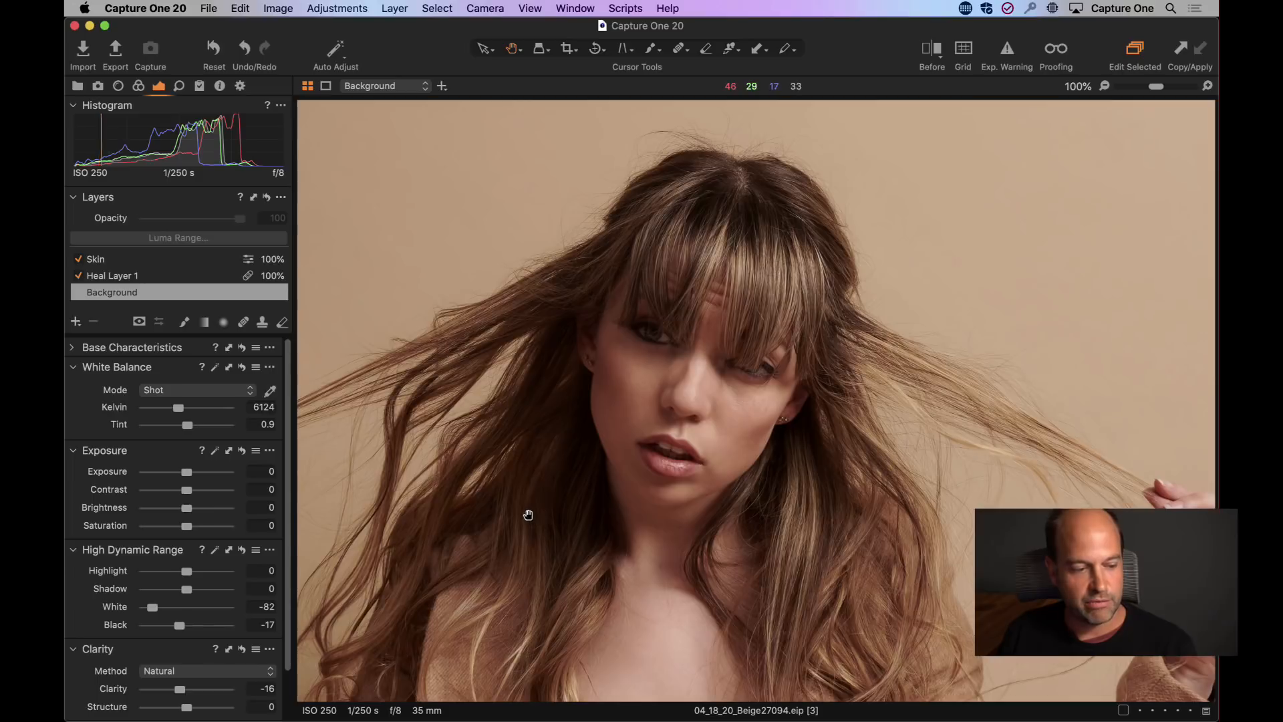
left_click(532, 461)
left_click_drag(187, 491, 181, 493)
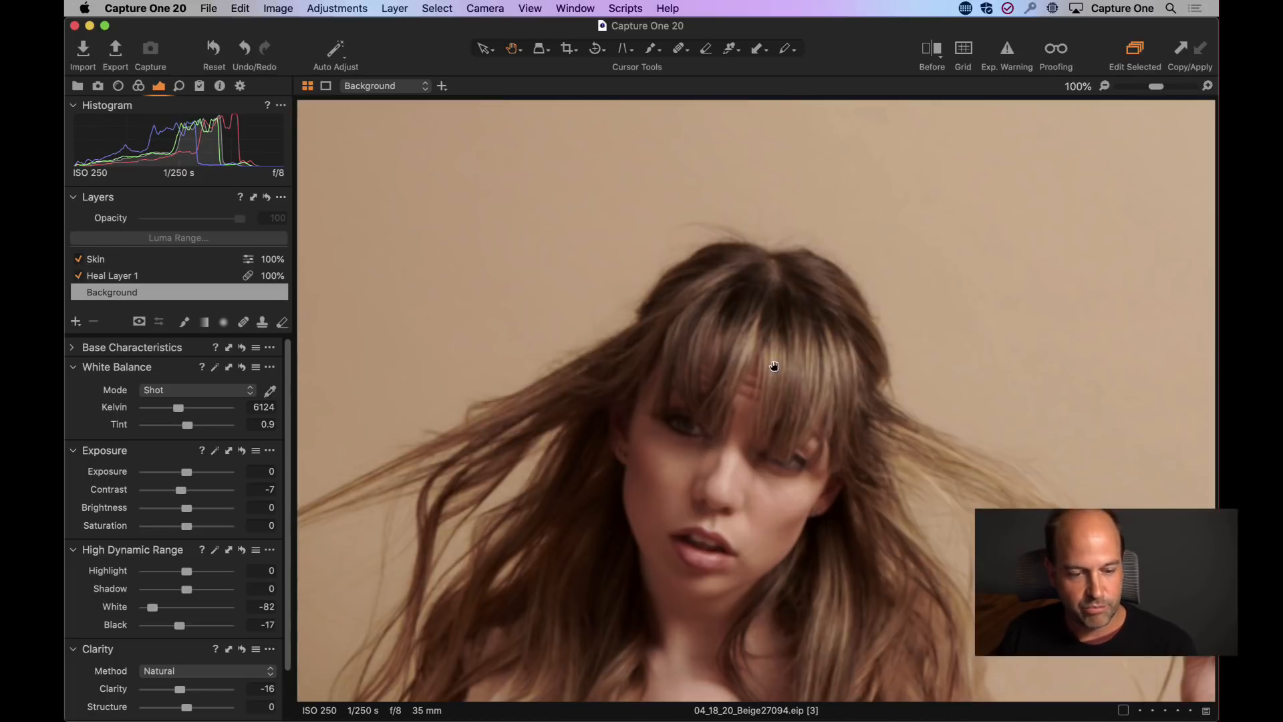
- Add a new filled adjustment layer and rename it Hair Contrast
left_click(767, 347)
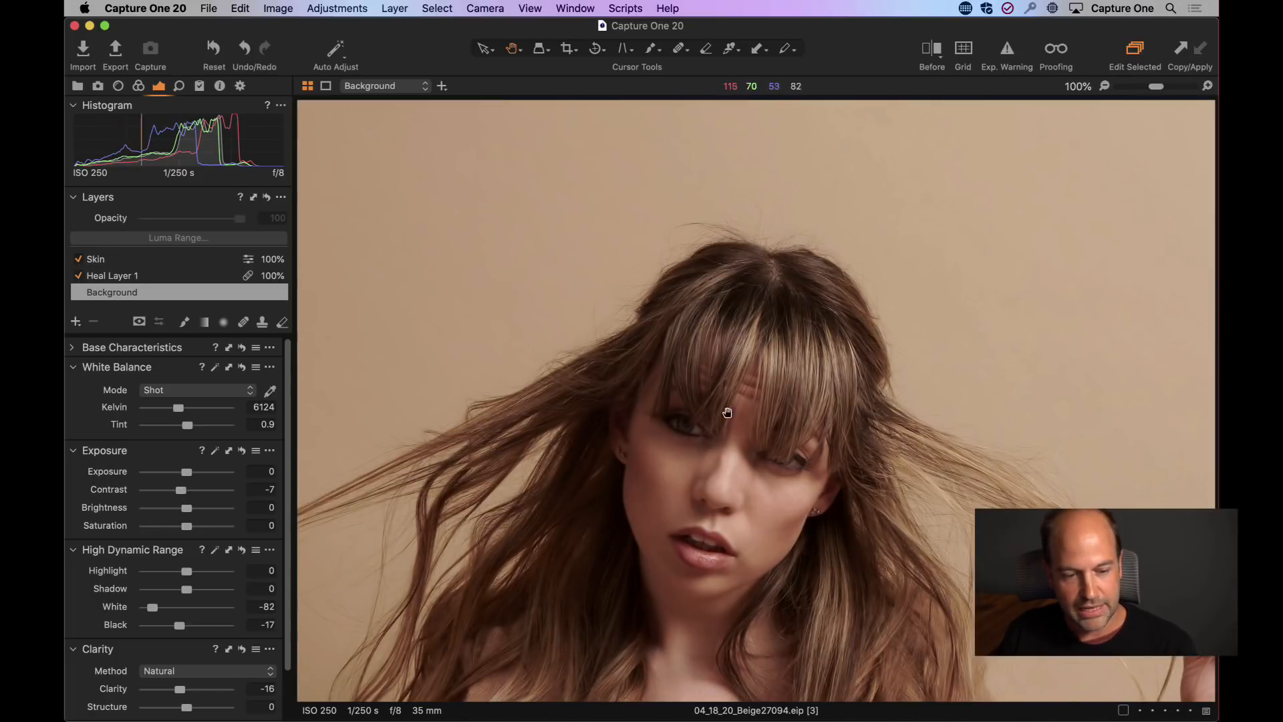
left_click_drag(786, 444, 659, 286)
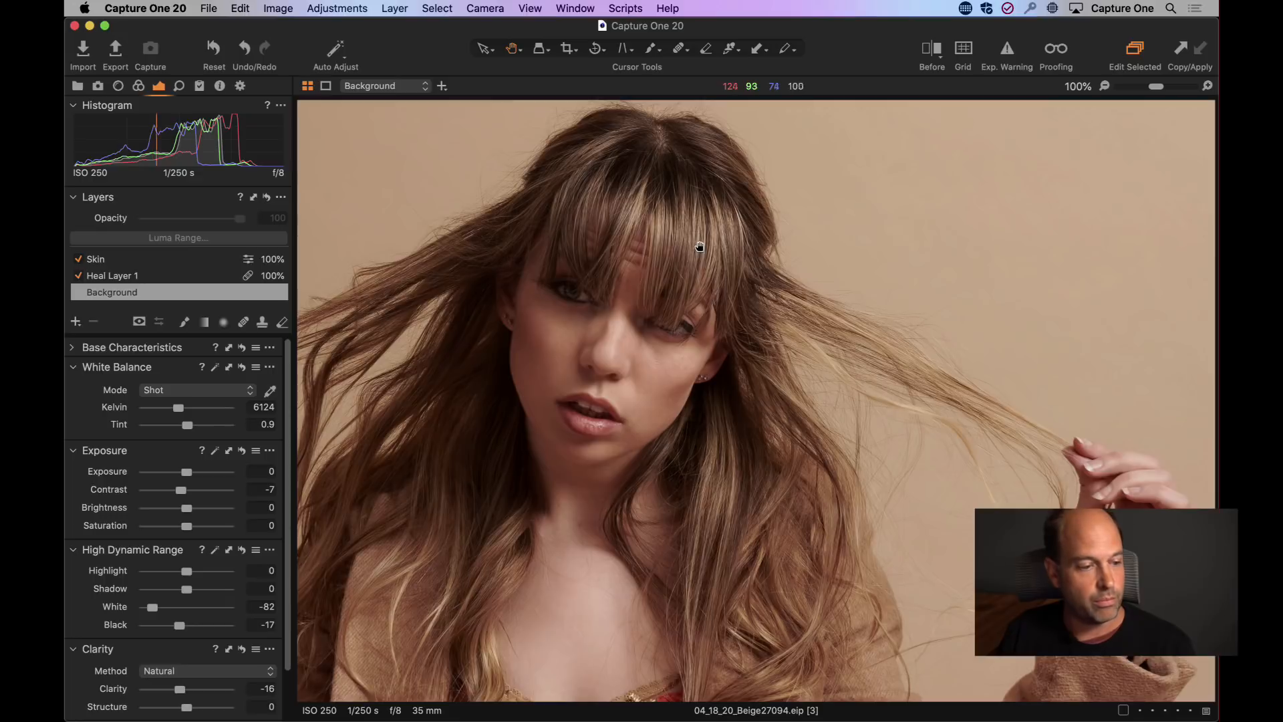
left_click(76, 324)
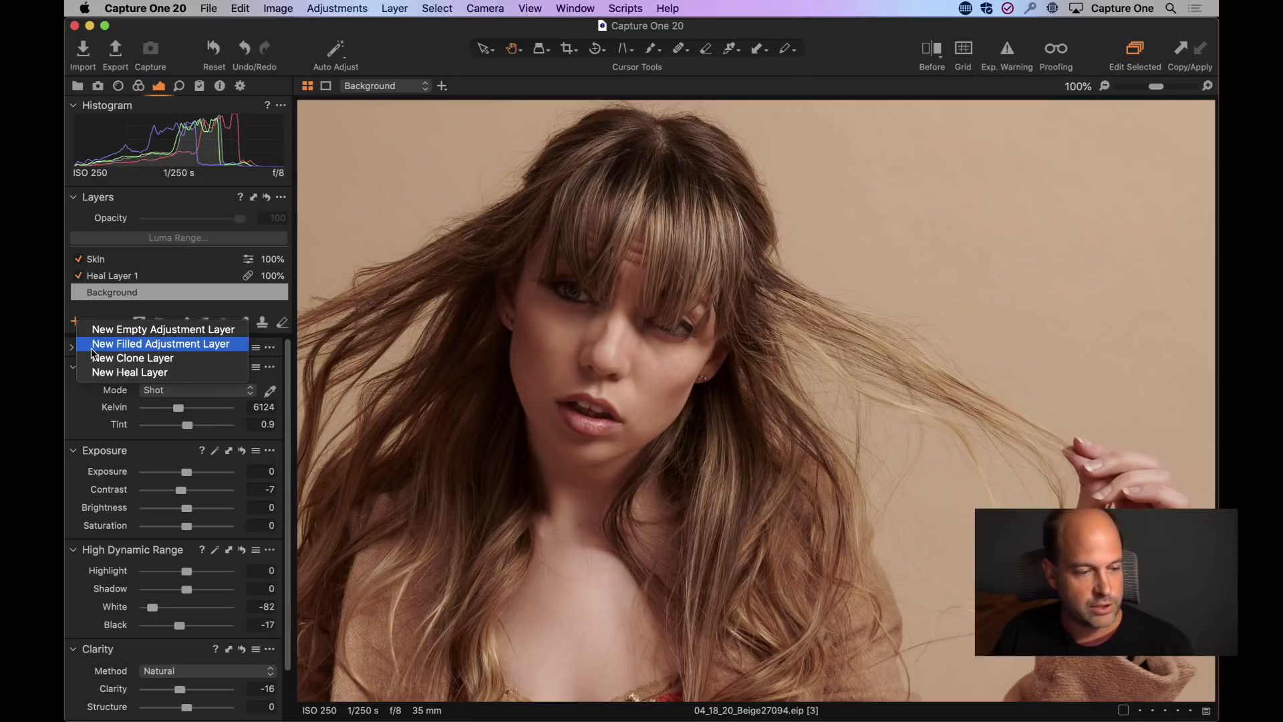
left_click(93, 347)
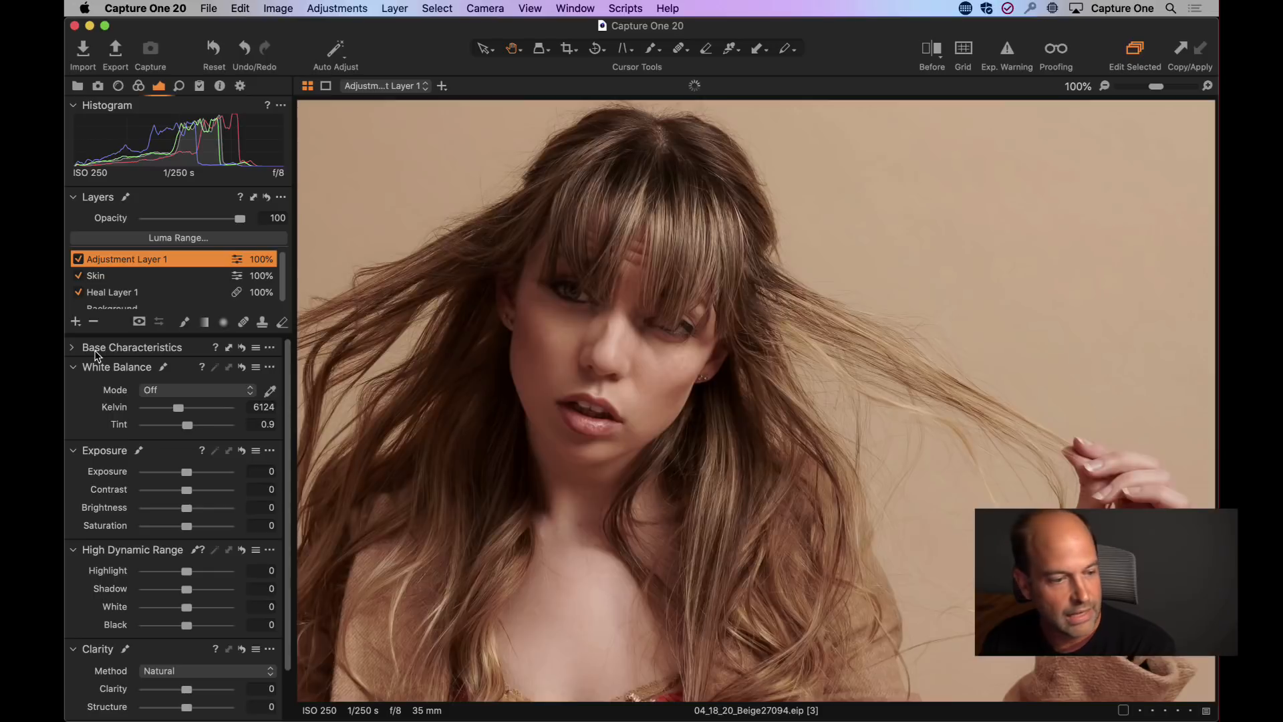
double_click(146, 261)
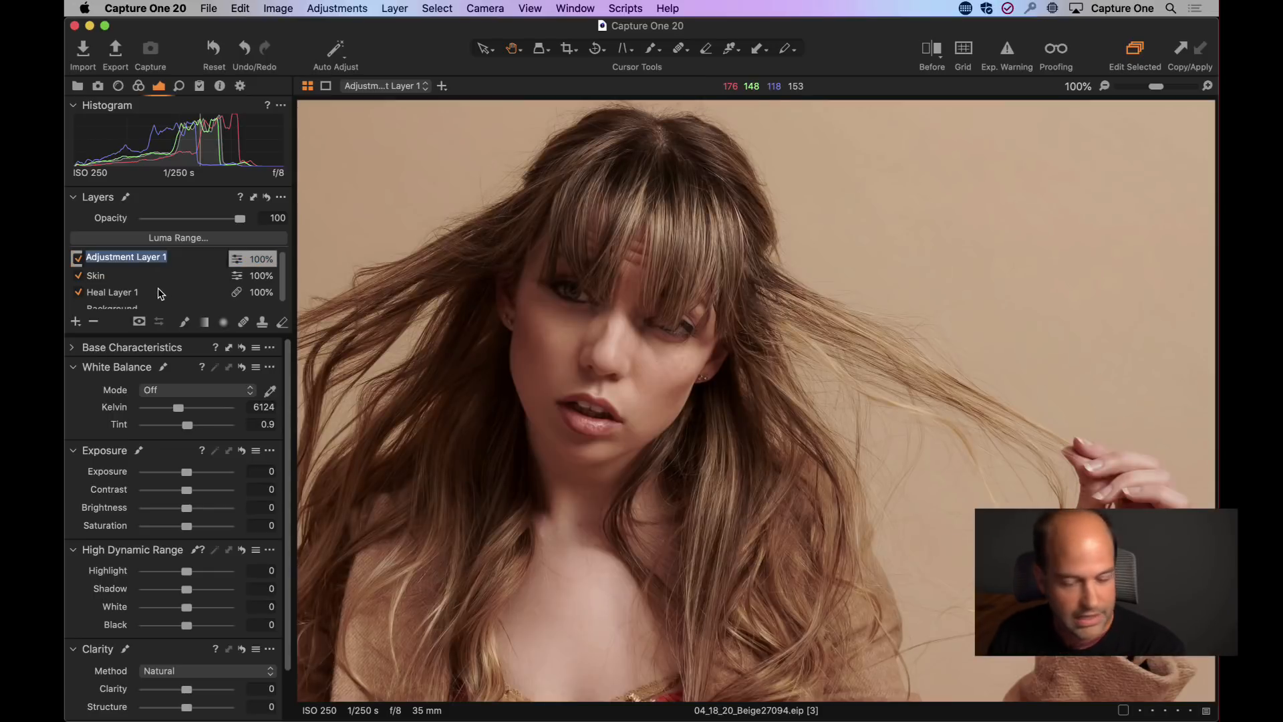
type("Hair Contrast")
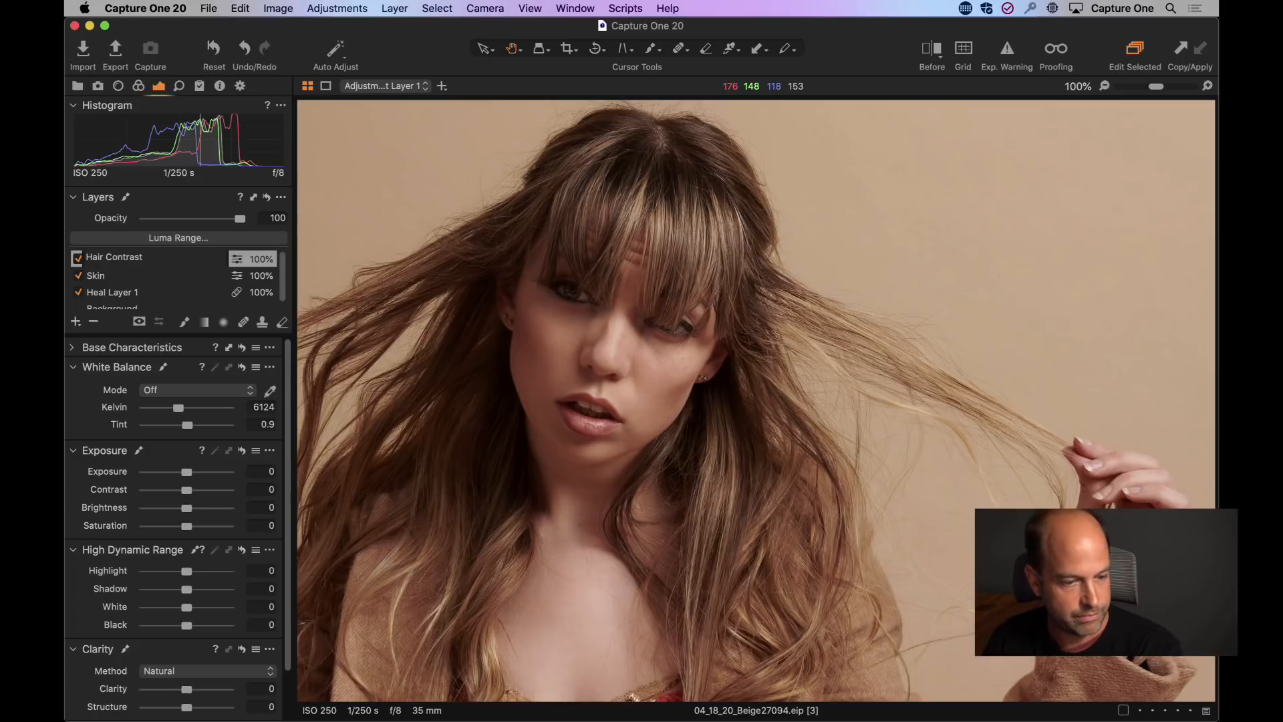
key("Return")
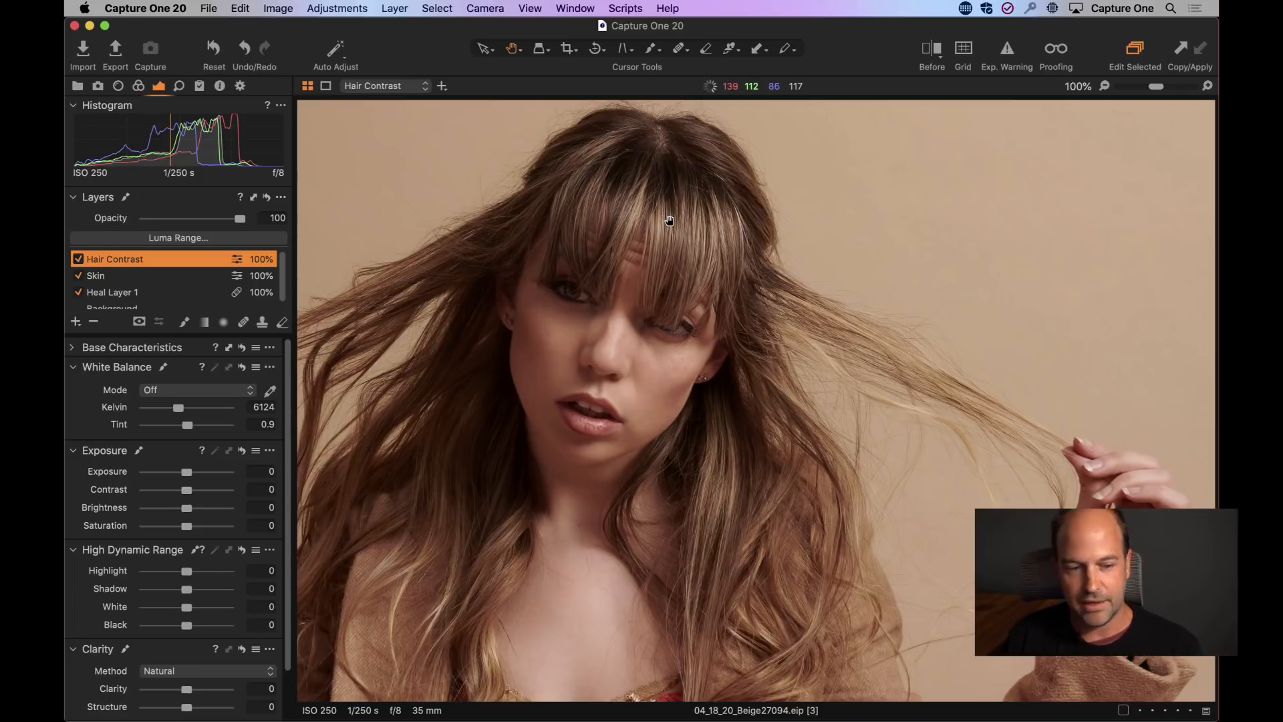
- Set the Hair Contrast layer's Contrast to 16, Clarity to 38 with the Natural method, and Black to 47
key("m")
key("m")
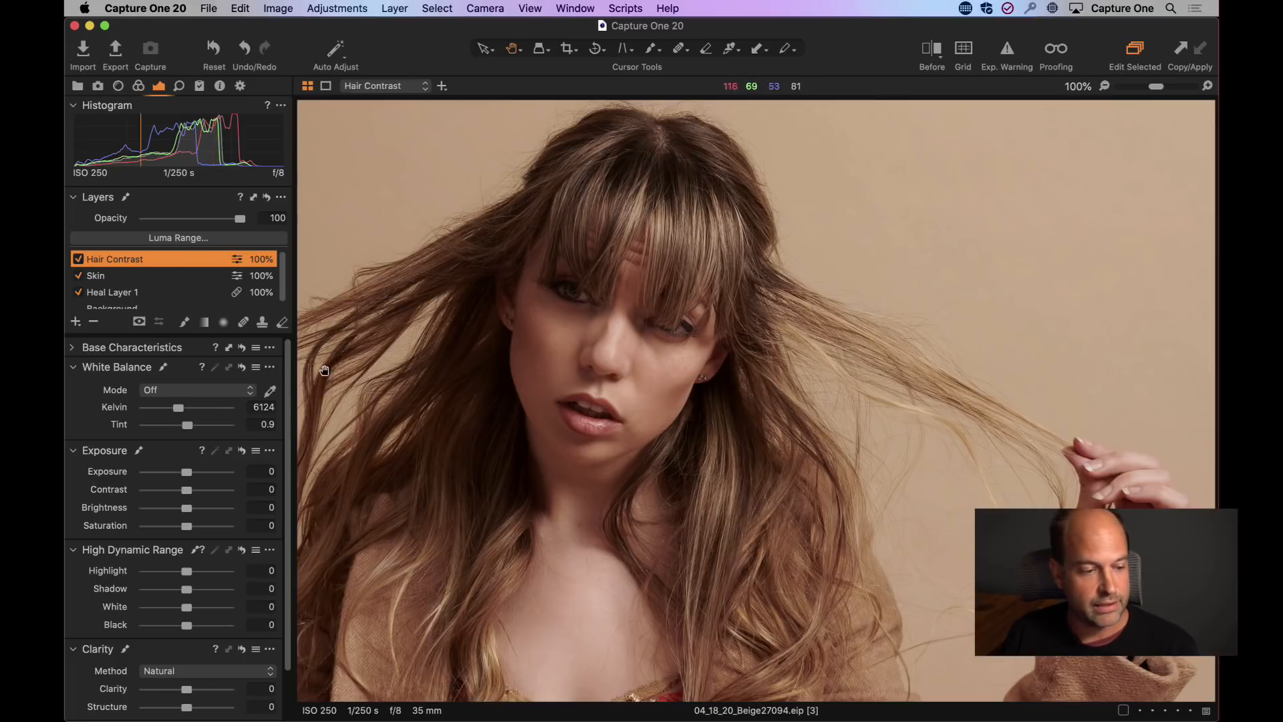
left_click_drag(195, 494, 197, 494)
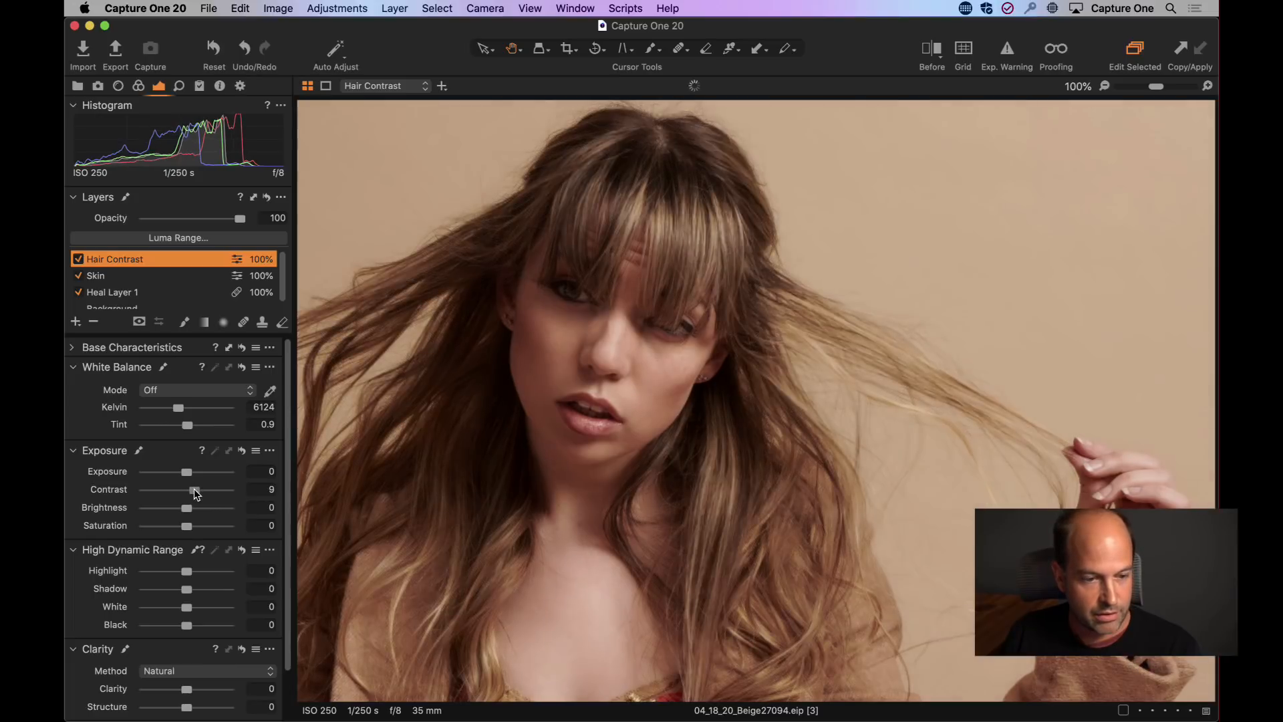
scroll(133, 568, "down", 3)
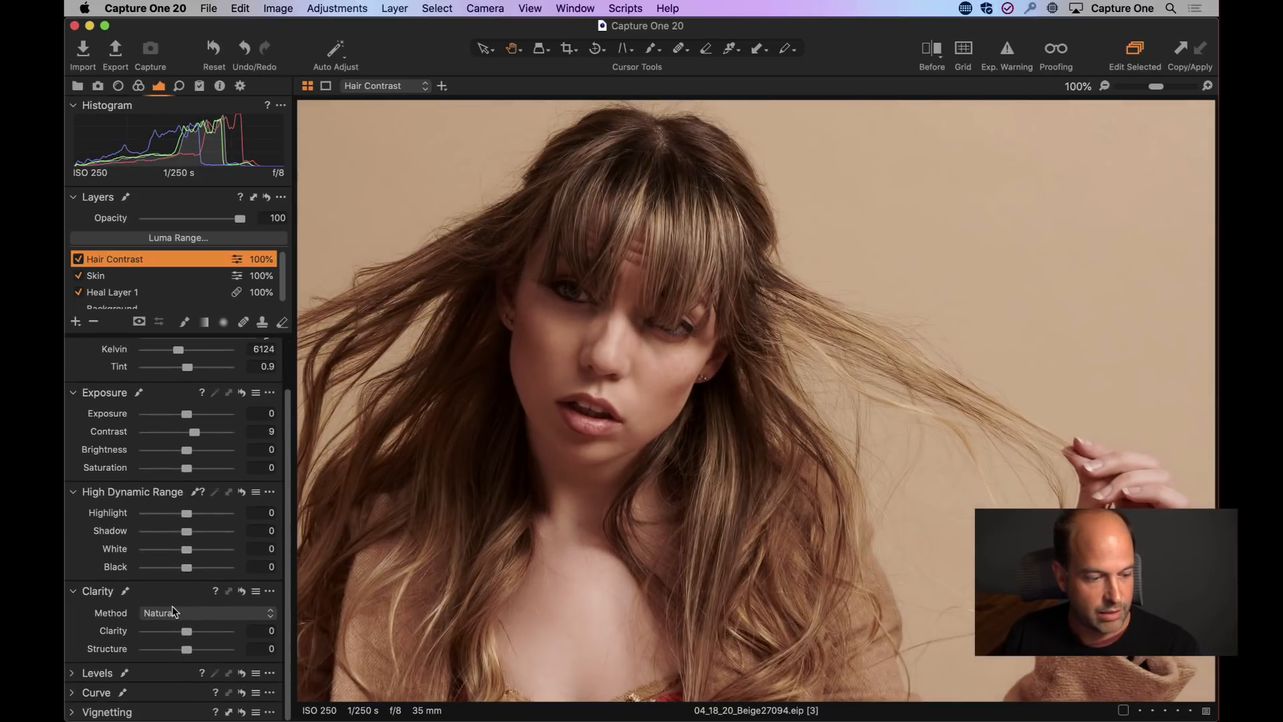
left_click_drag(187, 631, 199, 632)
left_click_drag(207, 637, 203, 633)
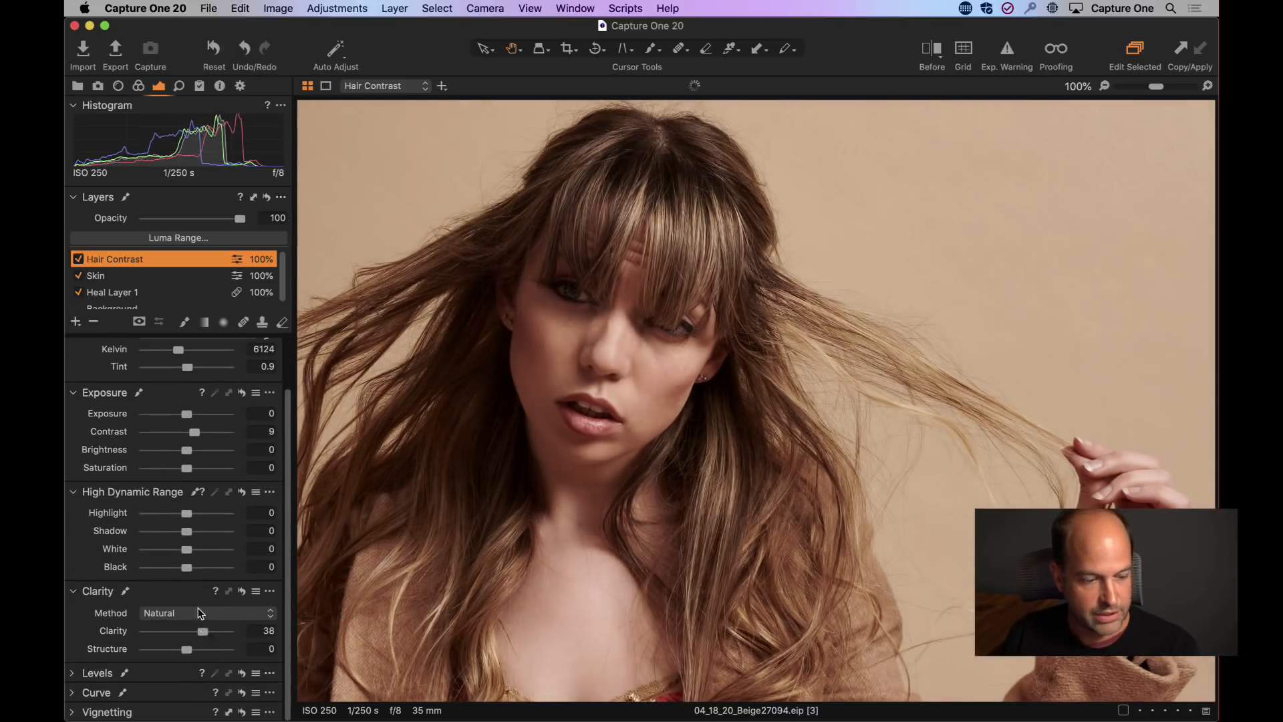
left_click_drag(199, 433, 203, 433)
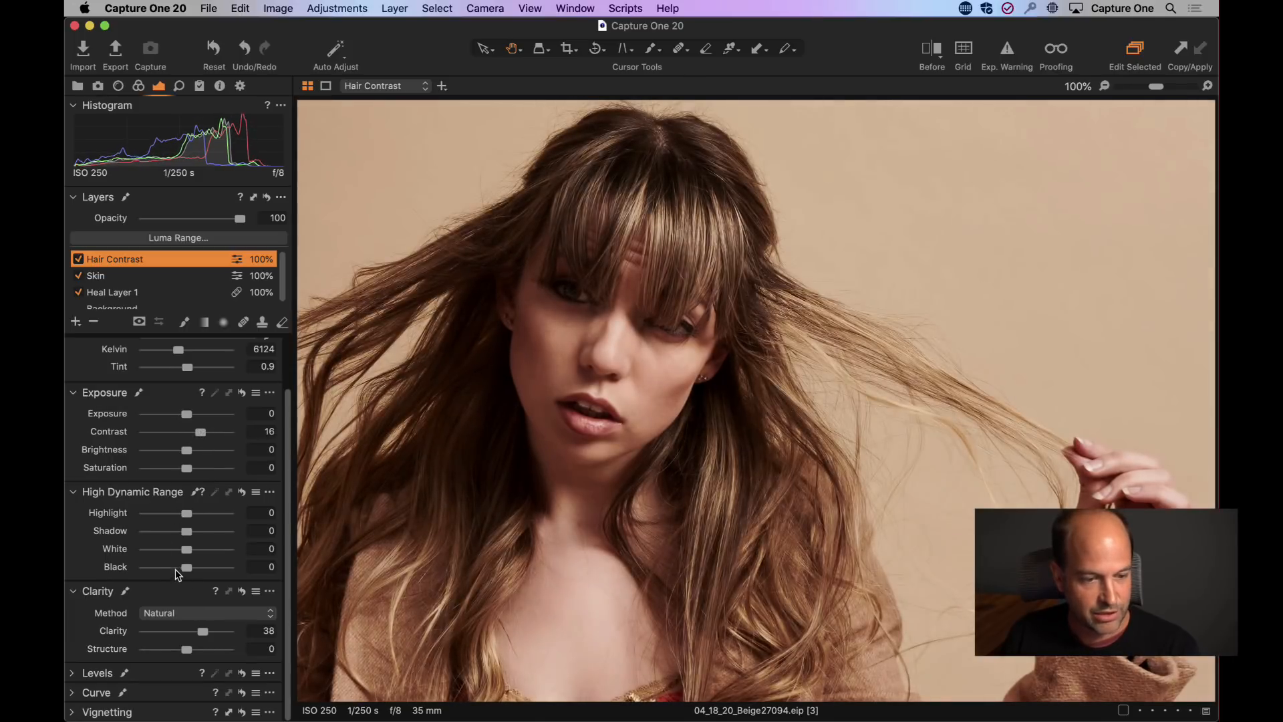
left_click_drag(184, 567, 209, 567)
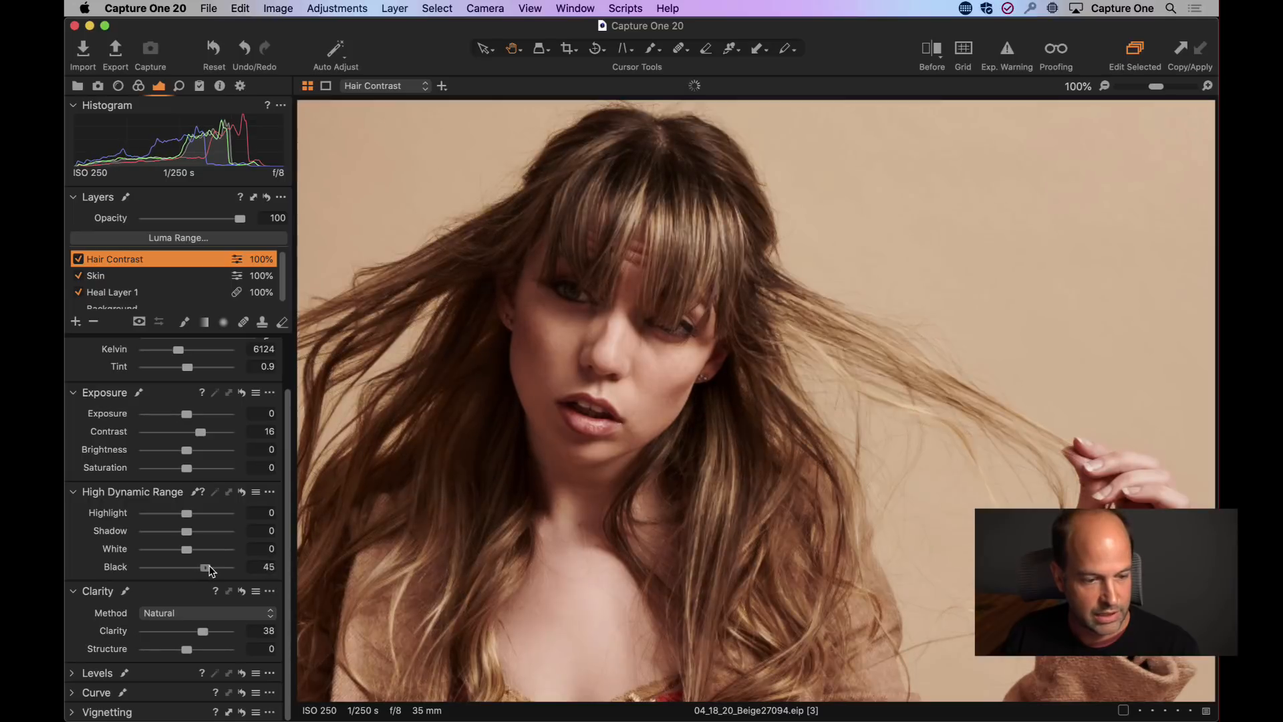
- Compare the photo with the Hair Contrast layer off and on, both close up on the hair and in full view
left_click(78, 260)
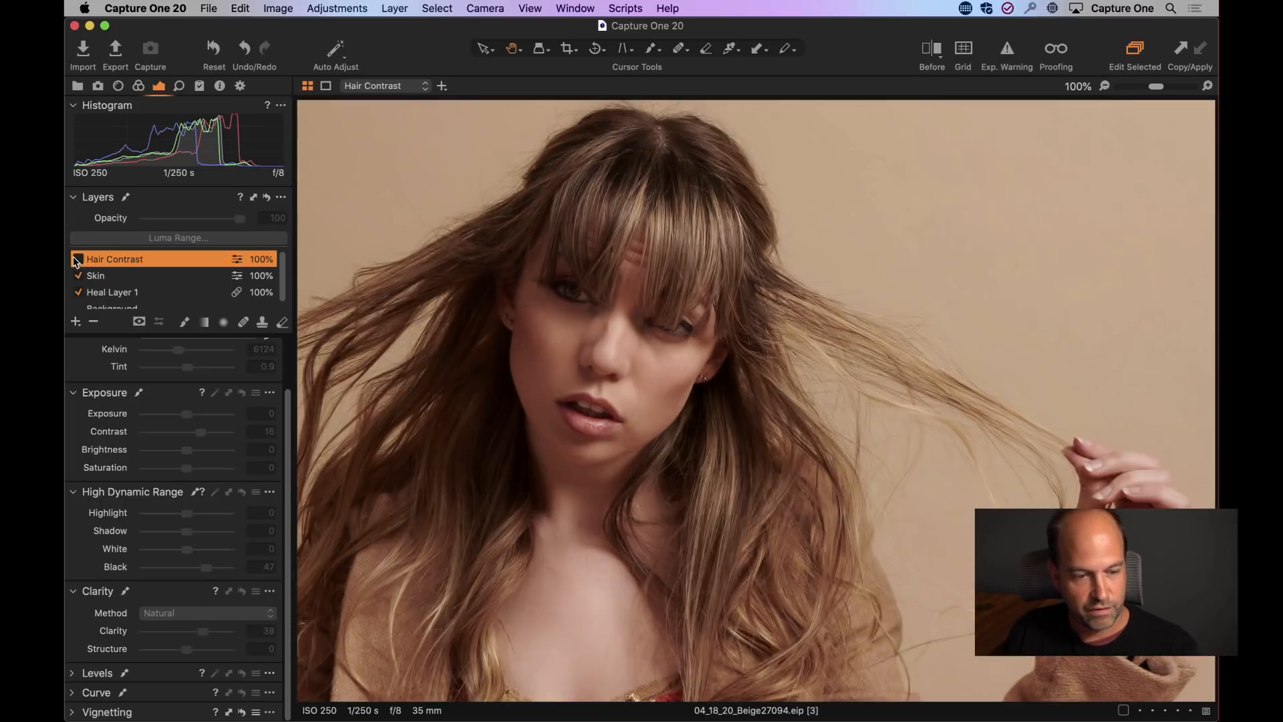
left_click(78, 259)
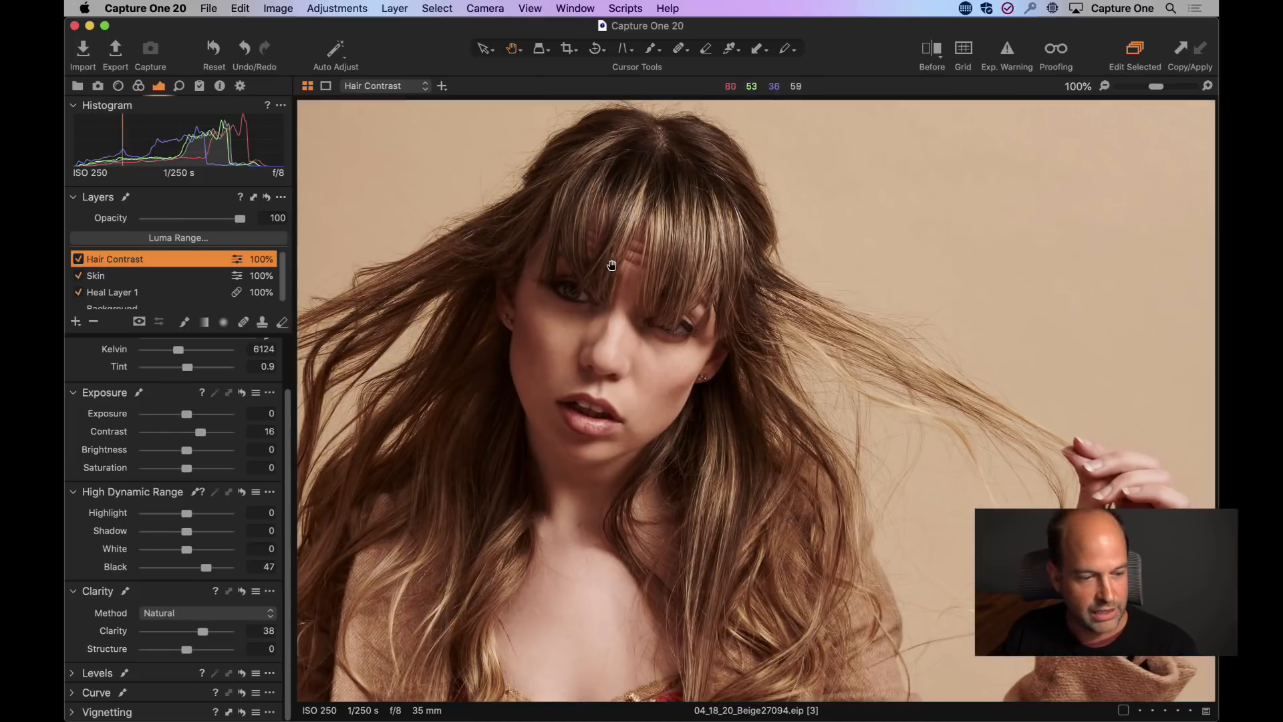
double_click(670, 339)
left_click(78, 259)
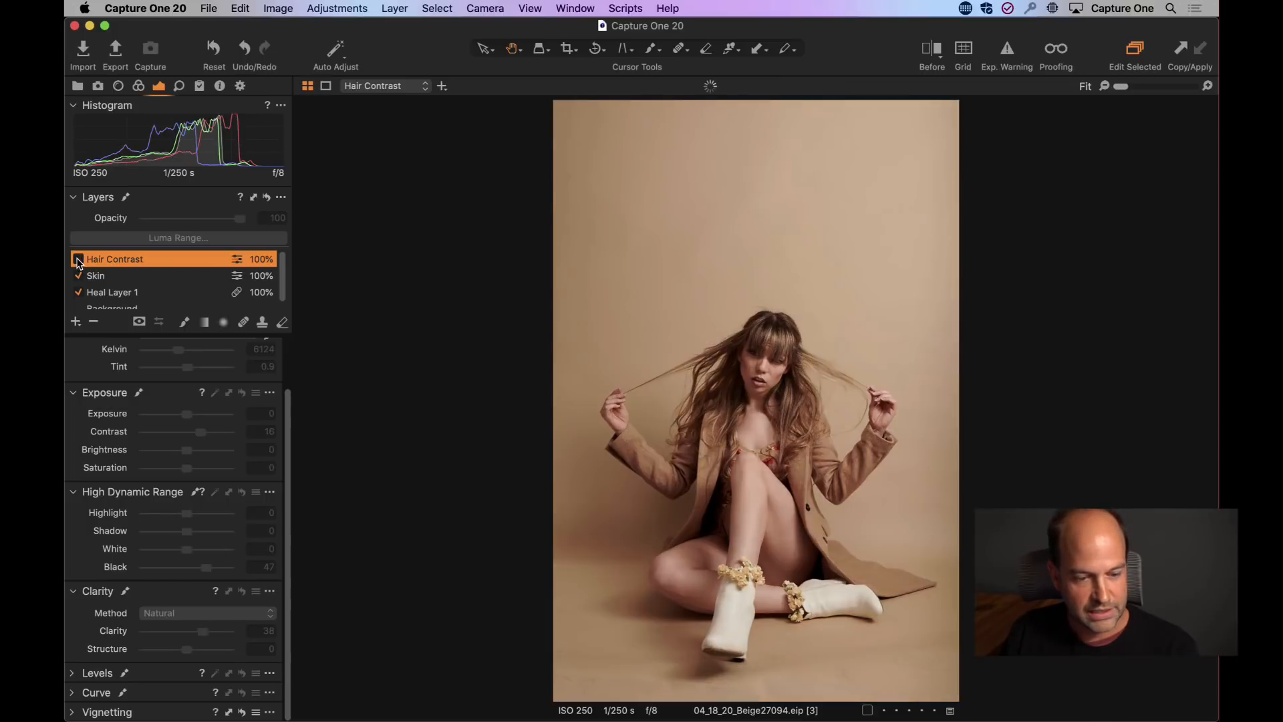
left_click(78, 260)
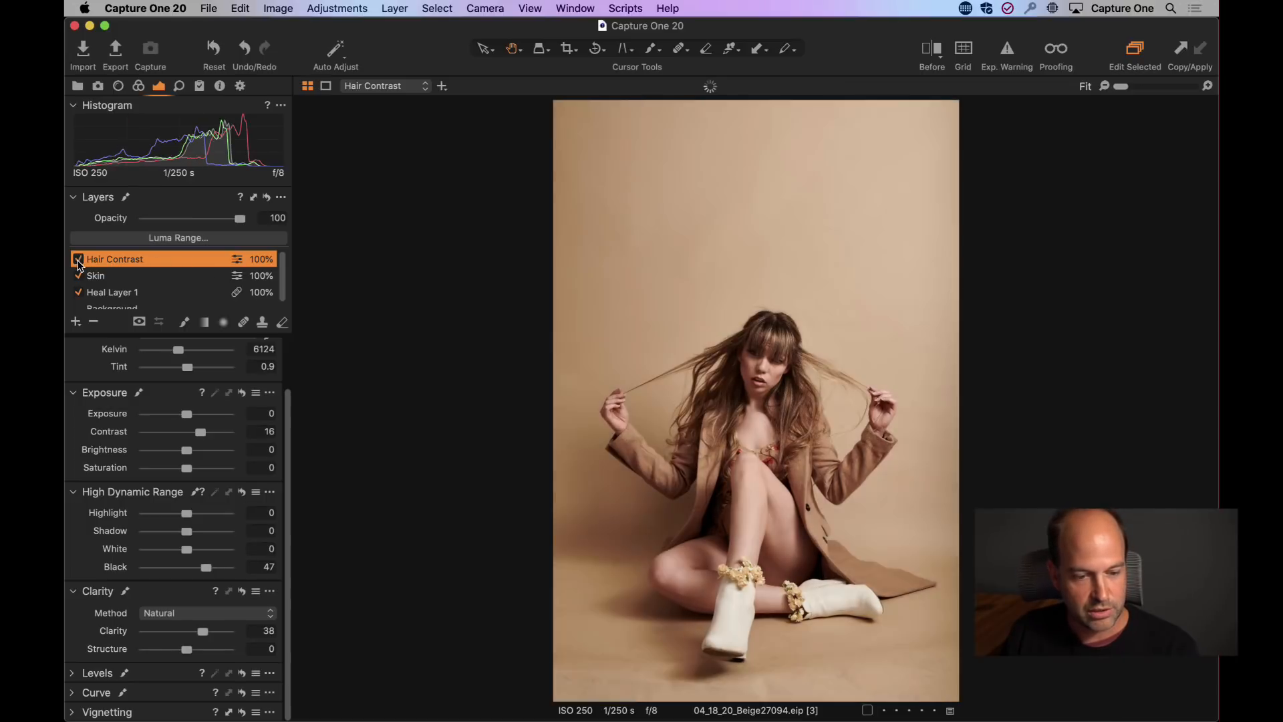
double_click(775, 358)
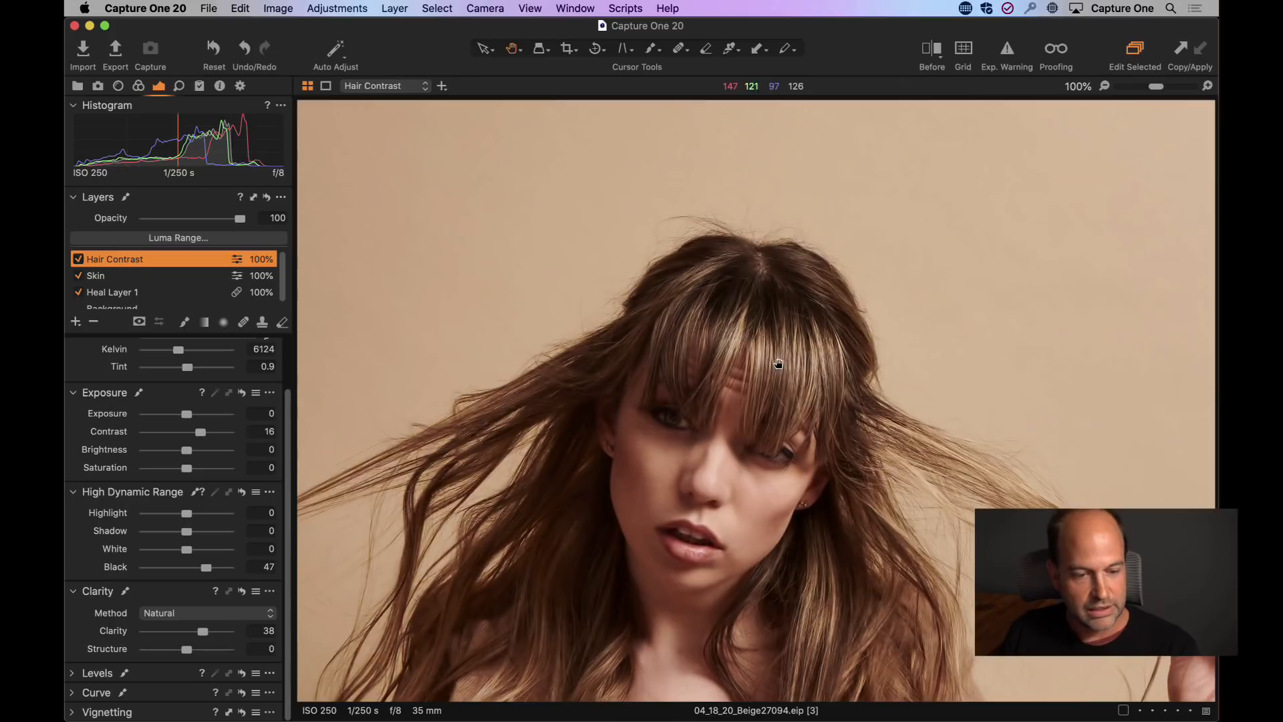
- Clear the Hair Contrast layer's mask and paint it back in over the bangs and long strands with a smaller brush
right_click(123, 256)
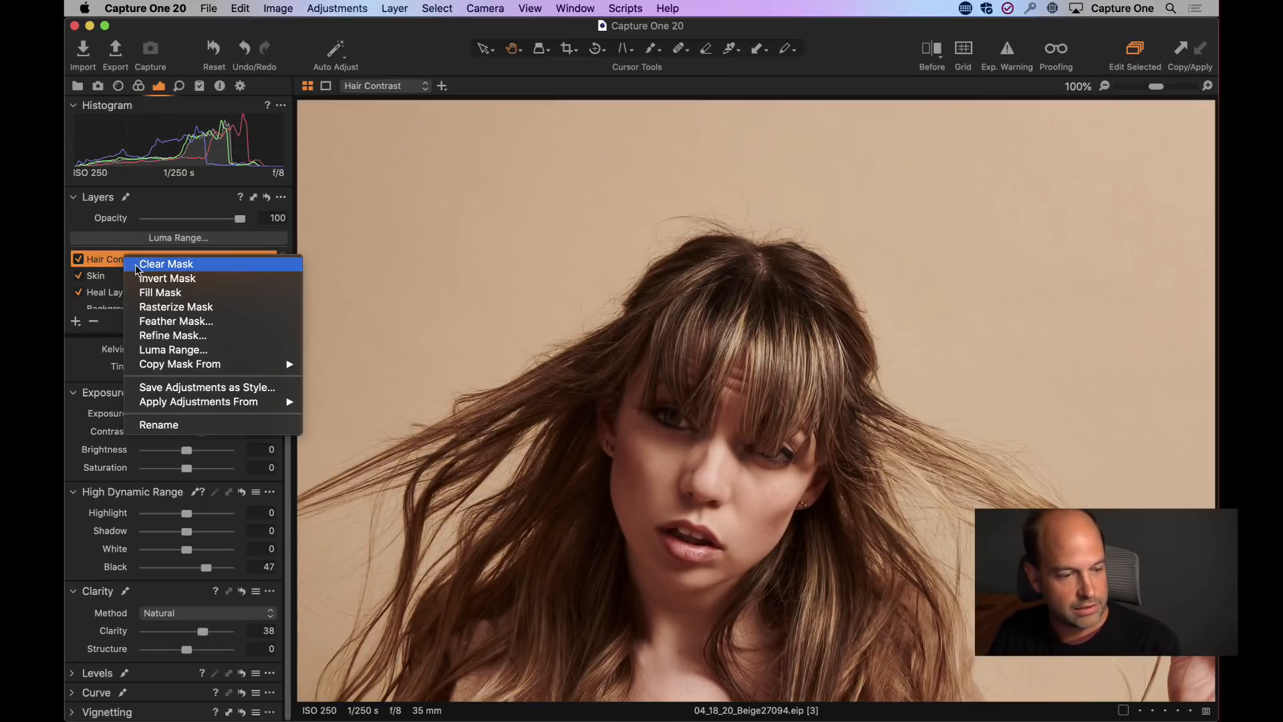
left_click(141, 264)
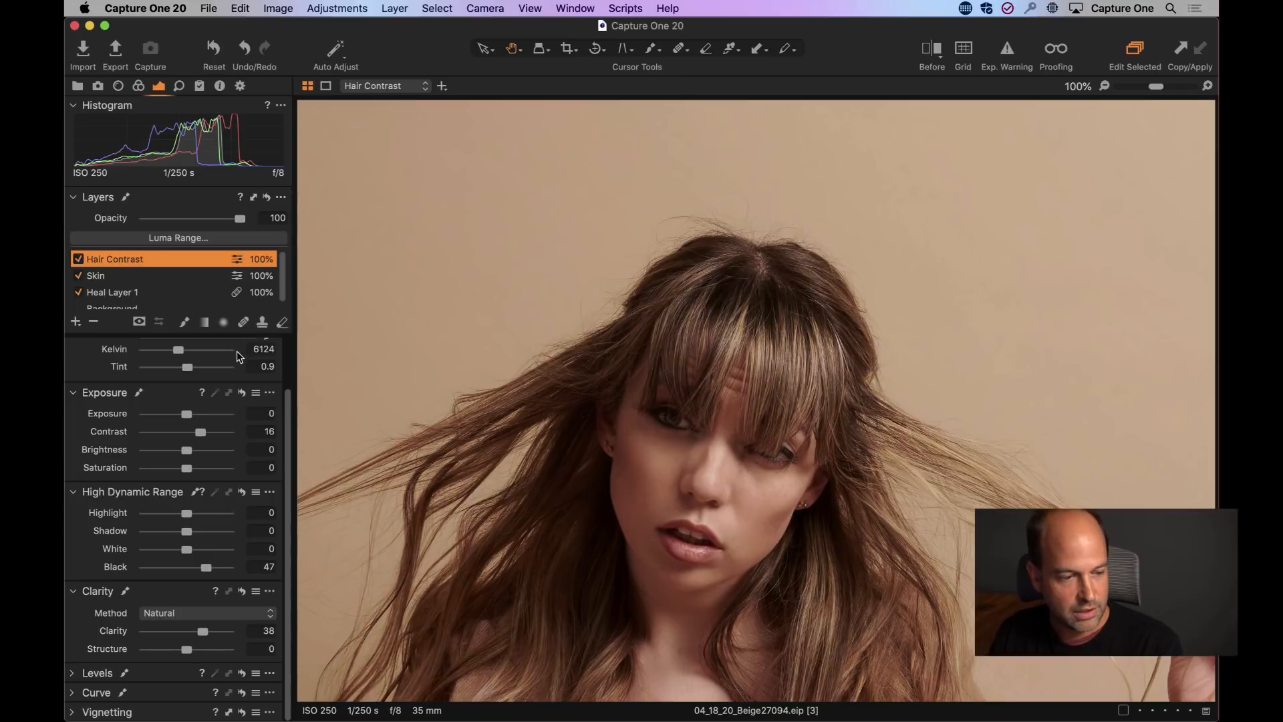
left_click(187, 323)
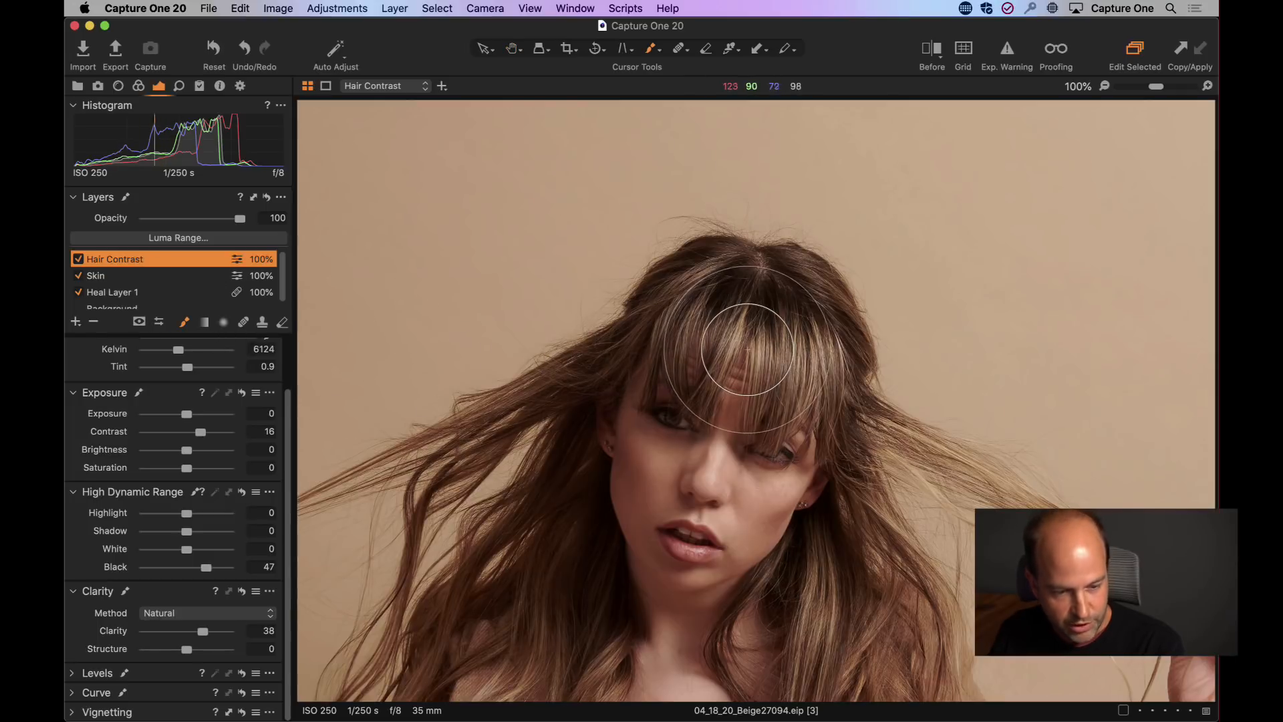
right_click(723, 357)
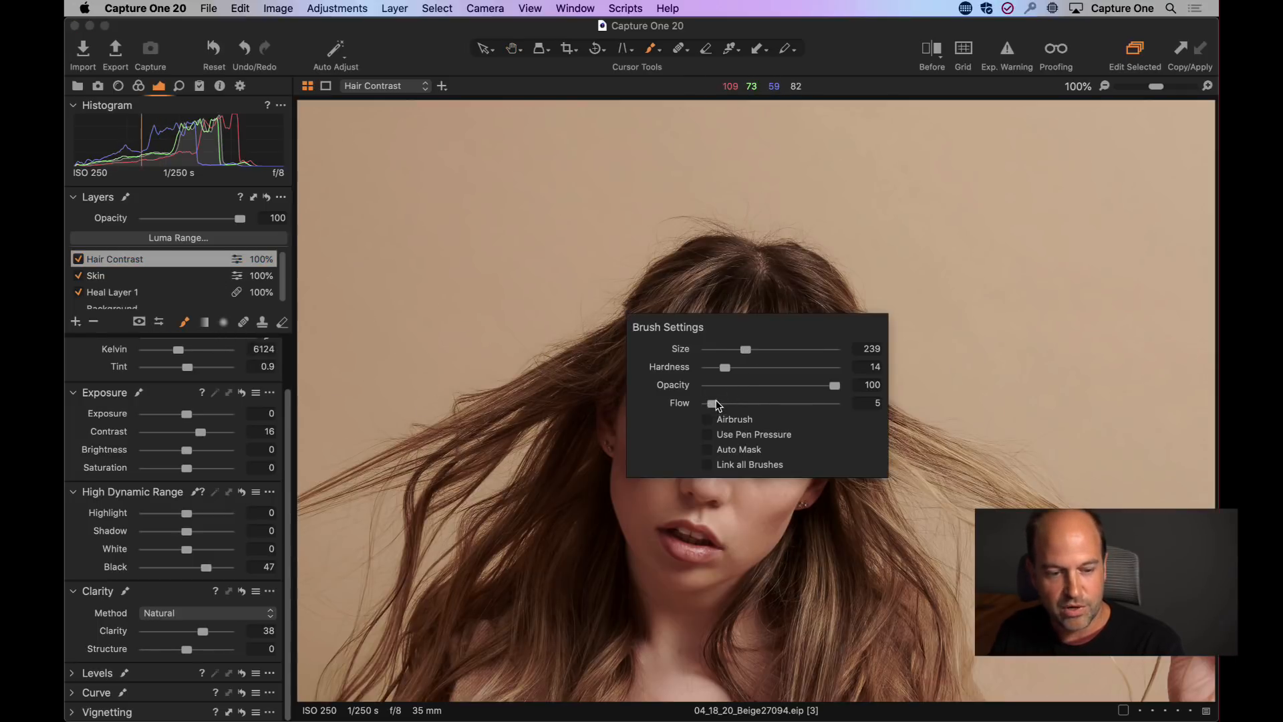
mouse_move(746, 350)
left_mouse_down()
mouse_move(720, 363)
mouse_move(728, 312)
mouse_move(783, 345)
mouse_move(781, 403)
mouse_move(786, 354)
mouse_move(754, 286)
mouse_move(728, 351)
mouse_move(703, 347)
mouse_move(699, 285)
mouse_move(774, 292)
mouse_move(812, 375)
mouse_move(712, 338)
mouse_move(505, 411)
mouse_move(584, 477)
mouse_move(570, 600)
mouse_move(562, 512)
mouse_move(570, 604)
left_mouse_up()
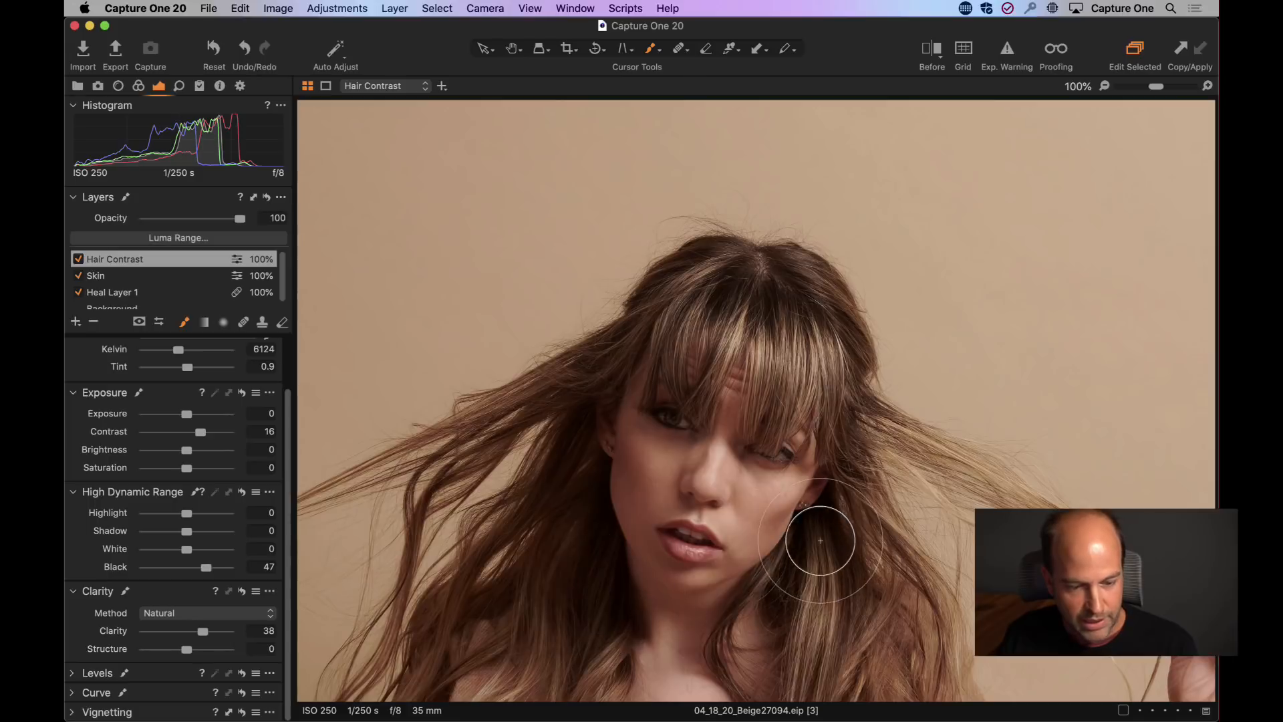
mouse_move(821, 539)
left_mouse_down()
mouse_move(806, 593)
mouse_move(774, 607)
left_mouse_up()
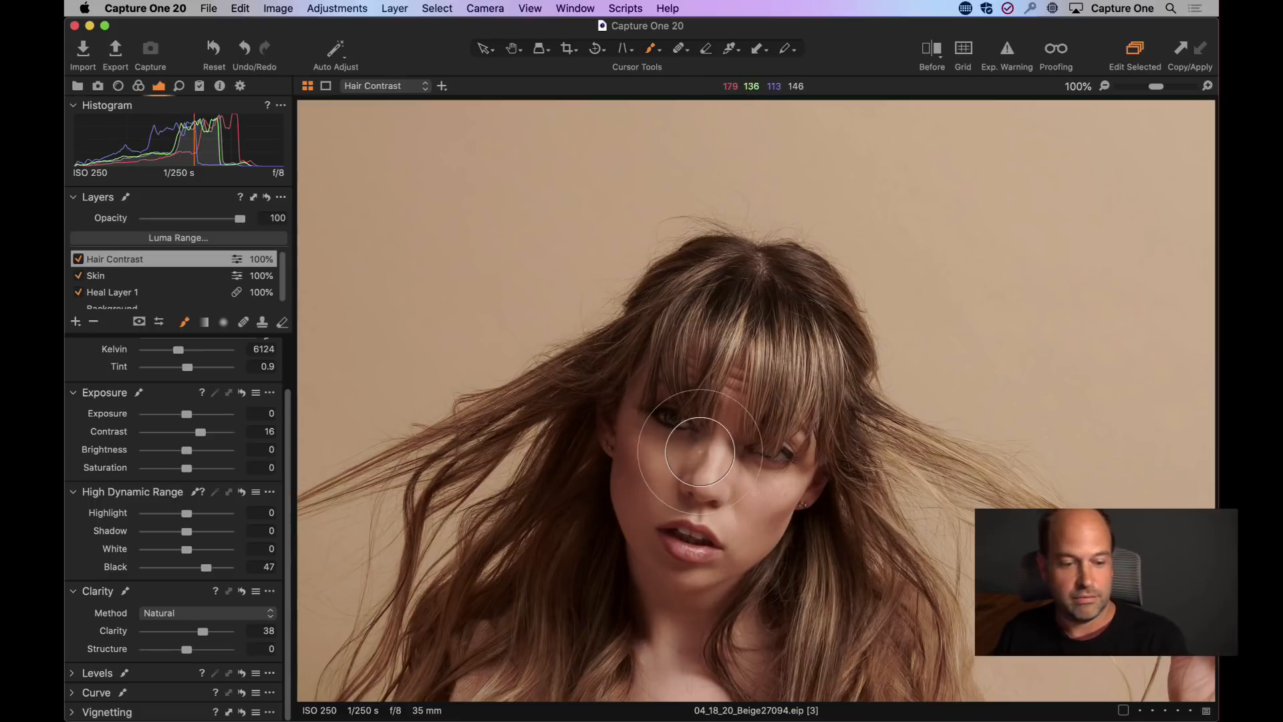
left_click_drag(772, 505, 745, 345)
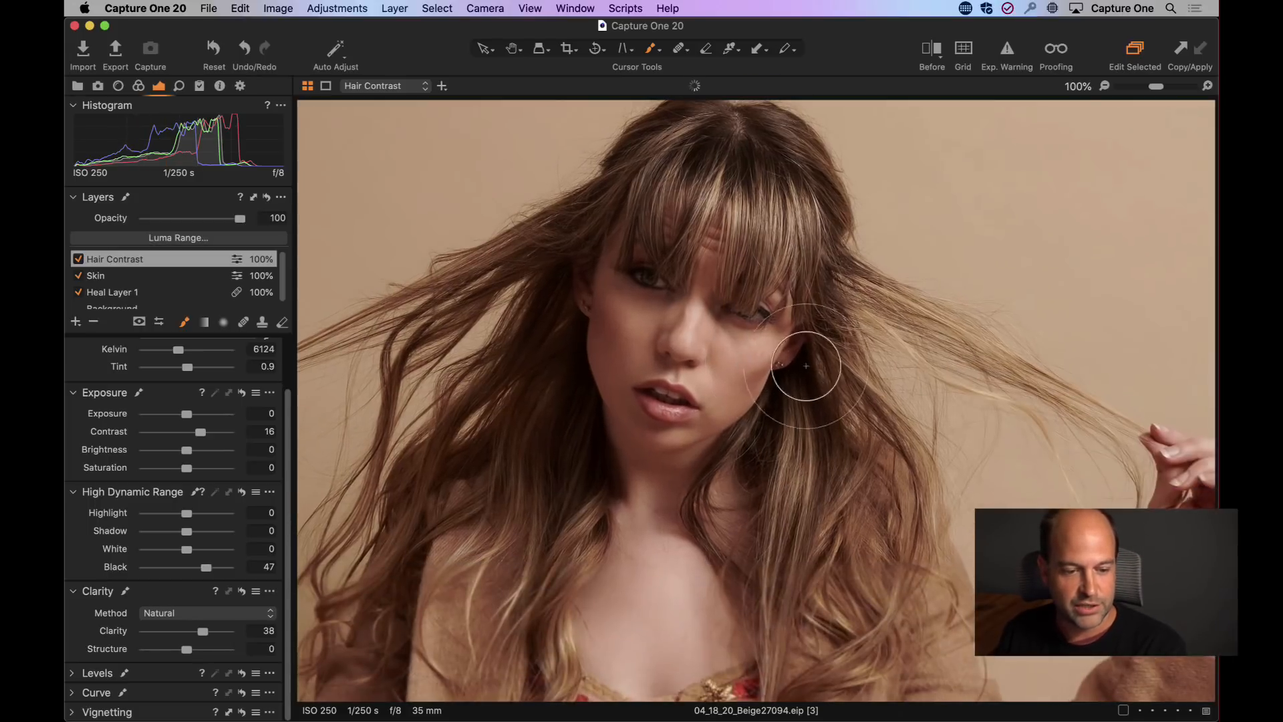
mouse_move(831, 425)
left_mouse_down()
mouse_move(812, 524)
mouse_move(823, 653)
mouse_move(821, 435)
mouse_move(839, 463)
left_mouse_up()
mouse_move(541, 422)
left_mouse_down()
mouse_move(544, 375)
mouse_move(565, 462)
mouse_move(510, 527)
mouse_move(496, 596)
mouse_move(518, 426)
mouse_move(447, 439)
mouse_move(419, 504)
mouse_move(399, 504)
mouse_move(448, 343)
mouse_move(508, 263)
mouse_move(684, 177)
mouse_move(793, 221)
mouse_move(847, 285)
mouse_move(1112, 424)
mouse_move(875, 349)
mouse_move(929, 387)
mouse_move(790, 185)
mouse_move(682, 148)
mouse_move(638, 212)
mouse_move(400, 327)
mouse_move(684, 189)
mouse_move(723, 220)
mouse_move(793, 220)
mouse_move(761, 176)
mouse_move(776, 243)
left_mouse_up()
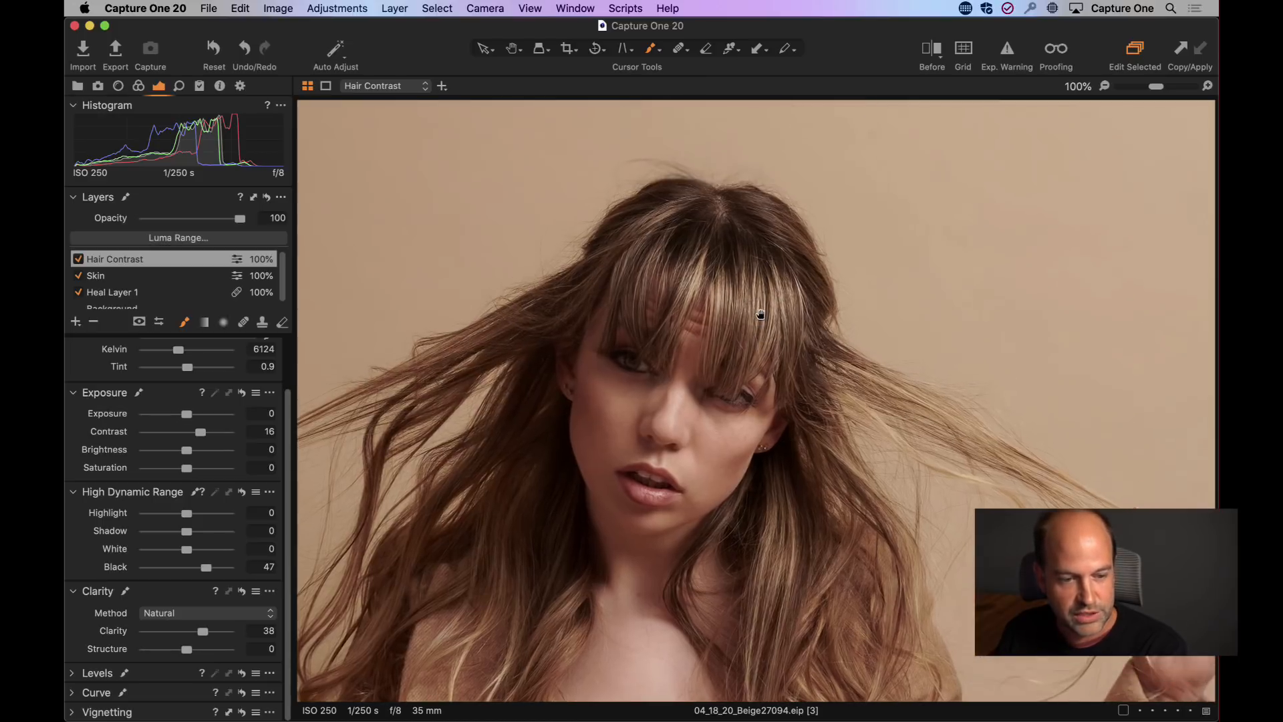
- Compare the hair with the Hair Contrast layer off and on, and with the split before/after view
left_click(78, 260)
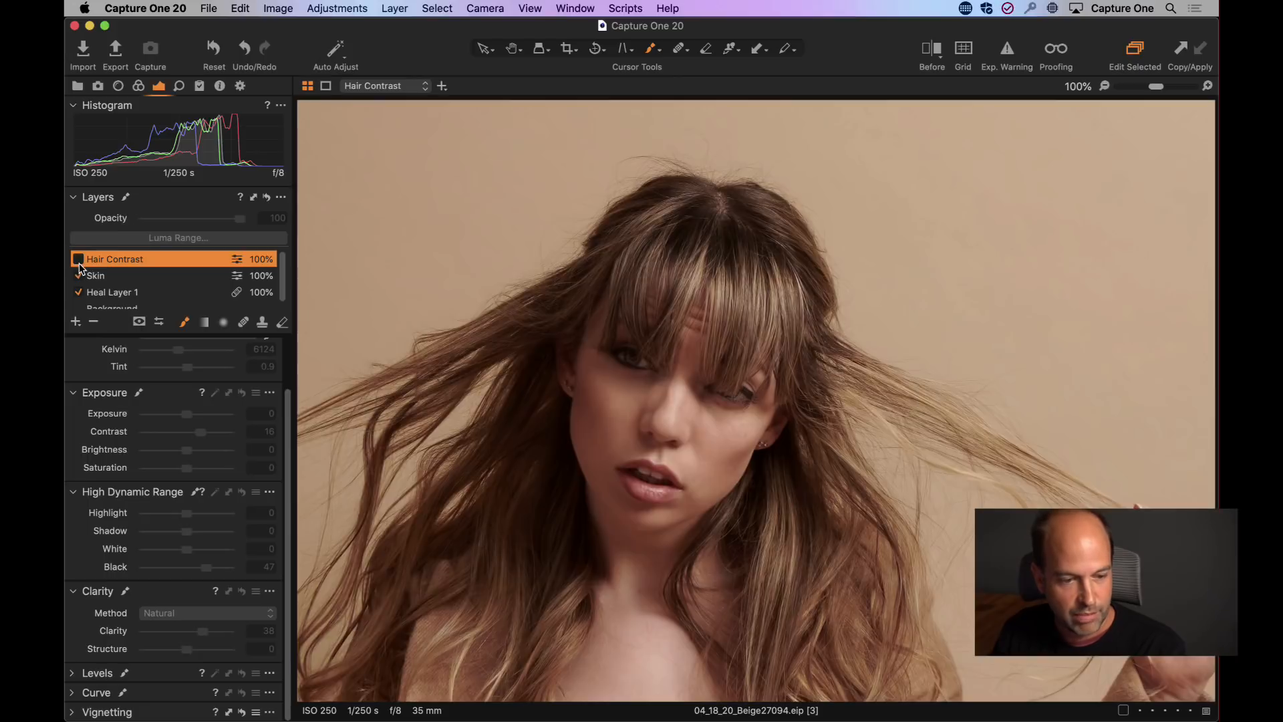
left_click(78, 260)
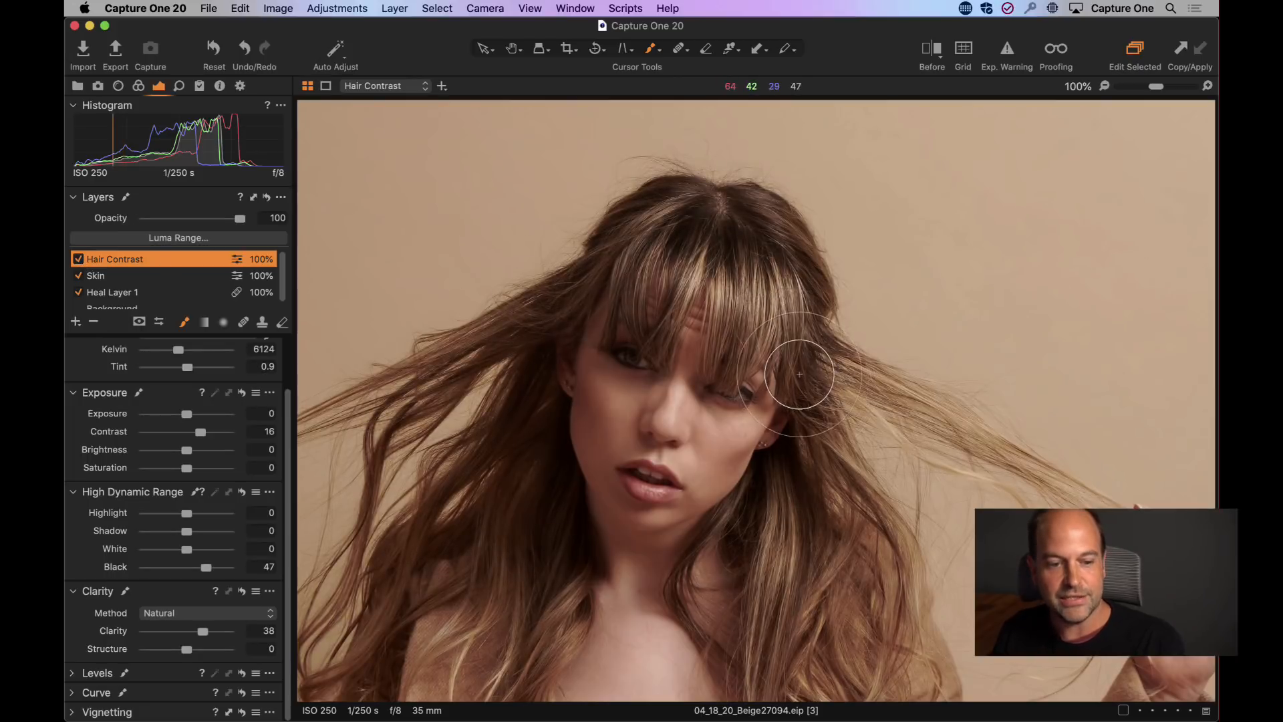
left_click(933, 50)
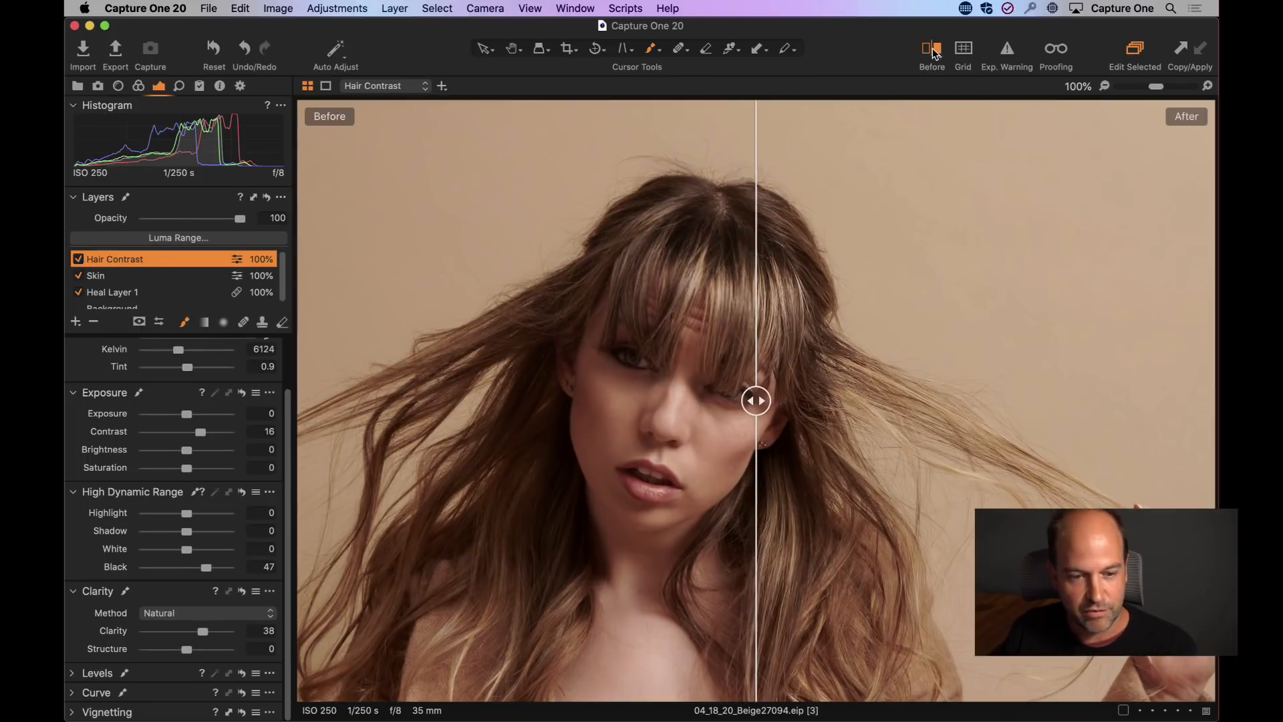
mouse_move(756, 401)
left_mouse_down()
mouse_move(667, 401)
mouse_move(593, 423)
mouse_move(988, 408)
mouse_move(471, 433)
mouse_move(909, 428)
mouse_move(558, 428)
left_mouse_up()
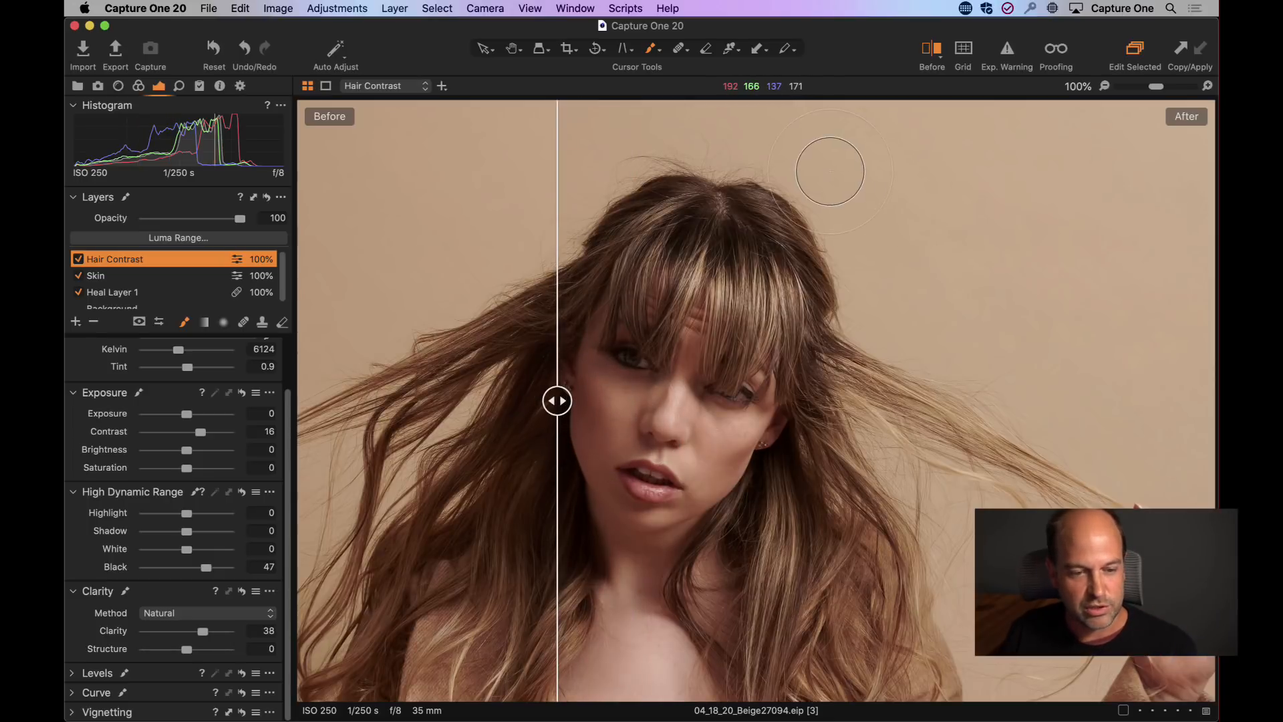
left_click(932, 51)
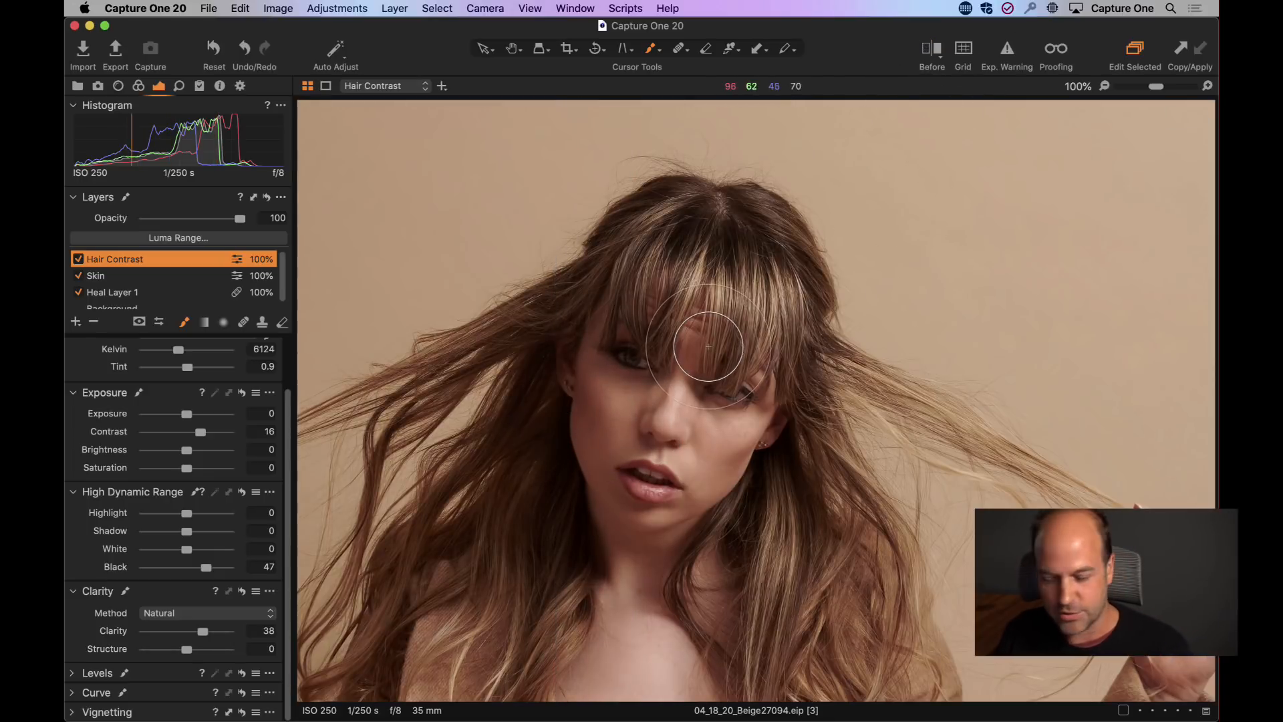
- Heal the specks and scuff marks on the floor in front of the model's bent knee, using Heal Layer 1
key("h")
double_click(693, 383)
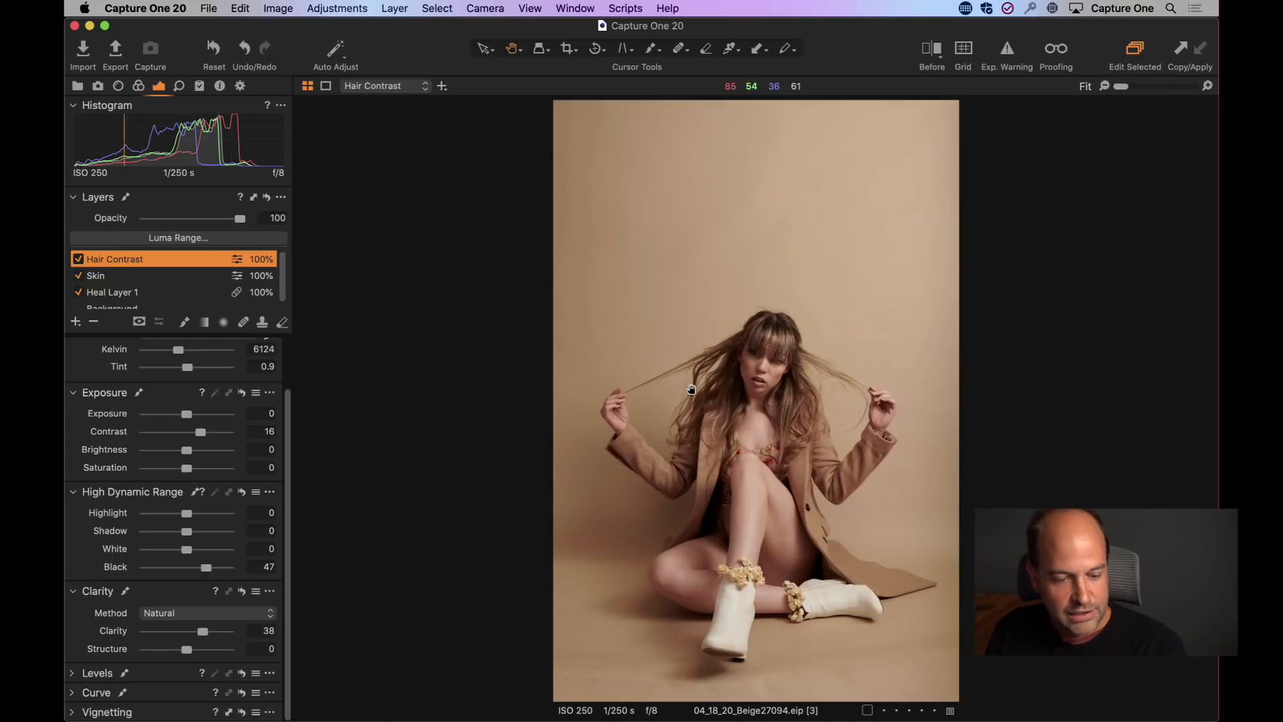
double_click(602, 677)
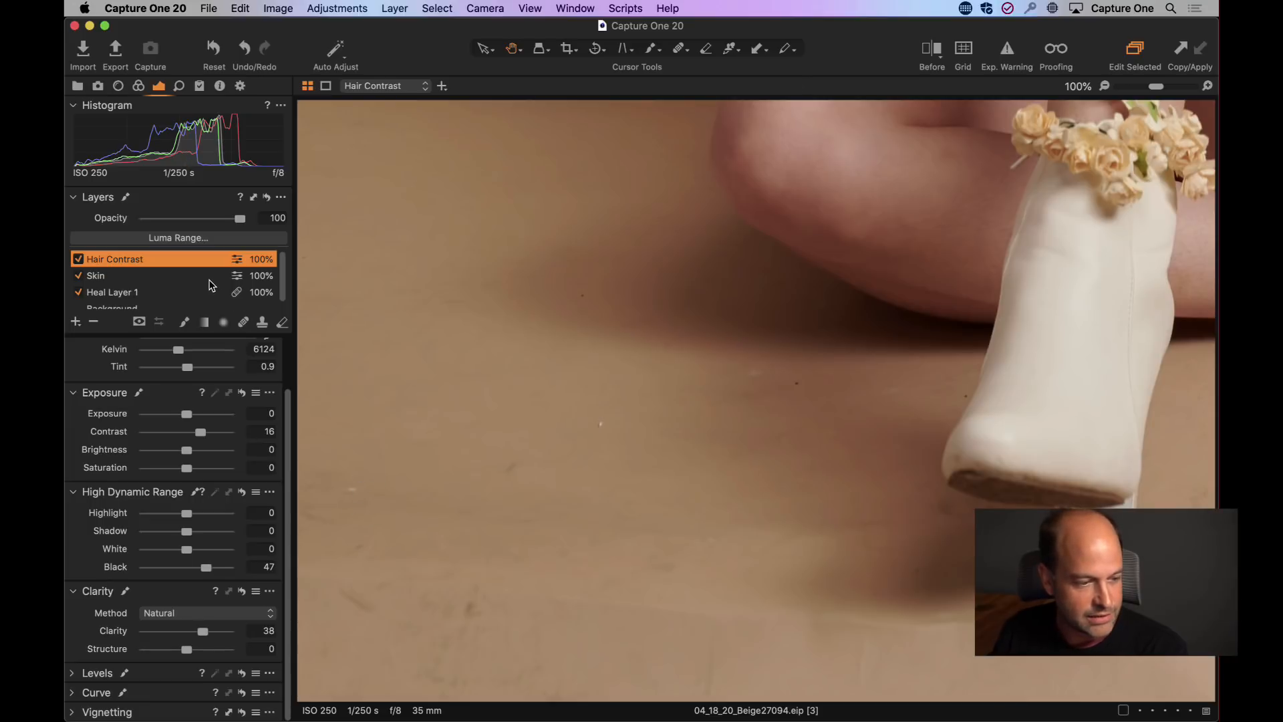
left_click(151, 290)
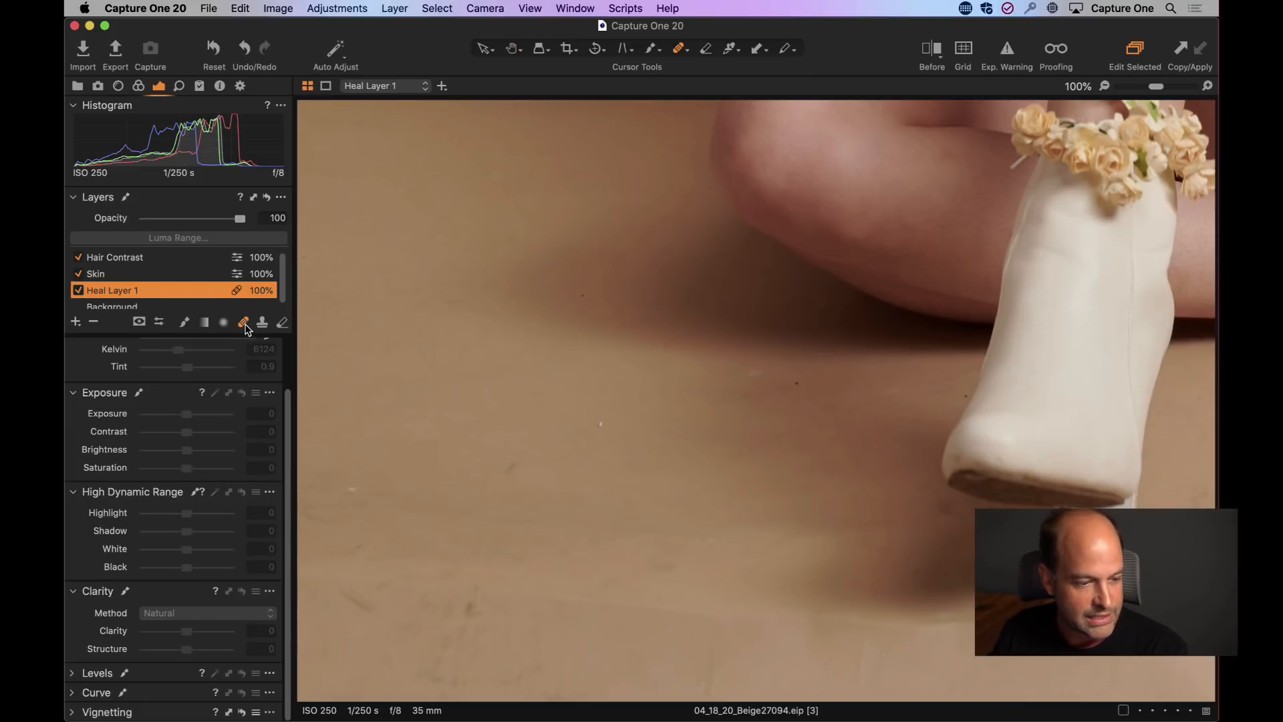
left_click(601, 423)
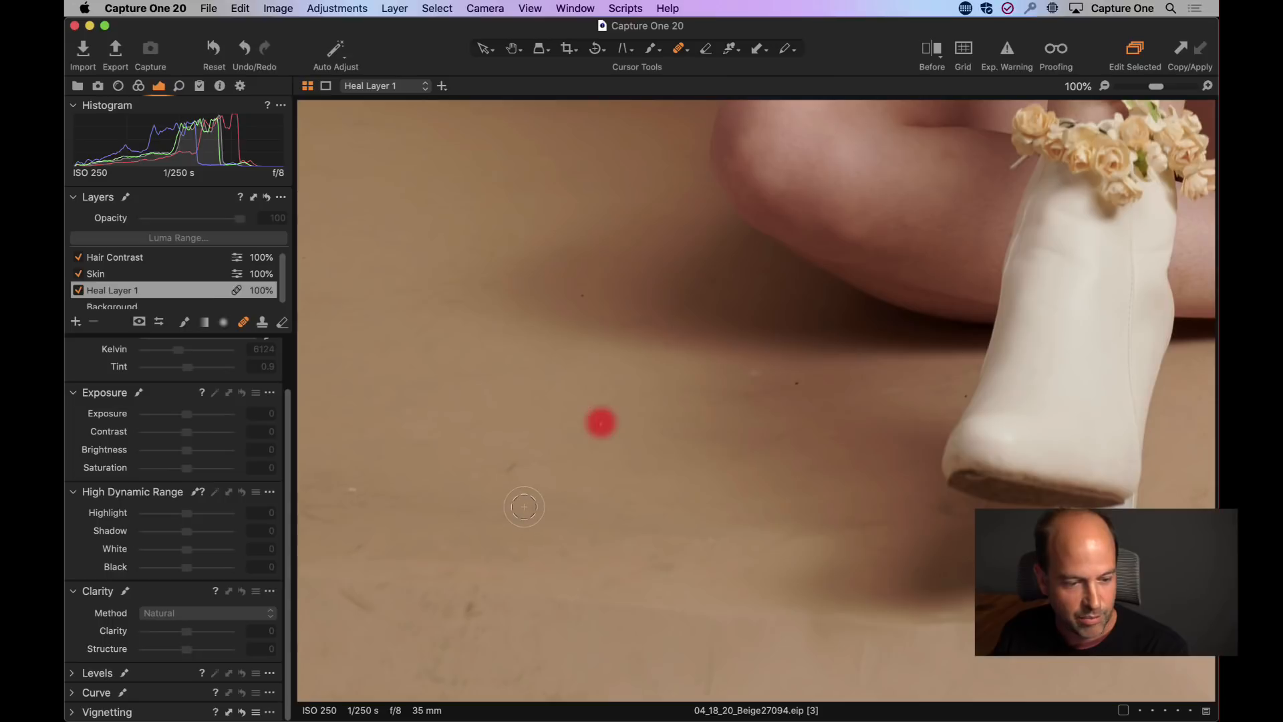
left_click(512, 471)
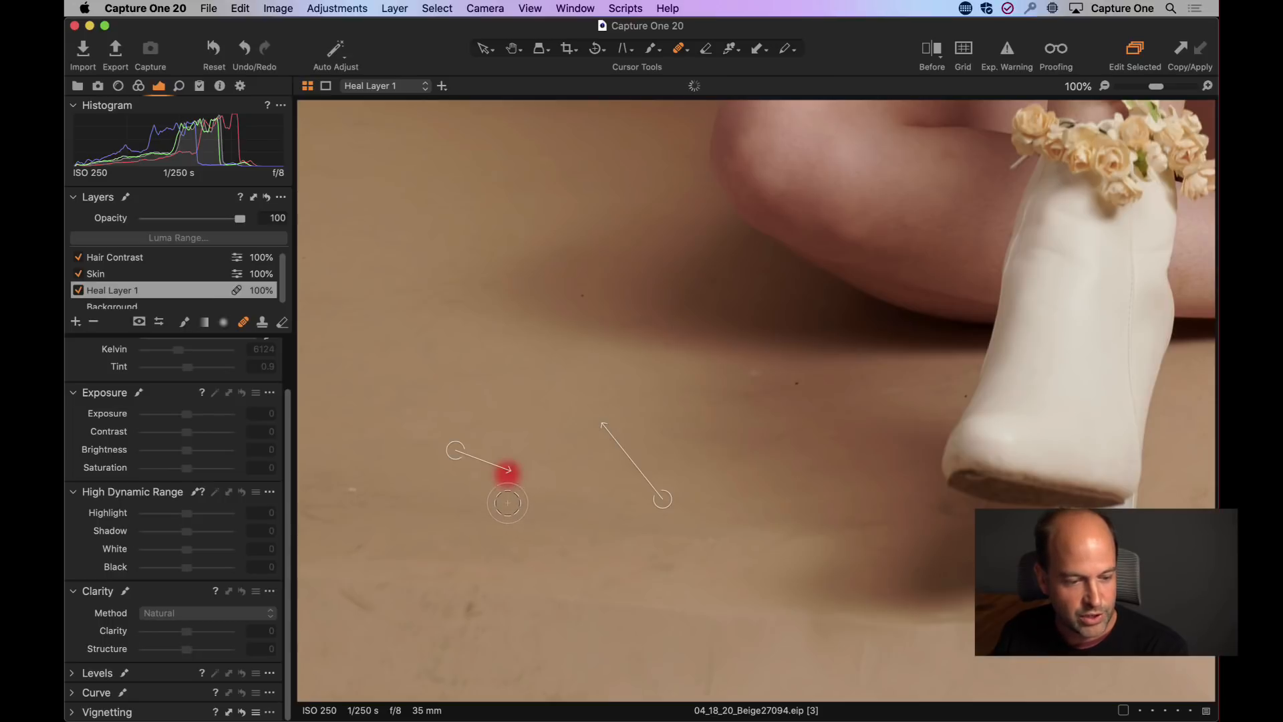
left_click(348, 488)
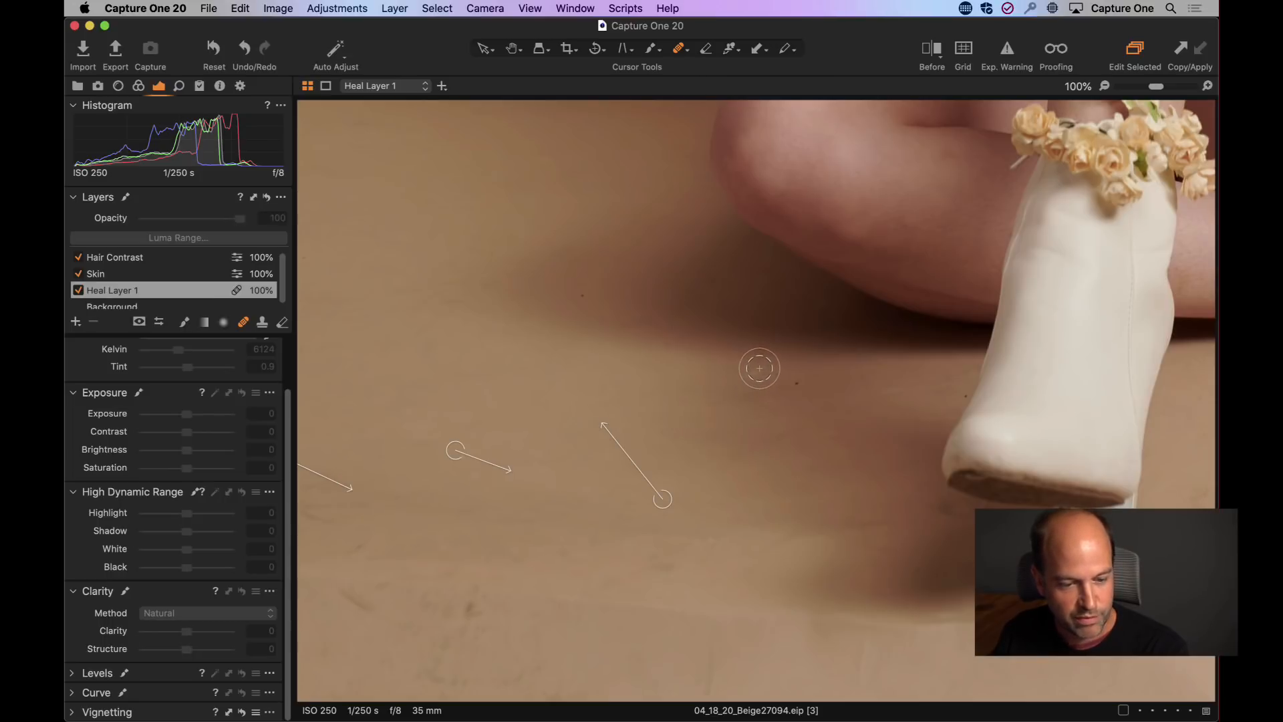
left_click(756, 370)
left_click(799, 385)
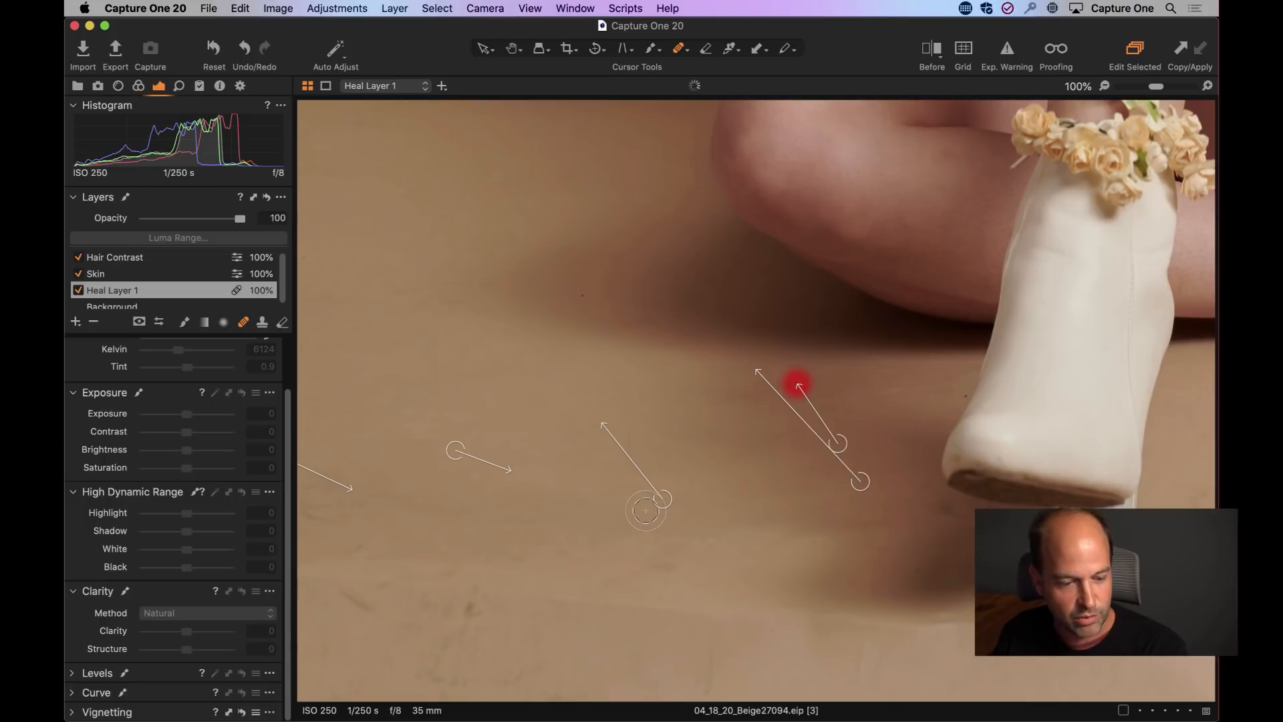
left_click(359, 604)
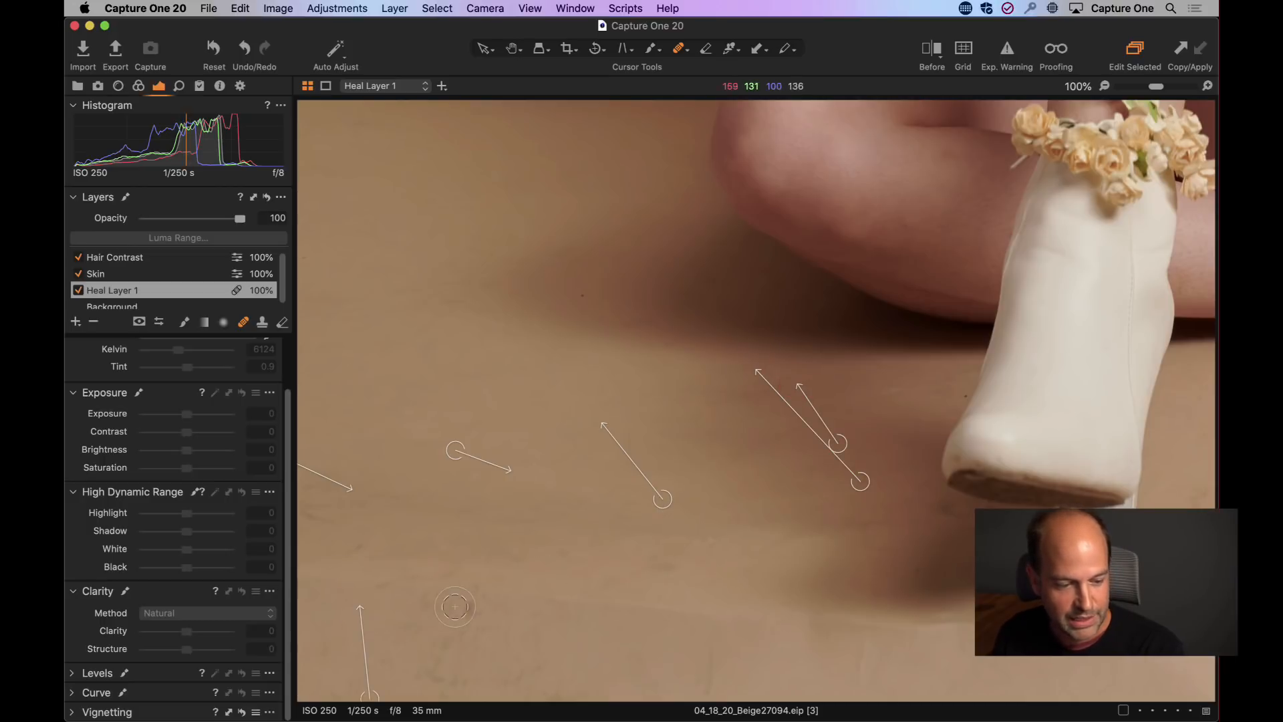
left_click_drag(452, 607, 470, 606)
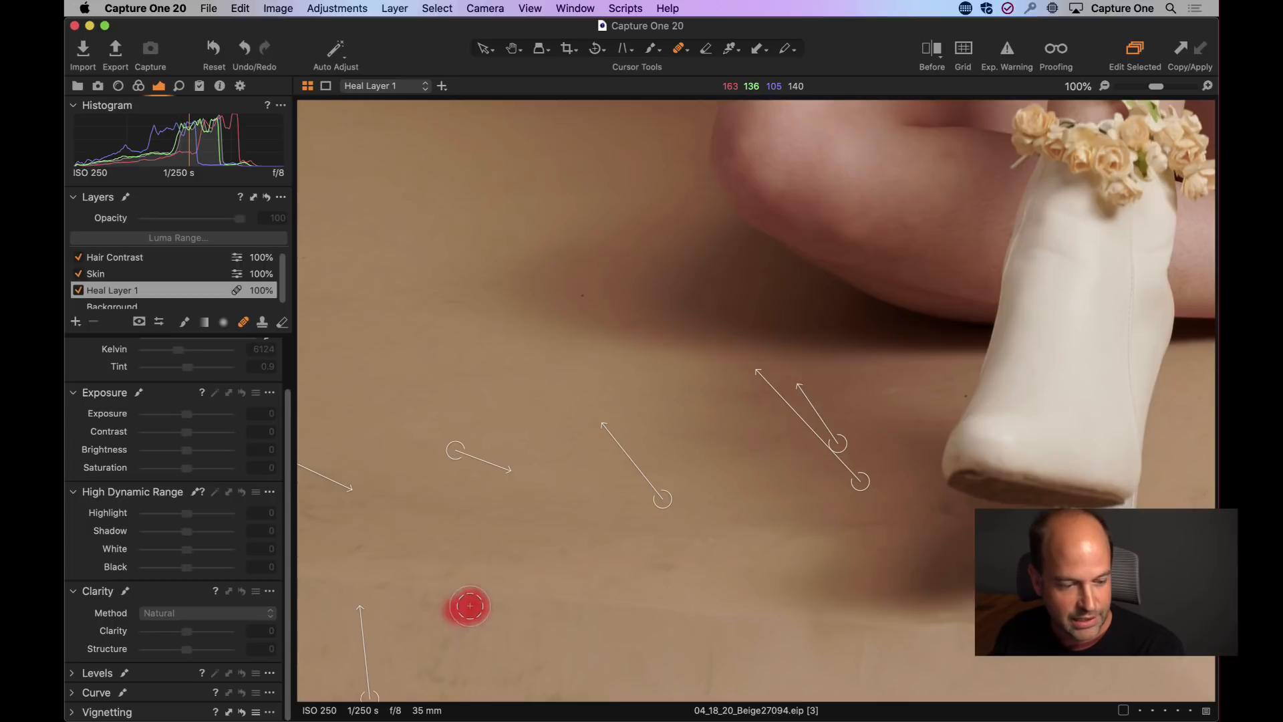
left_click(353, 547)
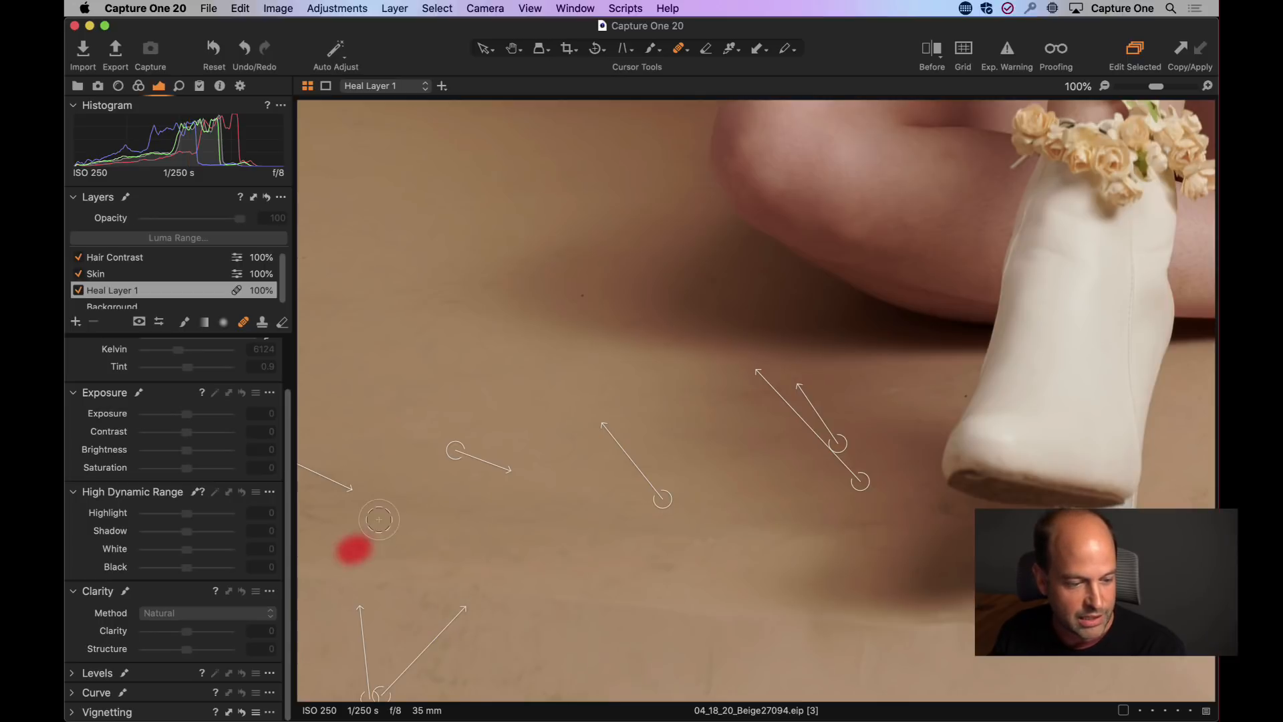
left_click(306, 515)
left_click(579, 291)
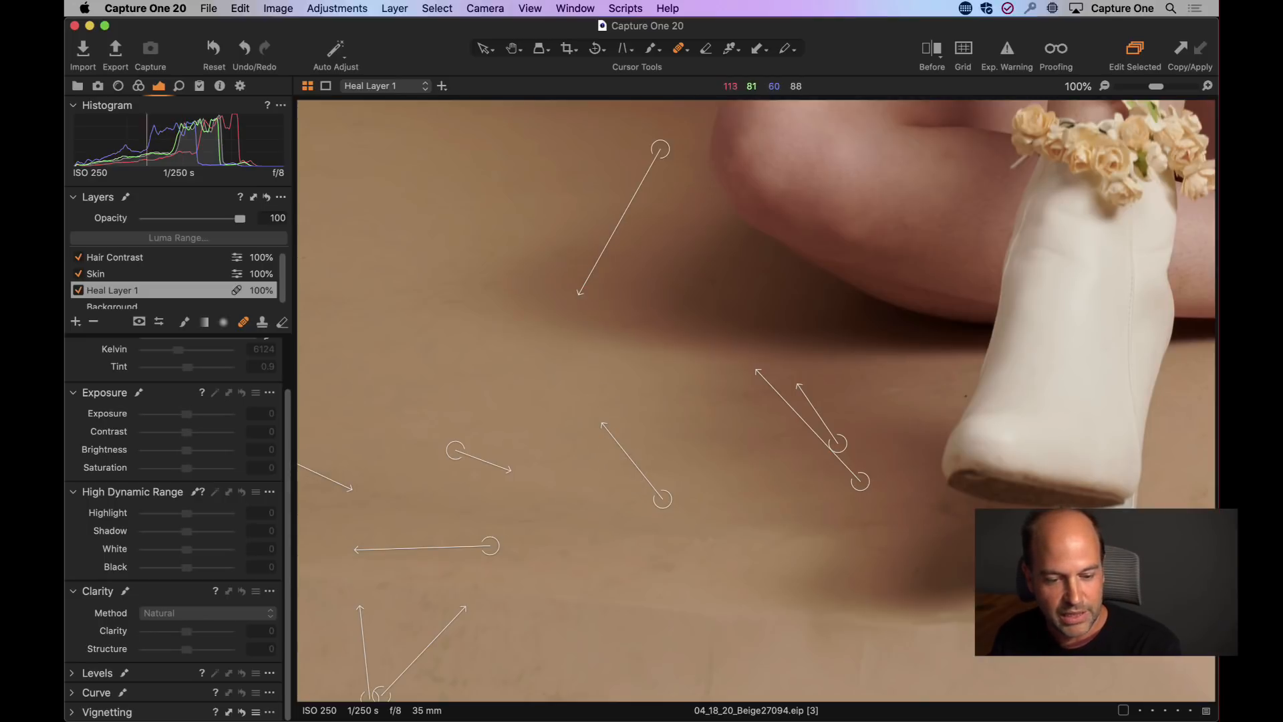
- Reduce the heal brush size and remove the specks on the floor between the two white boots
scroll(920, 553, "right", 8)
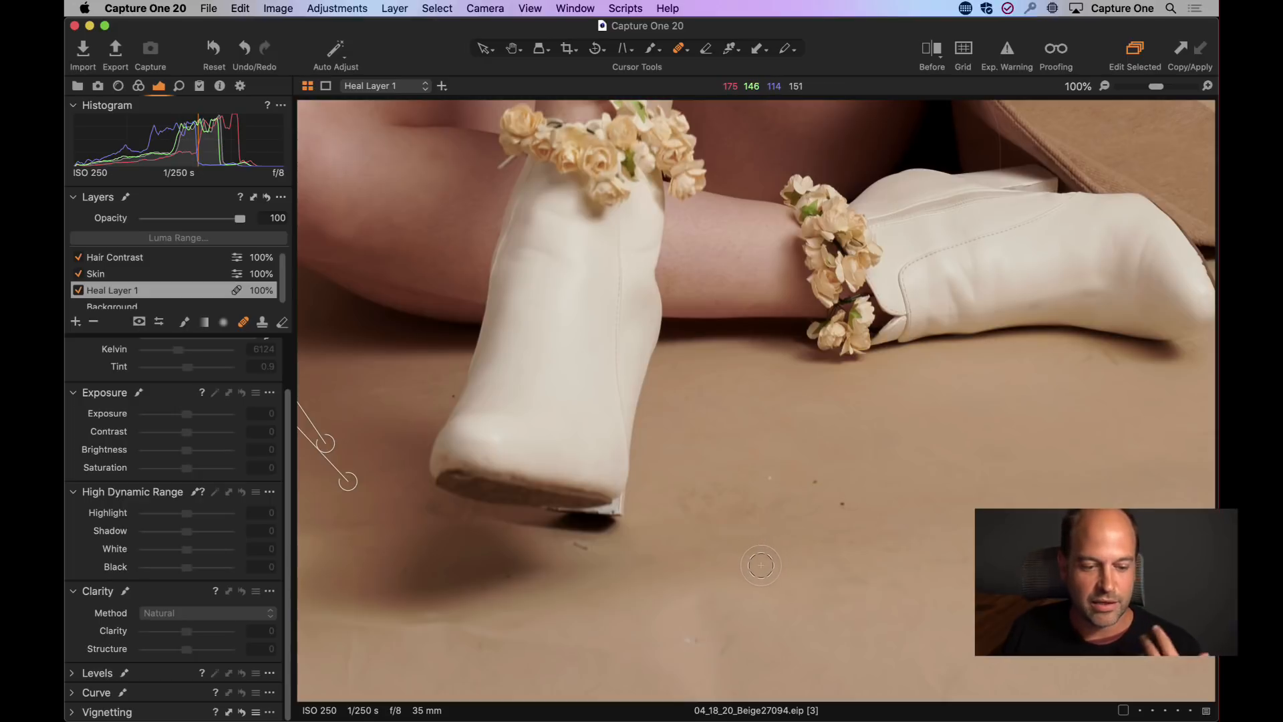
right_click(908, 418)
left_click_drag(901, 417, 906, 417)
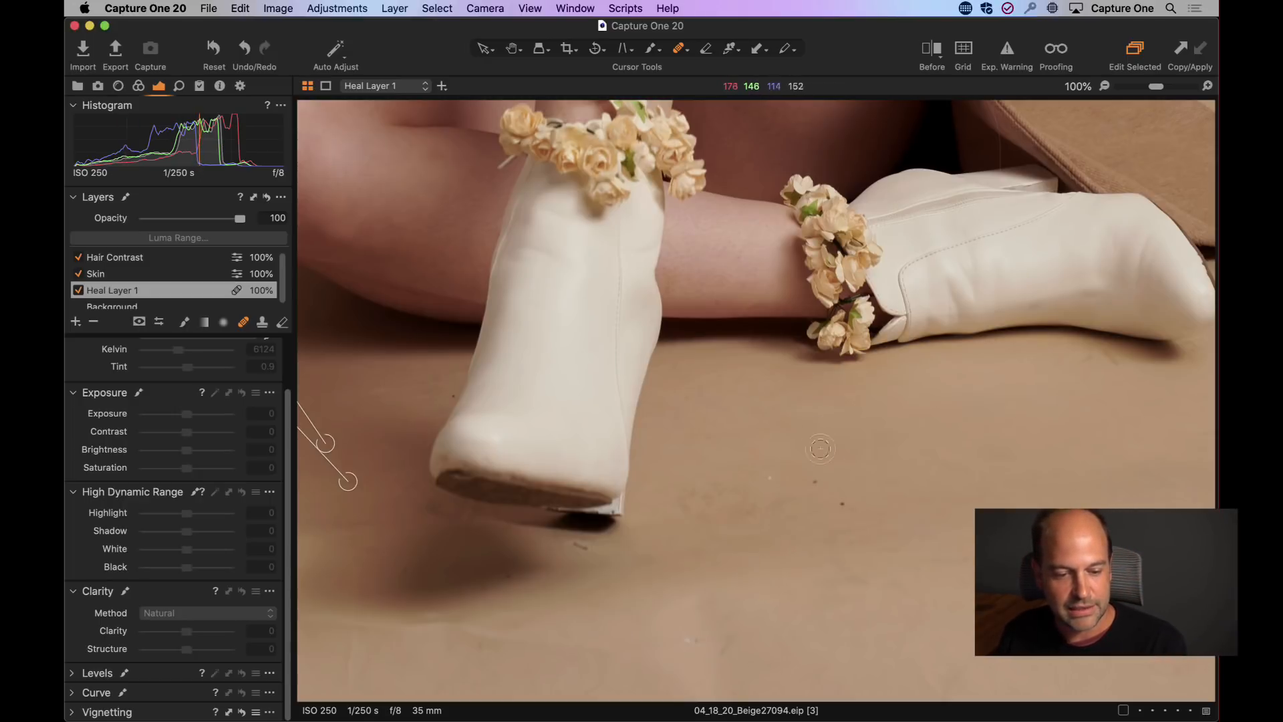
left_click(816, 481)
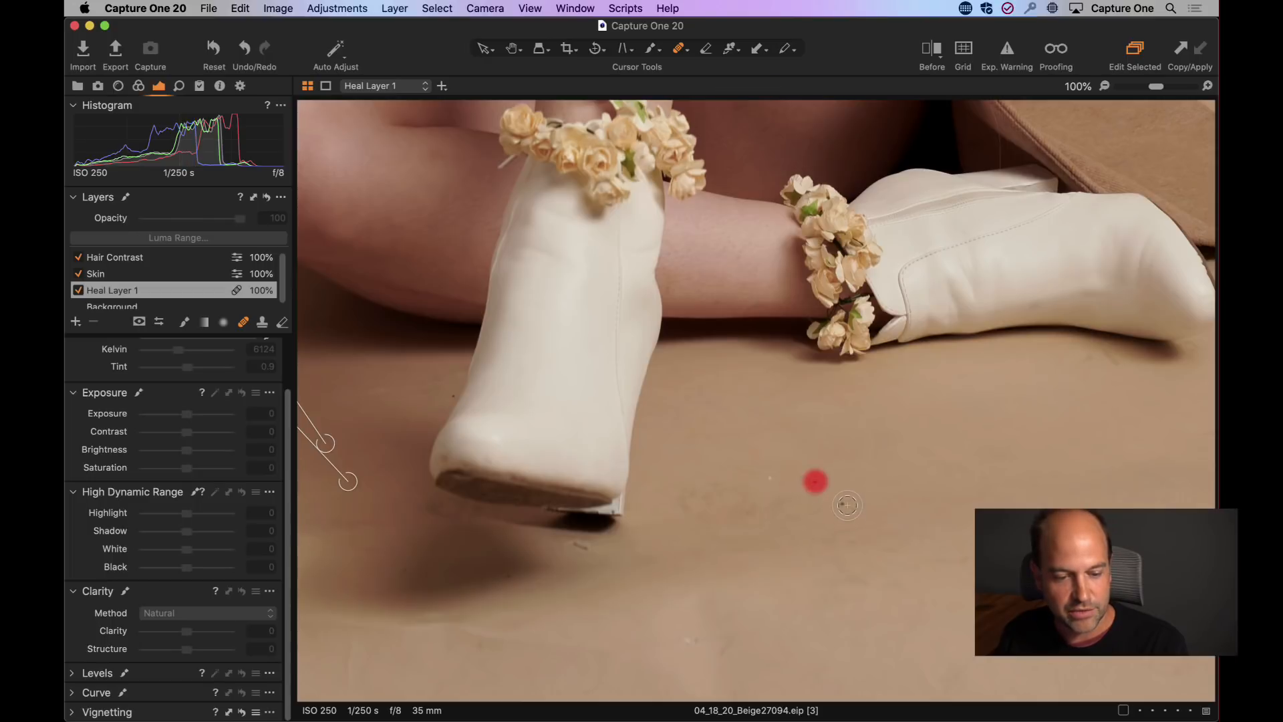
left_click(842, 505)
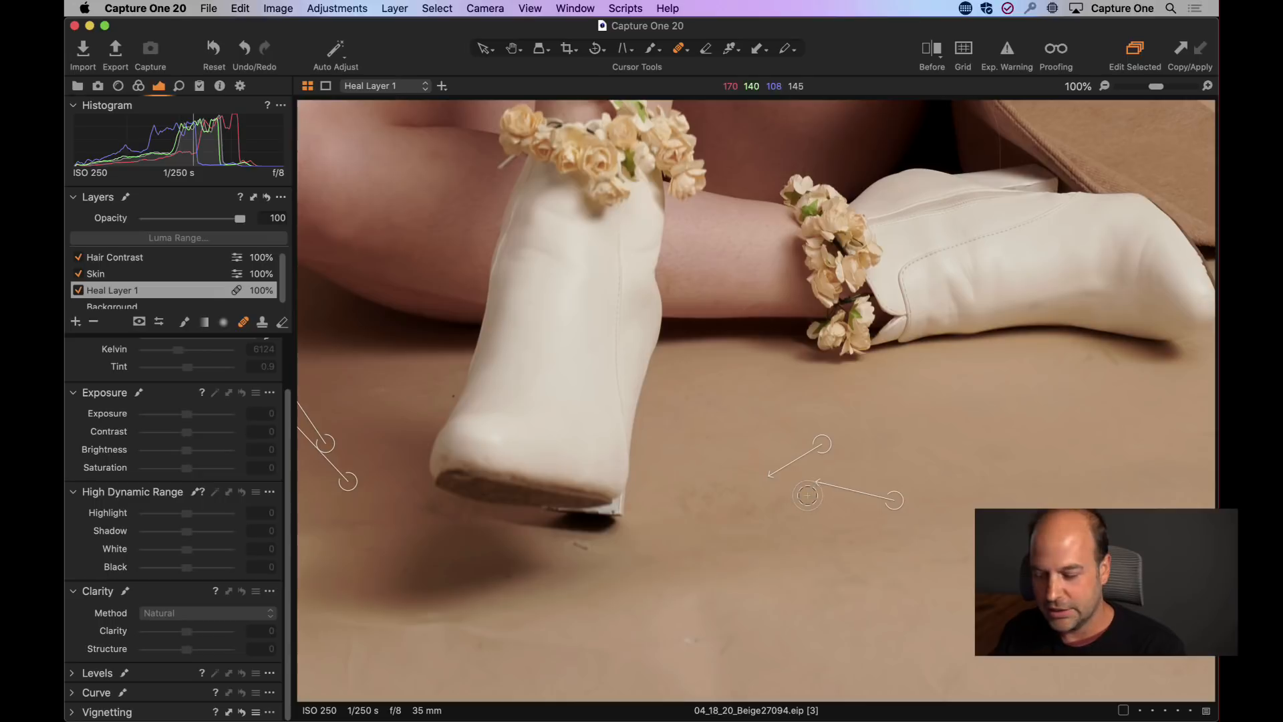
- Add a new filled adjustment layer and name it Background fix
key("h")
double_click(454, 367)
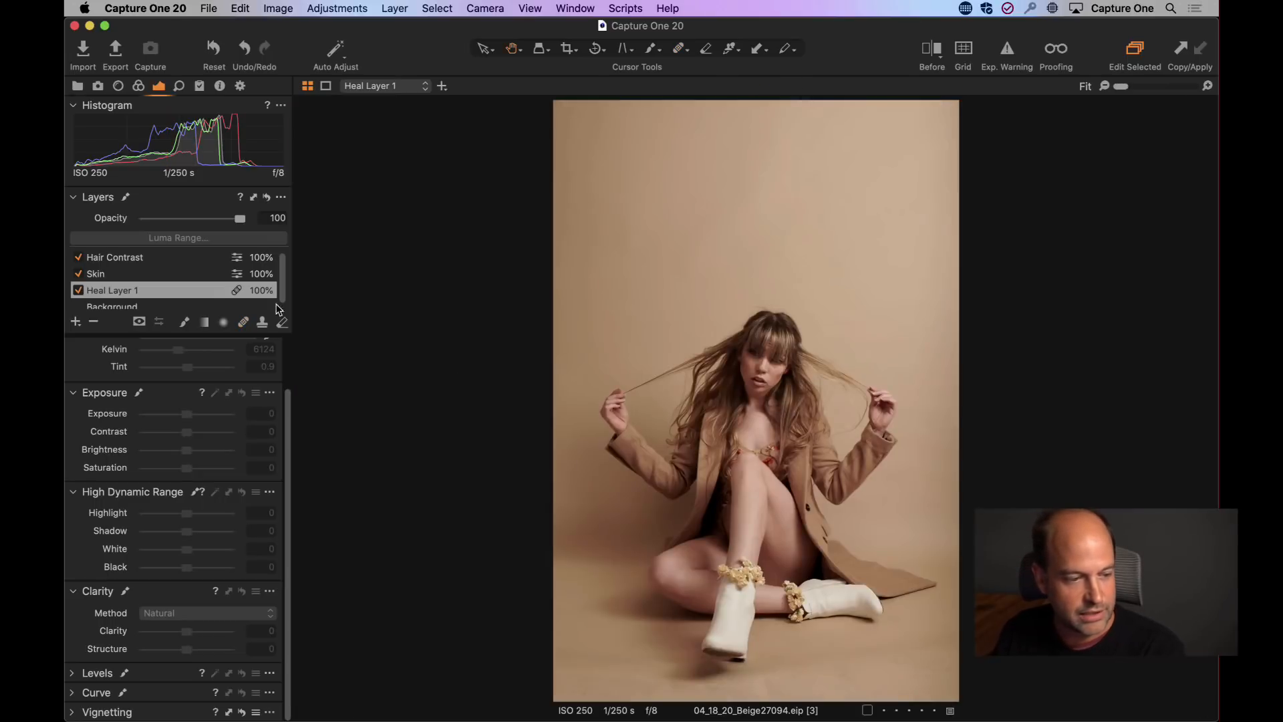
left_click(77, 324)
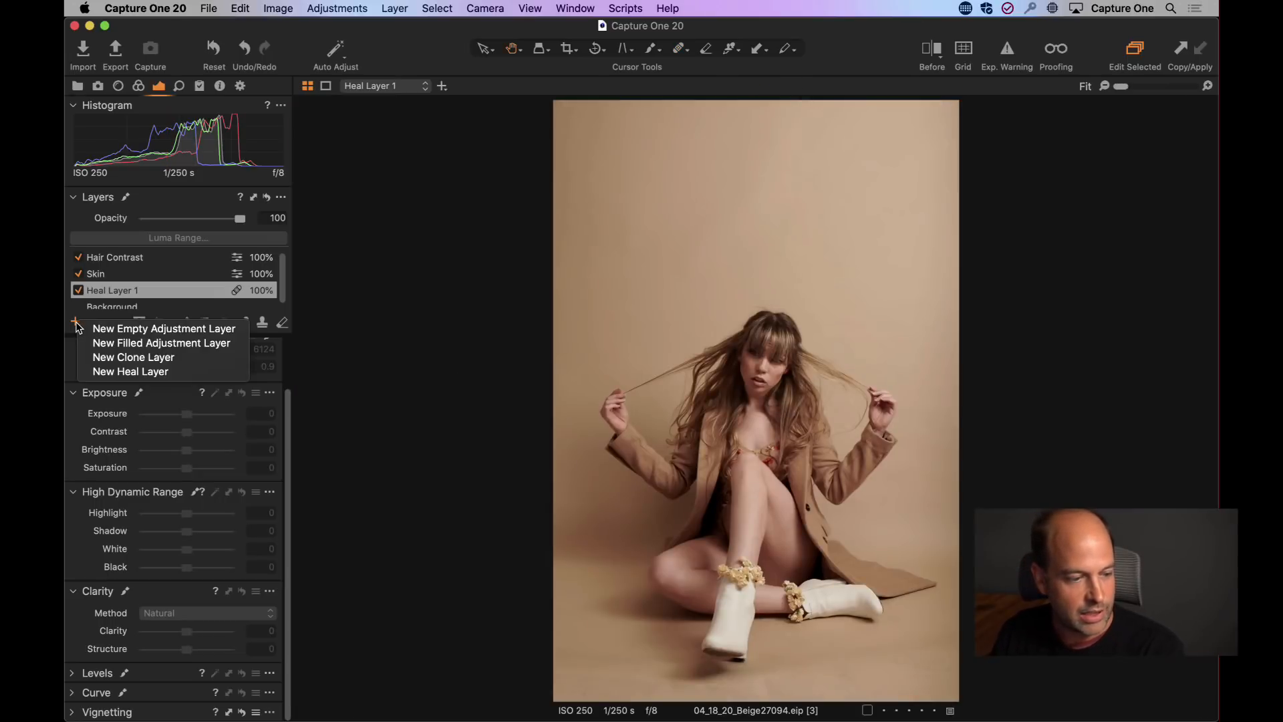
left_click(103, 343)
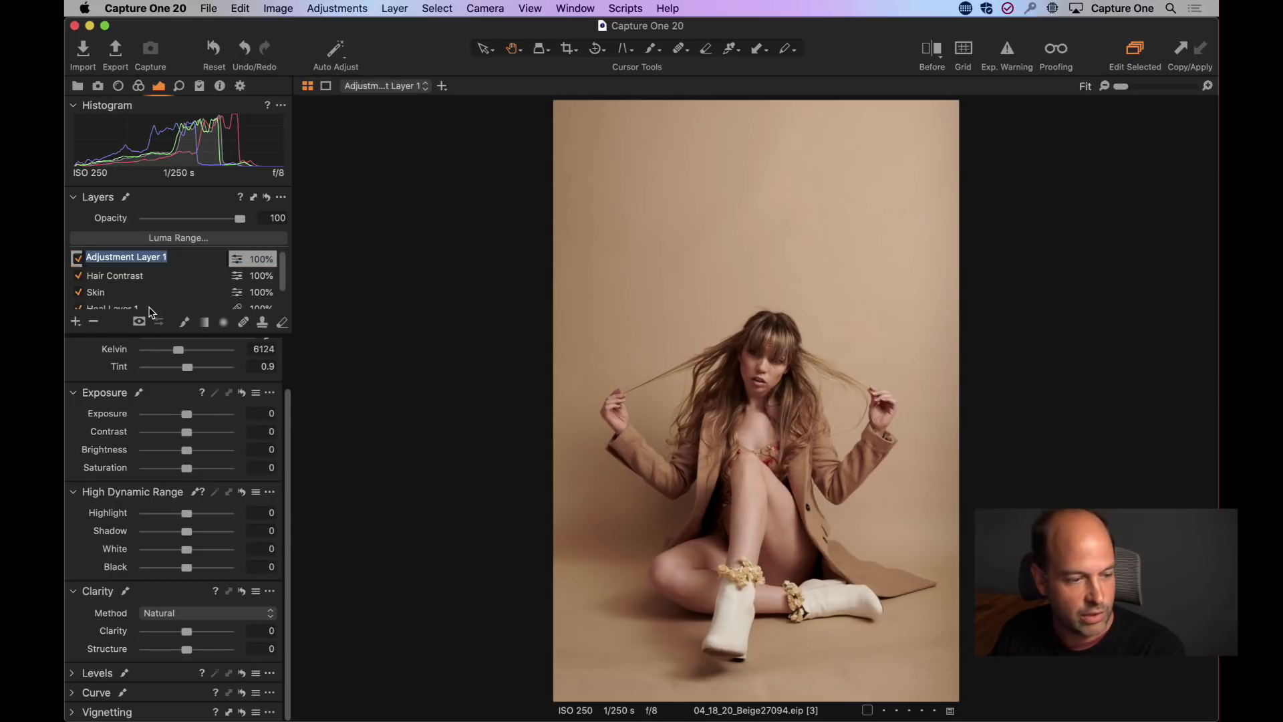
type("Backgroun")
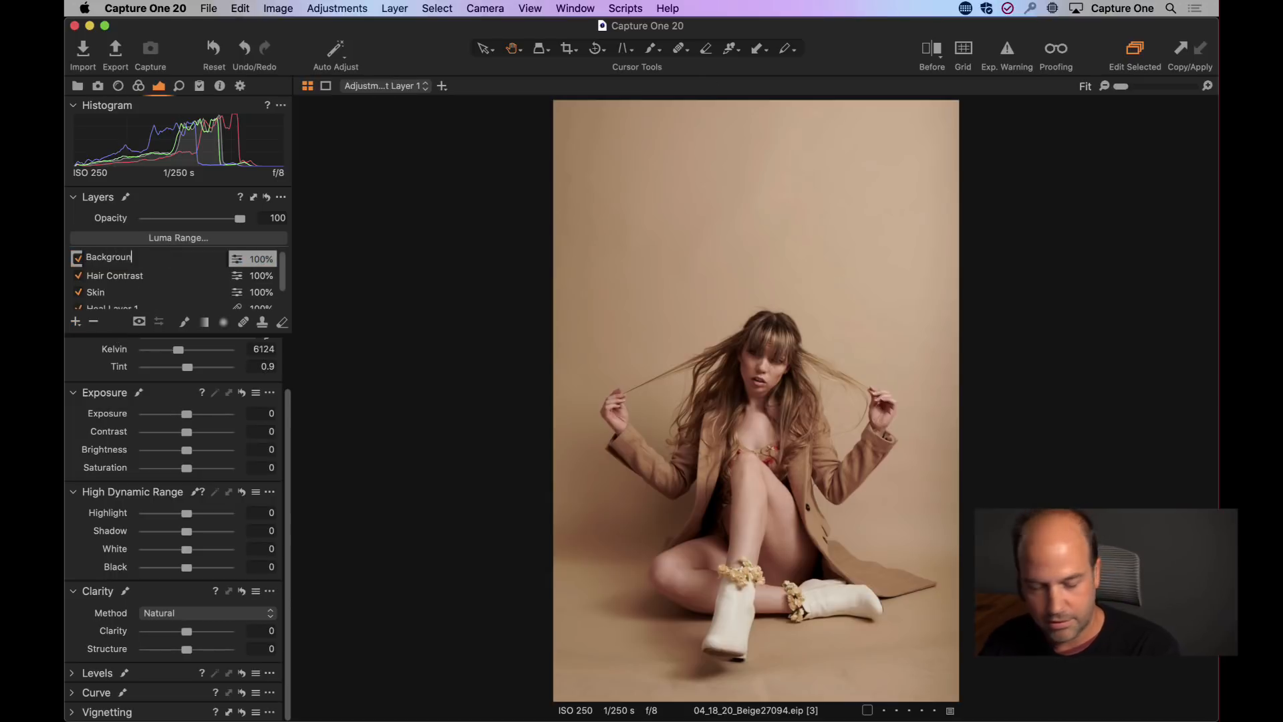
type("d fix")
key("Return")
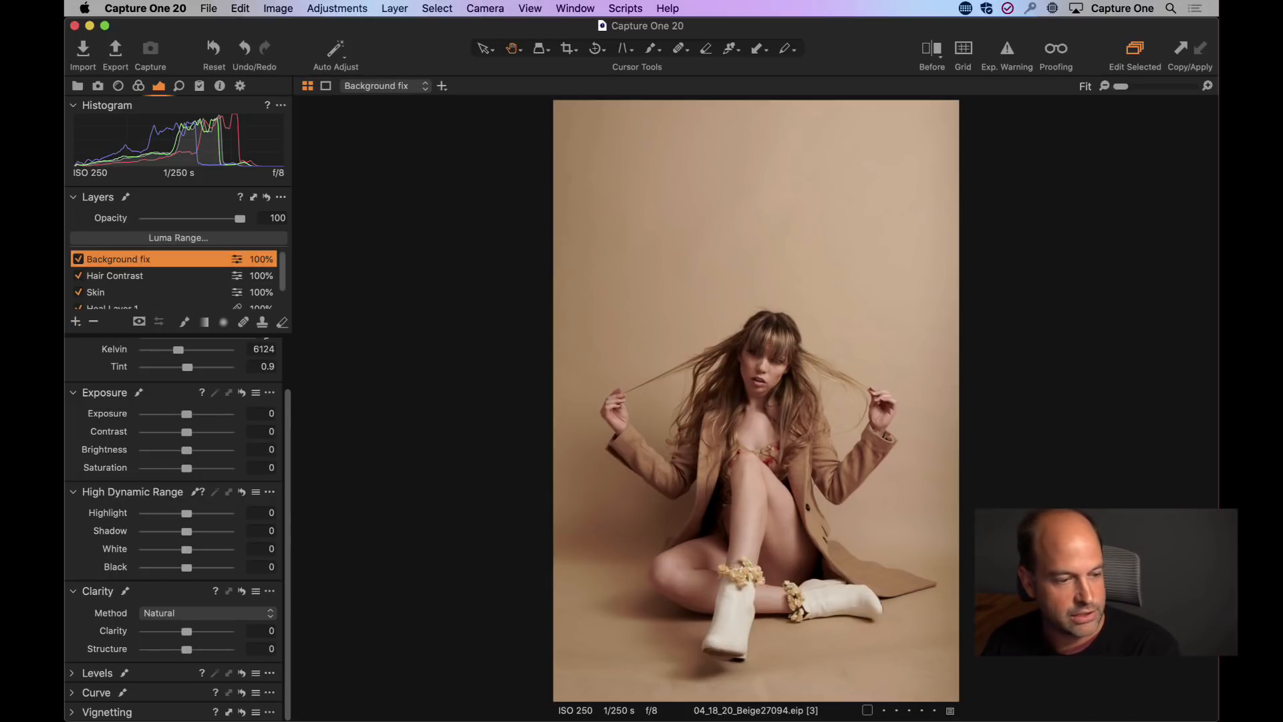
- Sample the beige backdrop with the Skin Tone color editor on the Background fix layer and widen its color range out to the wheel's edge
left_click(139, 87)
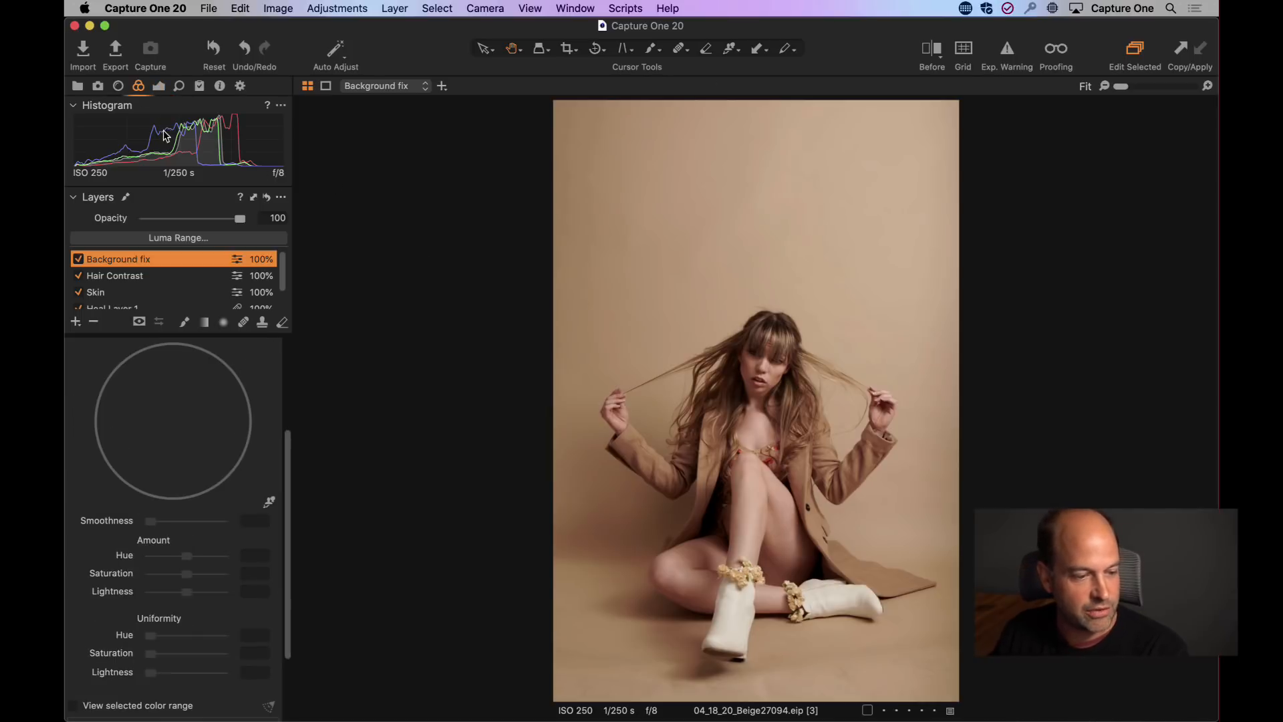
scroll(276, 399, "up", 5)
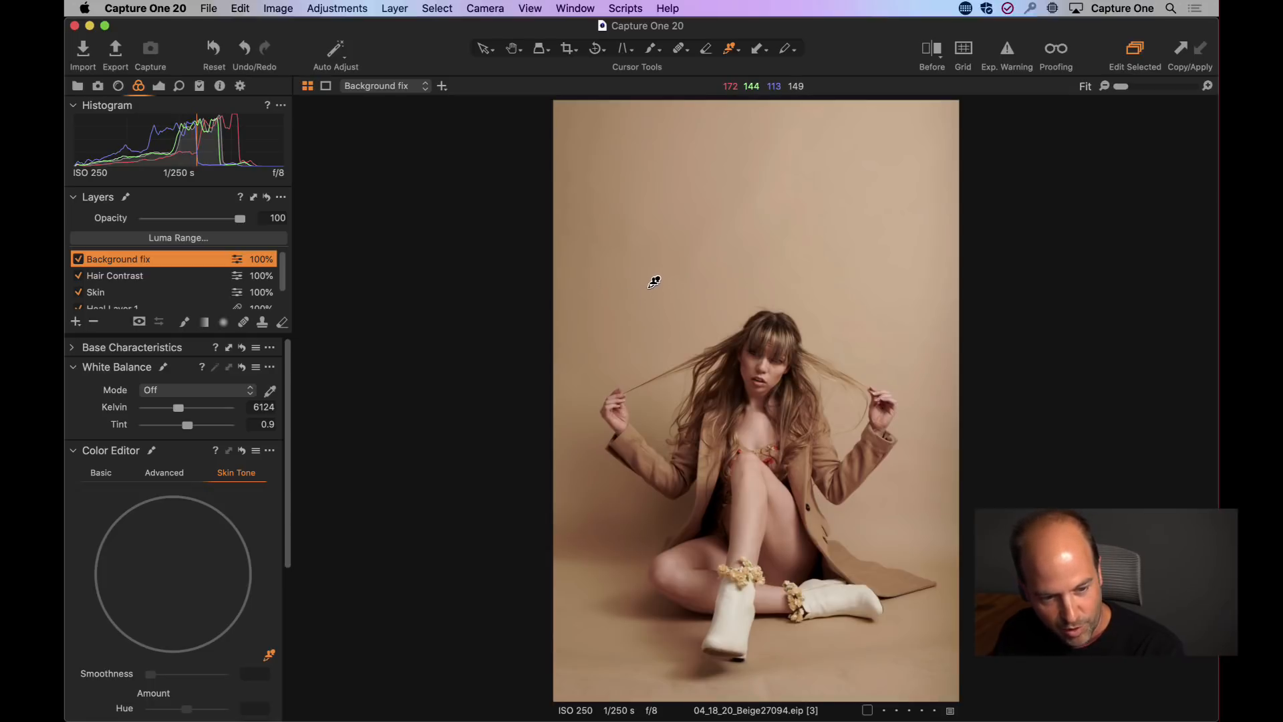
left_click(652, 281)
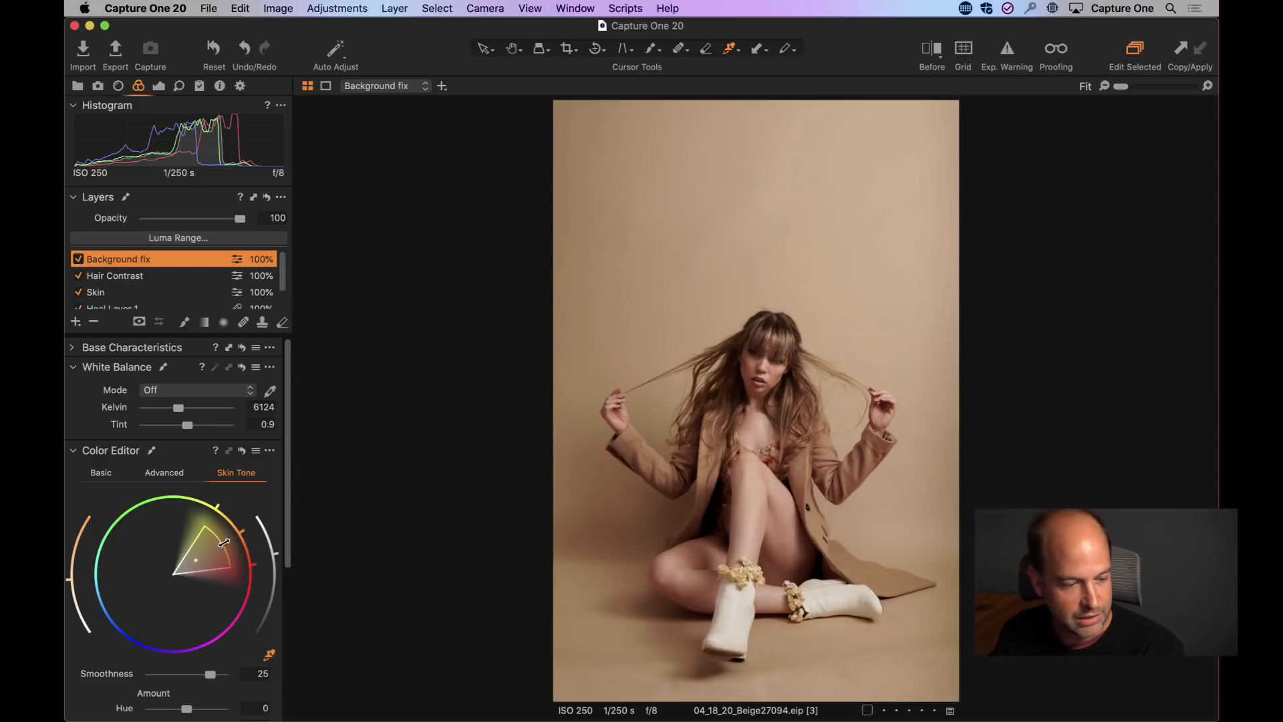
left_click_drag(224, 542, 235, 587)
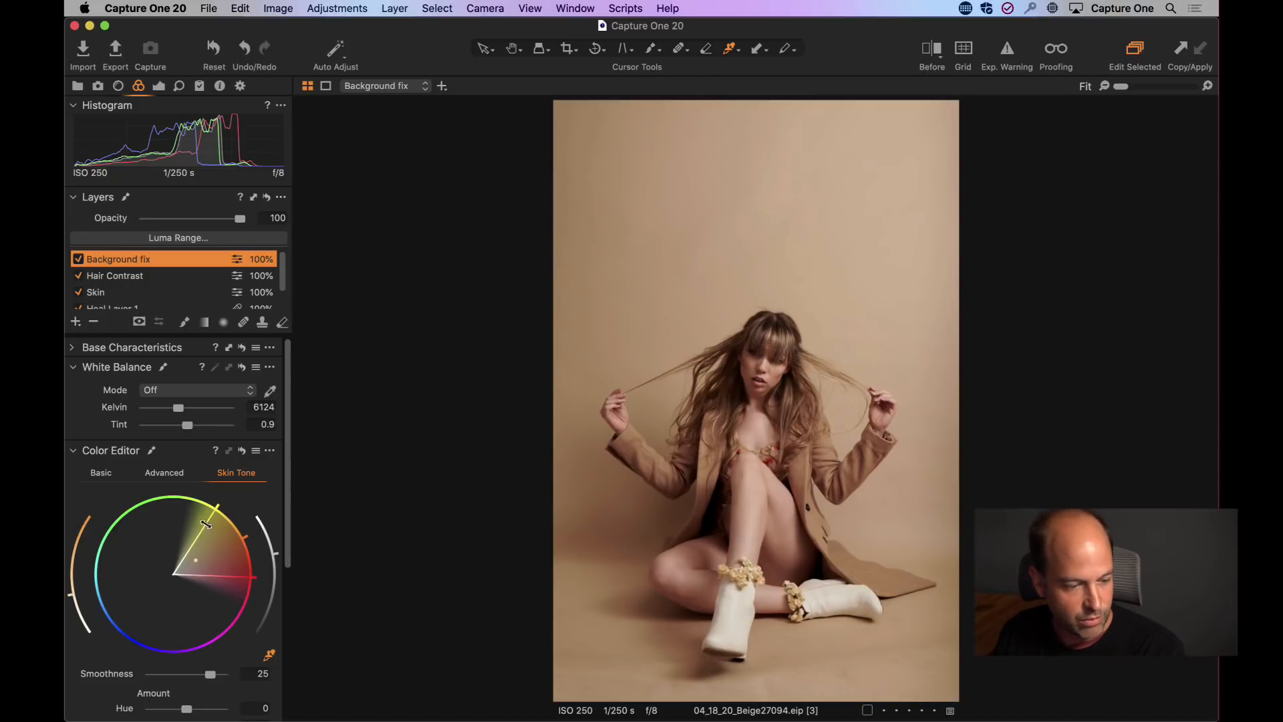
- Set the Skin Tone uniformity for hue, saturation and lightness to 100 each on the Background fix layer
scroll(281, 491, "down", 5)
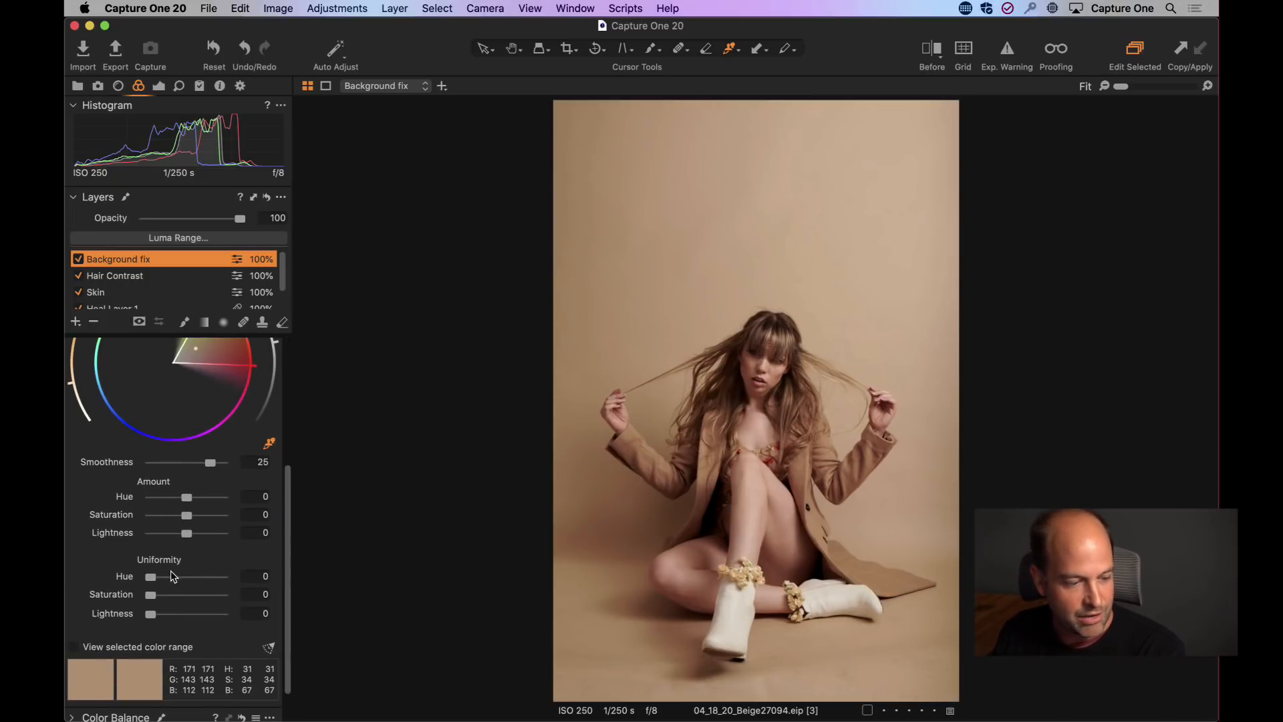
left_click_drag(152, 578, 299, 608)
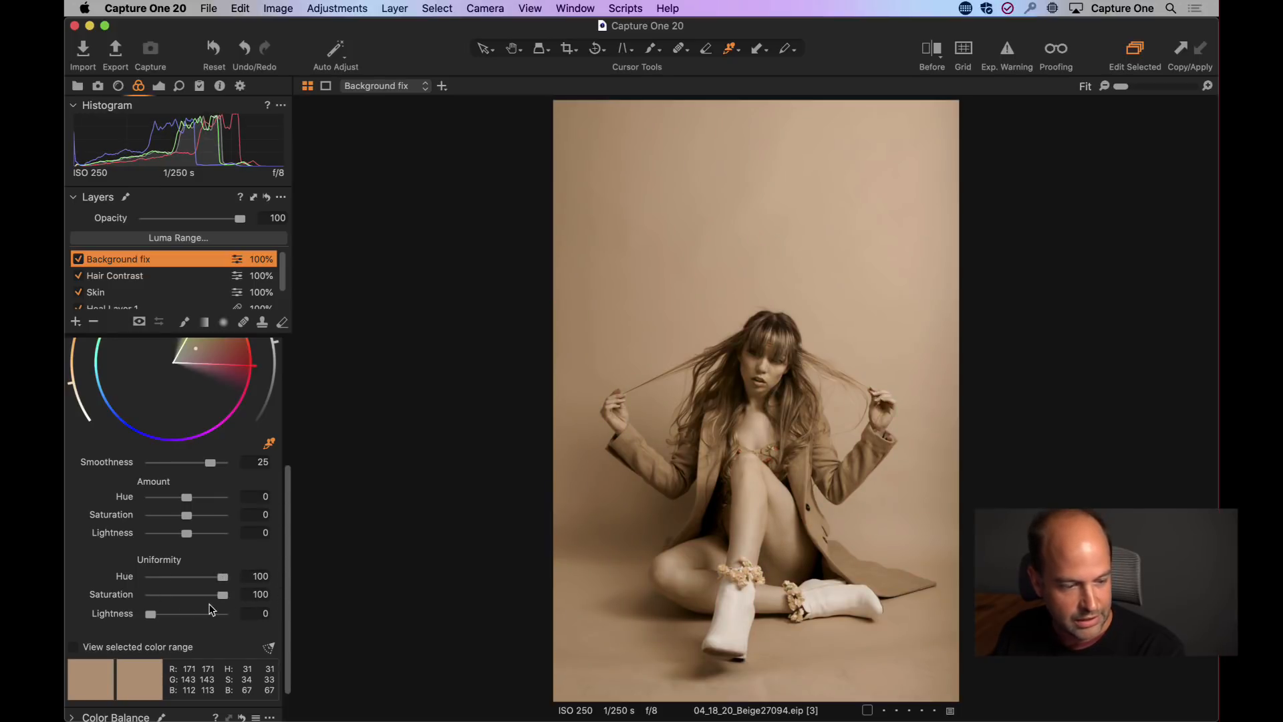
left_click_drag(152, 613, 309, 628)
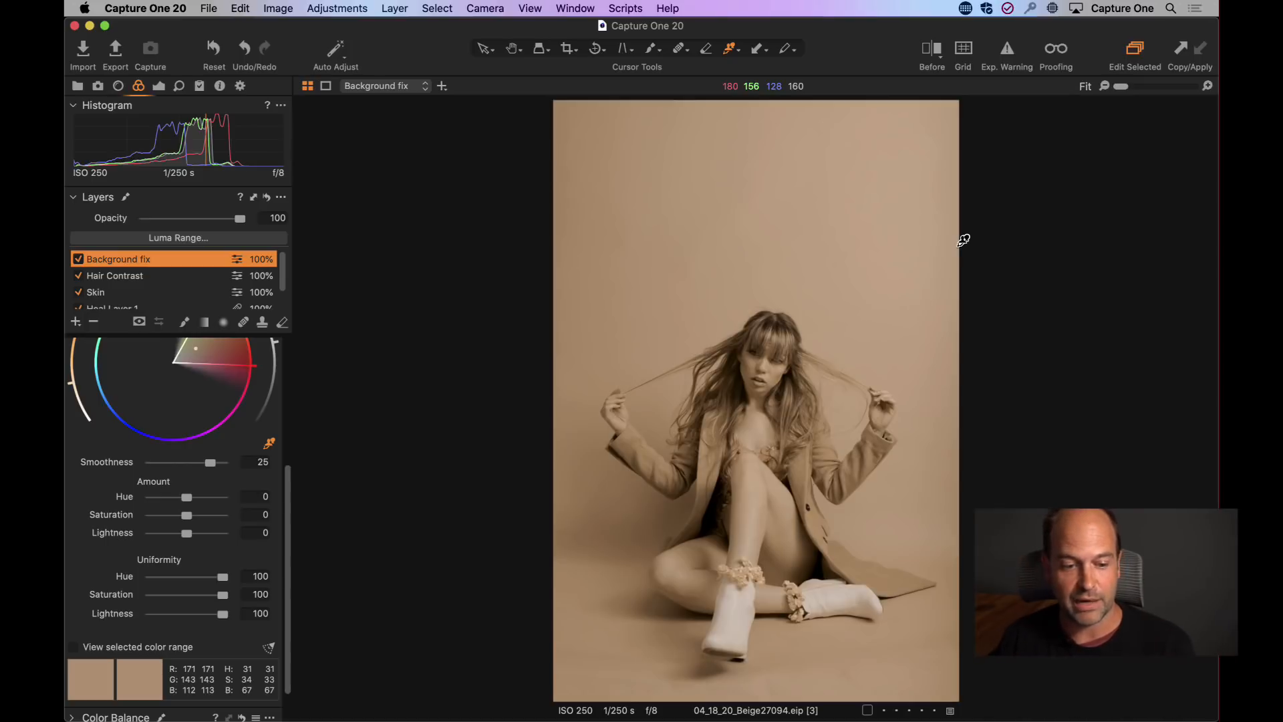
- Compare the backdrop with Lightness uniformity at 0 and at 100, leaving it at 100
left_click_drag(223, 614, 68, 632)
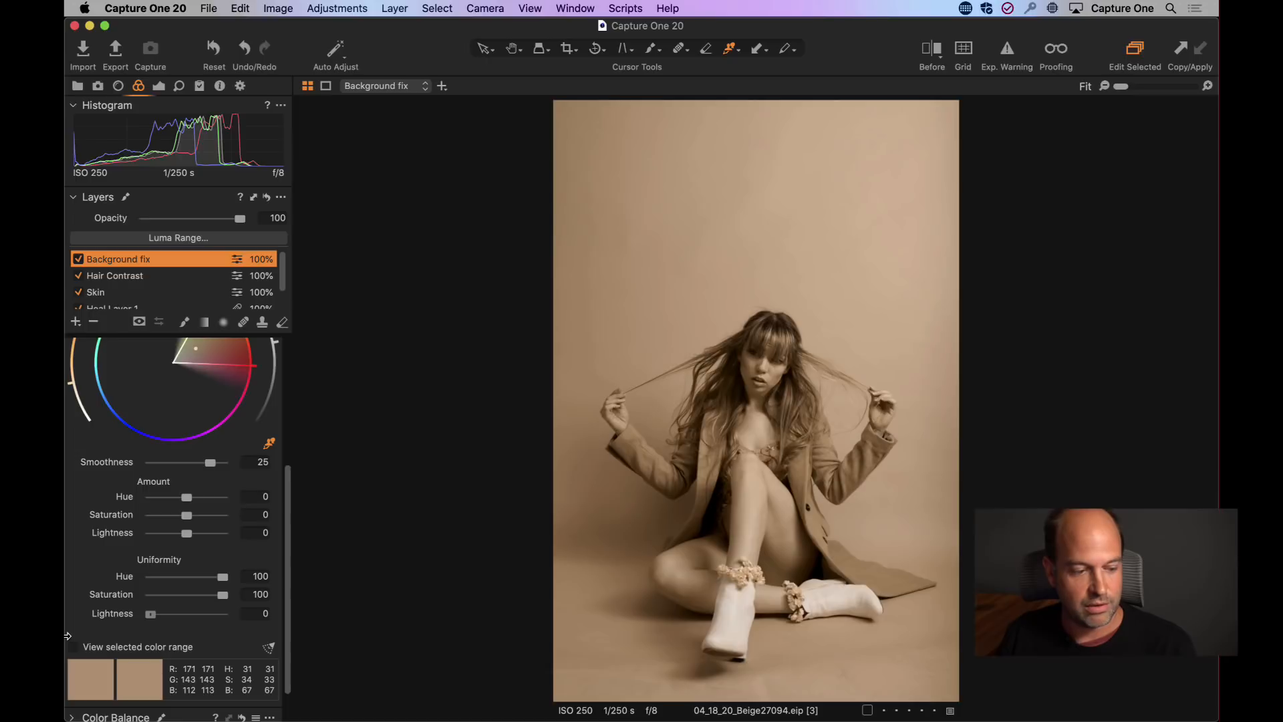
left_click_drag(140, 624, 321, 617)
left_click_drag(225, 614, 133, 616)
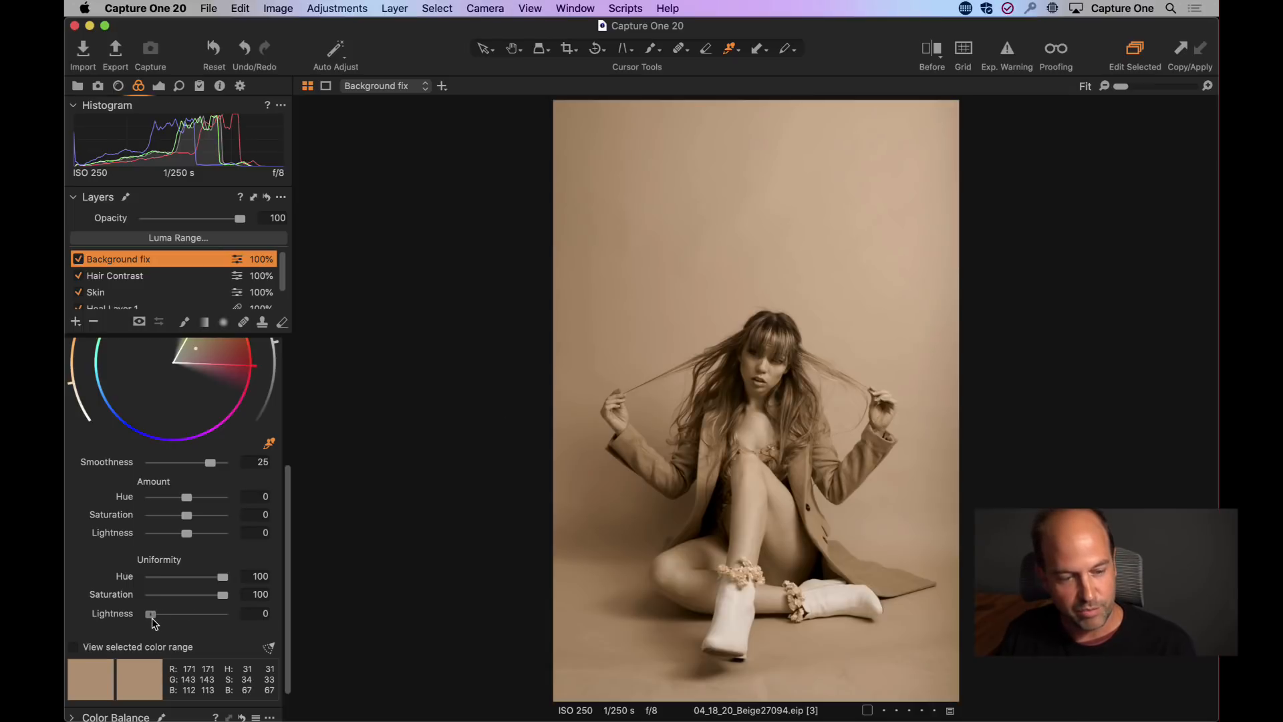
left_click_drag(151, 615, 279, 631)
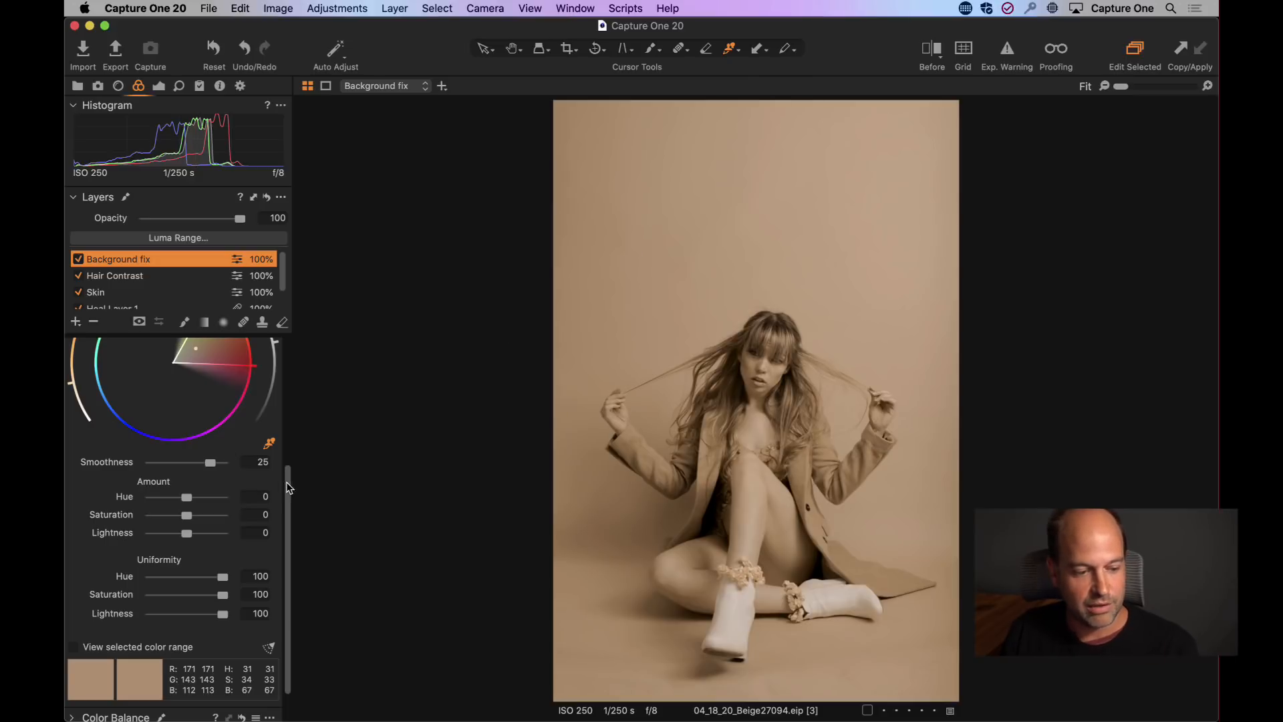
- Clear the Background fix layer's mask and brush a new mask over the backdrop and floor around the model
scroll(288, 487, "up", 5)
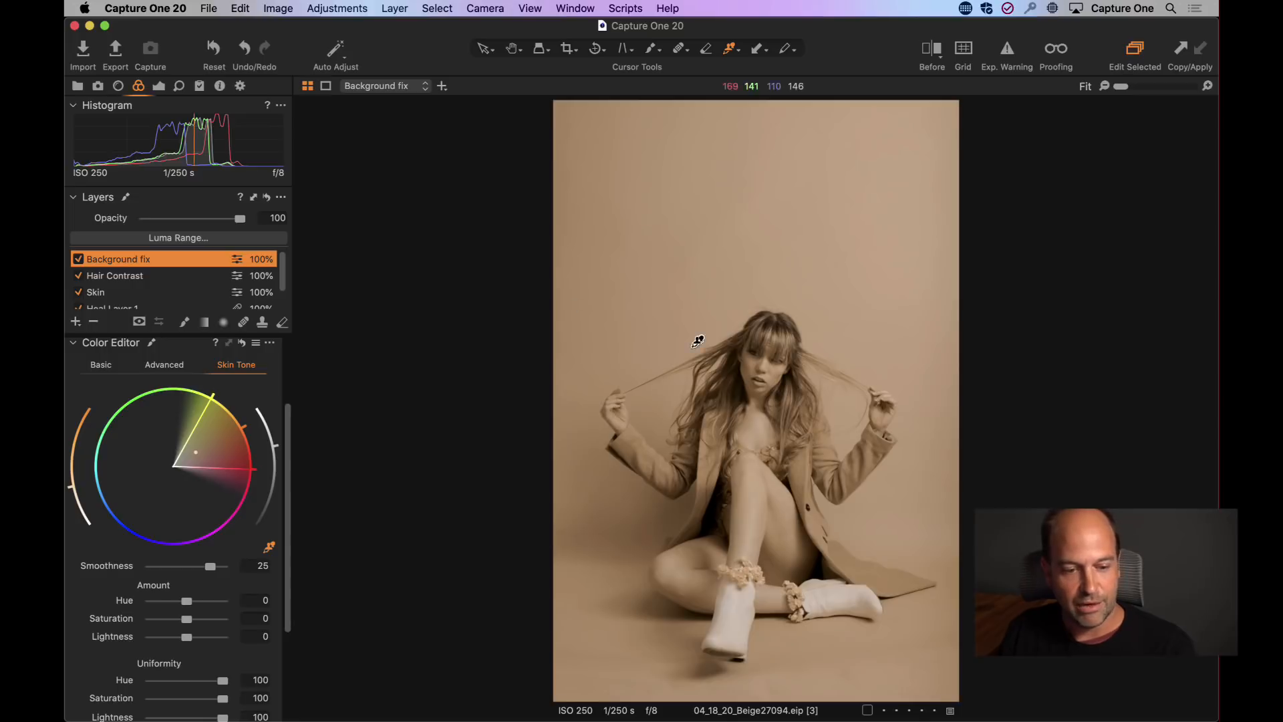
right_click(137, 262)
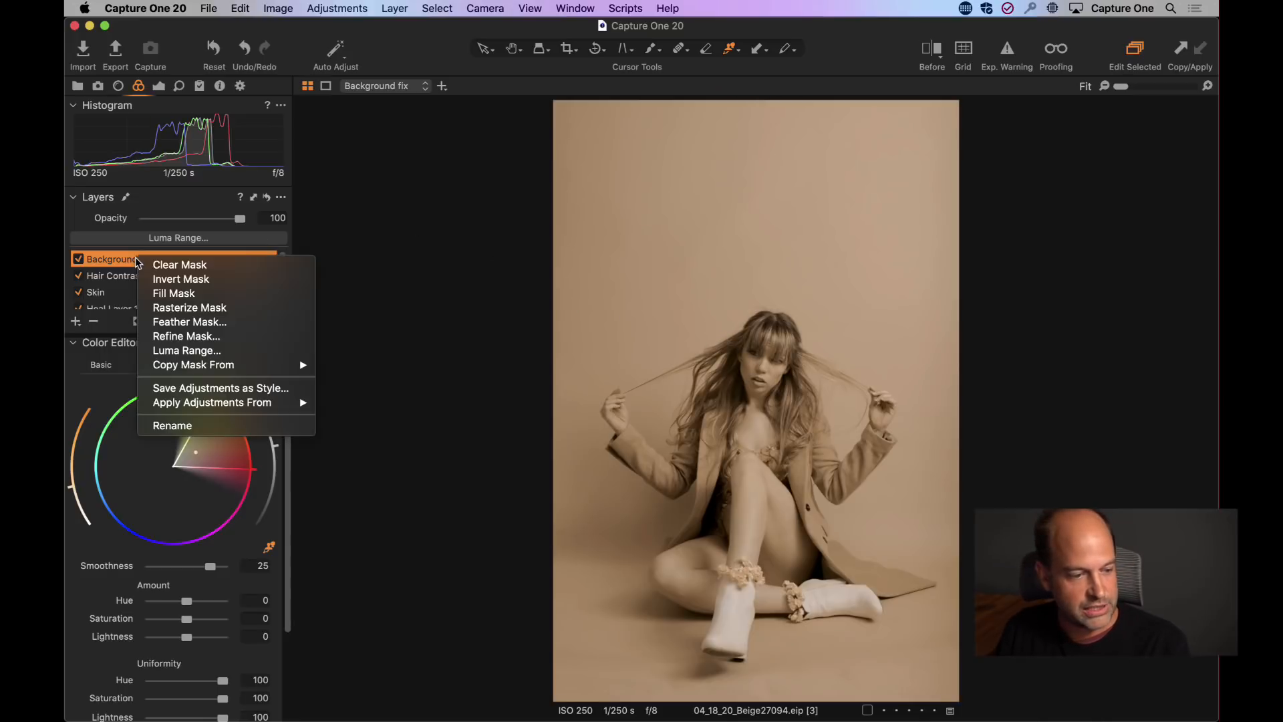
left_click(181, 265)
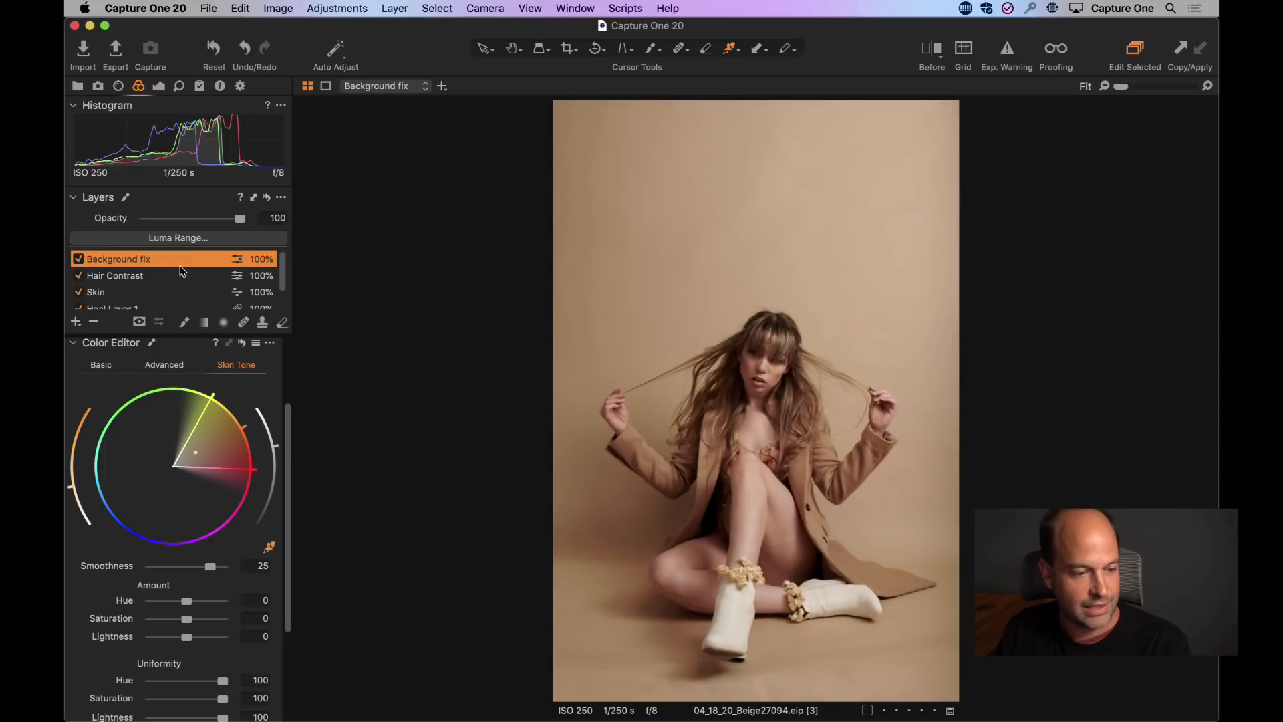
right_click(586, 573)
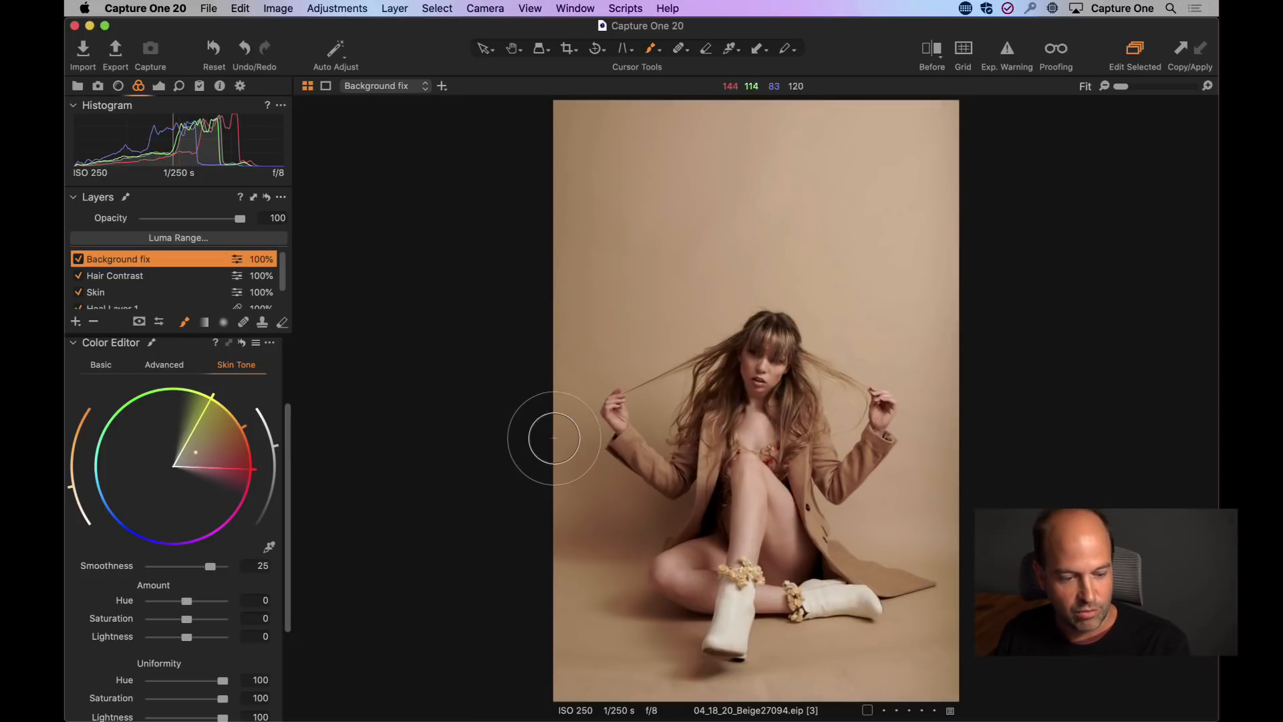
mouse_move(569, 619)
left_mouse_down()
mouse_move(572, 655)
mouse_move(618, 685)
mouse_move(577, 653)
mouse_move(572, 594)
mouse_move(595, 587)
mouse_move(631, 698)
mouse_move(759, 693)
mouse_move(878, 669)
mouse_move(835, 667)
mouse_move(838, 646)
mouse_move(888, 667)
mouse_move(936, 638)
mouse_move(931, 658)
mouse_move(803, 663)
mouse_move(810, 674)
mouse_move(744, 692)
mouse_move(650, 677)
mouse_move(559, 610)
left_mouse_up()
mouse_move(605, 146)
left_mouse_down()
mouse_move(596, 107)
mouse_move(618, 309)
mouse_move(582, 180)
mouse_move(681, 112)
mouse_move(828, 87)
mouse_move(885, 207)
mouse_move(770, 205)
left_mouse_up()
mouse_move(579, 577)
left_mouse_down()
mouse_move(559, 587)
mouse_move(547, 655)
mouse_move(608, 675)
mouse_move(743, 692)
mouse_move(955, 668)
mouse_move(712, 688)
mouse_move(561, 625)
mouse_move(582, 577)
mouse_move(643, 646)
mouse_move(736, 688)
mouse_move(911, 651)
mouse_move(1000, 656)
left_mouse_up()
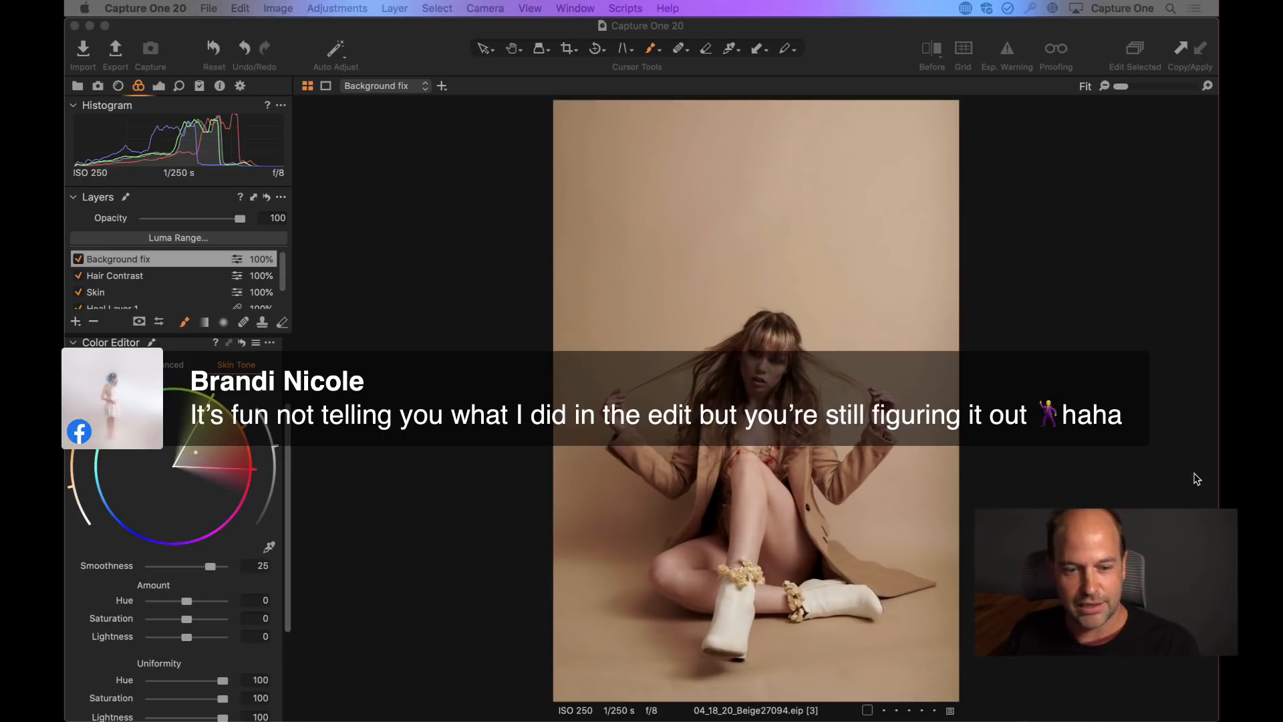
- Compare the edited variant with the finished TIFF in the image browser, examining the hair at 100%
left_click(1105, 482)
key("super+b")
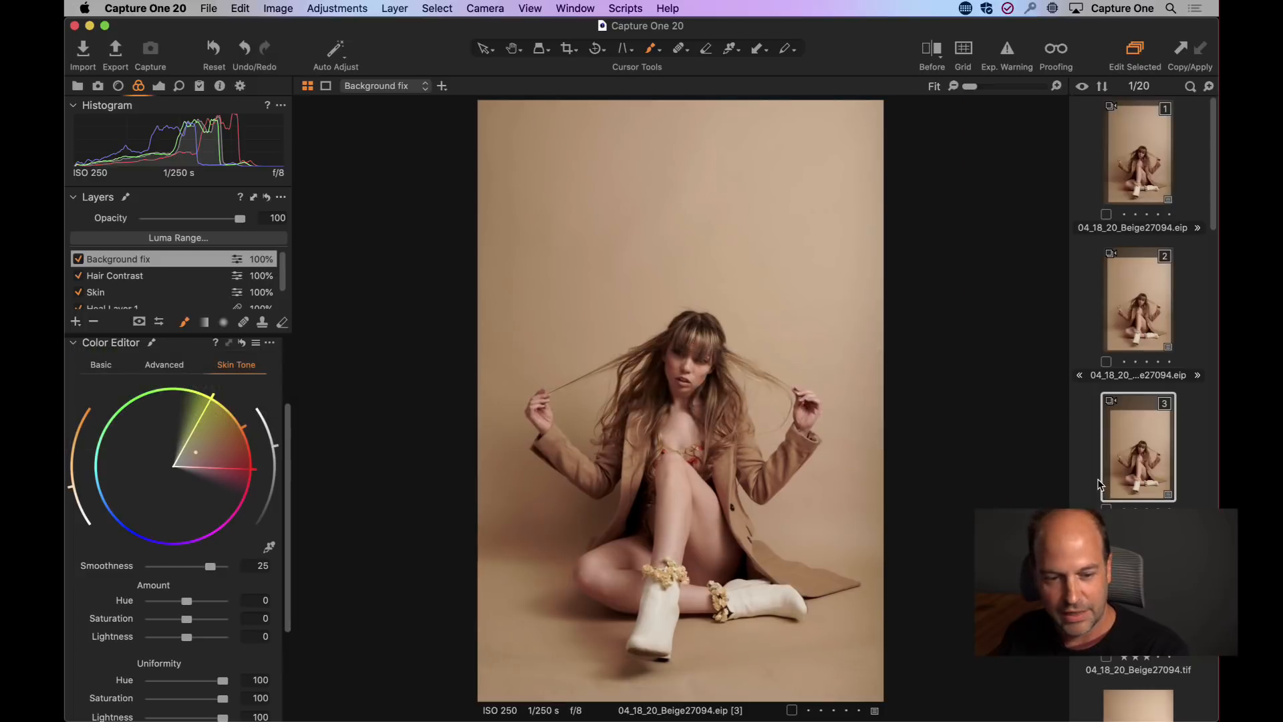
scroll(1149, 498, "down", 3)
left_click(1130, 488)
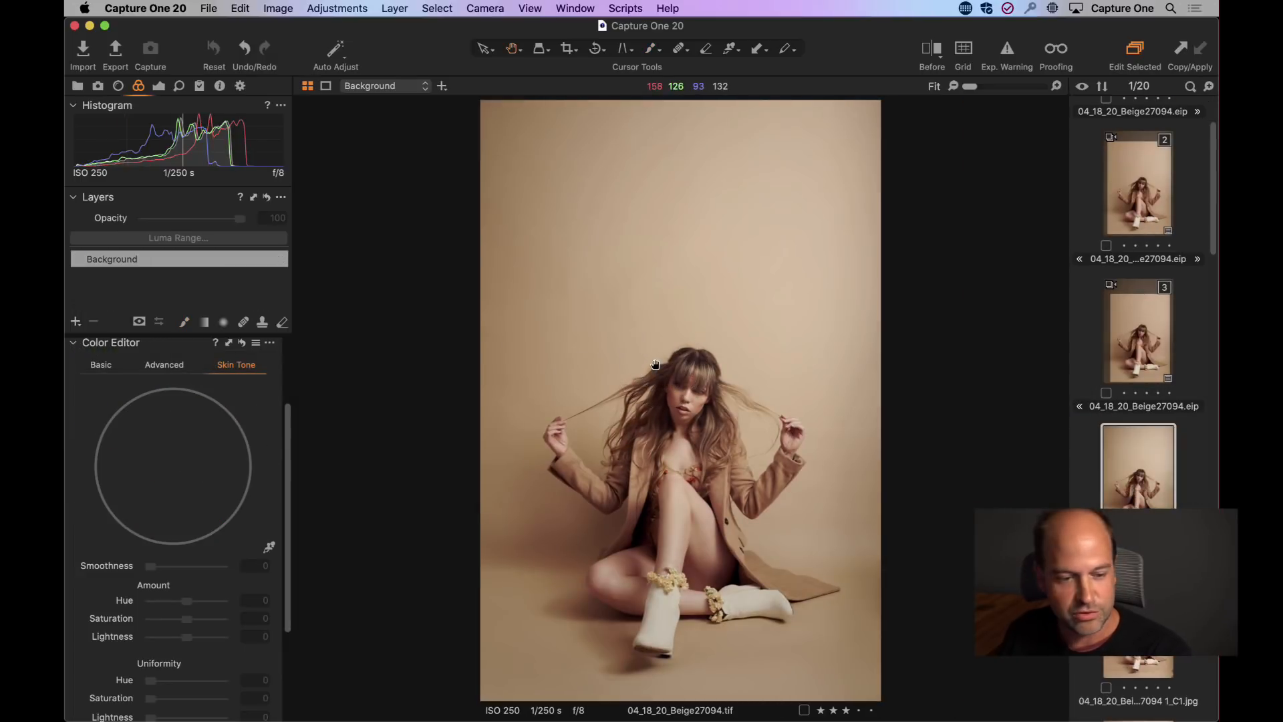
left_click(684, 375)
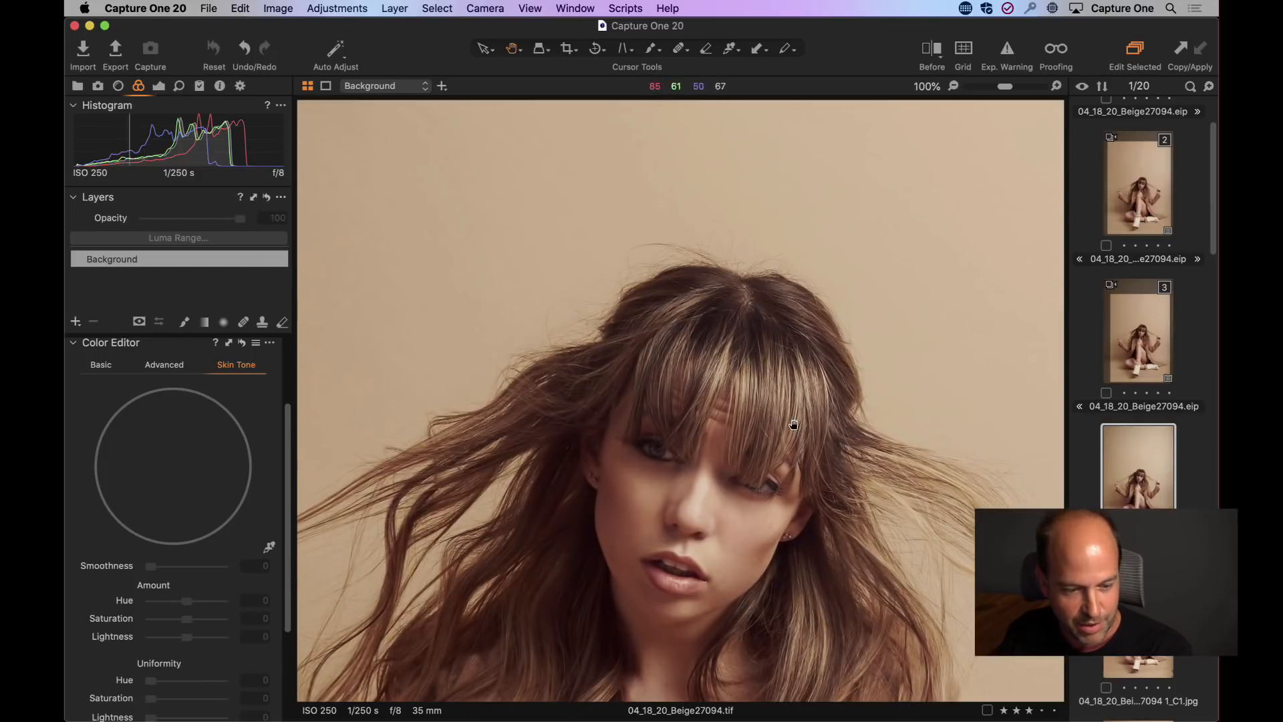
left_click(735, 405)
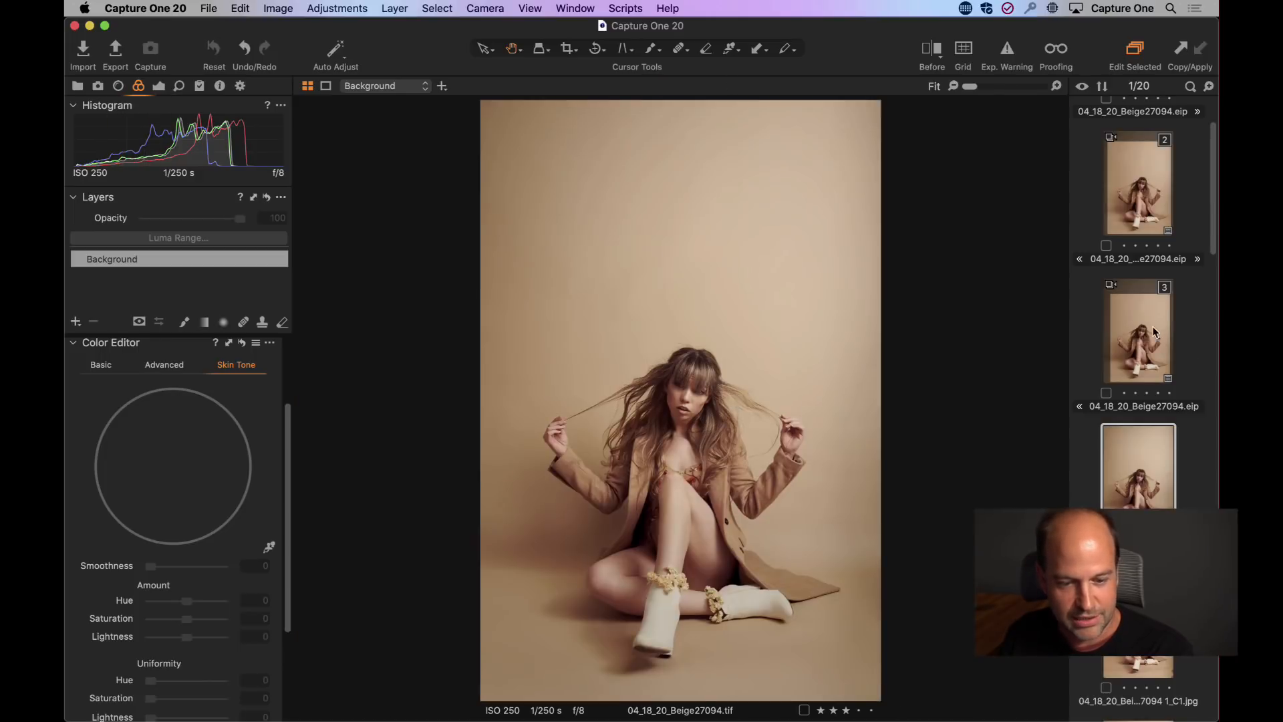
left_click(1144, 368)
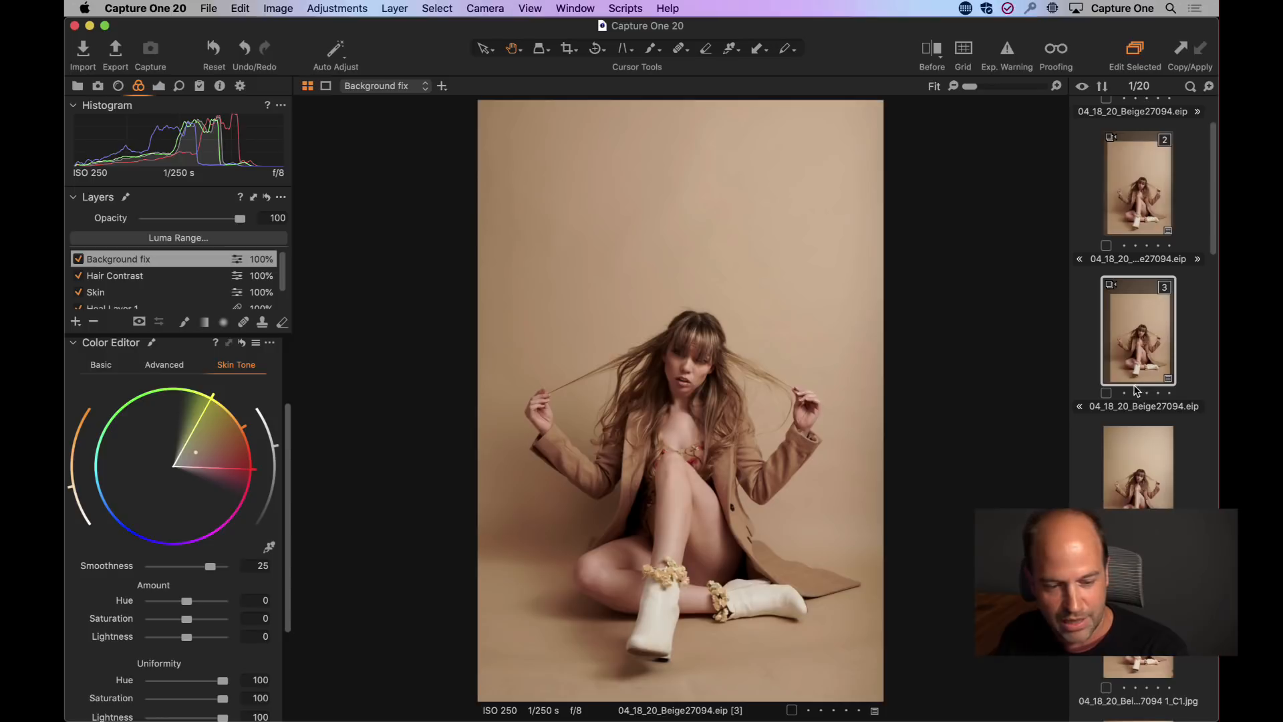
key("super+b")
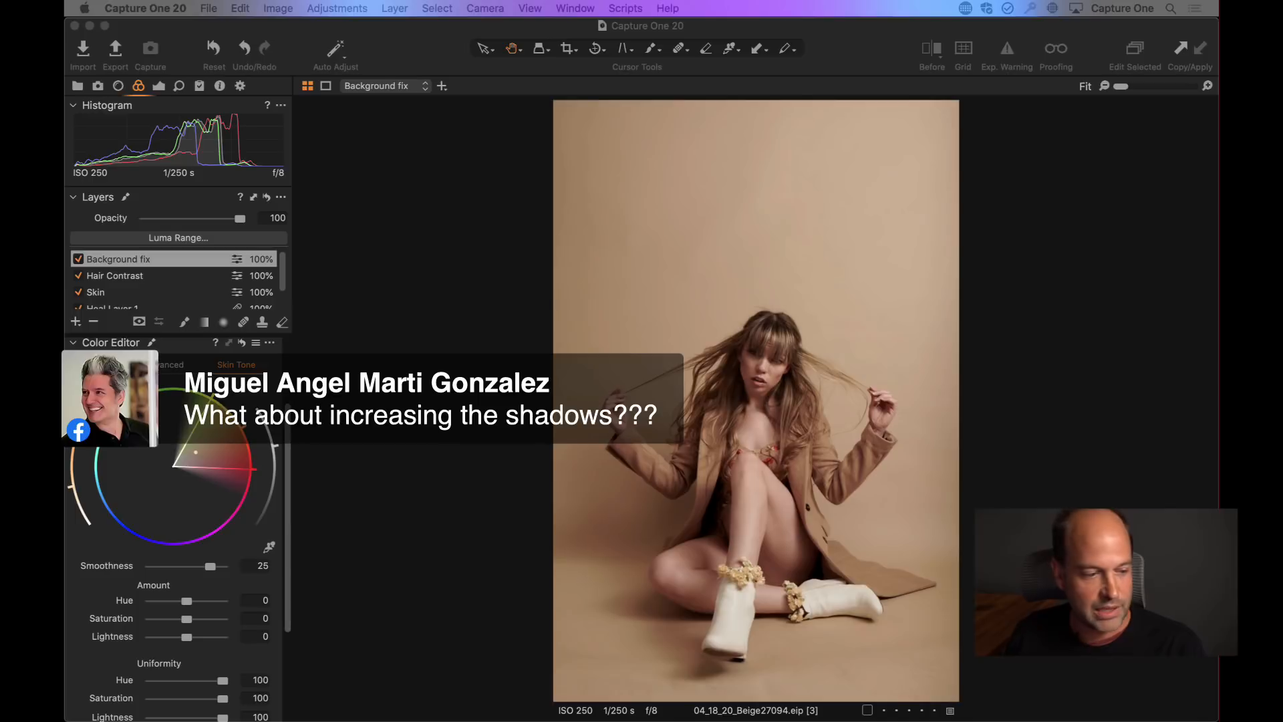
- Select the Background layer and try a Black value of -13 in its High Dynamic Range settings
left_click_drag(283, 271, 287, 321)
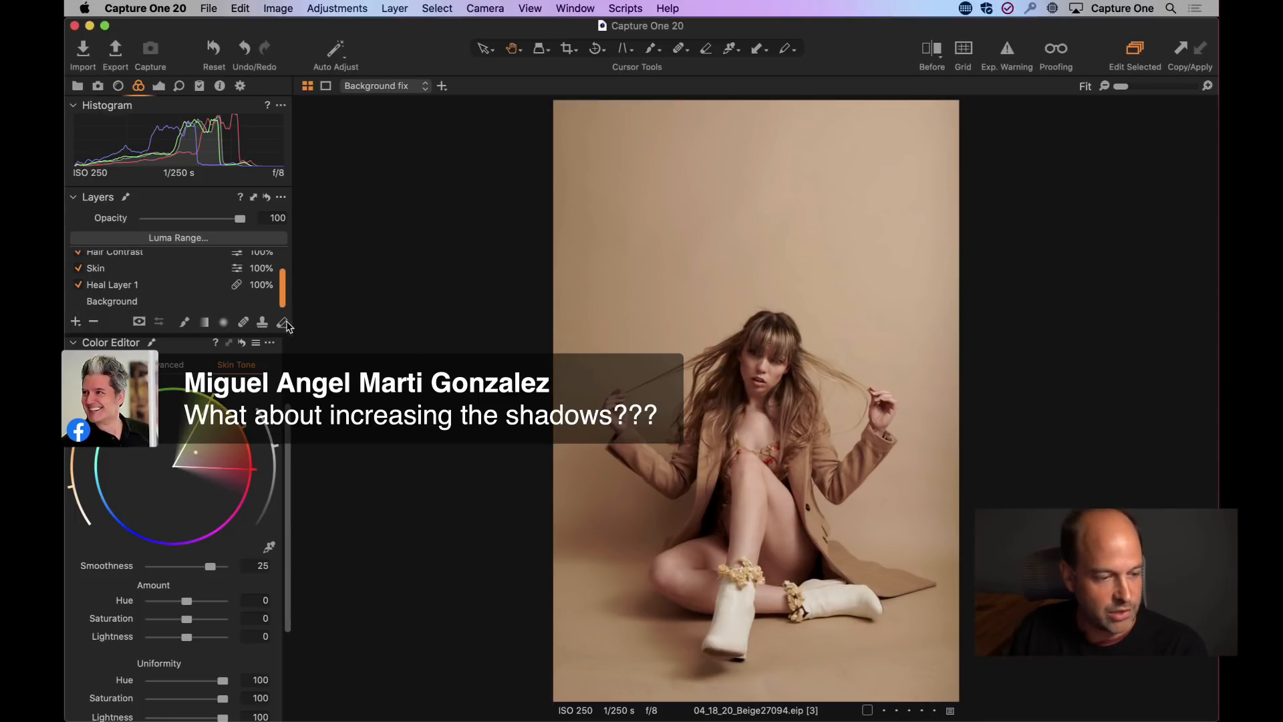
left_click(177, 301)
left_click(159, 88)
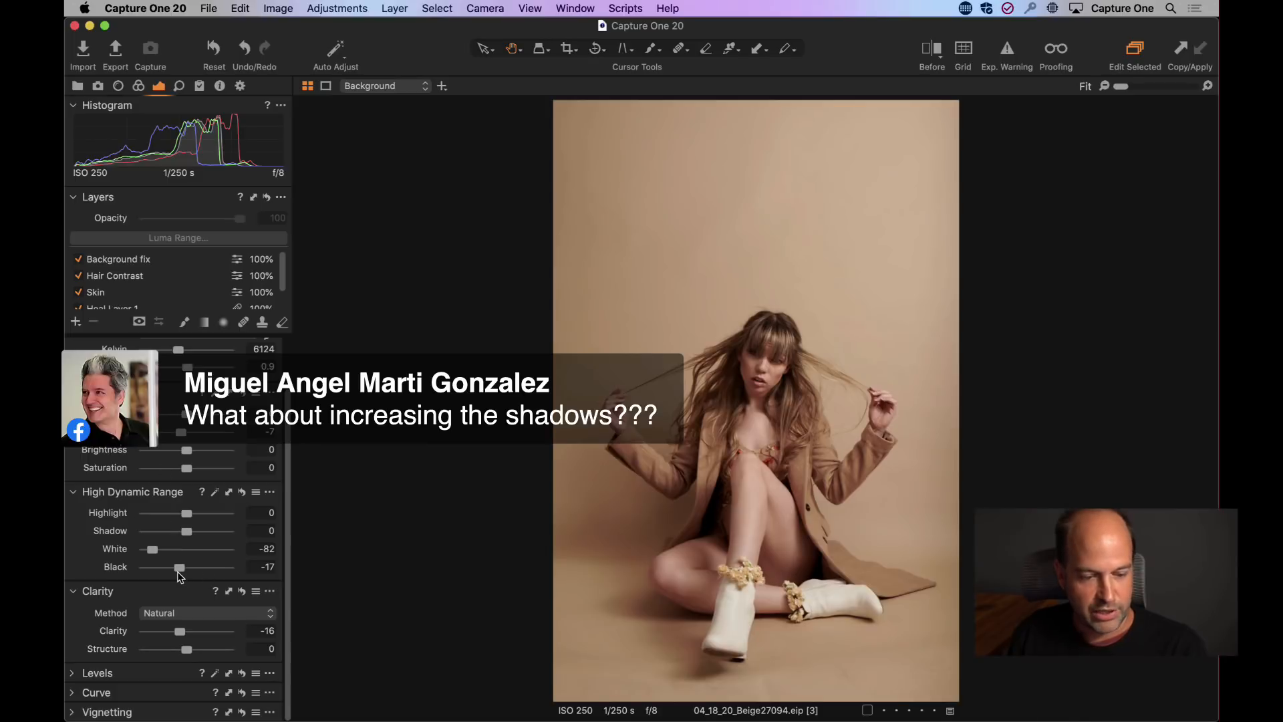
mouse_move(174, 568)
left_mouse_down()
mouse_move(153, 571)
mouse_move(224, 569)
mouse_move(180, 572)
left_mouse_up()
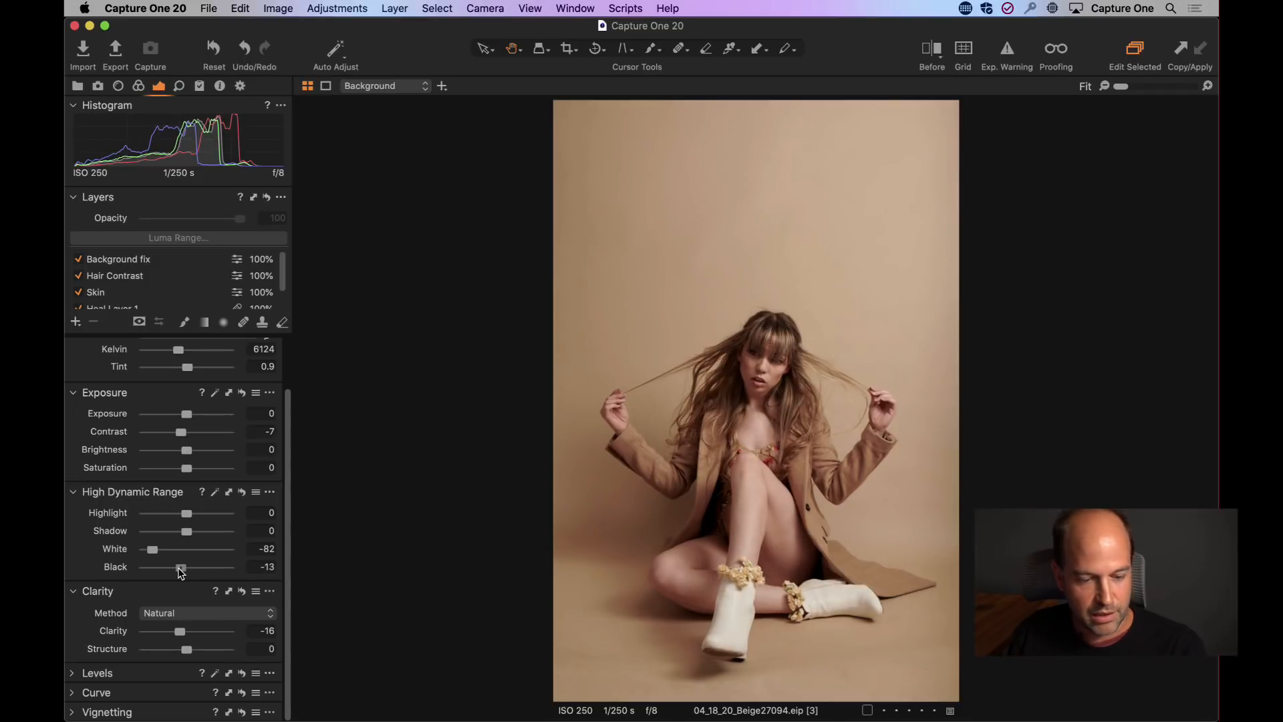
- Compare the shadows of the edited variant with those of the finished TIFF, and return to the variant
key("shift+super+b")
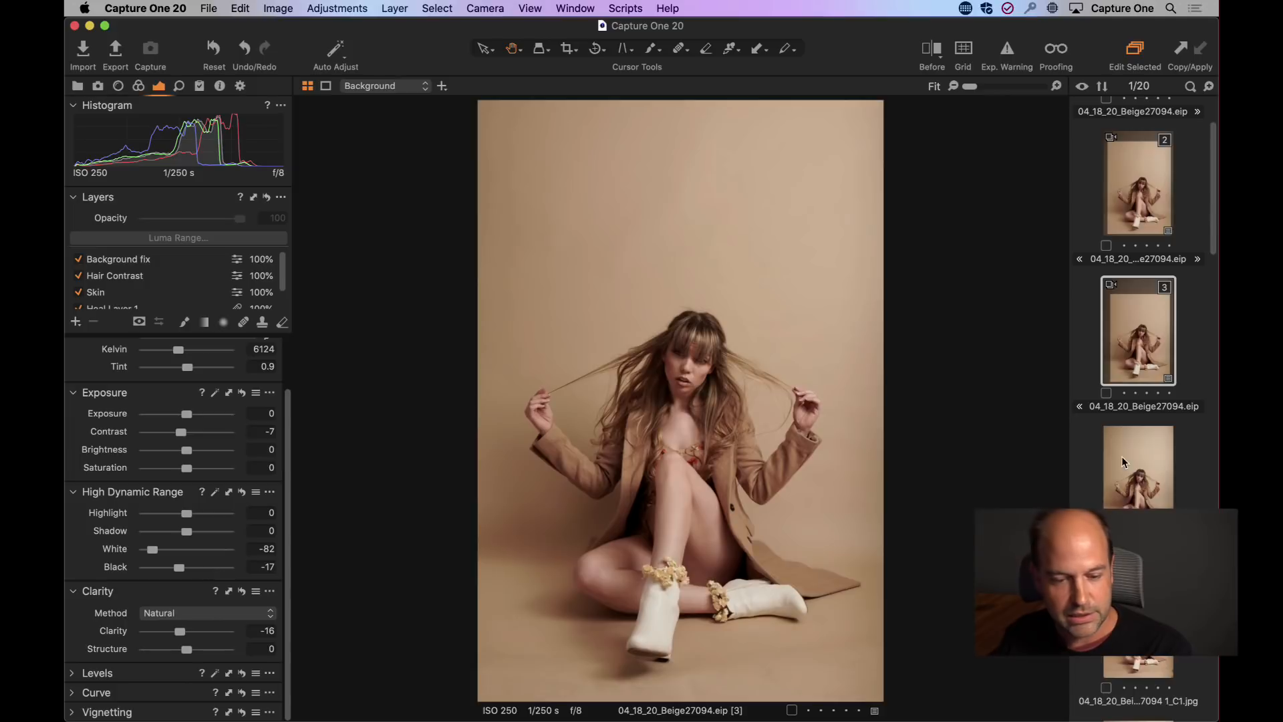
left_click(1126, 461)
left_click(1151, 366)
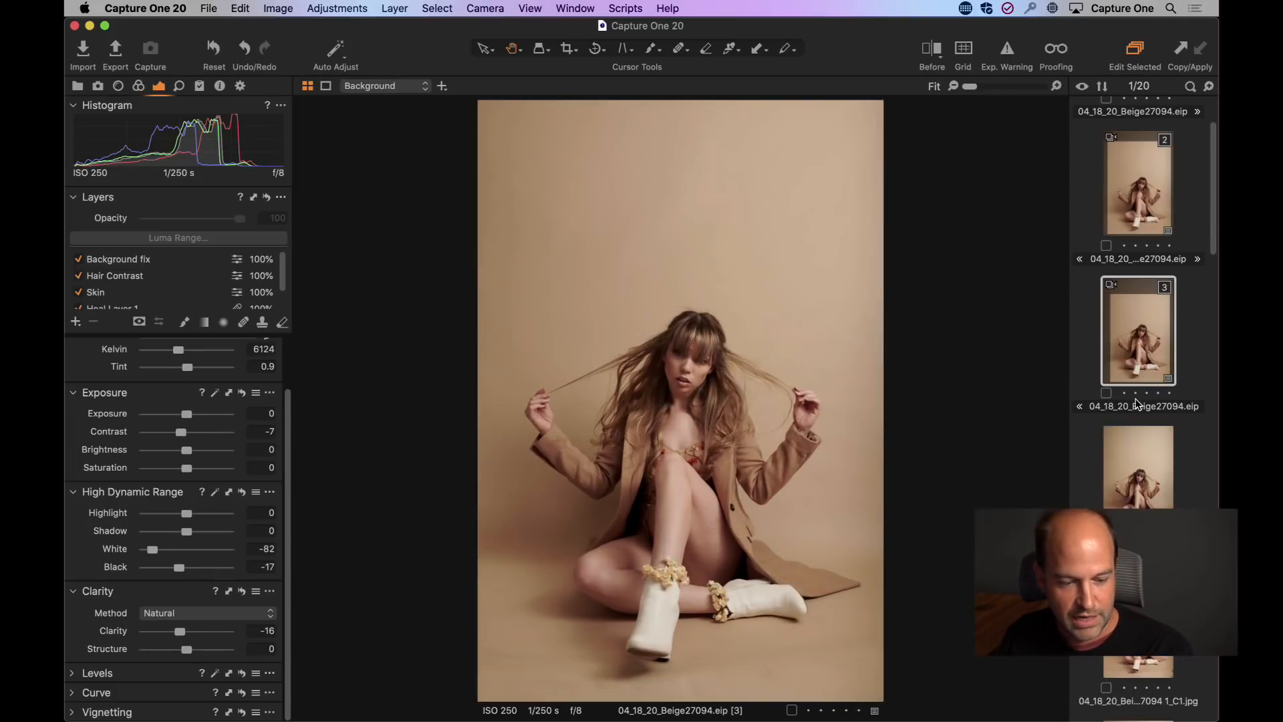
key("shift+super+b")
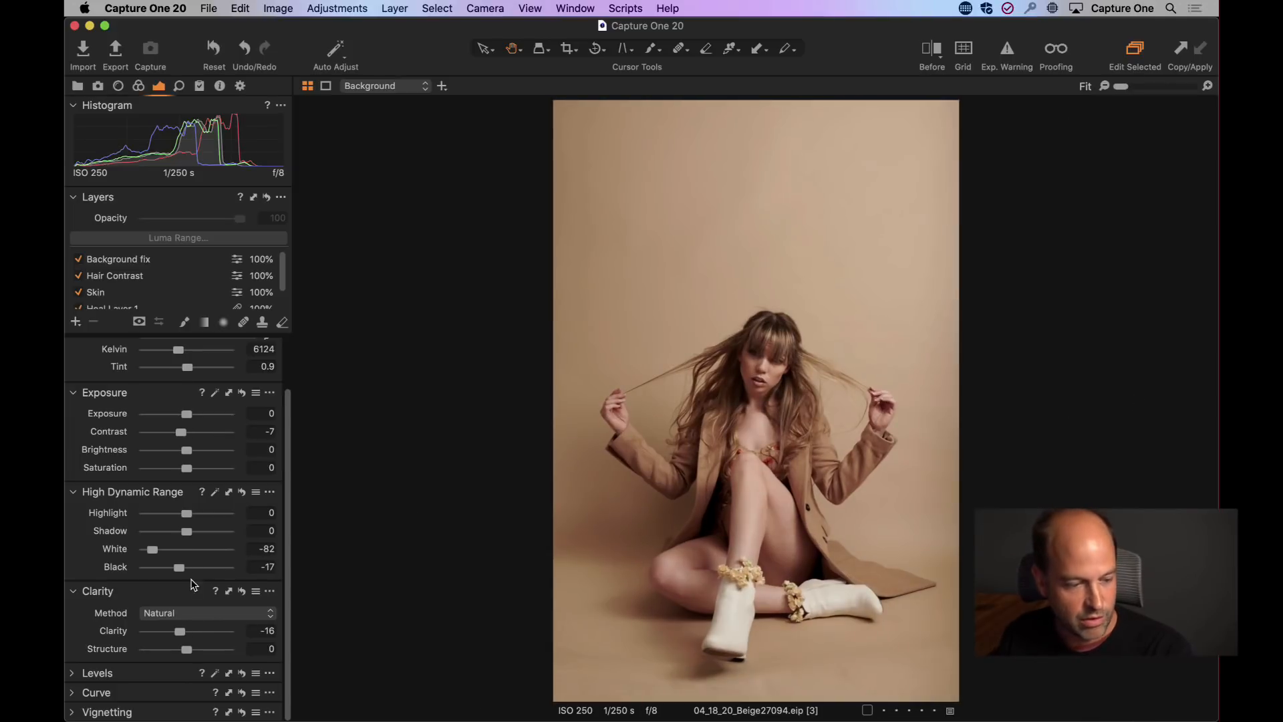
- Fine-tune the Background layer's High Dynamic Range Black, trying values between -25 and -5 on the model at 33%, and set it to -15
left_click_drag(179, 569, 185, 569)
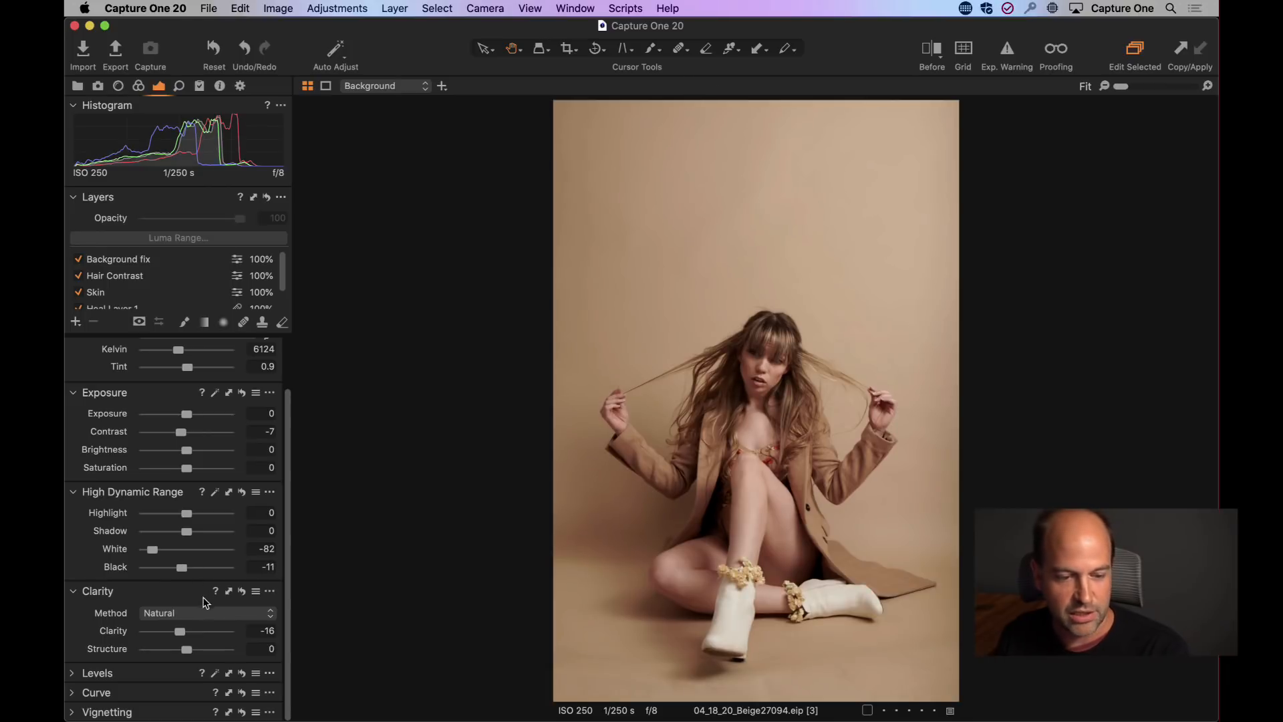
key("super+plus")
key("super+plus")
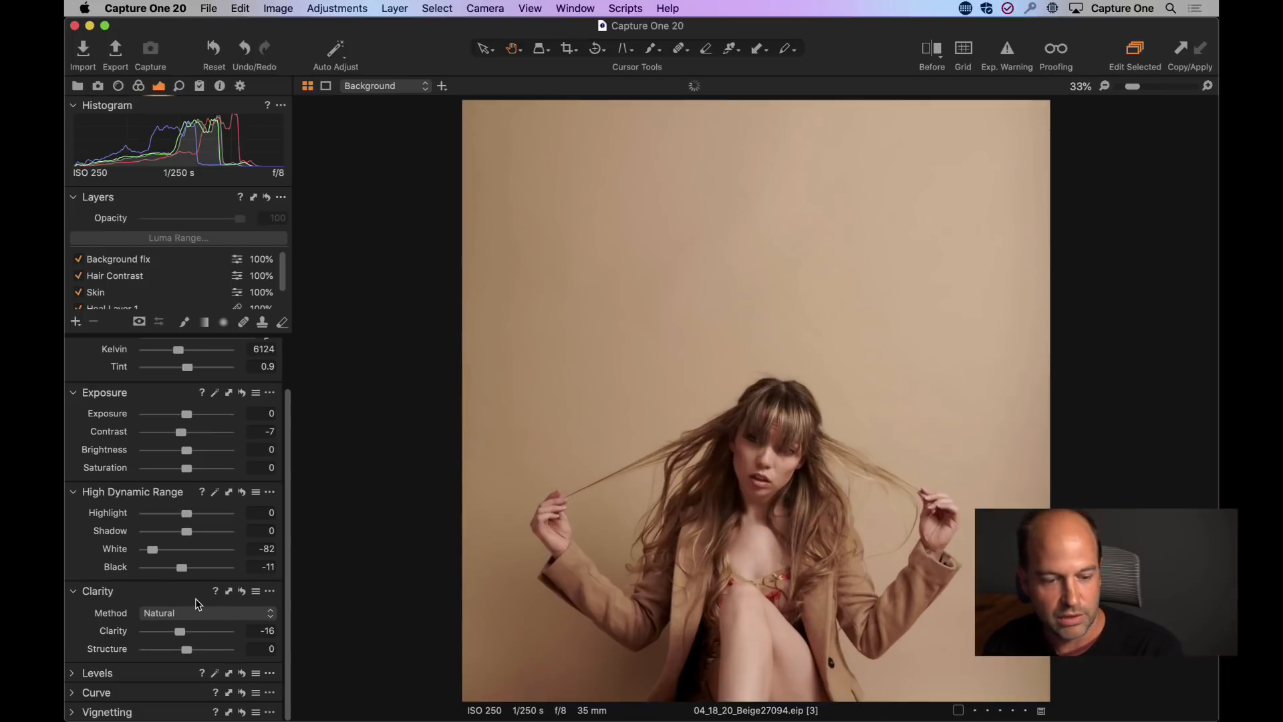
scroll(725, 316, "down", 5)
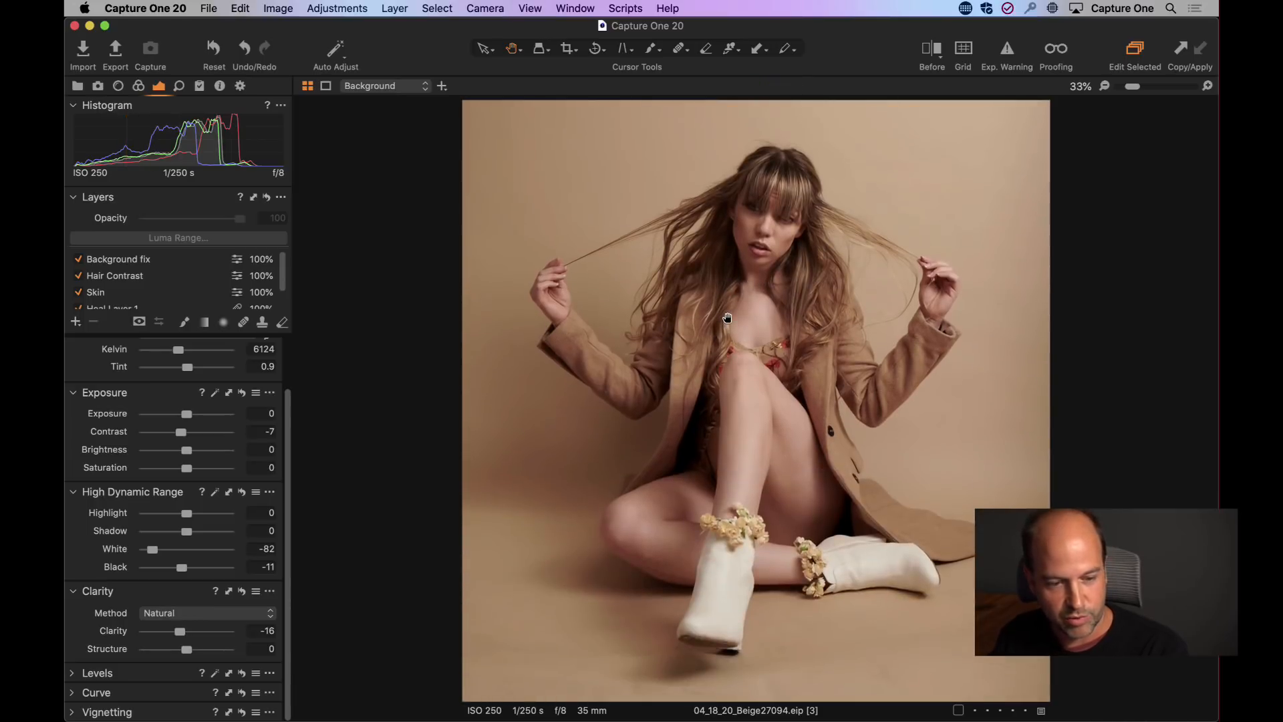
mouse_move(184, 569)
left_mouse_down()
mouse_move(213, 570)
mouse_move(180, 570)
left_mouse_up()
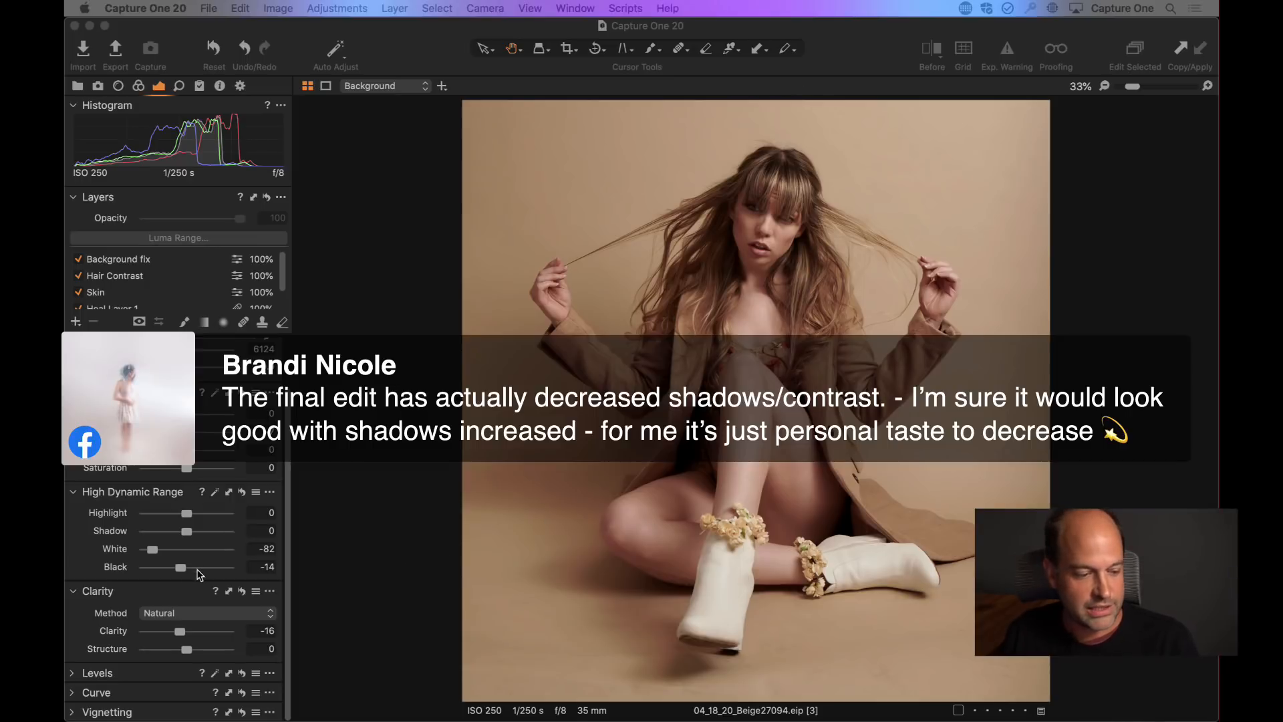
left_click_drag(182, 568, 183, 572)
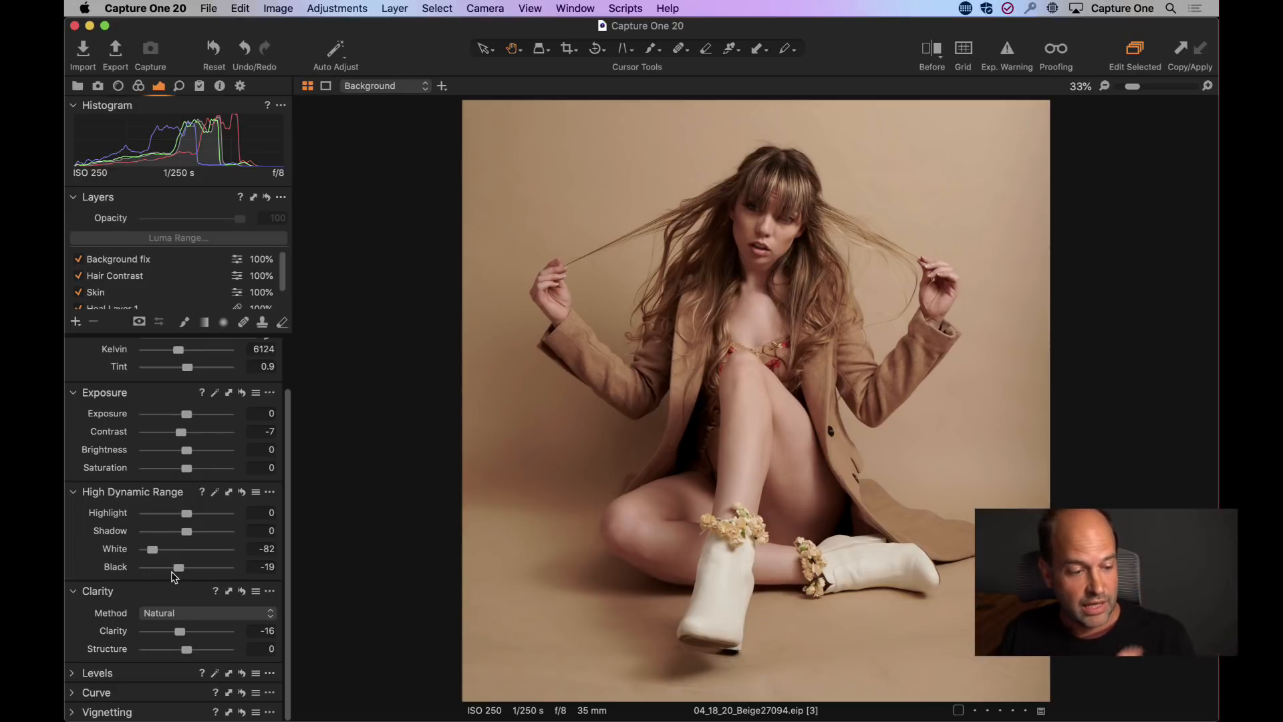
mouse_move(175, 568)
left_mouse_down()
mouse_move(201, 572)
mouse_move(181, 574)
left_mouse_up()
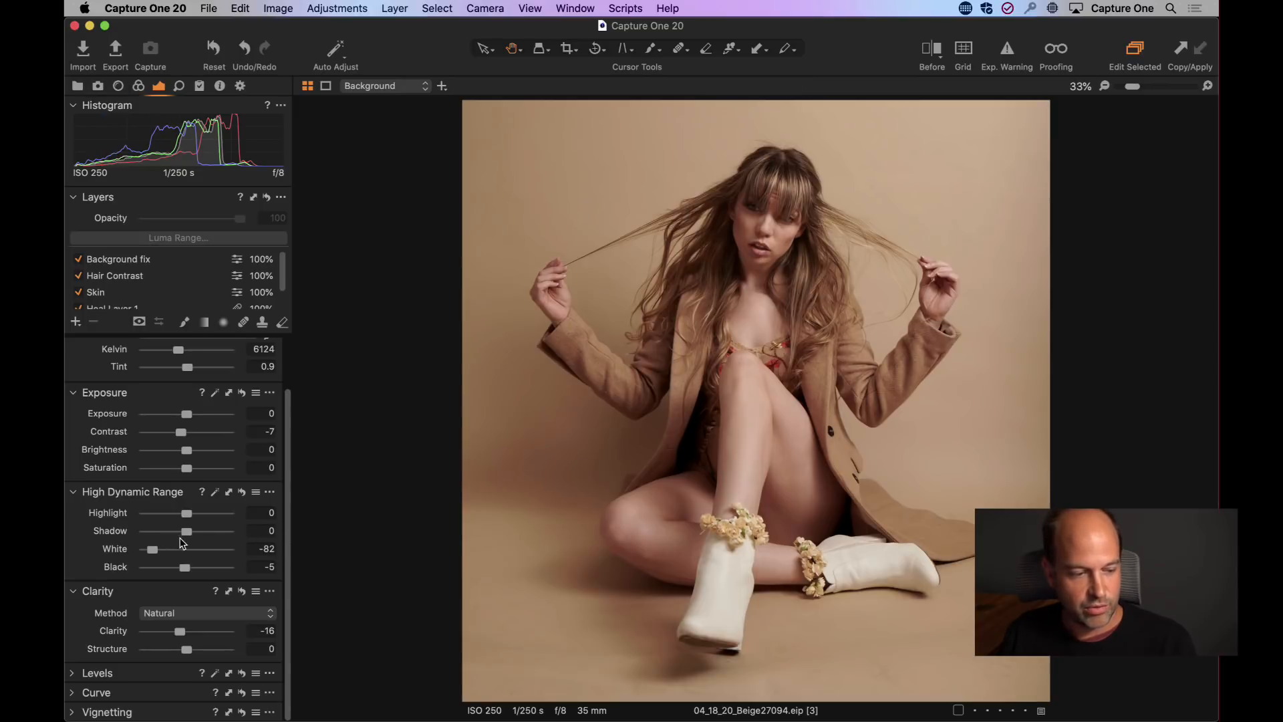
left_click_drag(189, 535, 178, 571)
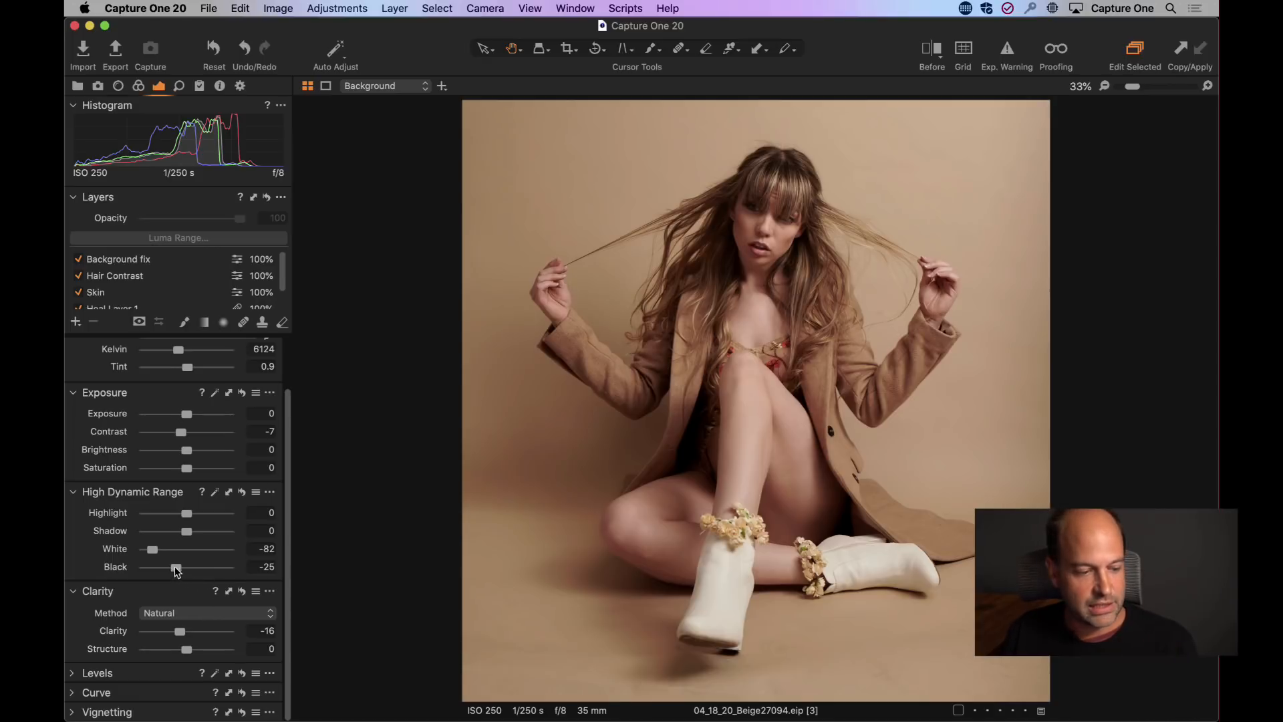
left_click_drag(177, 572, 186, 578)
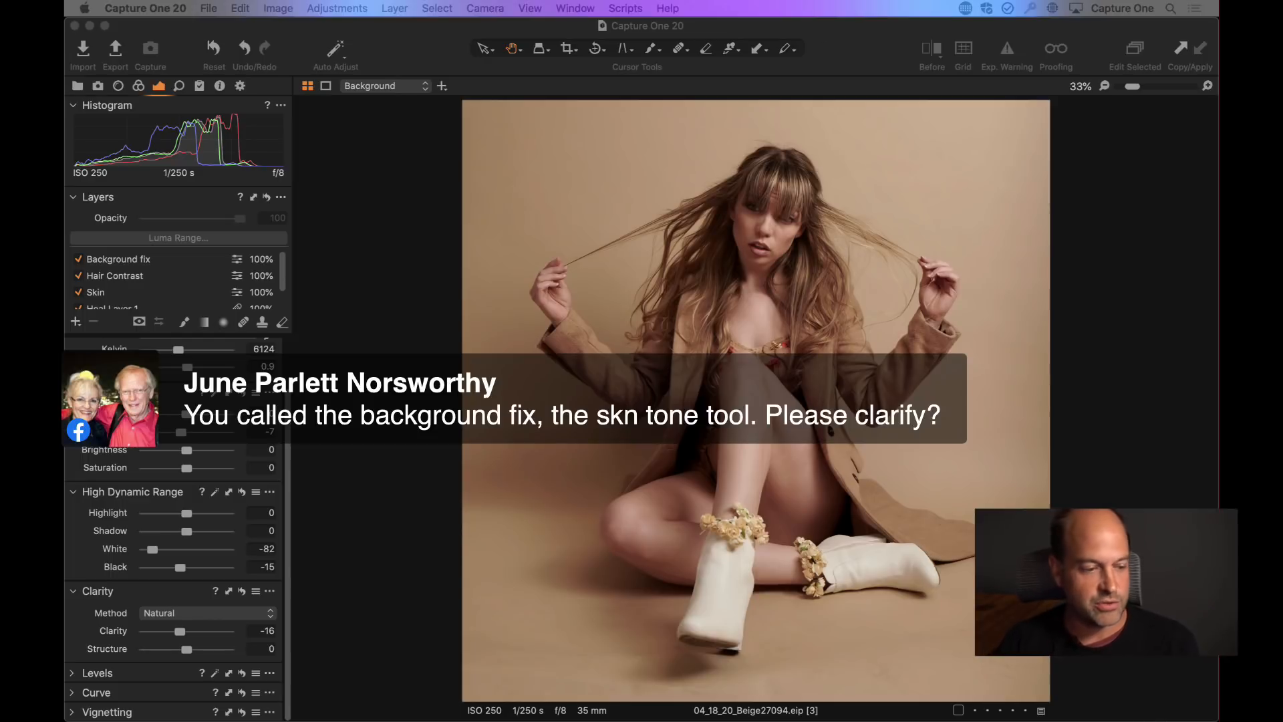
- Select the Background fix layer and review its Skin Tone adjustments in the Color Editor, including the uniformity values
left_click(107, 263)
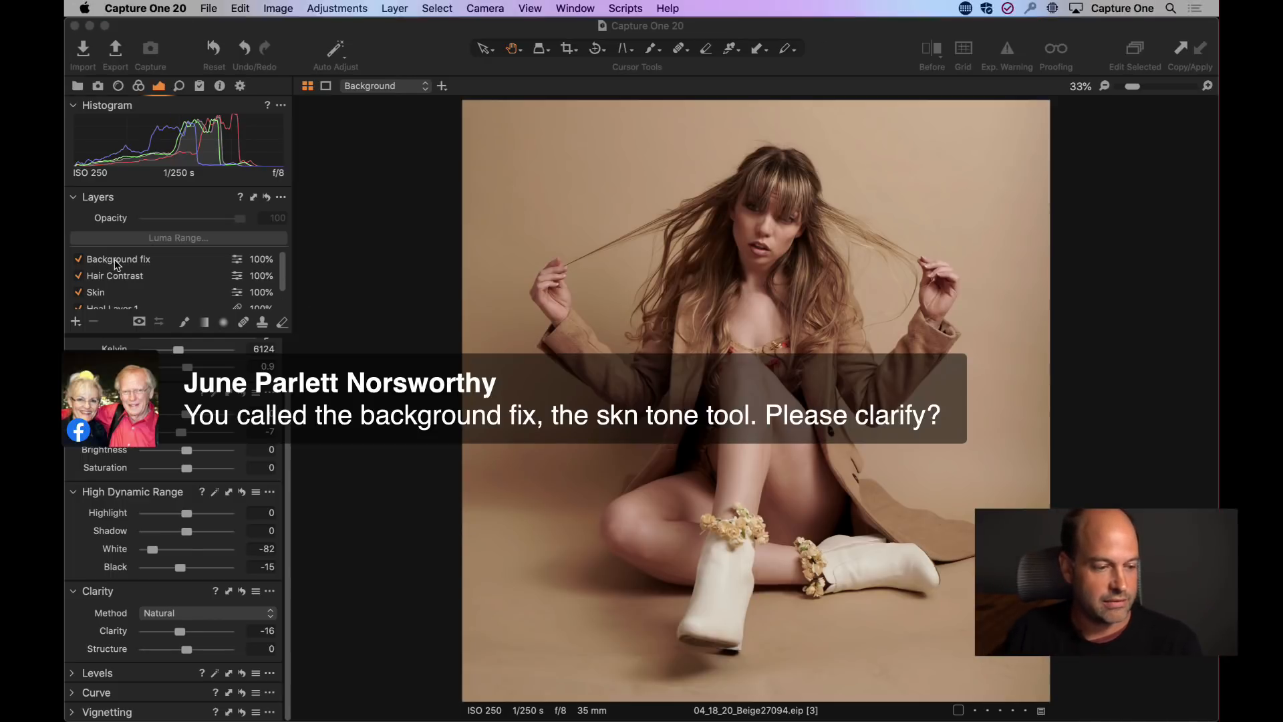
left_click(139, 86)
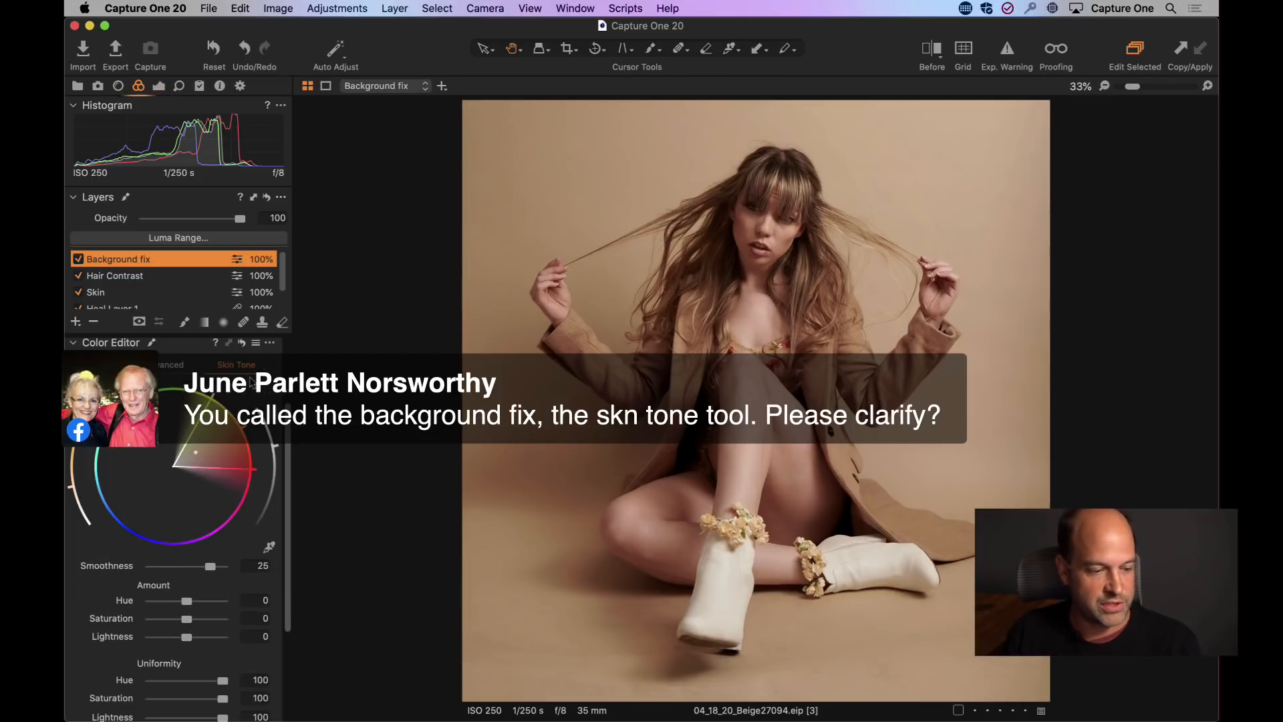
scroll(250, 573, "down", 3)
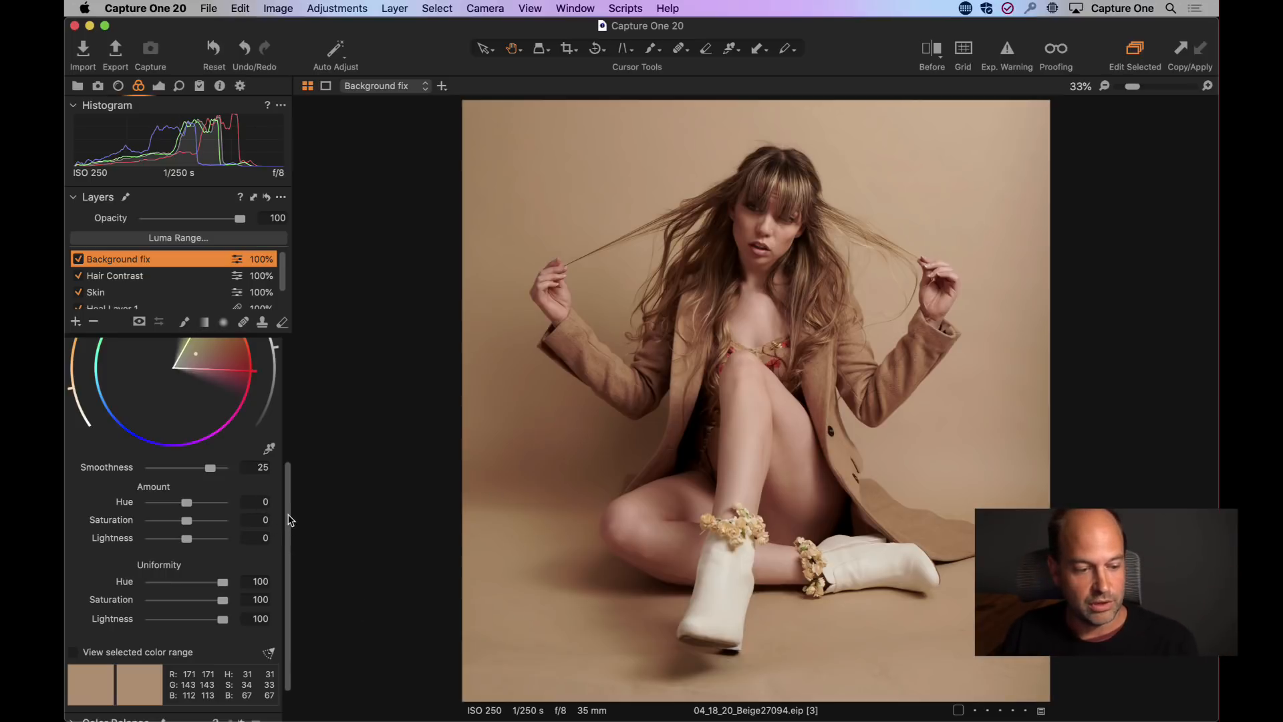
scroll(291, 520, "up", 5)
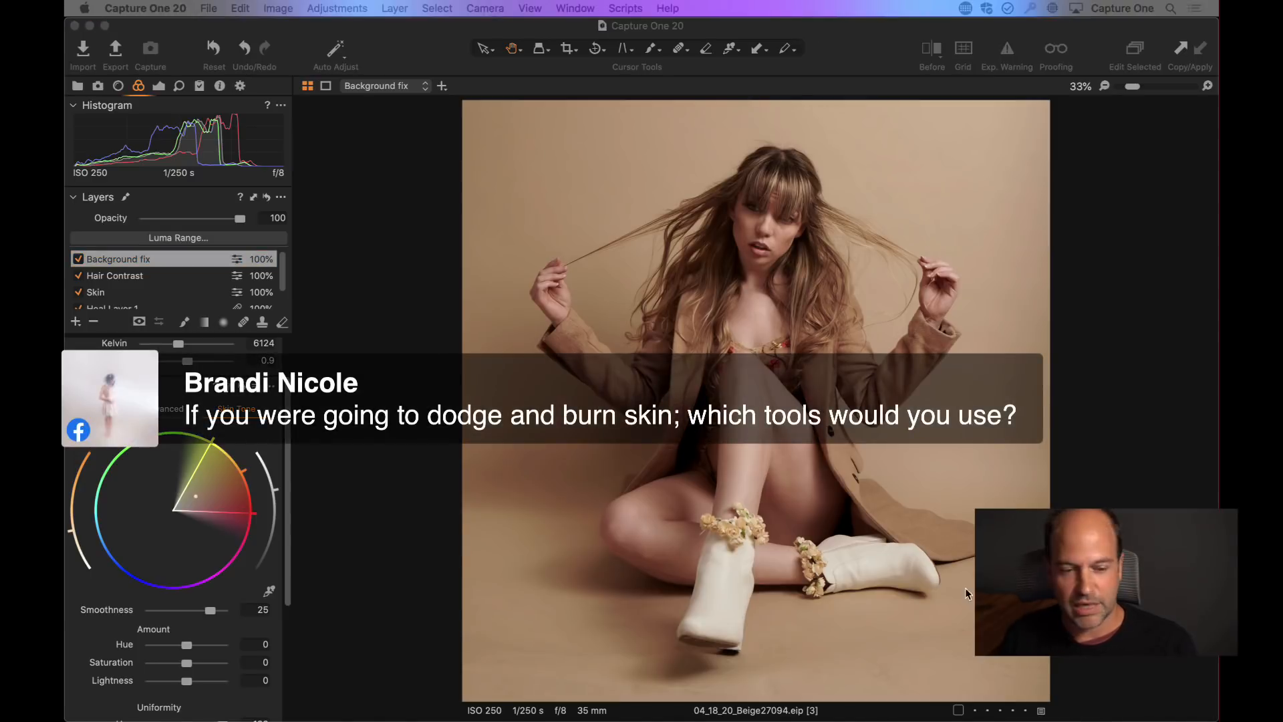
- Set the Layers tool to Medium Size and add a new filled adjustment layer for burning the model's face
left_click(389, 392)
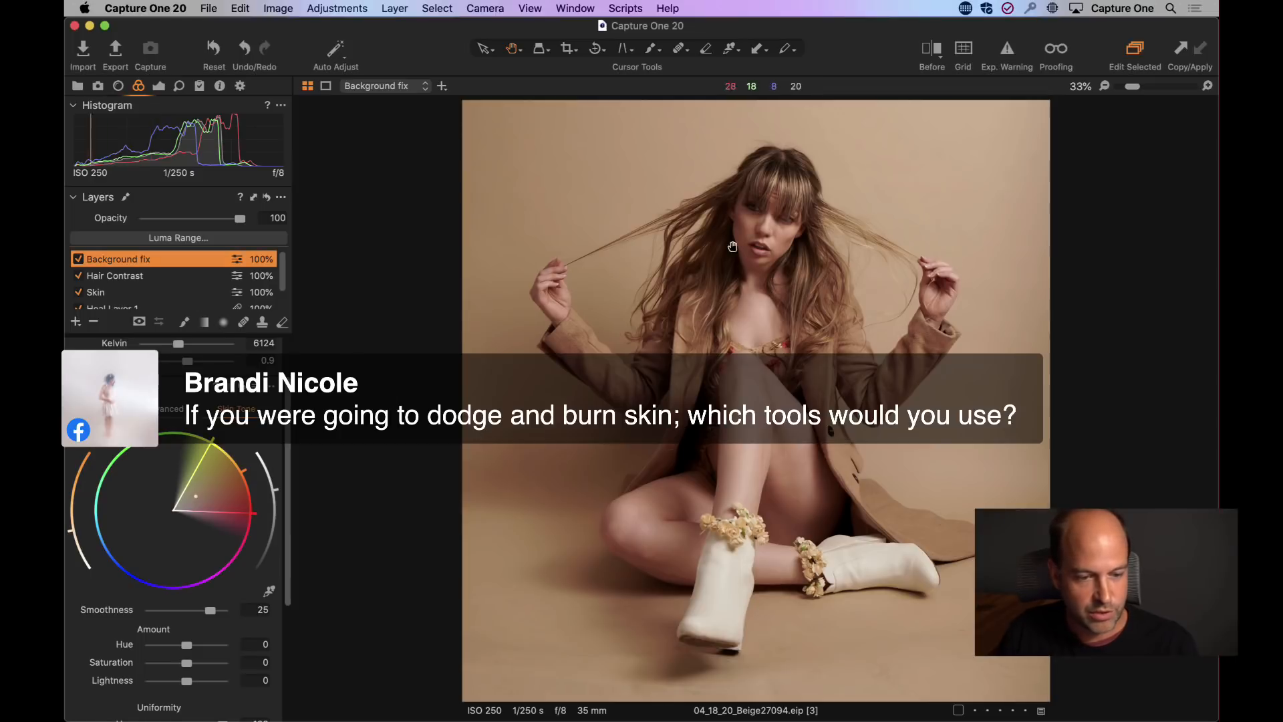
double_click(766, 254)
left_click_drag(788, 301, 695, 312)
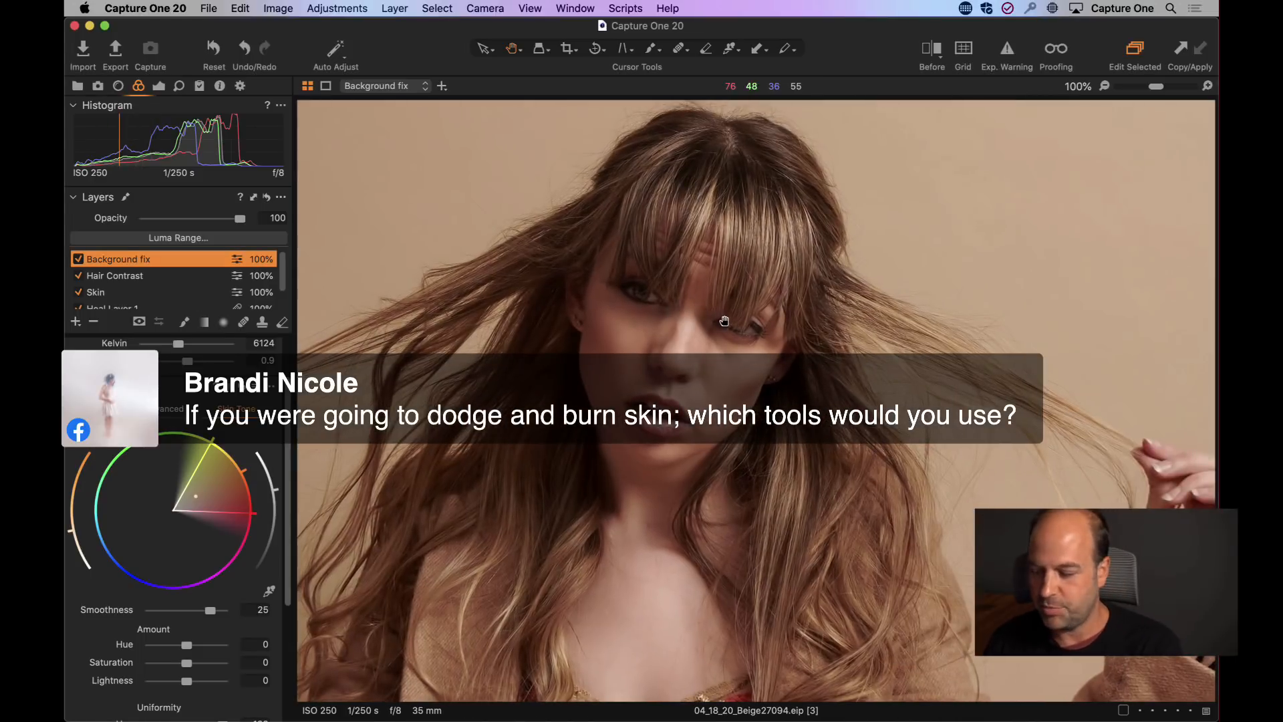
key("super+plus")
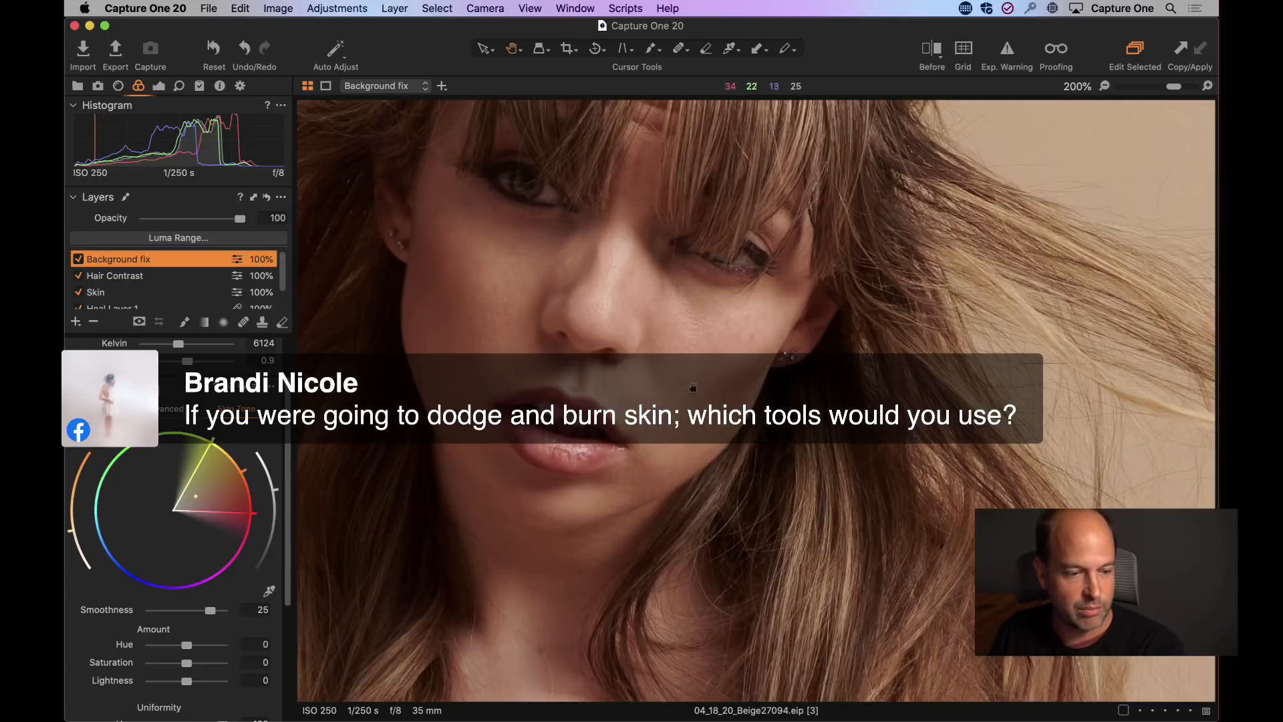
left_click_drag(399, 176, 522, 266)
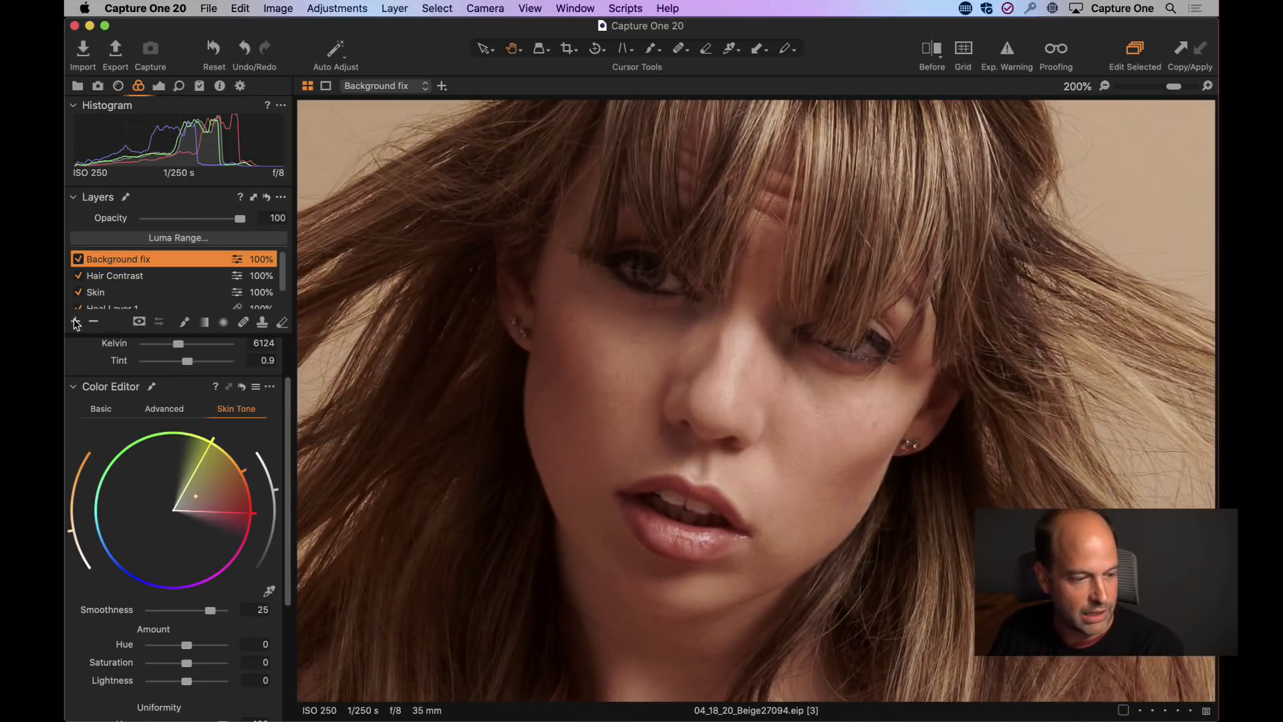
left_click(281, 197)
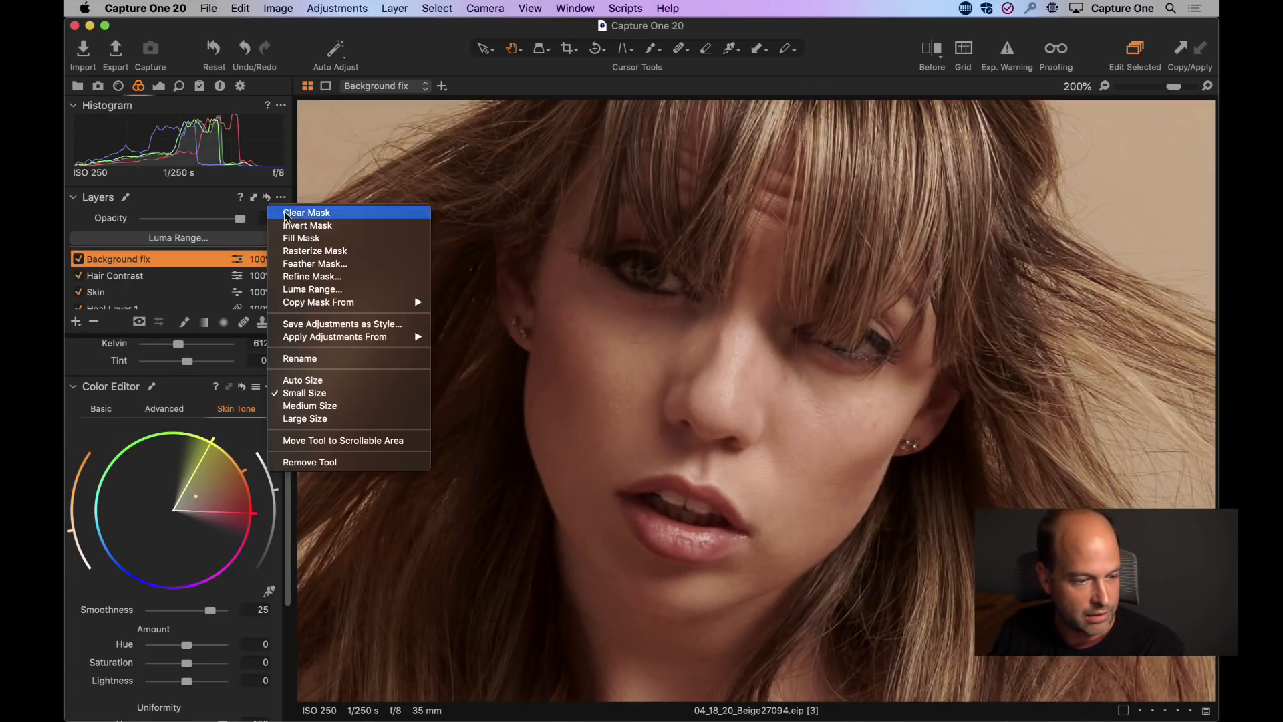
left_click(310, 406)
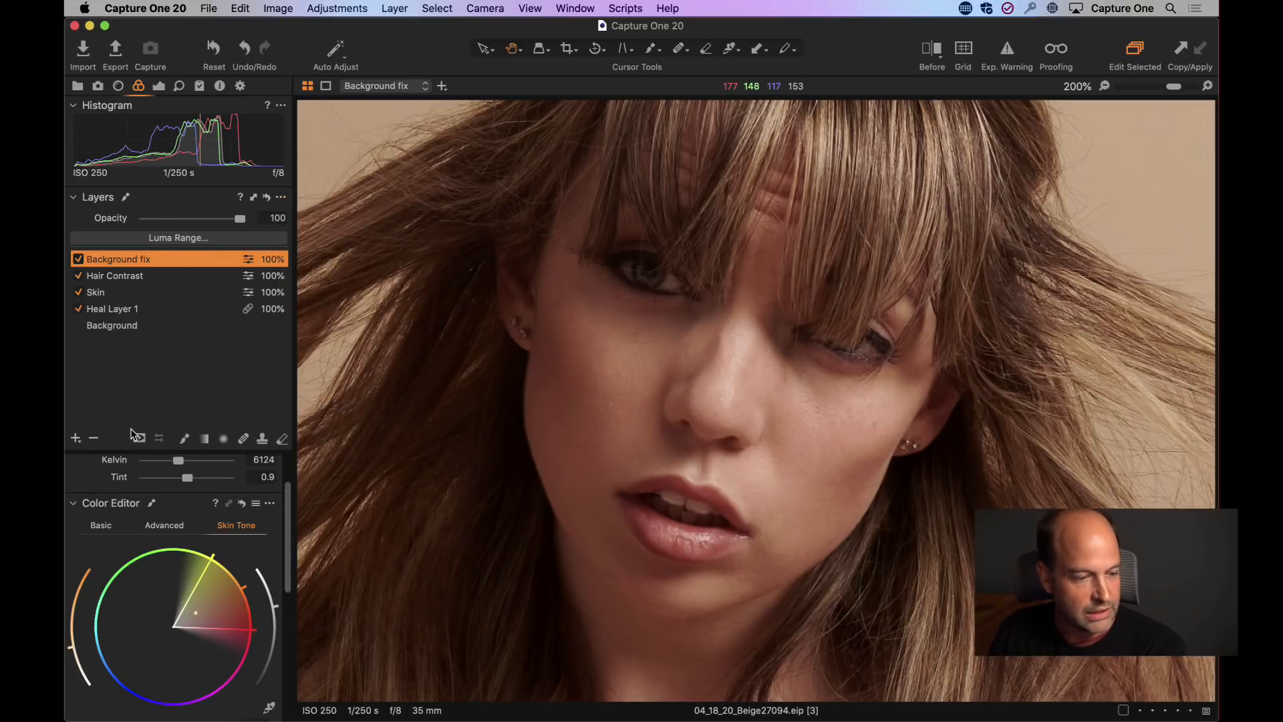
left_click(75, 440)
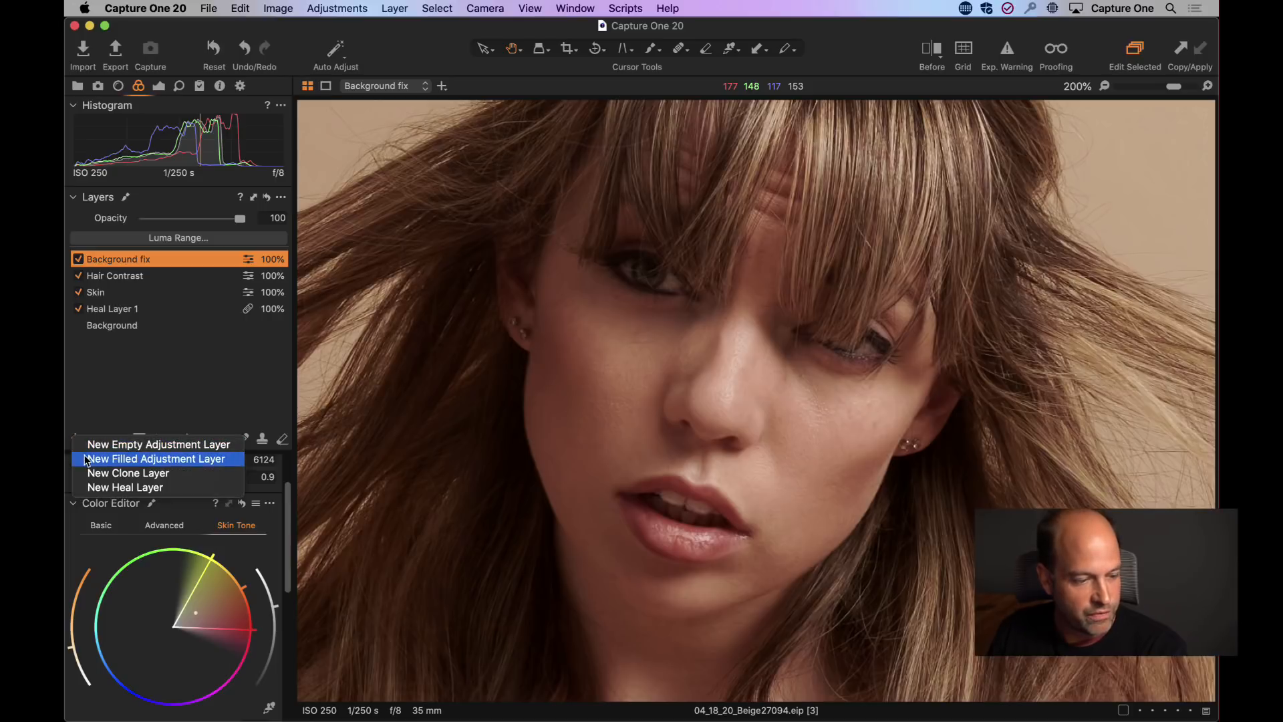
left_click(89, 459)
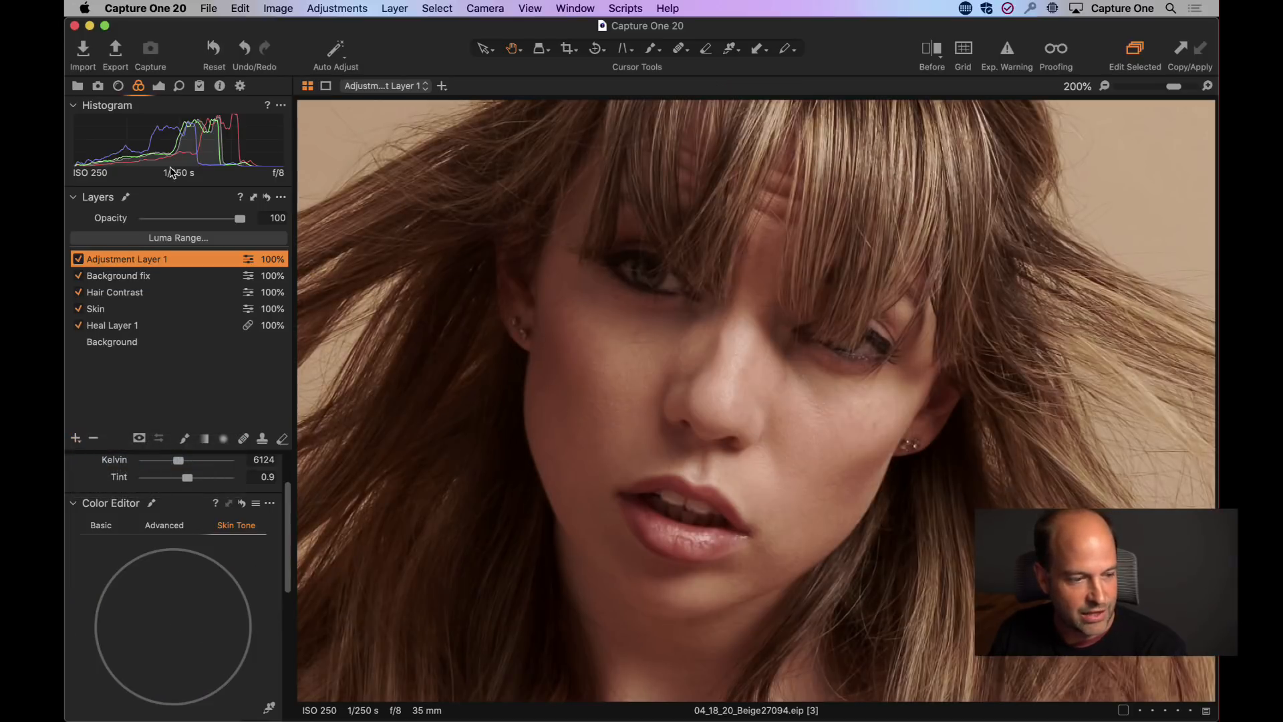
- In the exposure tools, set the Layers tool to Medium Size and lower Adjustment Layer 1's Brightness to -22
left_click(165, 88)
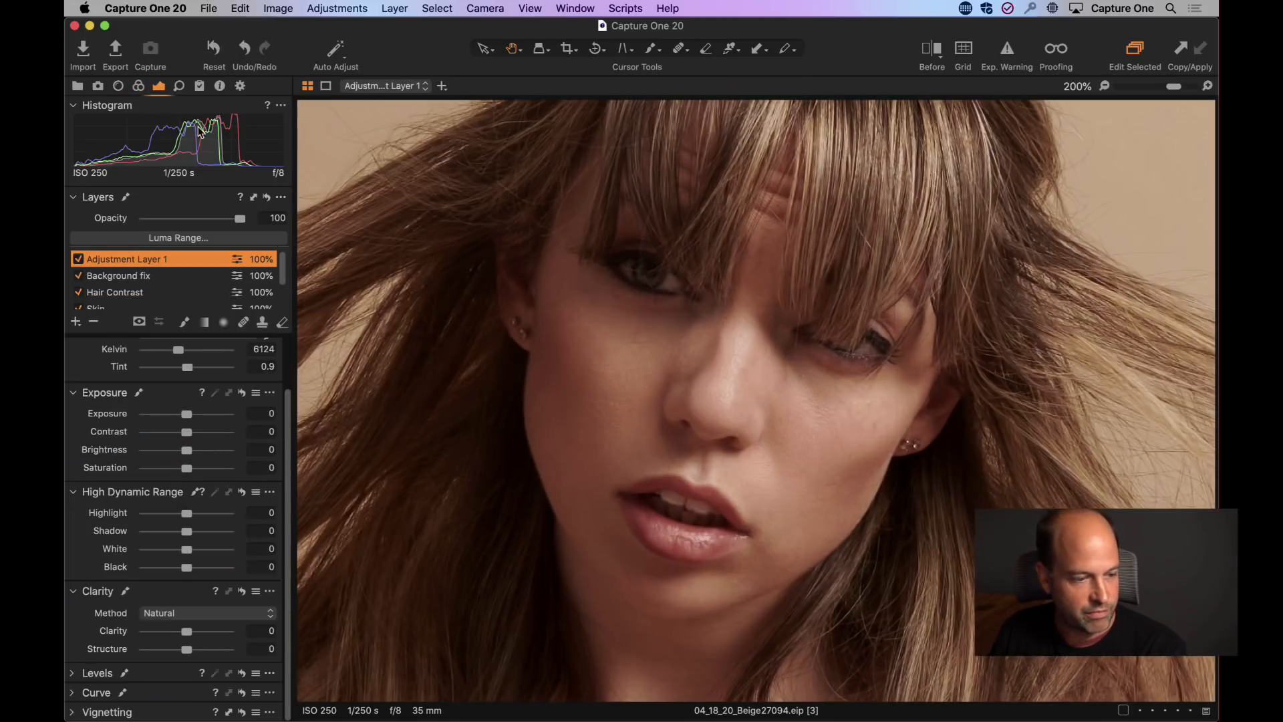
left_click(282, 199)
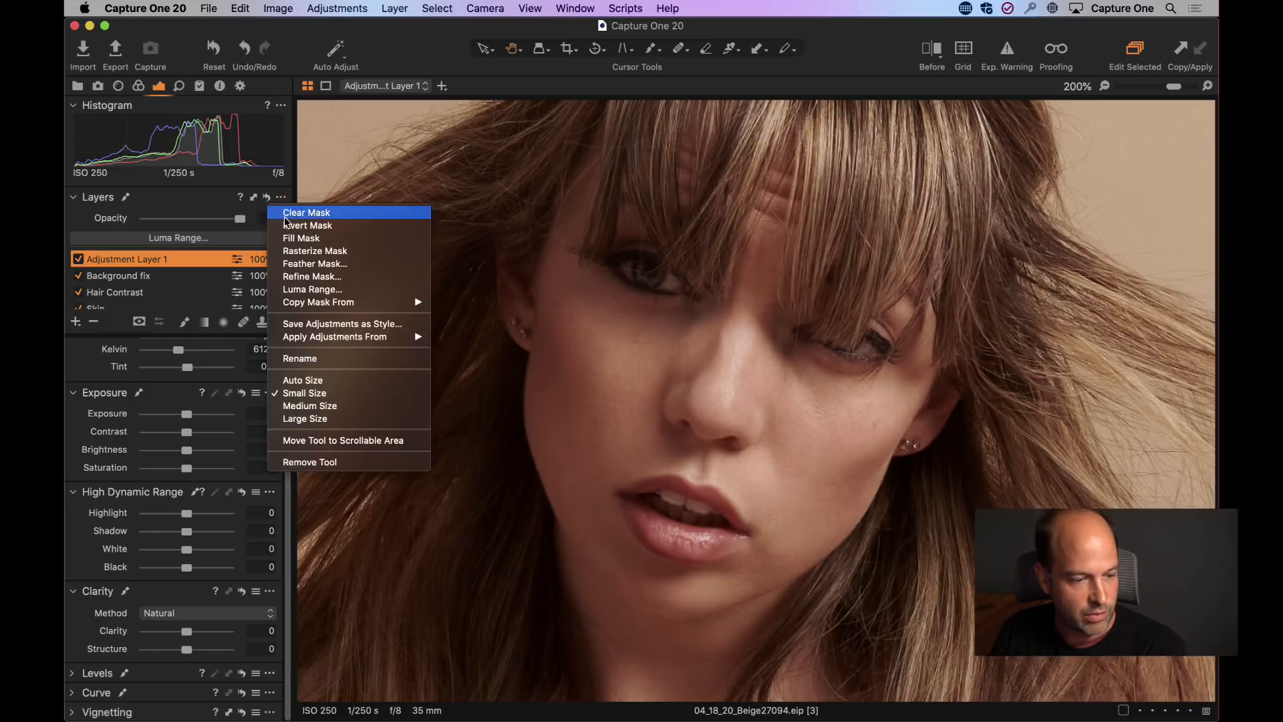
left_click(309, 407)
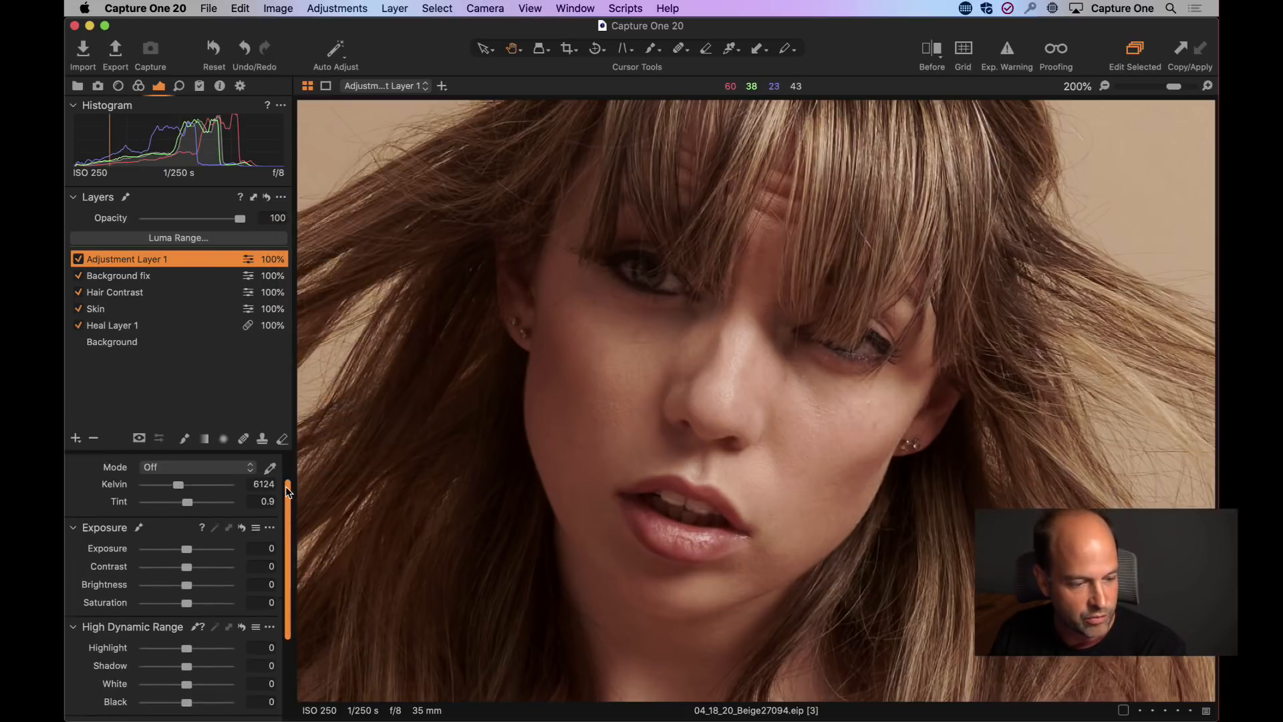
scroll(286, 491, "up", 2)
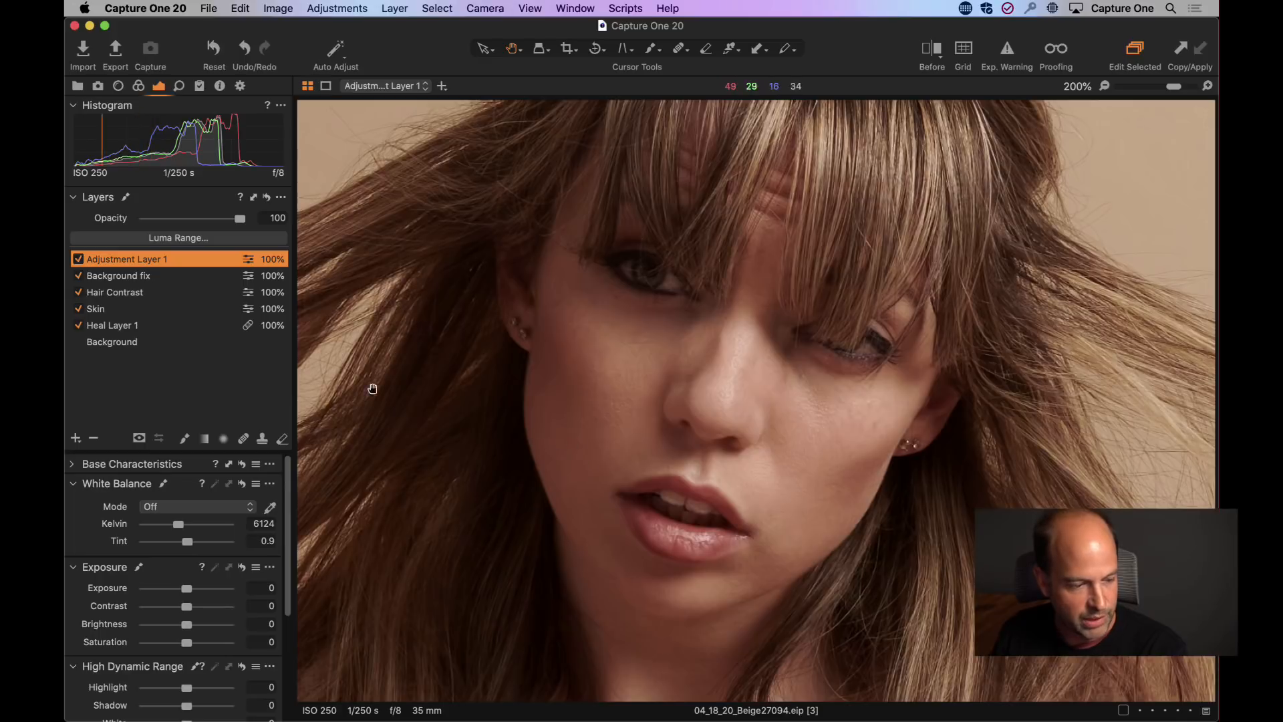
left_click_drag(287, 563, 290, 610)
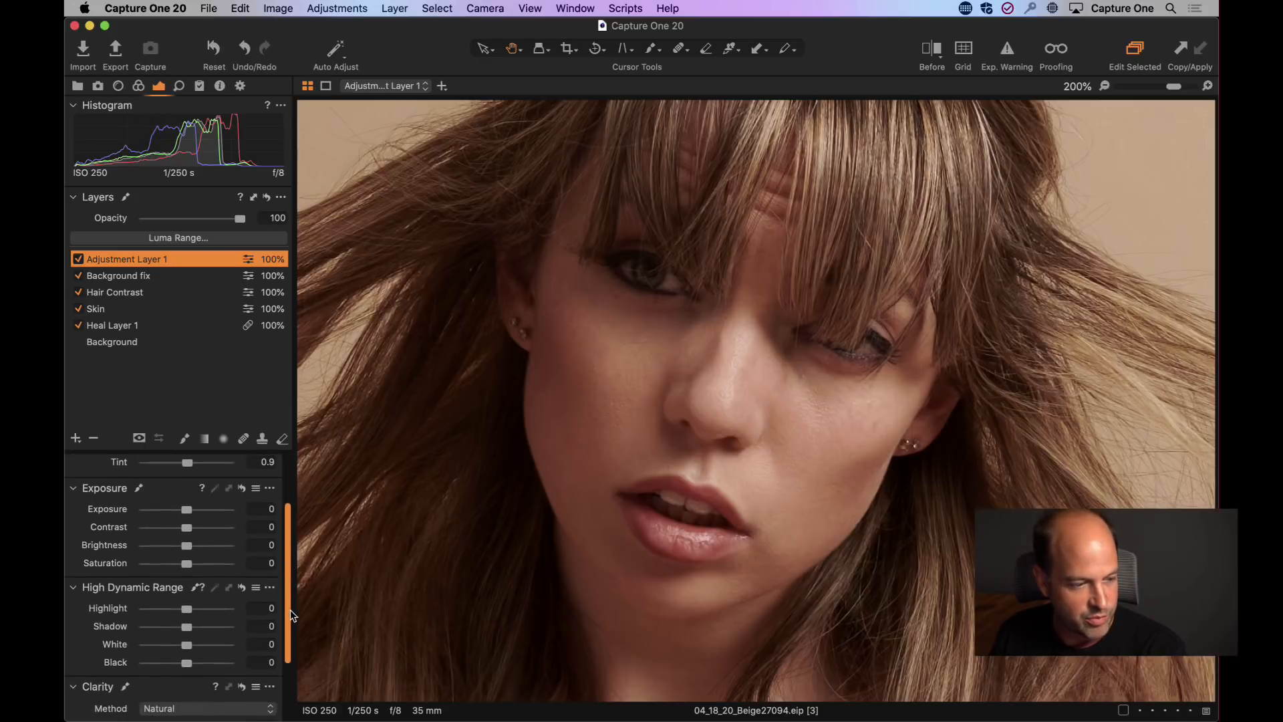
key("m")
key("m")
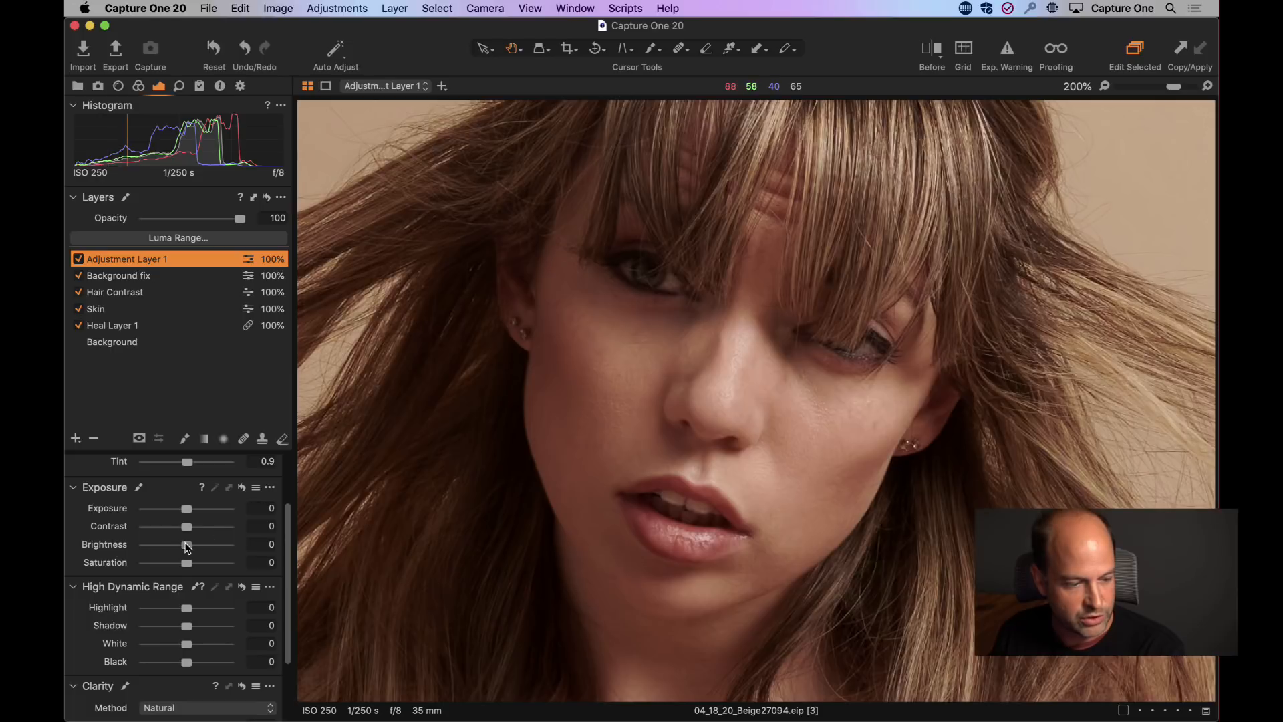
left_click_drag(188, 548, 168, 544)
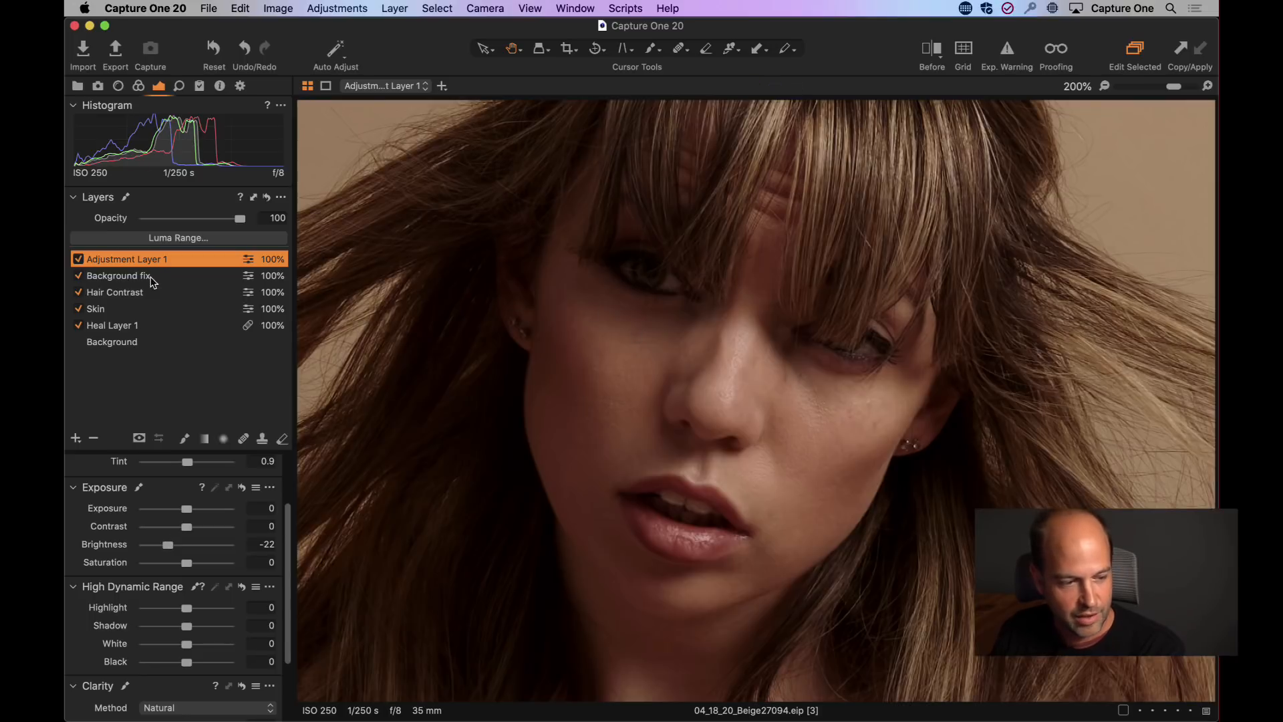
- Compare the face with Adjustment Layer 1 off and on, and clear the layer's mask
left_click(77, 259)
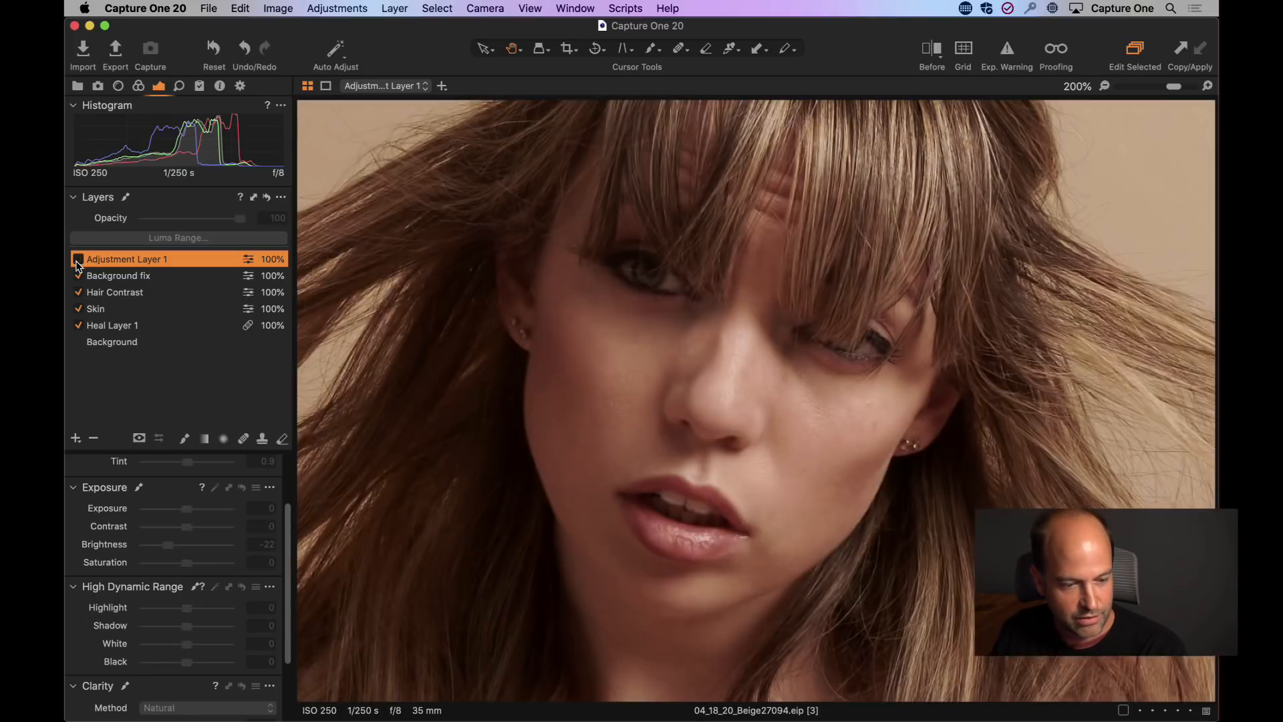
left_click(78, 260)
right_click(123, 258)
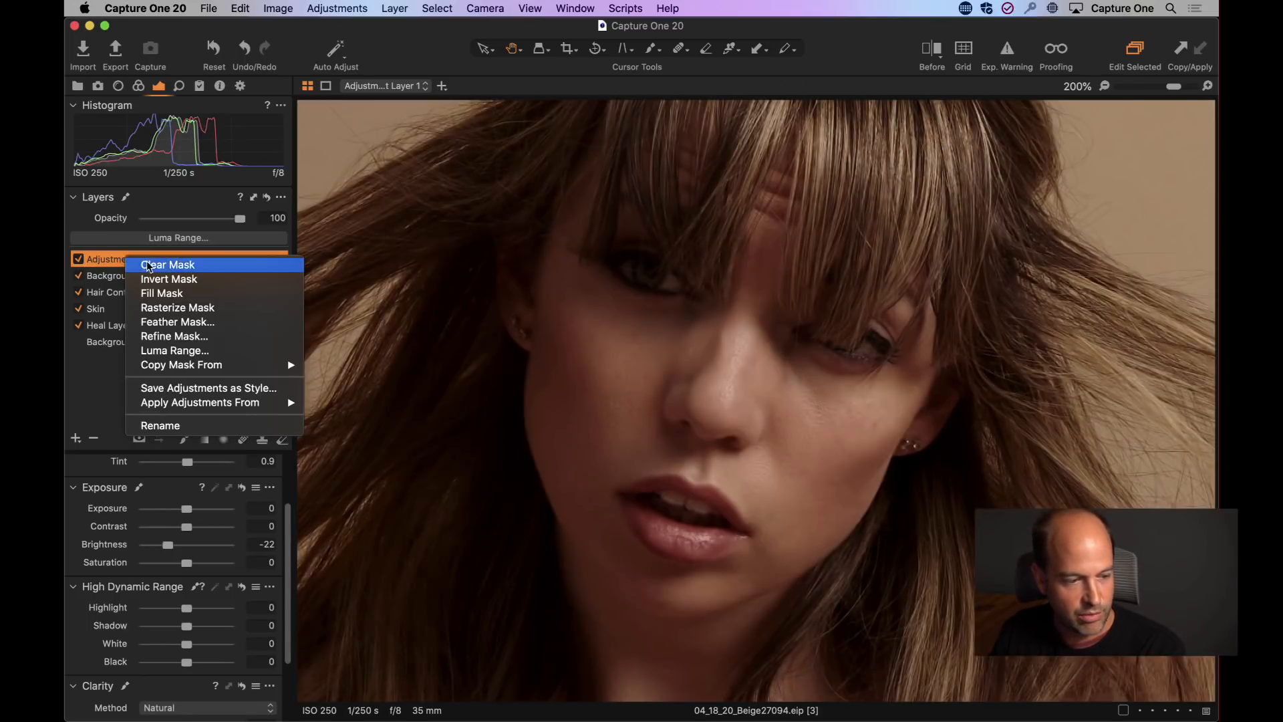
left_click(148, 265)
- Activate the mask brush for the darkening layer with size 55, hardness 8 and flow 2
left_click(184, 438)
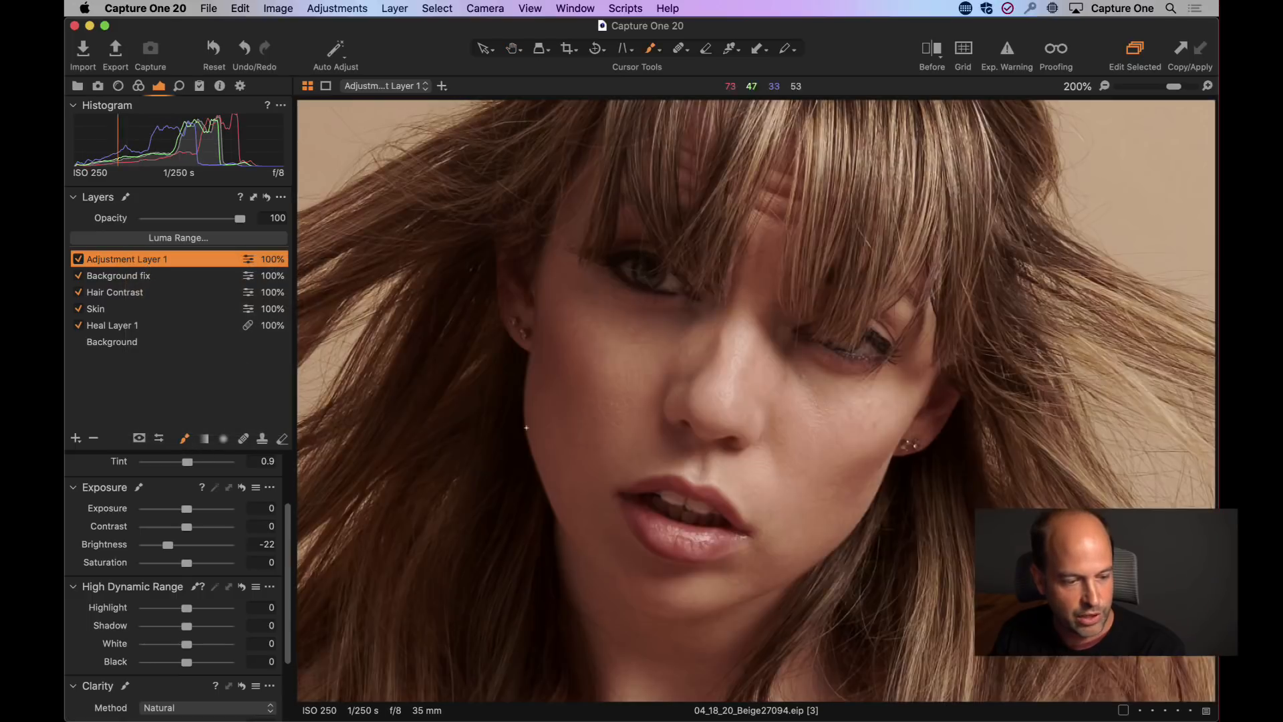
right_click(567, 391)
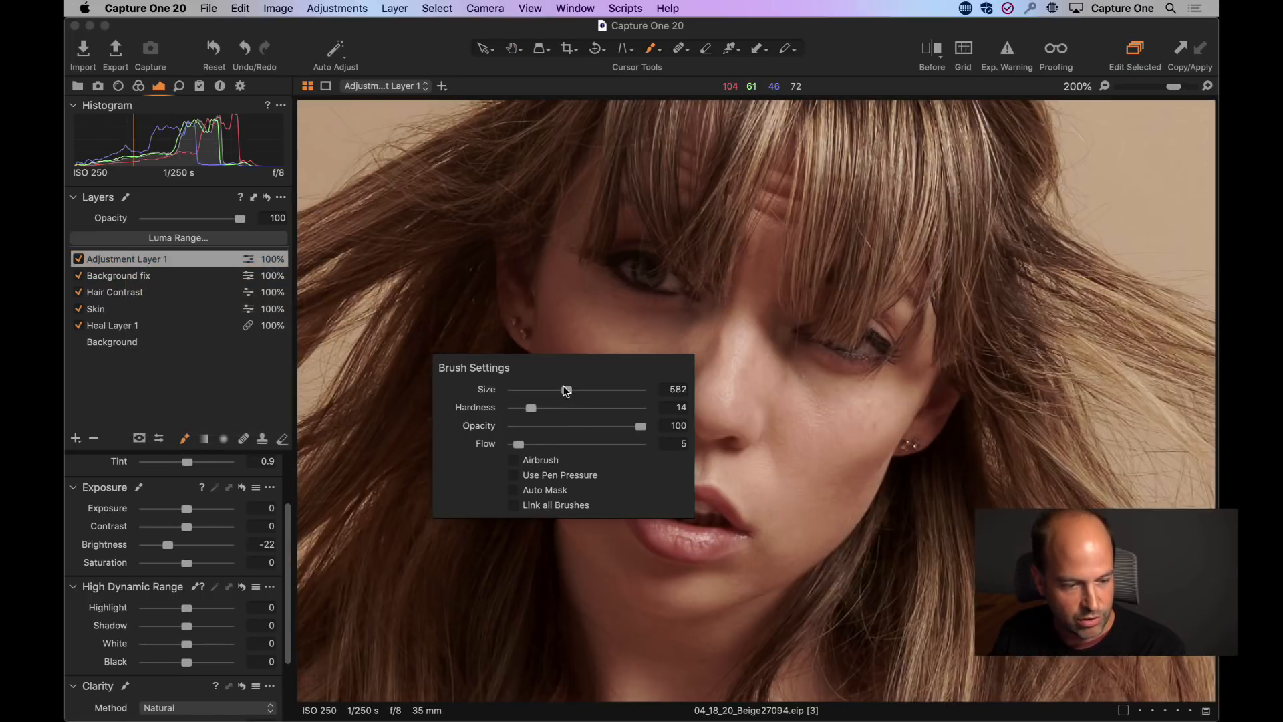
left_click_drag(568, 391, 535, 390)
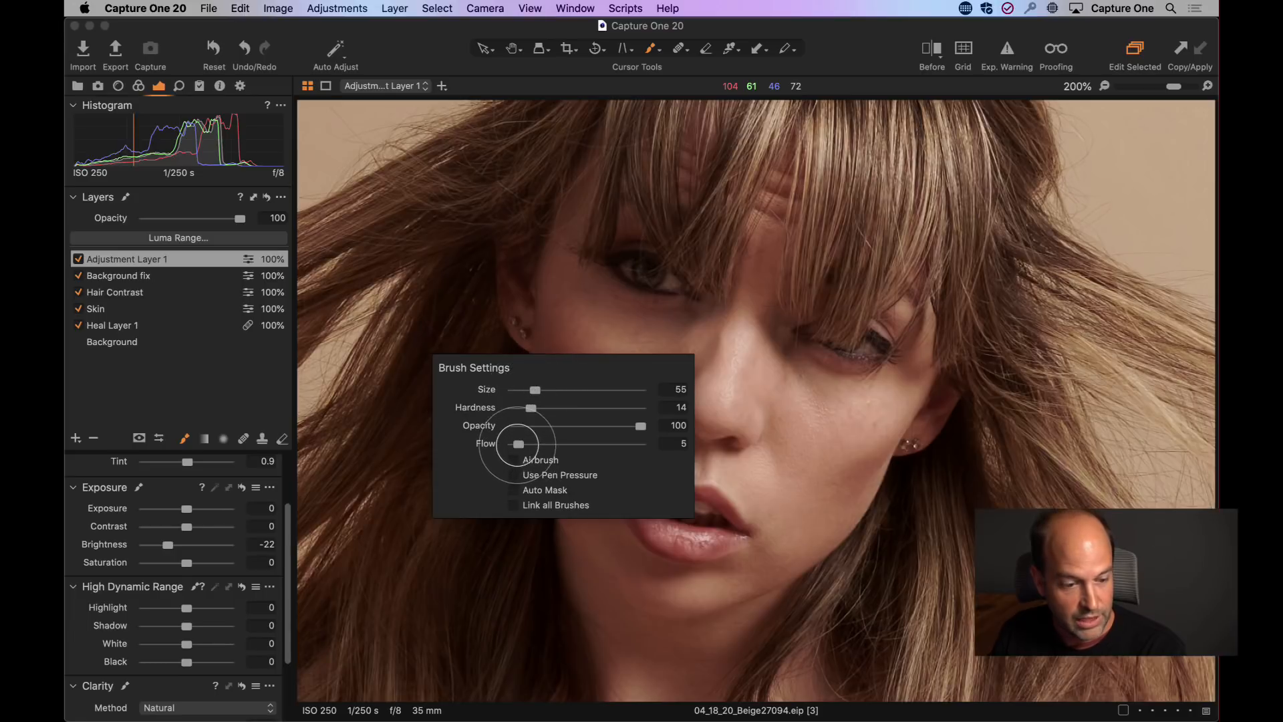
left_click_drag(519, 444, 522, 409)
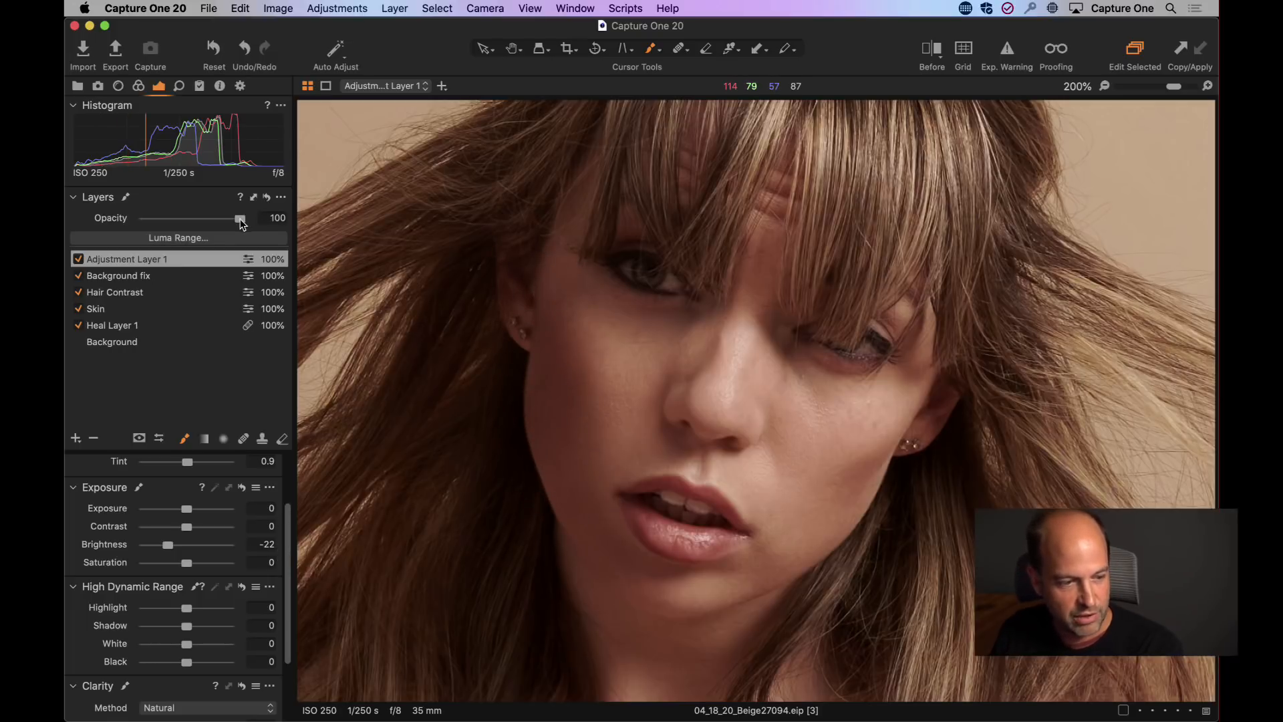
- Lower Adjustment Layer 1's opacity to 36 and compare the face with the layer off and on
left_click_drag(239, 219, 190, 218)
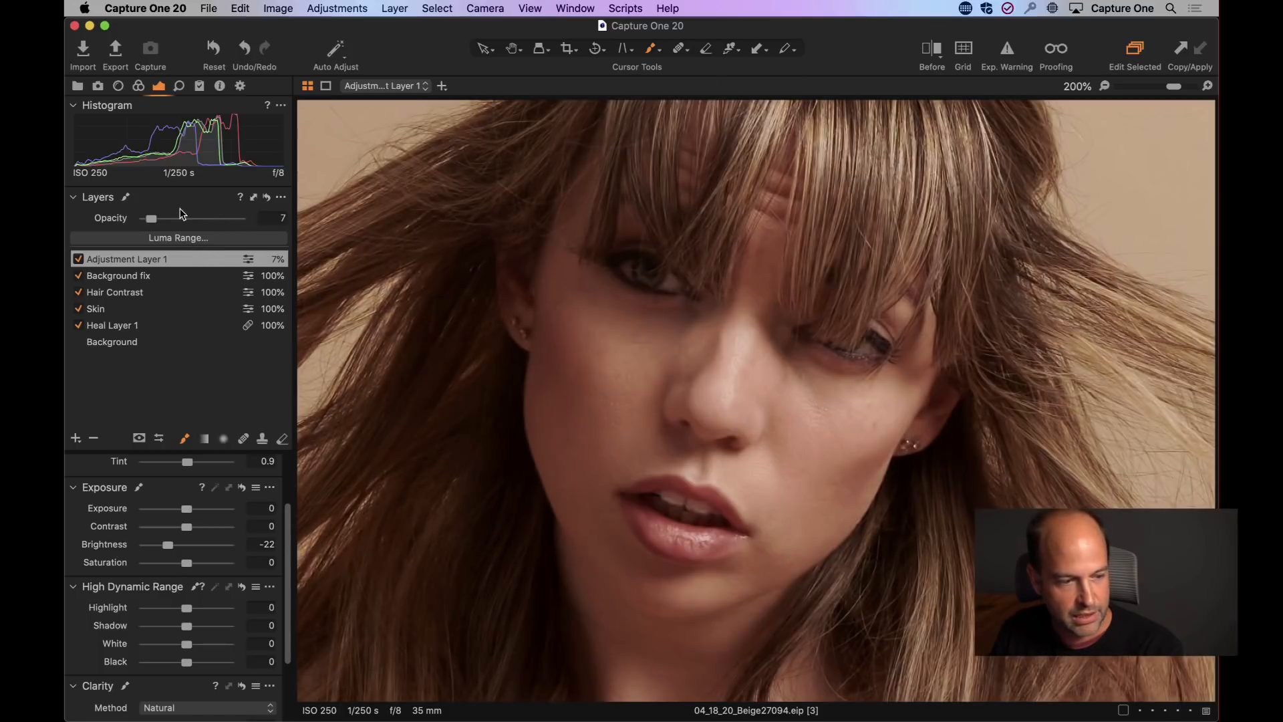
left_click(177, 219)
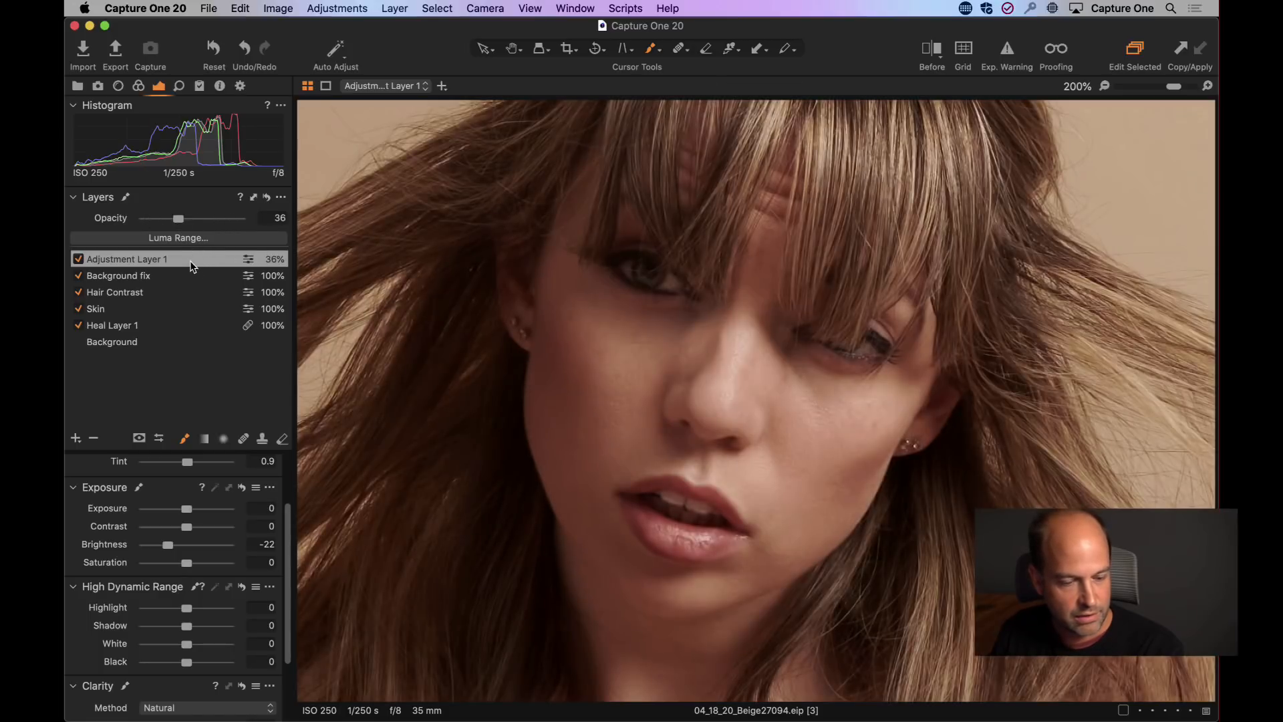
left_click(78, 260)
left_click(78, 260)
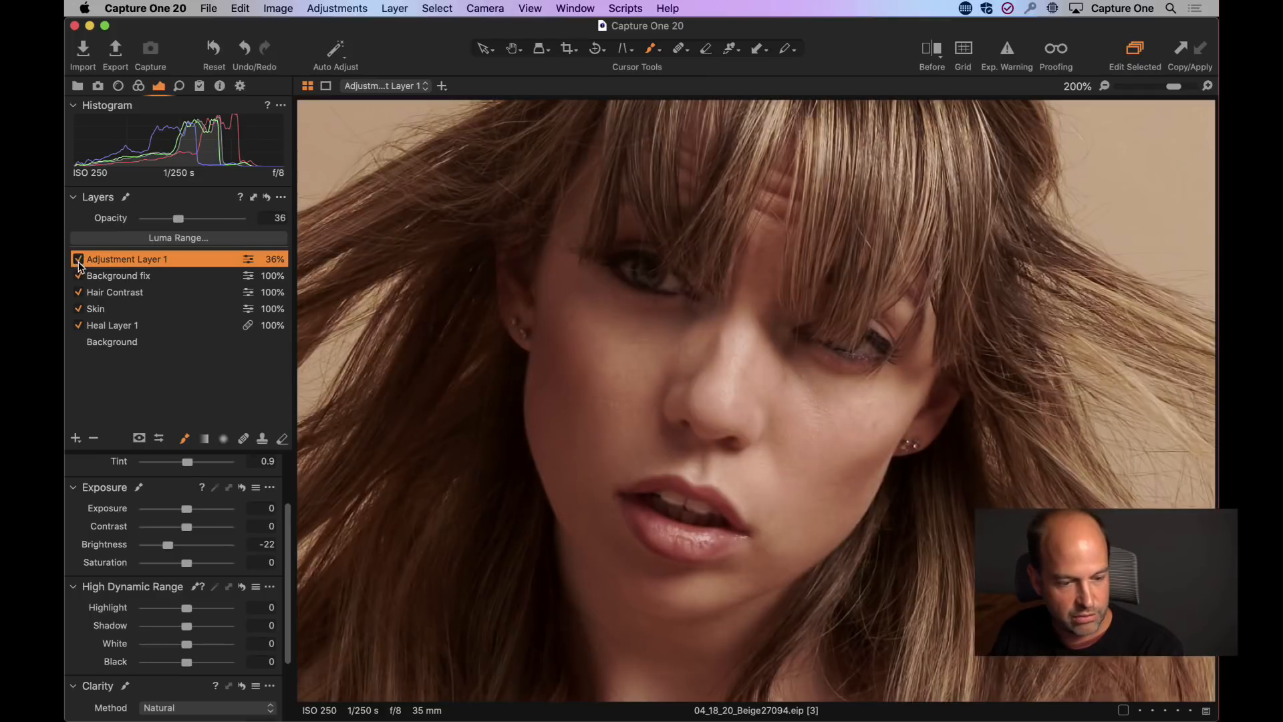
- Clear Adjustment Layer 1's mask again, check the brush settings and slightly enlarge the brush for burning the face
right_click(128, 260)
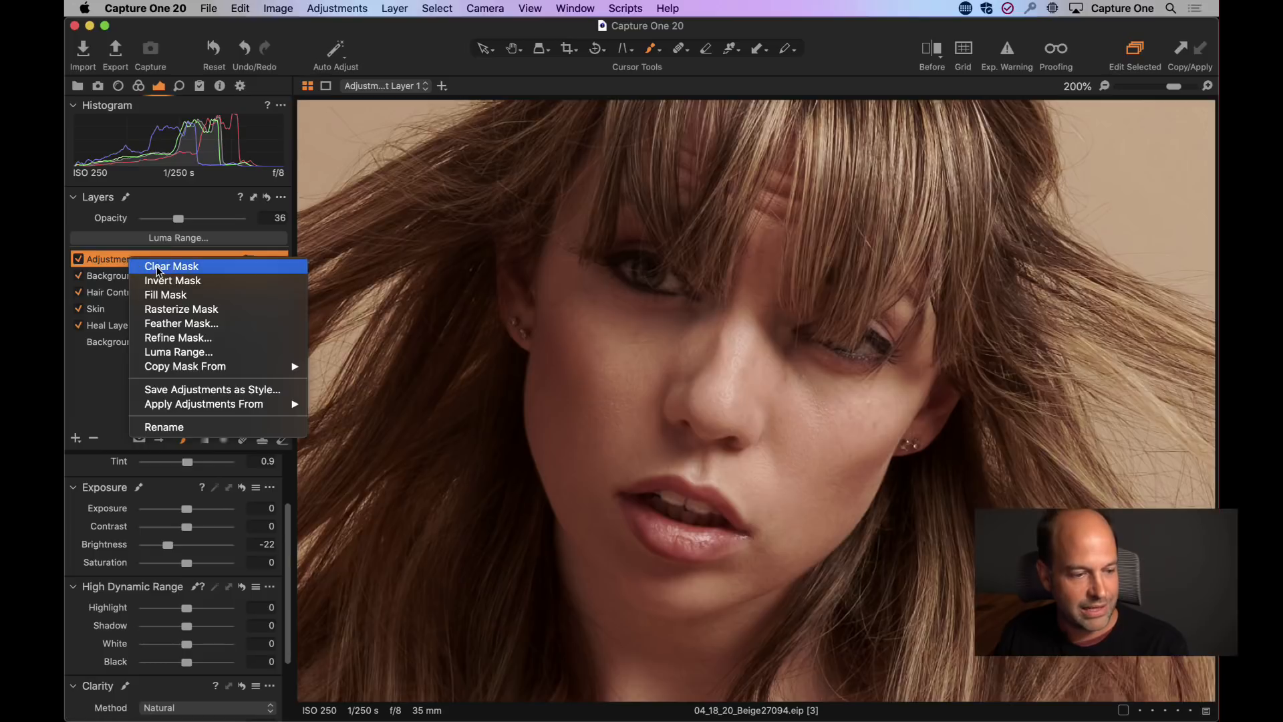
left_click(157, 266)
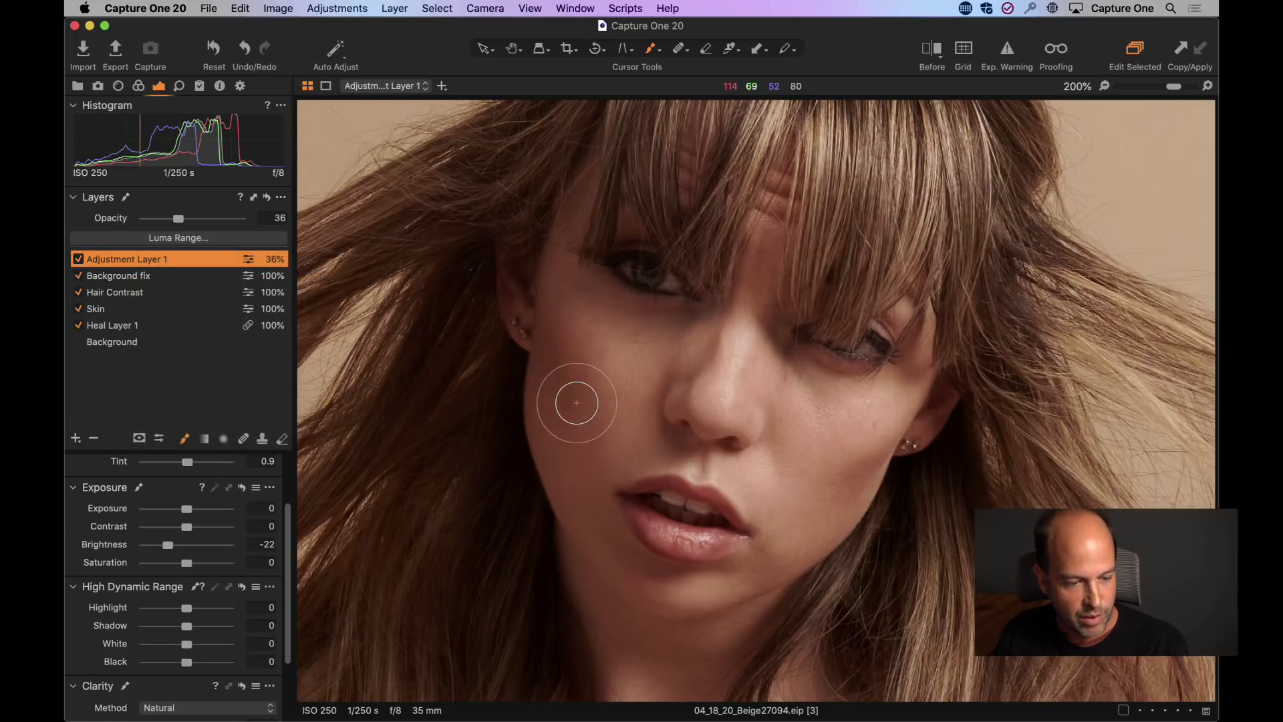
right_click(573, 403)
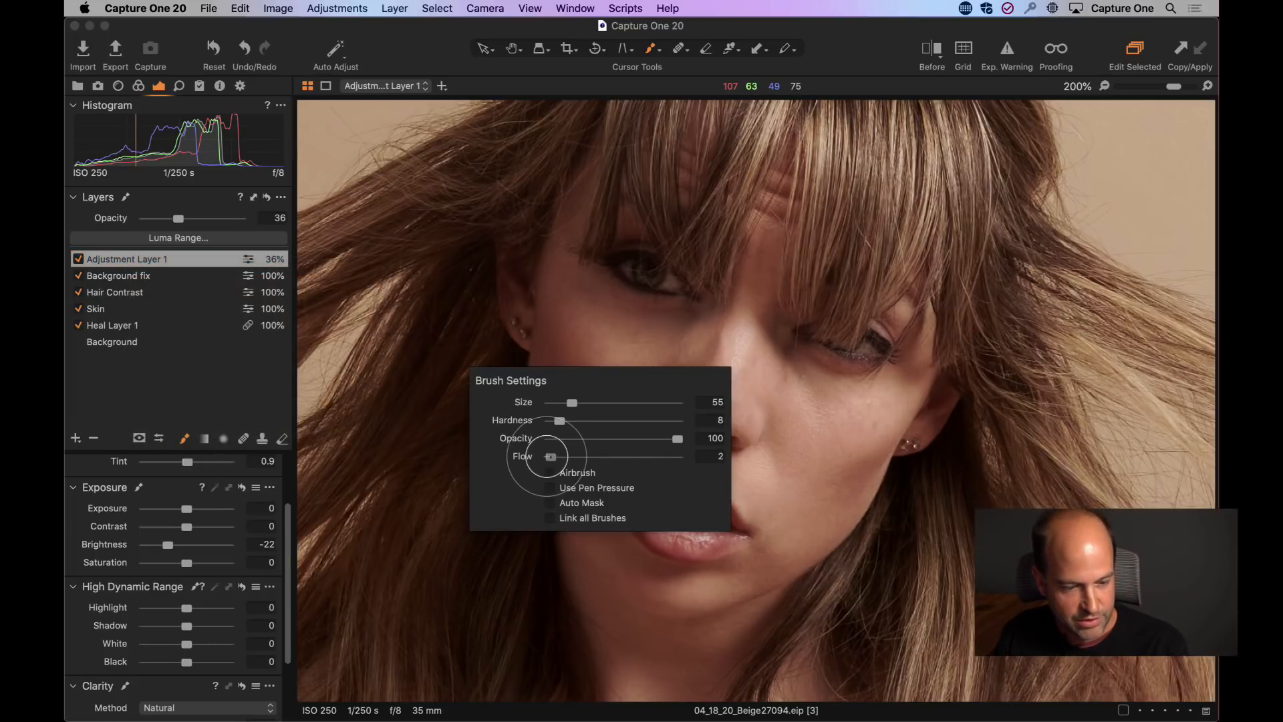
right_click(547, 351)
left_click_drag(547, 346, 550, 346)
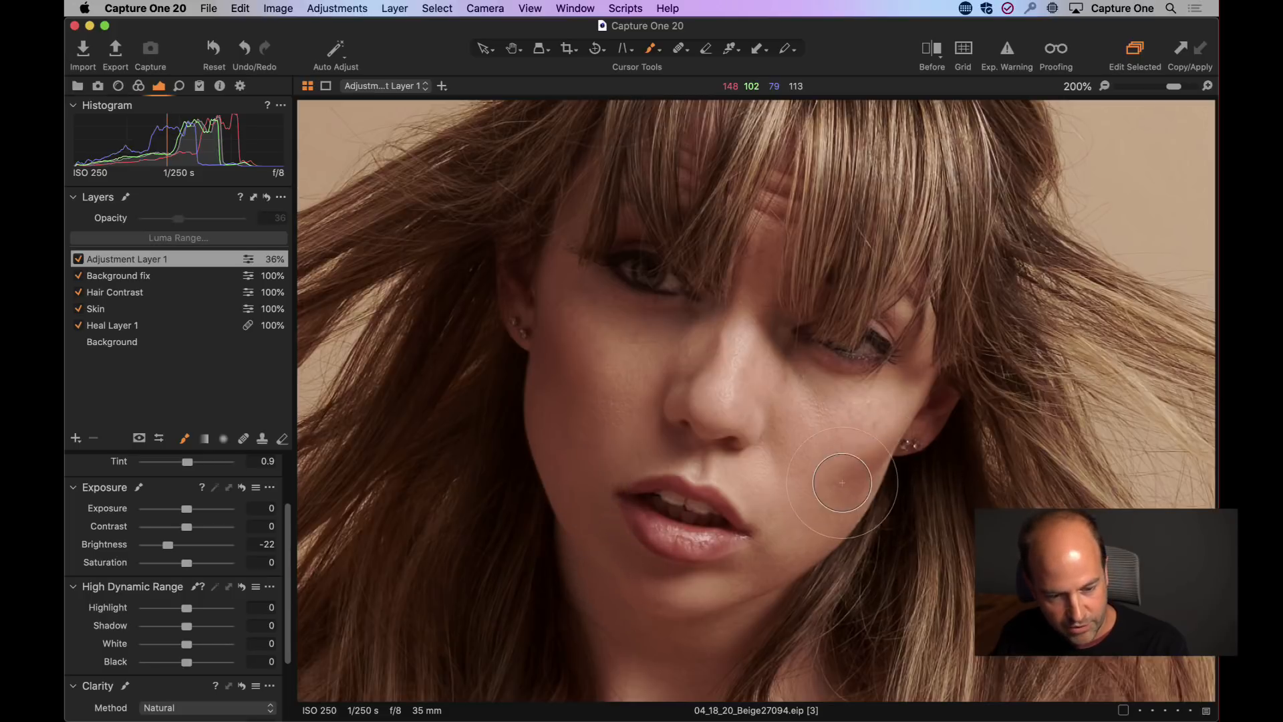
- Brush Adjustment Layer 1's darkening along the edge of the face and jaw to burn the contours
left_click_drag(652, 618, 705, 250)
left_click_drag(645, 540, 699, 324)
left_click_drag(613, 561, 613, 395)
left_click_drag(862, 427, 760, 702)
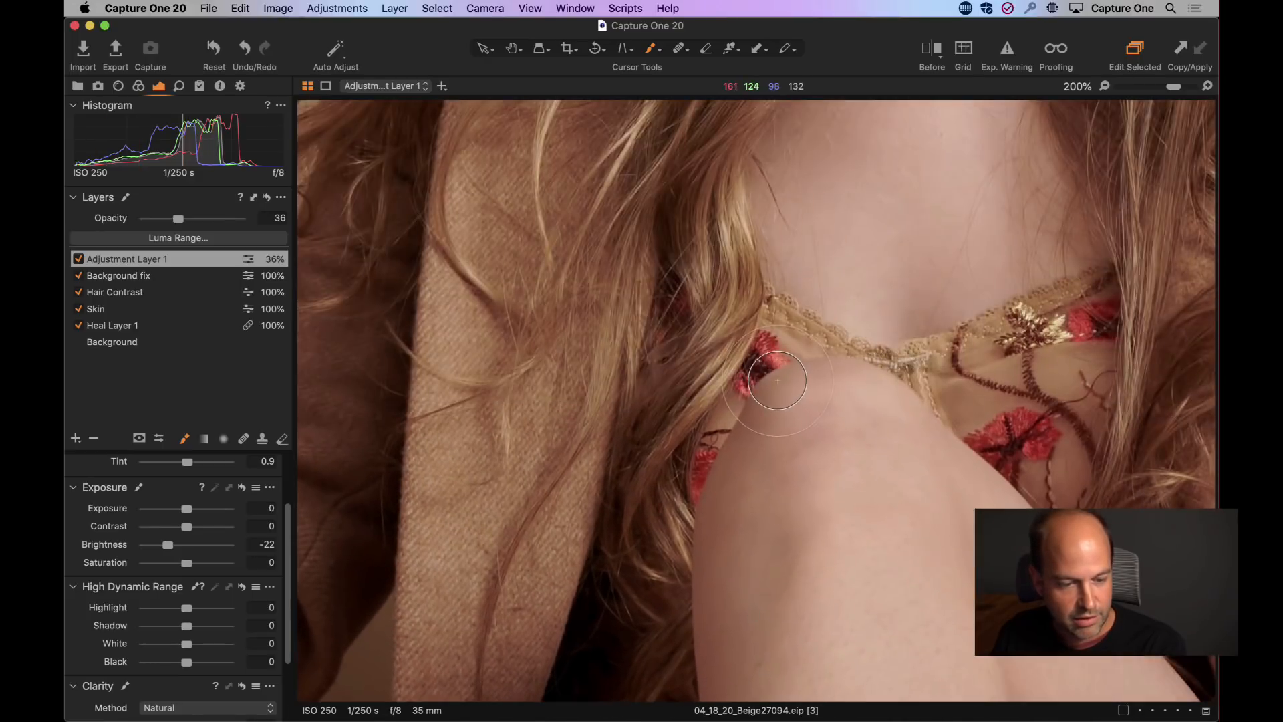
double_click(728, 392)
double_click(730, 390)
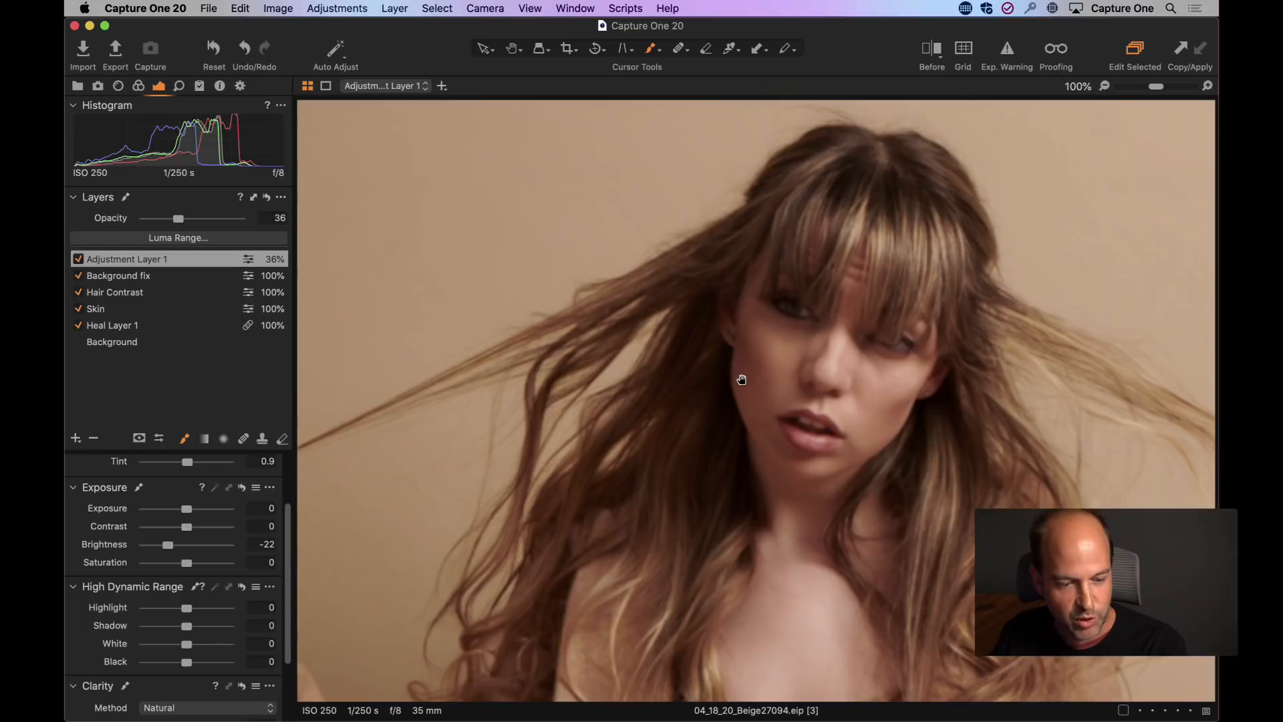
left_click_drag(742, 380, 785, 462)
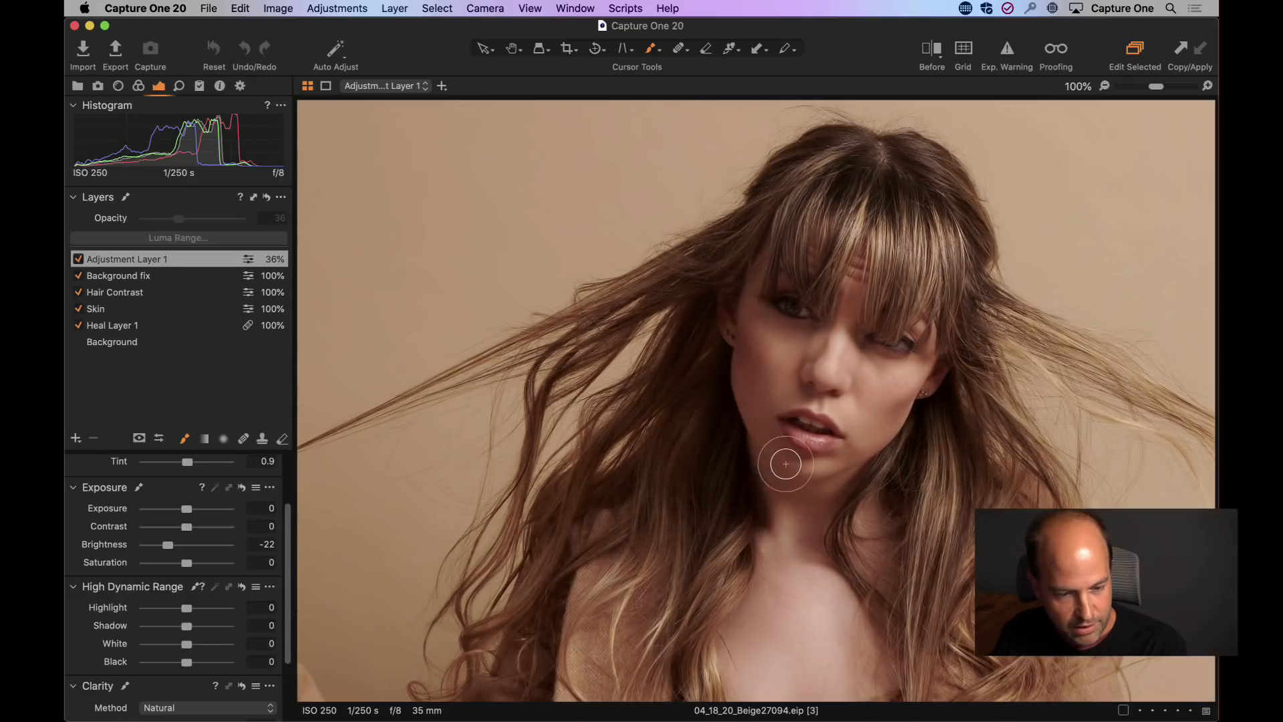
left_click_drag(742, 349, 765, 403)
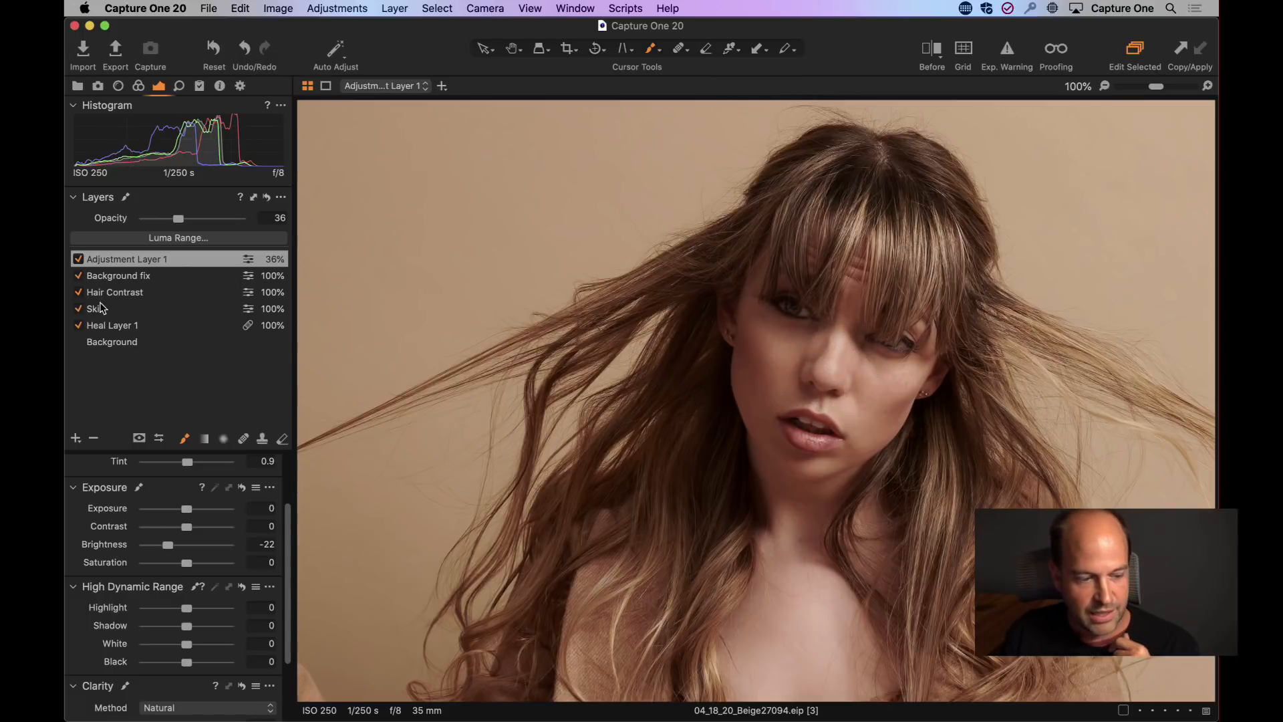
- Compare the portrait with Adjustment Layer 1 off and on, and check it in the split before/after view
left_click_drag(181, 605, 180, 608)
double_click(196, 610)
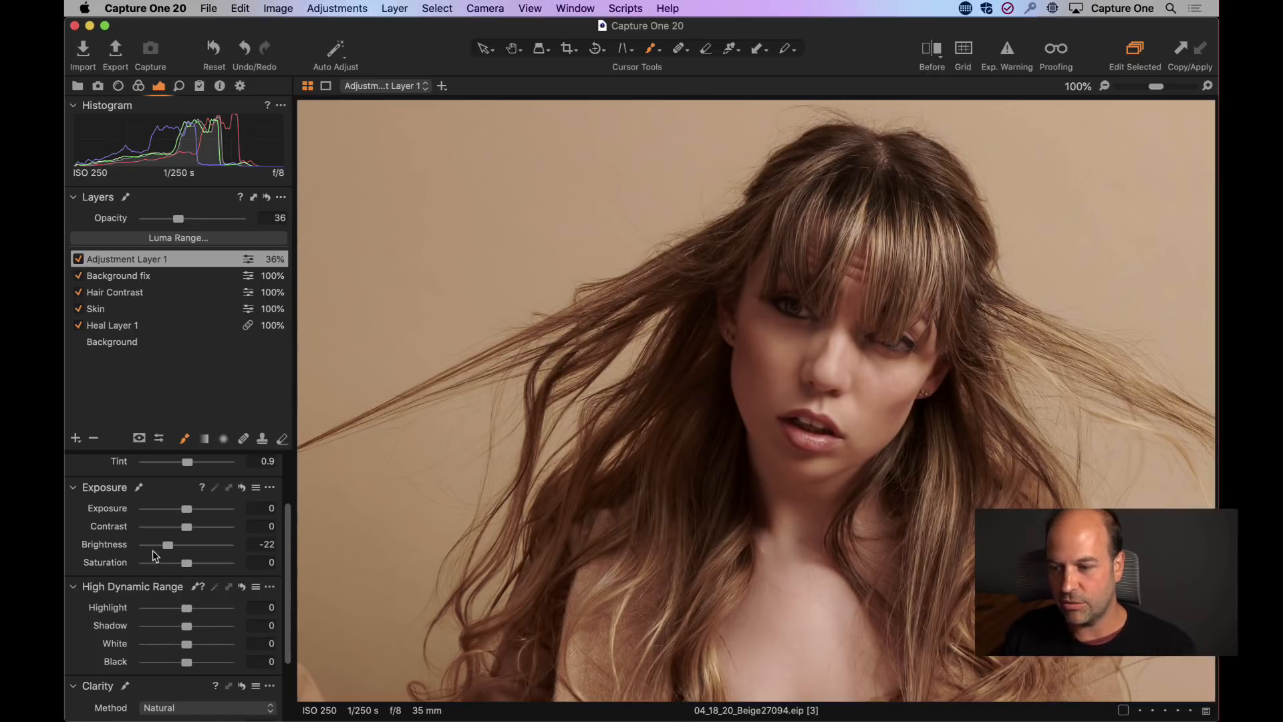
left_click(78, 259)
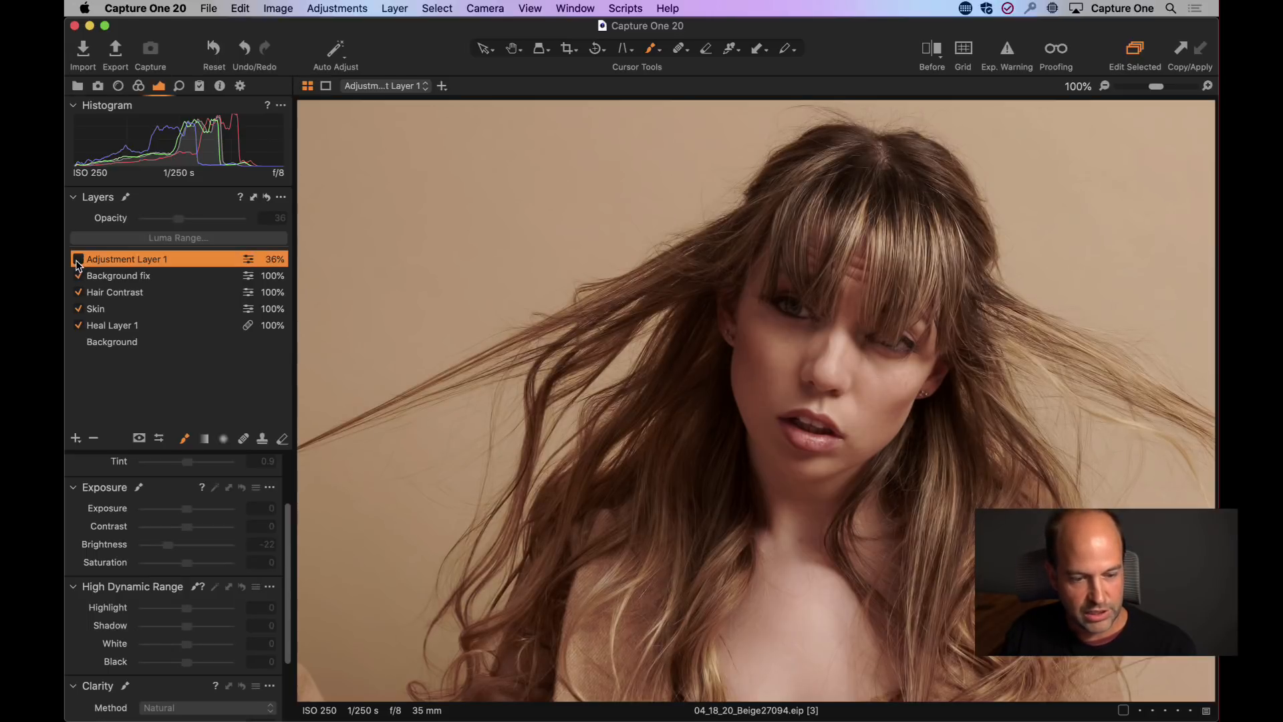
left_click(79, 260)
left_click(933, 48)
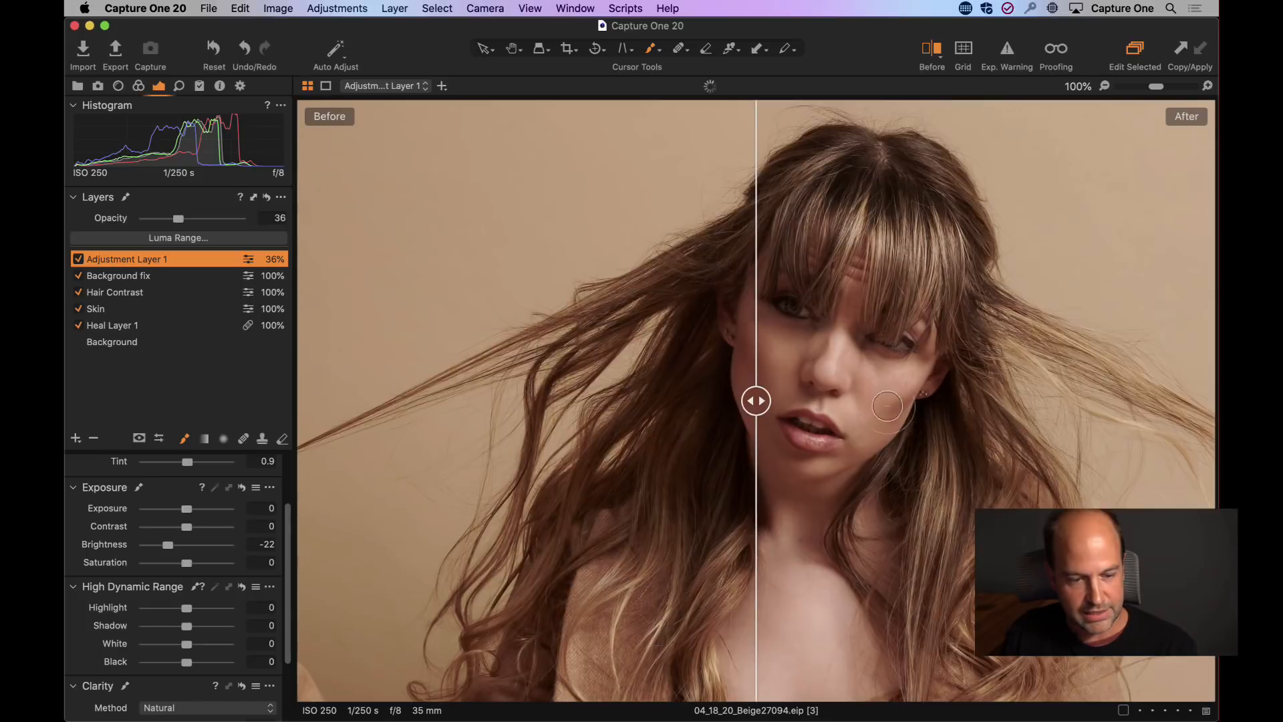
mouse_move(755, 399)
left_mouse_down()
mouse_move(934, 401)
mouse_move(602, 401)
mouse_move(963, 401)
mouse_move(617, 413)
mouse_move(861, 401)
mouse_move(753, 401)
left_mouse_up()
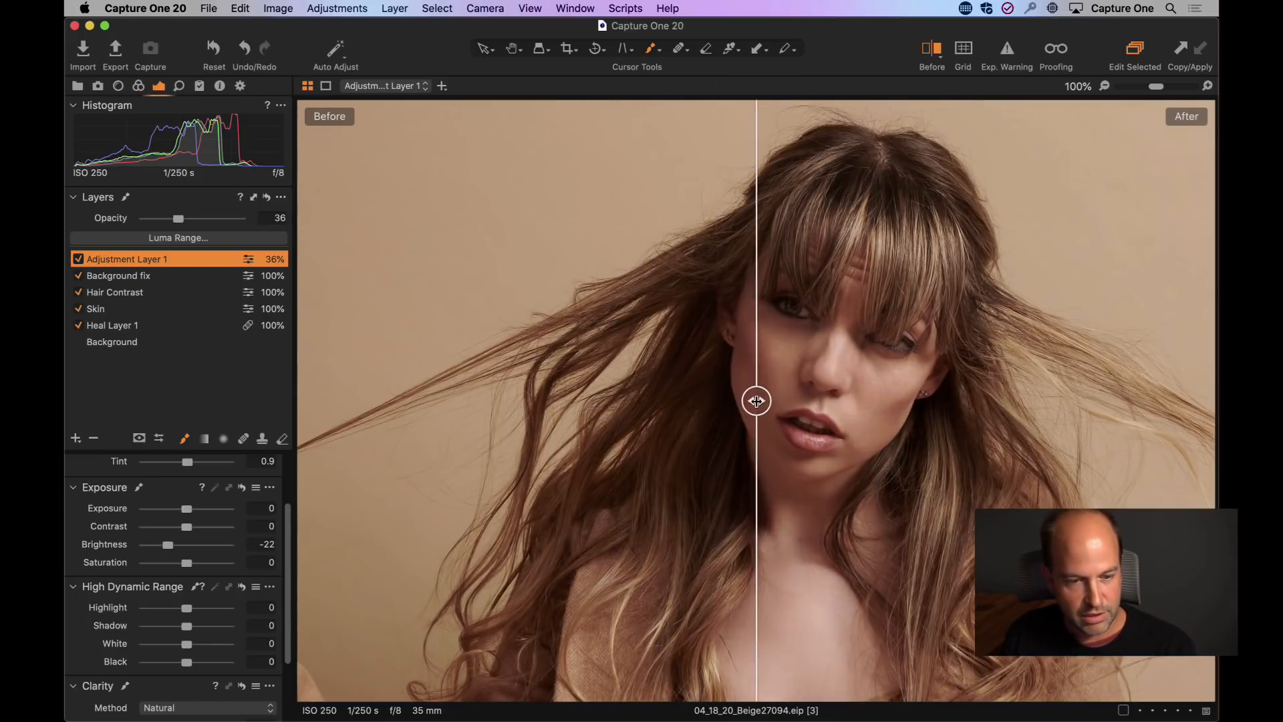
left_click(932, 48)
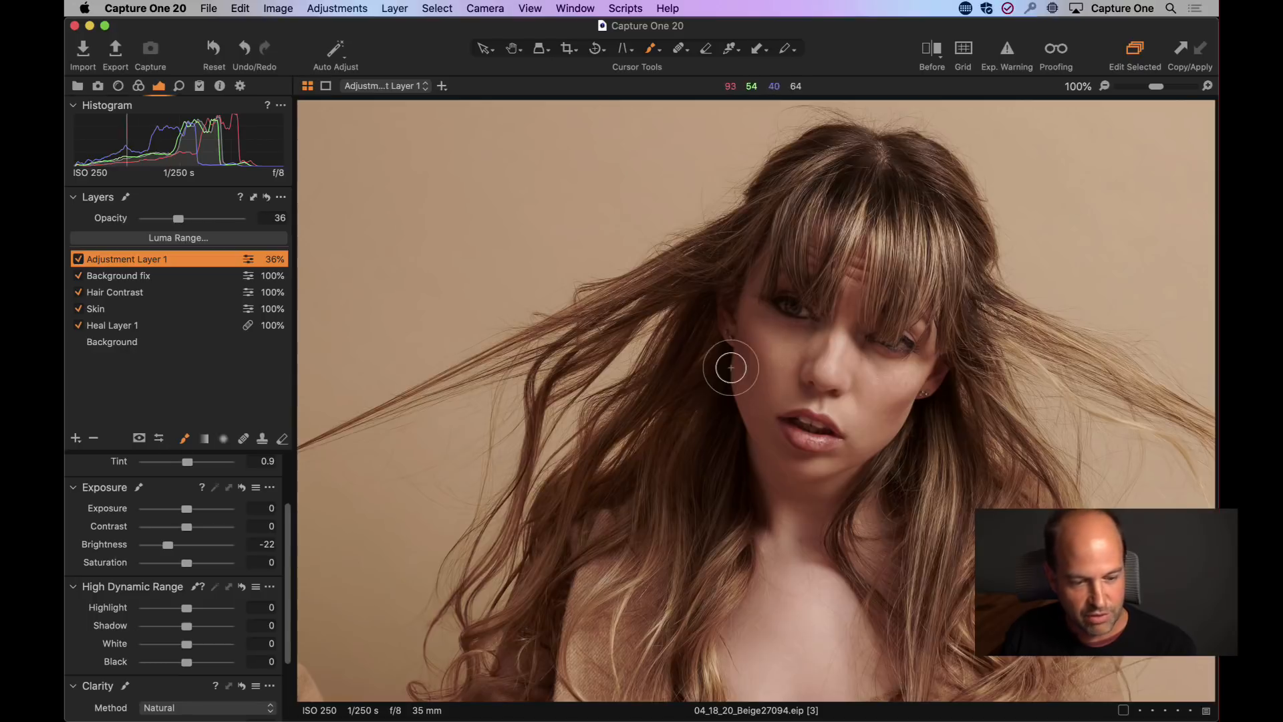
- Brush further darkening on Adjustment Layer 1 from the cheek down past the jaw to the neck
mouse_move(741, 349)
left_mouse_down()
mouse_move(762, 419)
mouse_move(755, 332)
mouse_move(756, 407)
mouse_move(774, 449)
mouse_move(747, 324)
mouse_move(755, 402)
mouse_move(747, 371)
mouse_move(782, 457)
mouse_move(769, 444)
mouse_move(756, 316)
mouse_move(739, 350)
mouse_move(766, 434)
mouse_move(828, 515)
left_mouse_up()
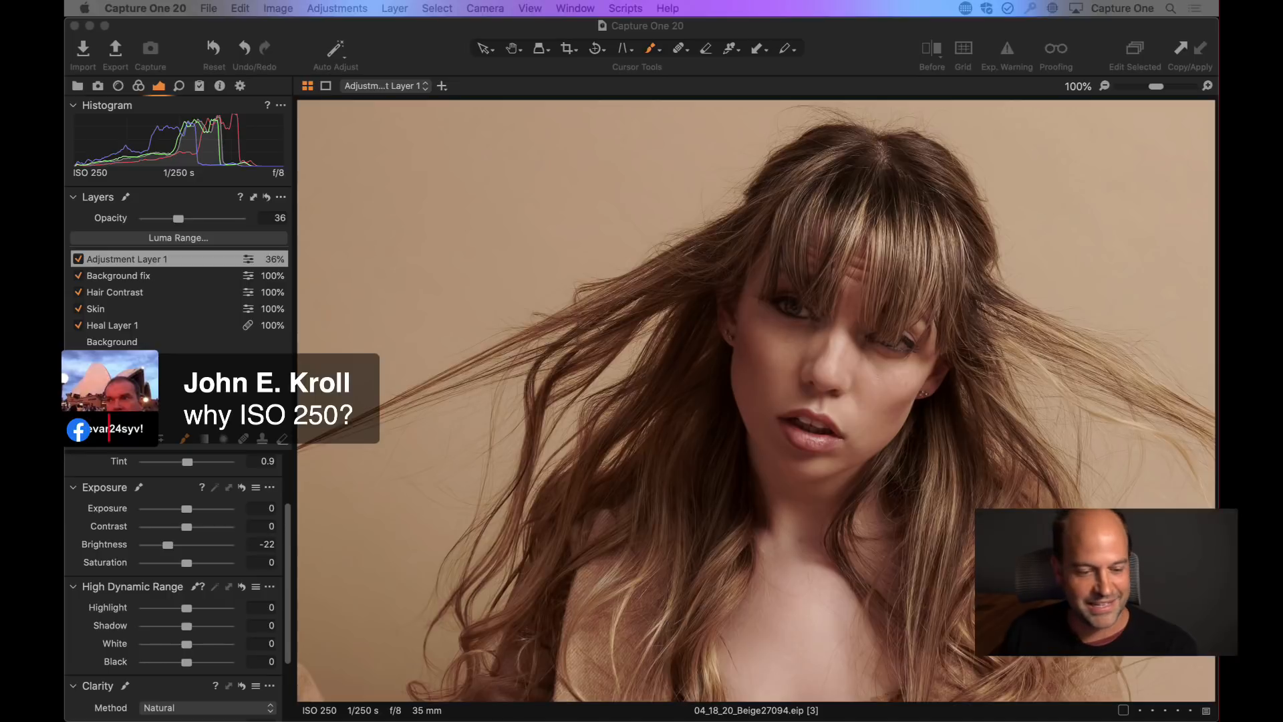
left_click(388, 395)
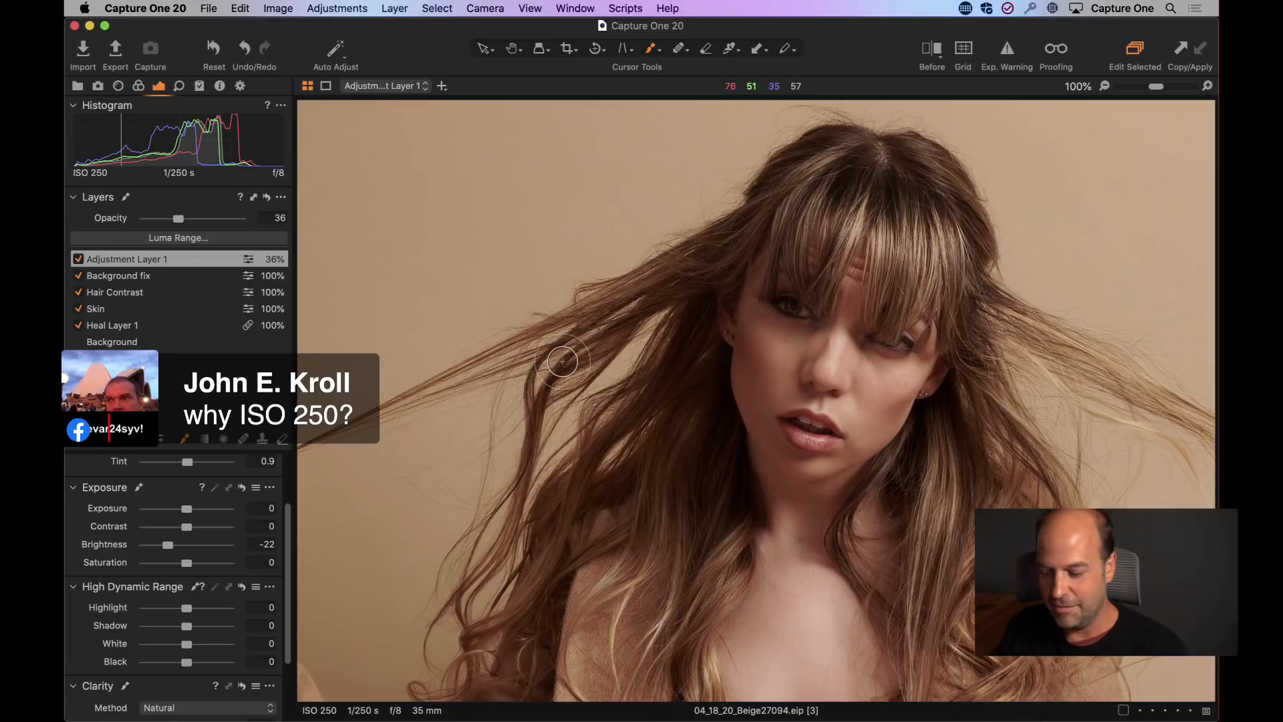
- Fit the whole photo in view and read its camera, lens and exposure metadata
key("h")
double_click(566, 383)
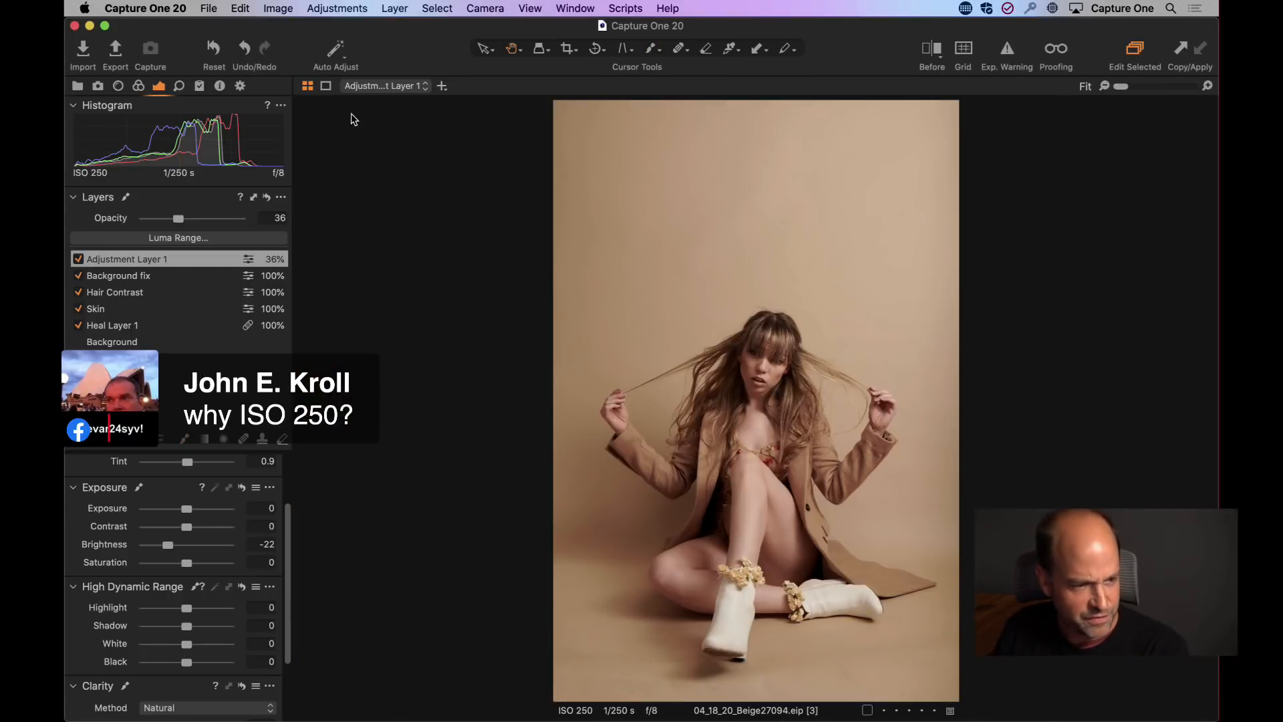
left_click(219, 86)
scroll(198, 302, "down", 5)
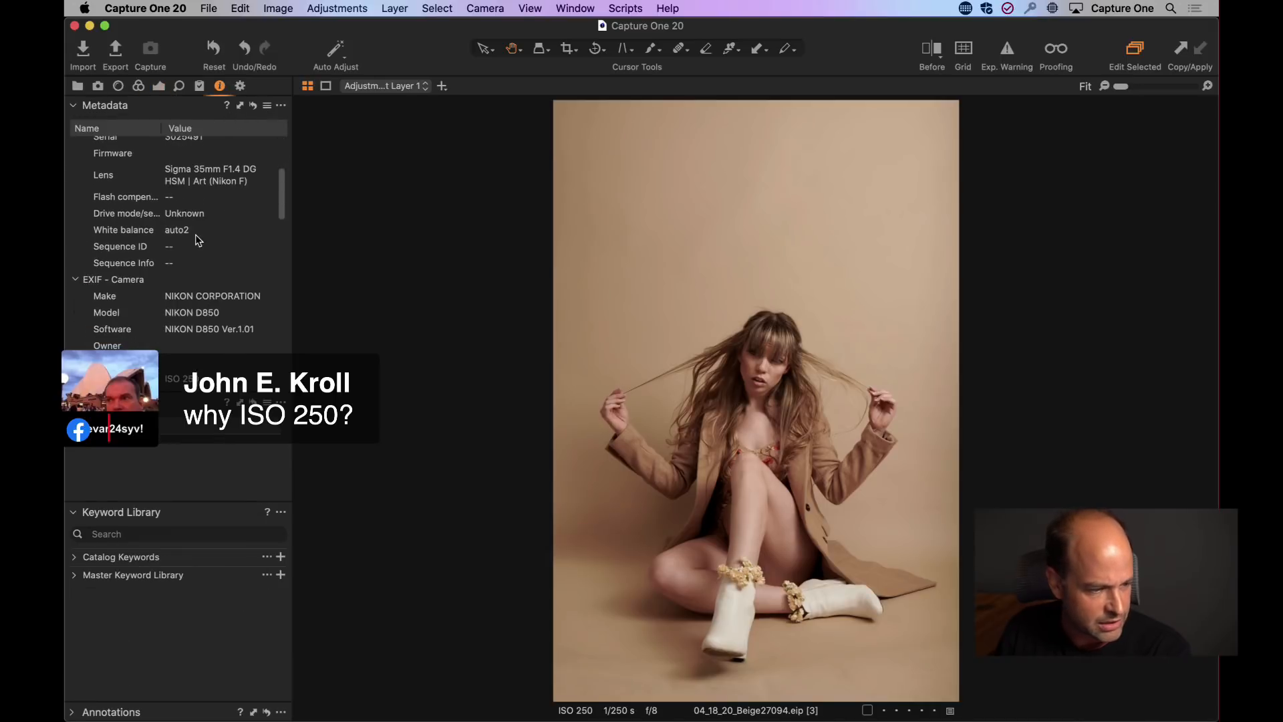
scroll(195, 237, "up", 5)
scroll(214, 233, "down", 1)
scroll(215, 234, "down", 6)
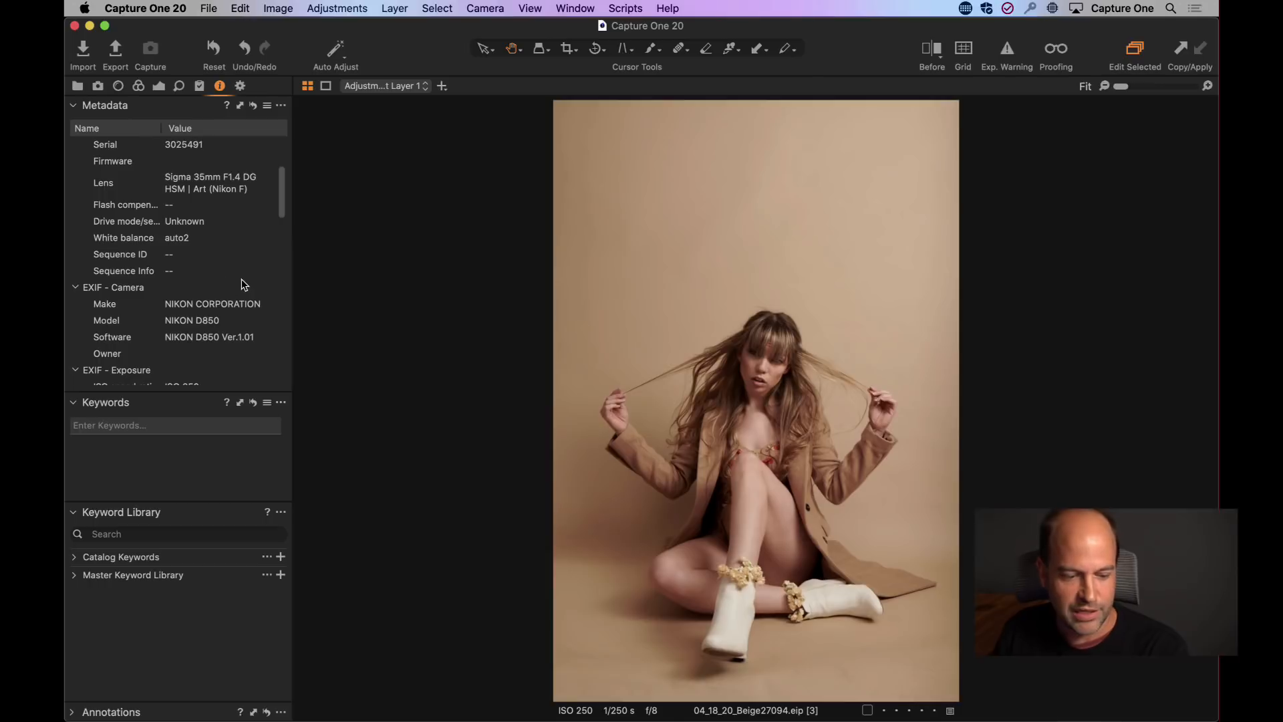
left_click(159, 88)
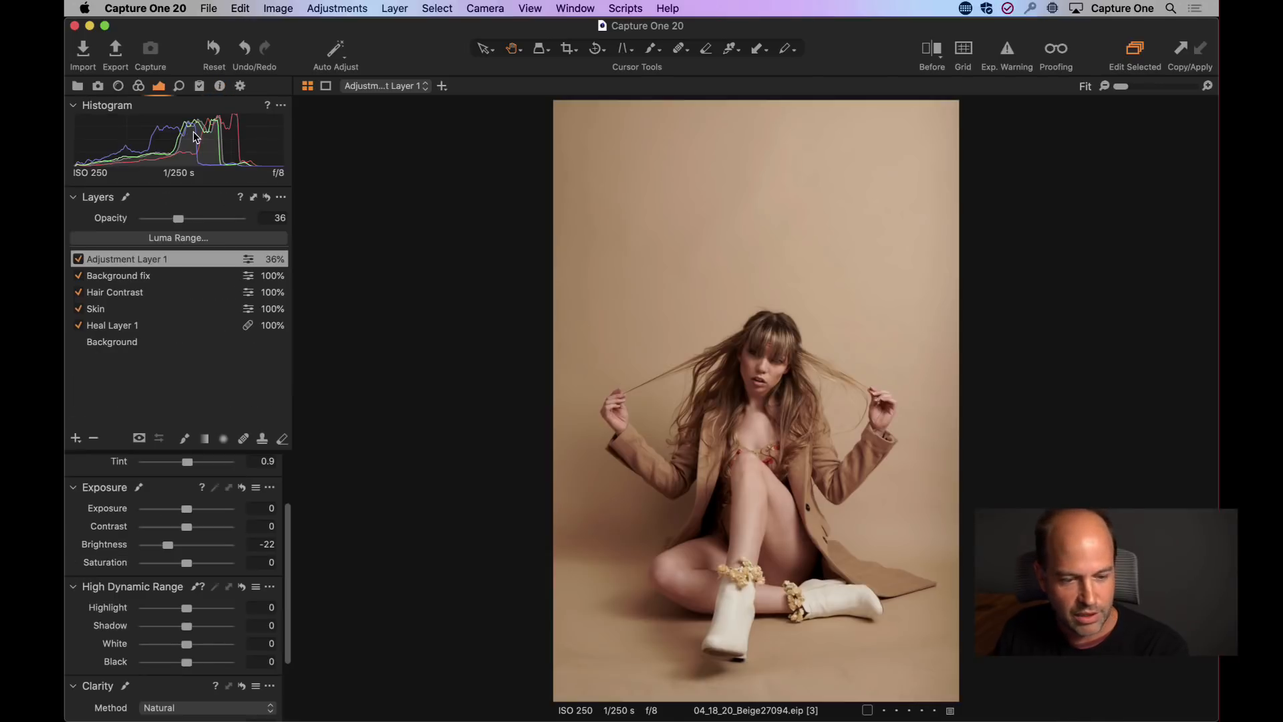
- Activate the heal brush on Heal Layer 1 and reduce its size below 20 for fine retouching of the face
double_click(713, 381)
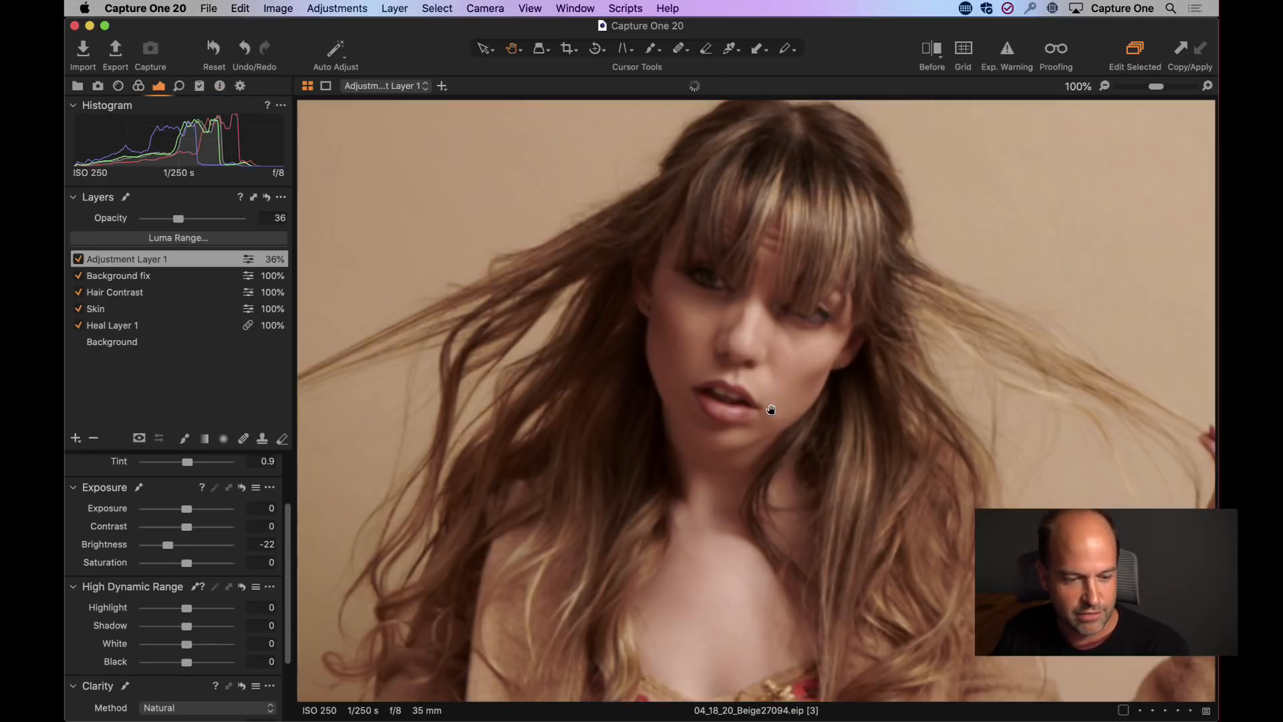
key("super+plus")
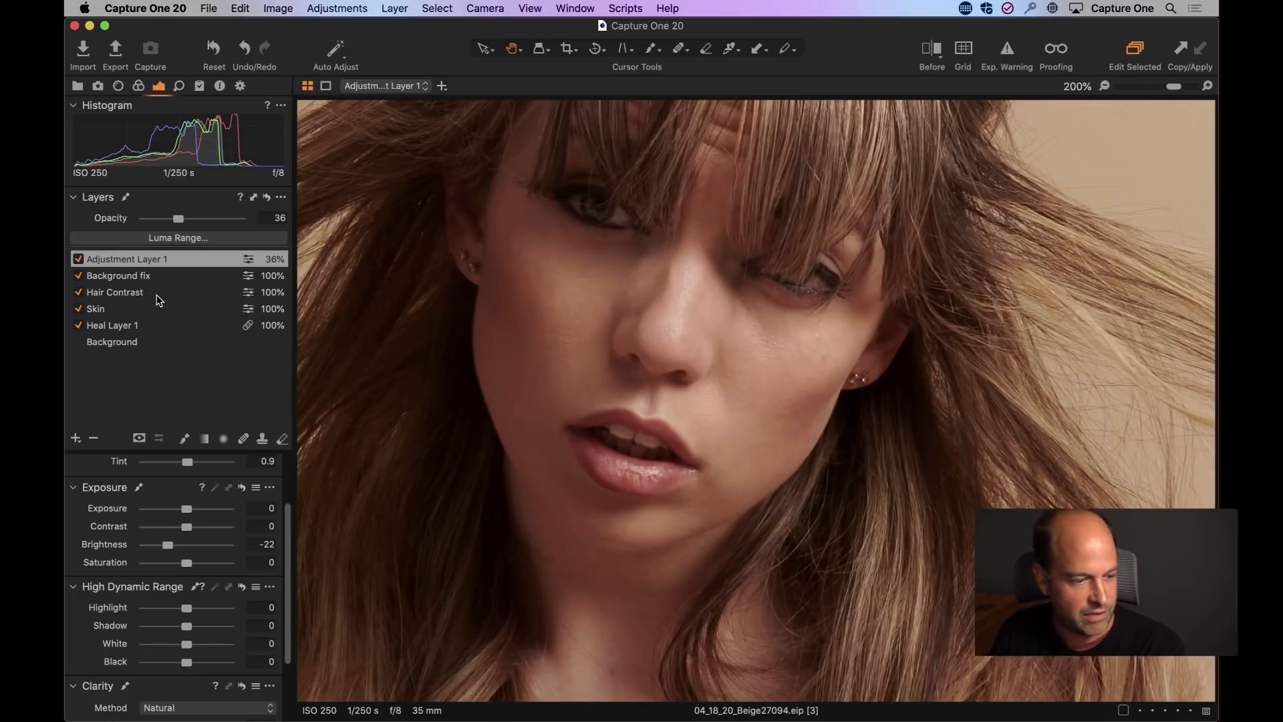
left_click(133, 325)
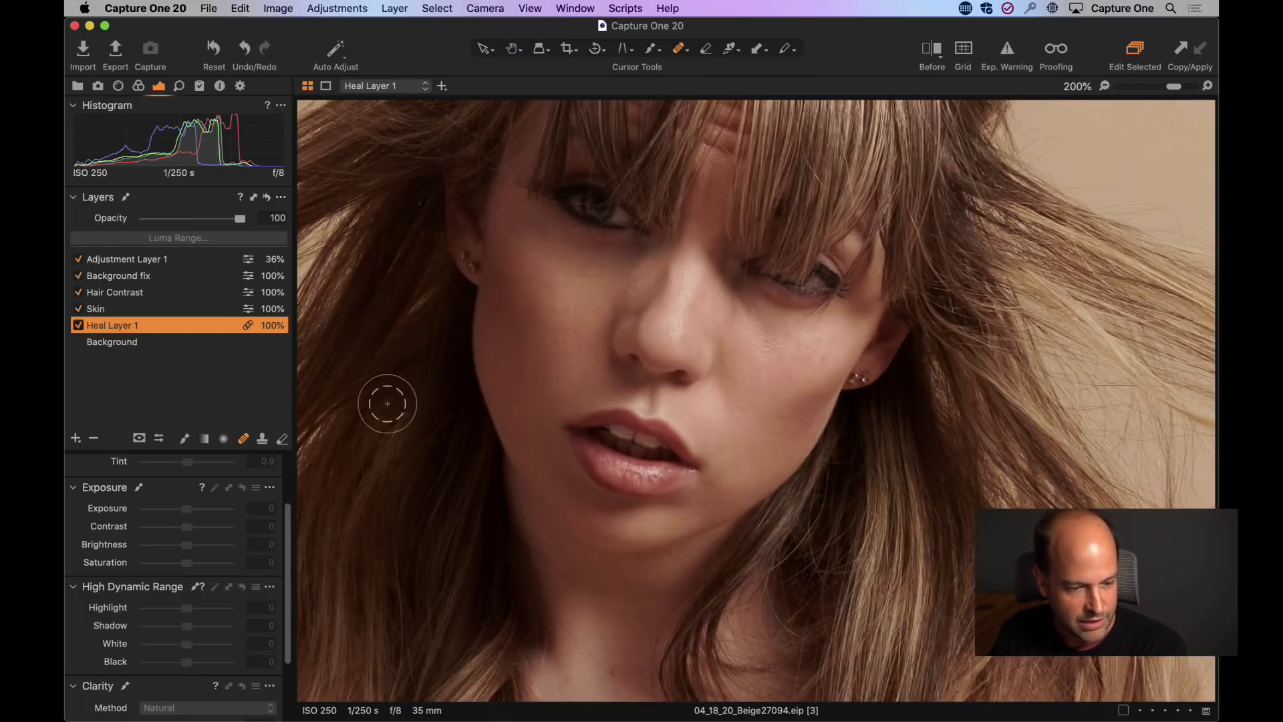
right_click(802, 373)
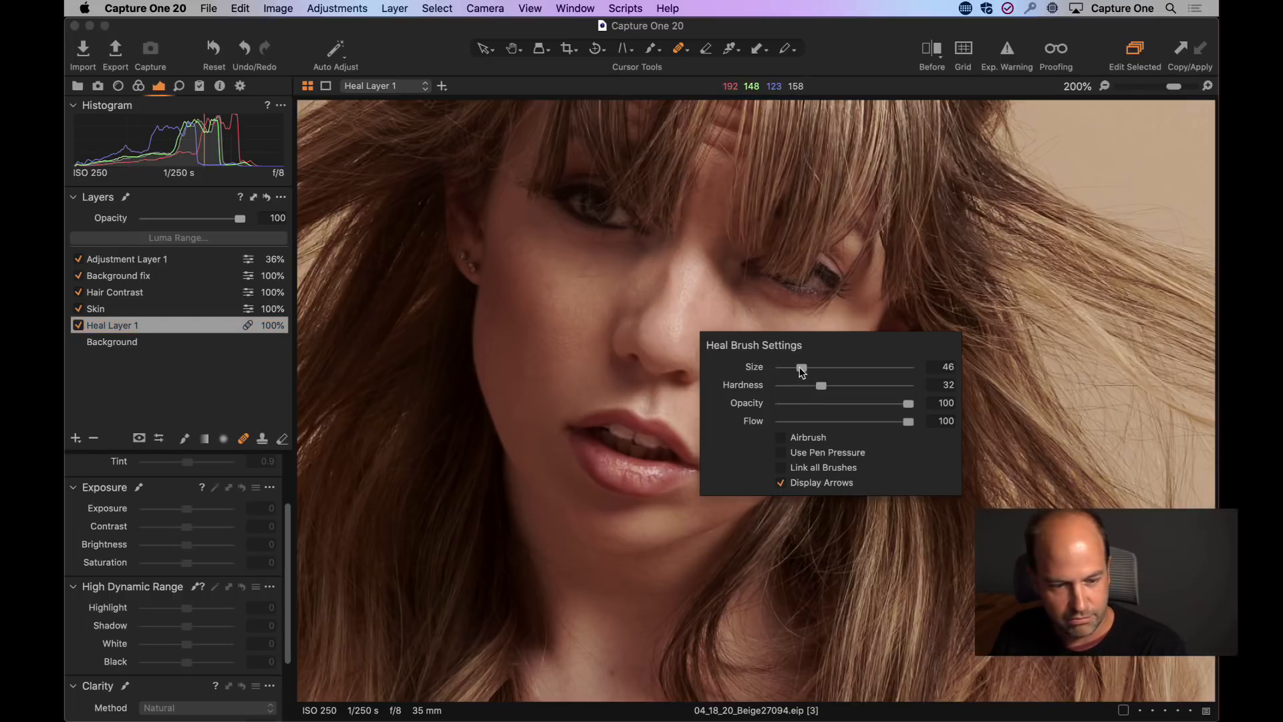
left_click_drag(802, 372, 796, 371)
key("super+=")
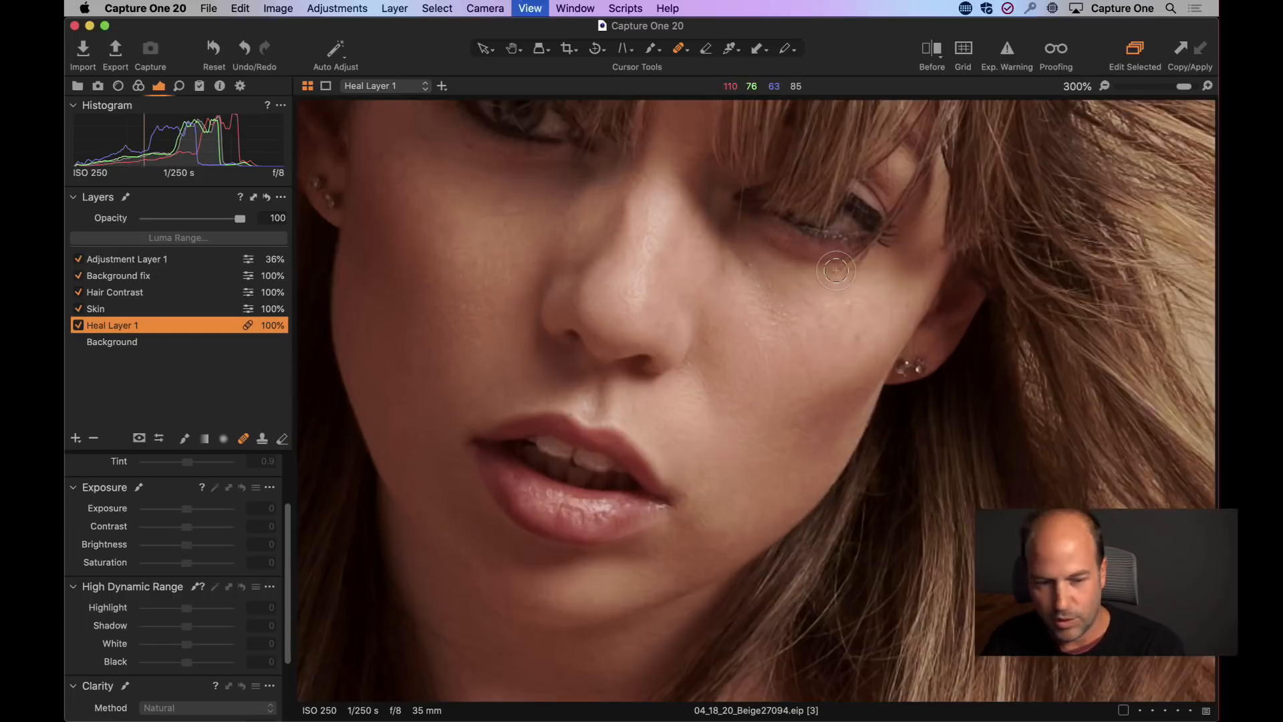
key("super+=")
right_click(809, 339)
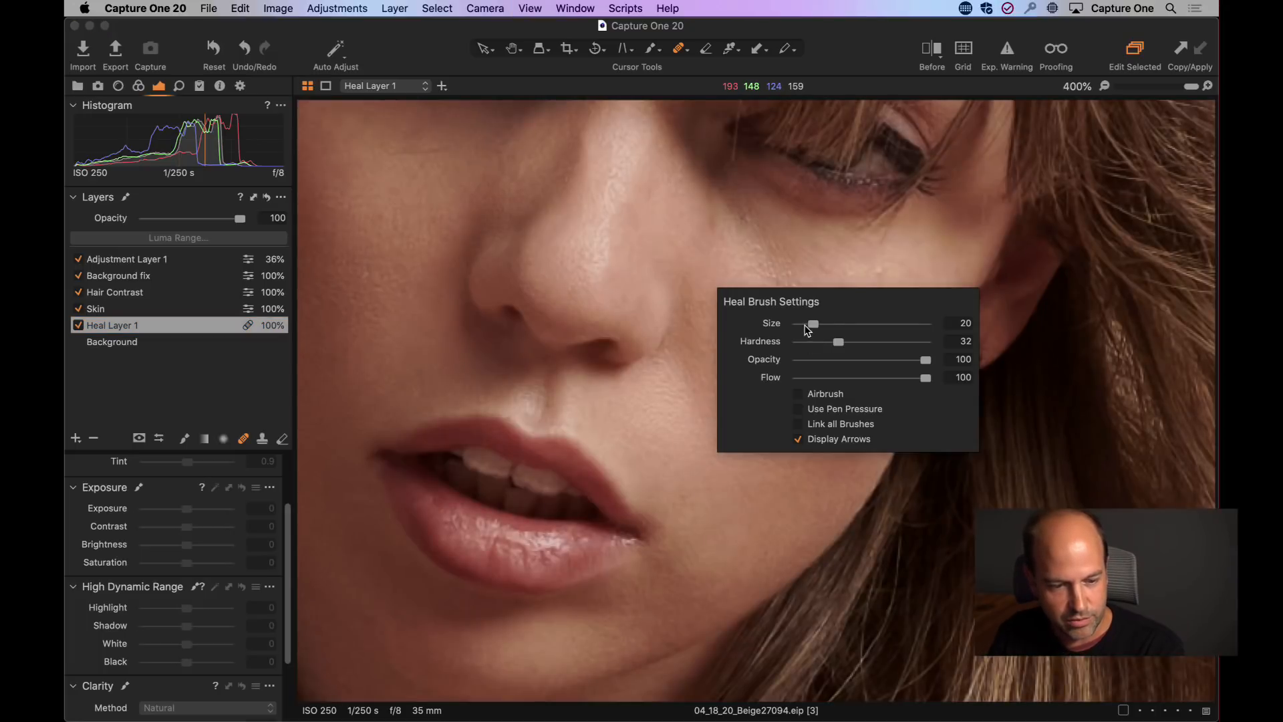
left_click_drag(808, 324, 802, 324)
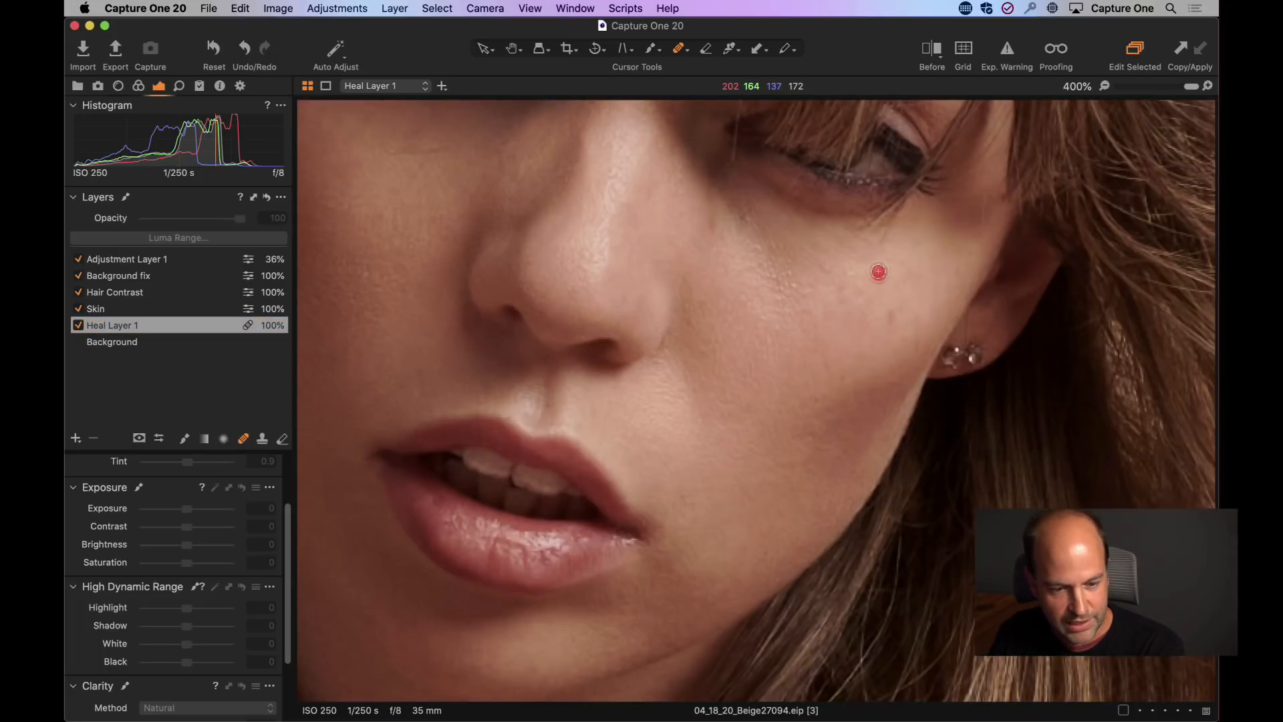
- Heal the small blemishes on the cheek between the nose and the ear, below the partly covered eye
left_click(878, 272)
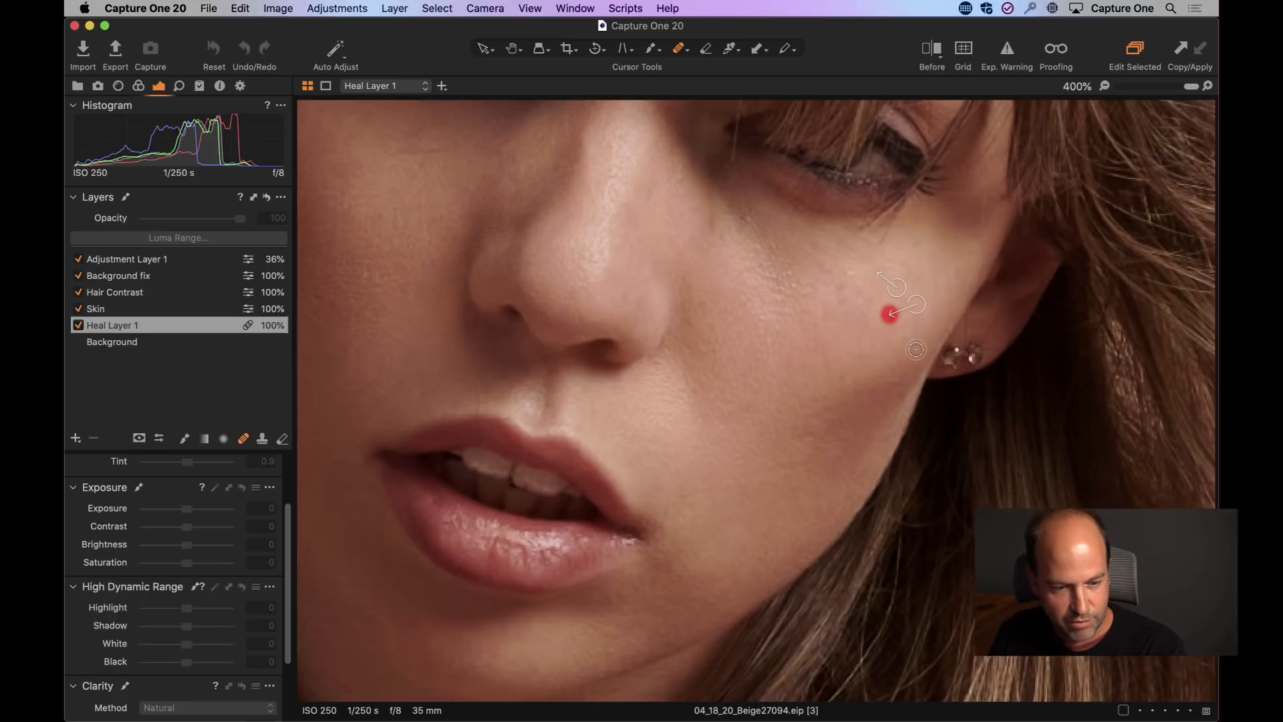
left_click(920, 347)
left_click(741, 224)
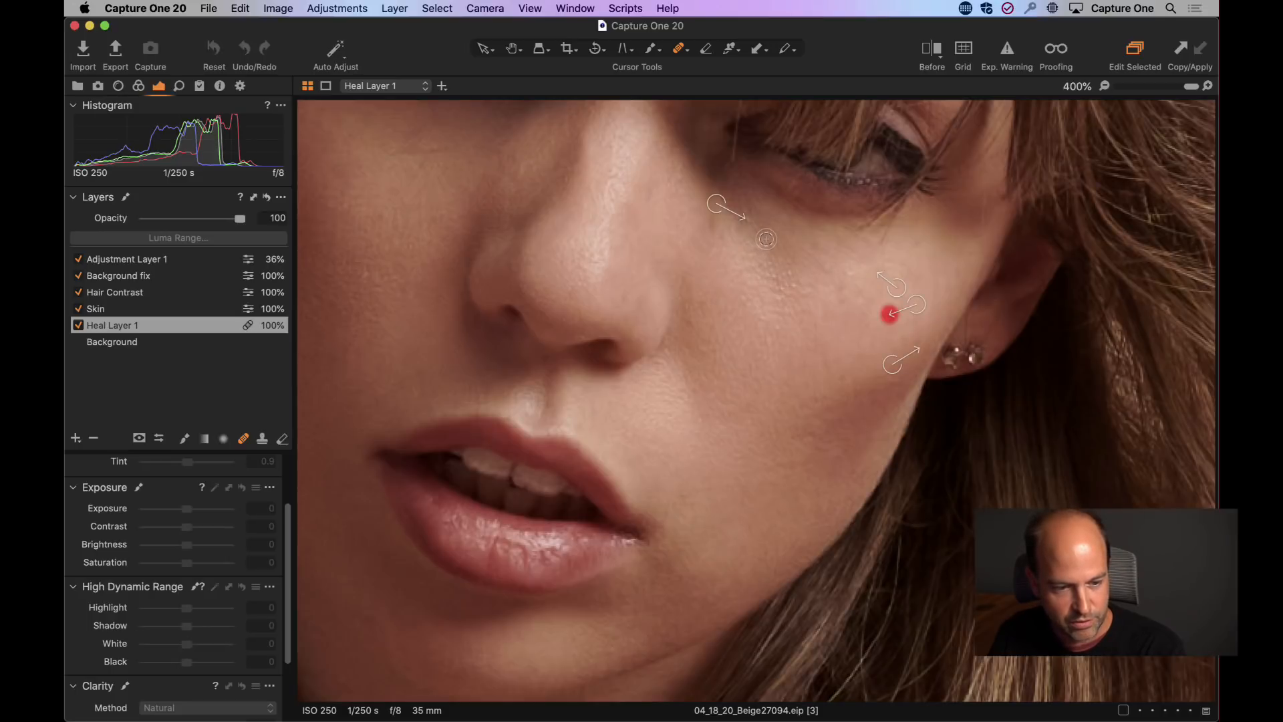
left_click(793, 286)
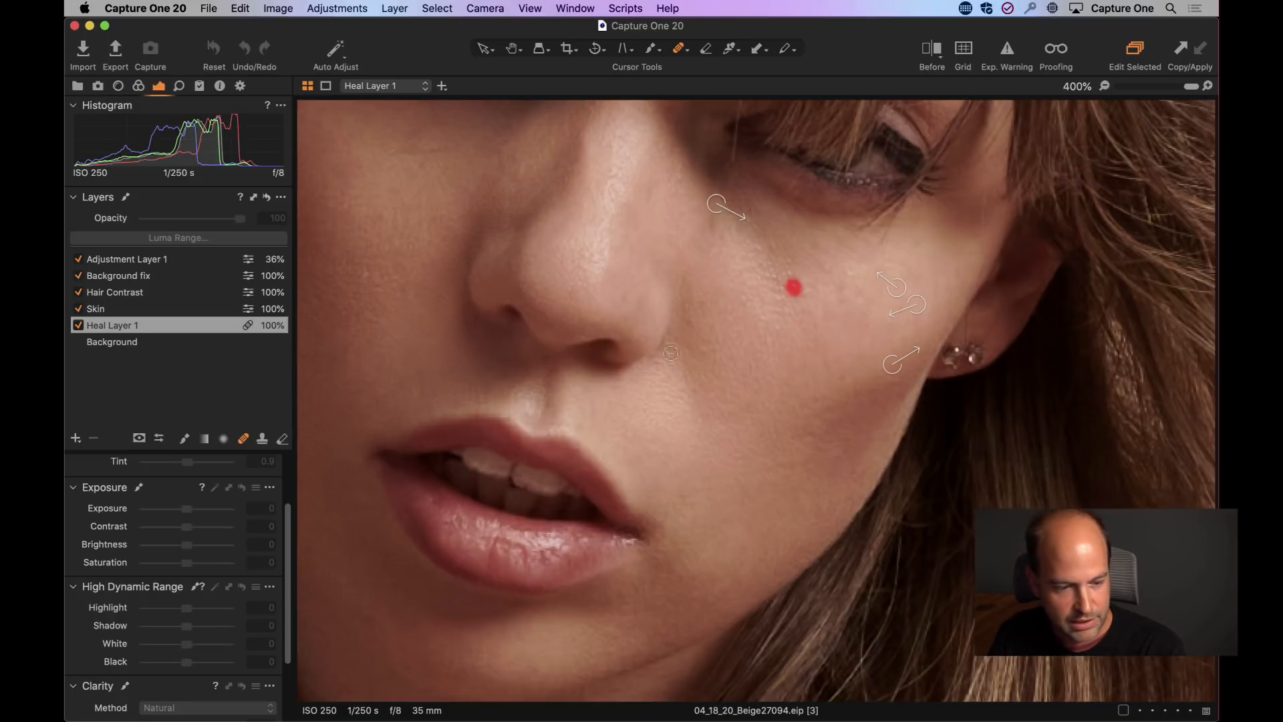
- Heal the marks beneath the other eye and on the upper cheek beside it
mouse_move(413, 364)
left_mouse_down()
mouse_move(630, 371)
mouse_move(643, 547)
left_mouse_up()
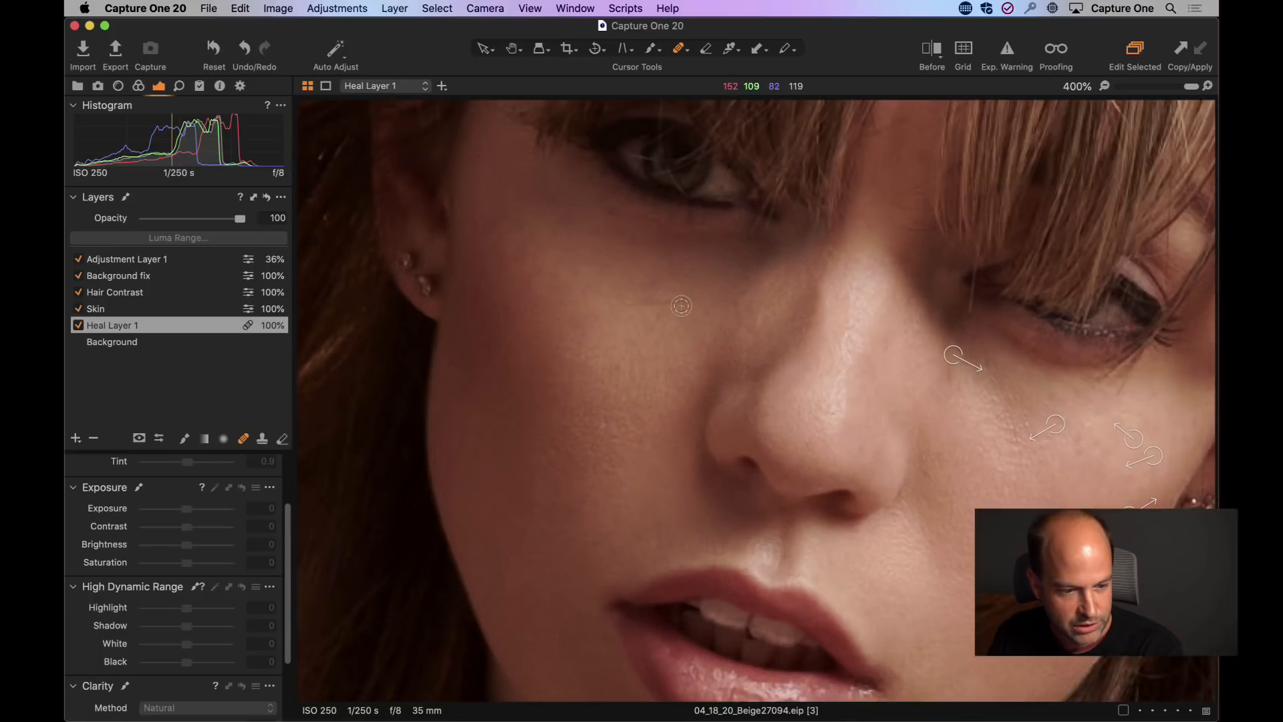
left_click_drag(634, 302, 689, 303)
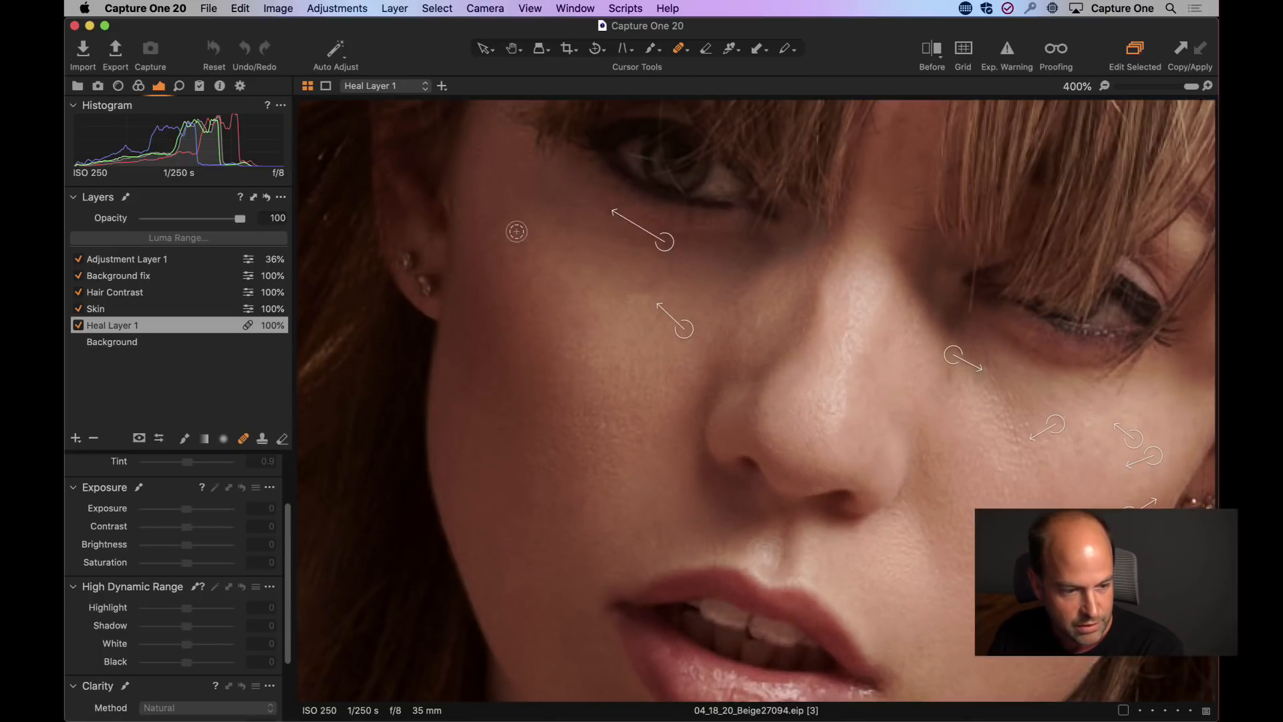
left_click(491, 225)
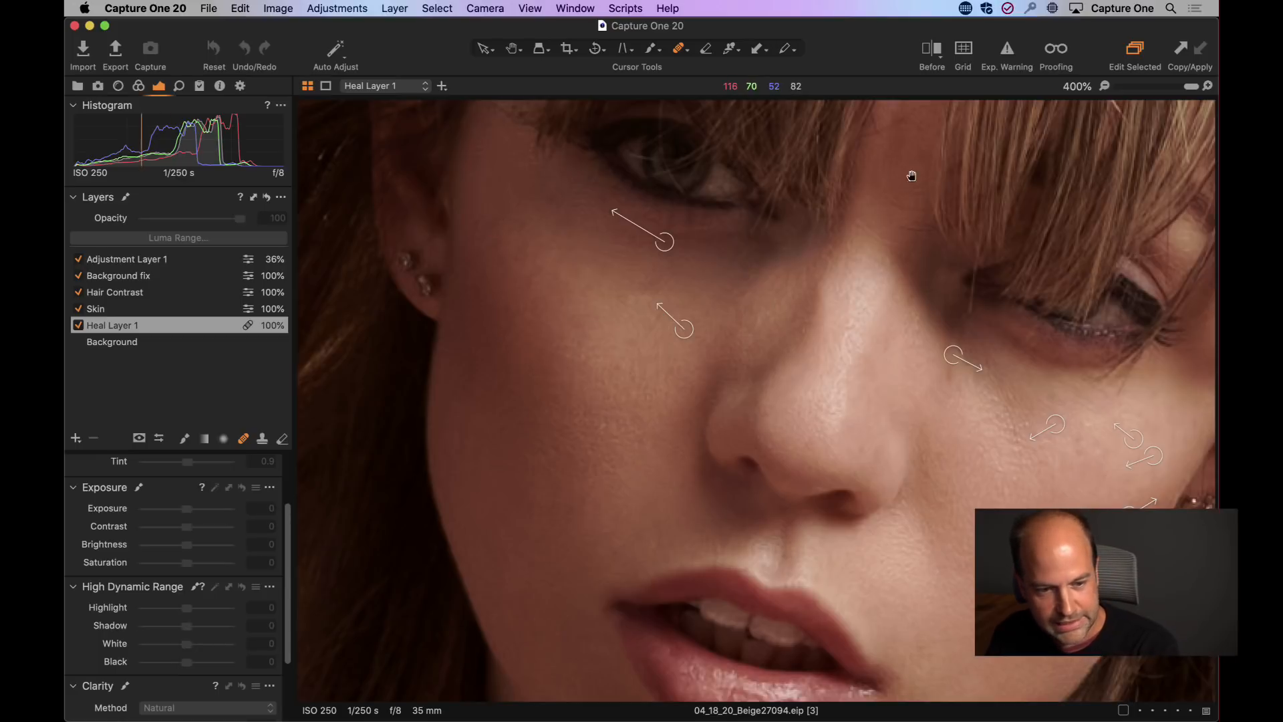
- View the retouched full figure, show the image browser and compare variants 1, 2 and 3 of 04_18_20_Beige27094.eip
mouse_move(911, 171)
left_mouse_down()
mouse_move(764, 367)
mouse_move(802, 247)
left_mouse_up()
key("h")
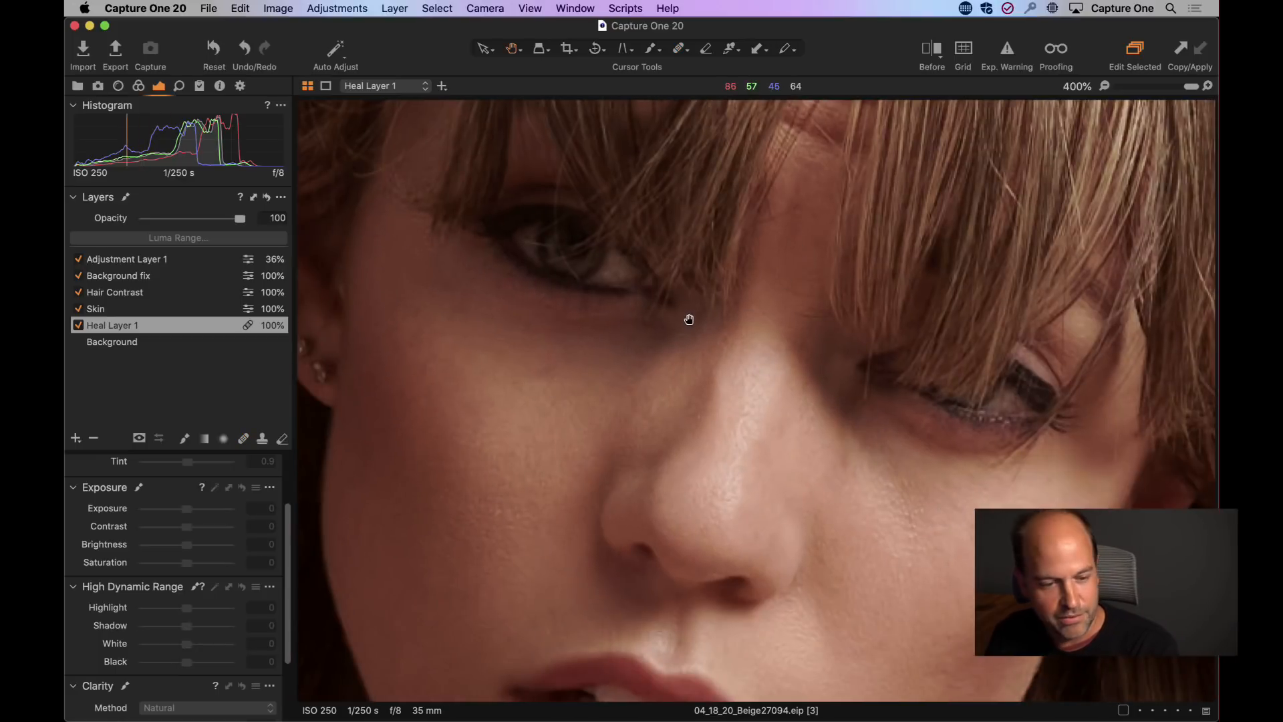
double_click(713, 344)
scroll(712, 344, "up", 2)
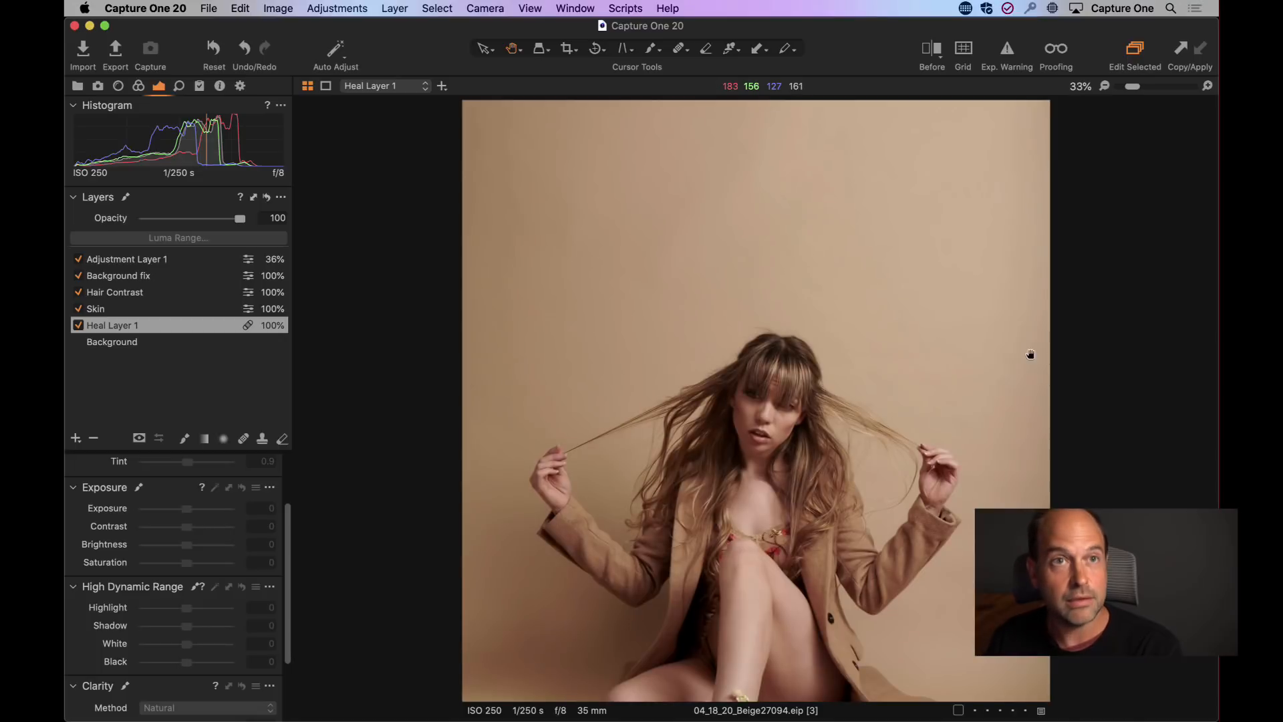
left_click_drag(862, 492, 872, 318)
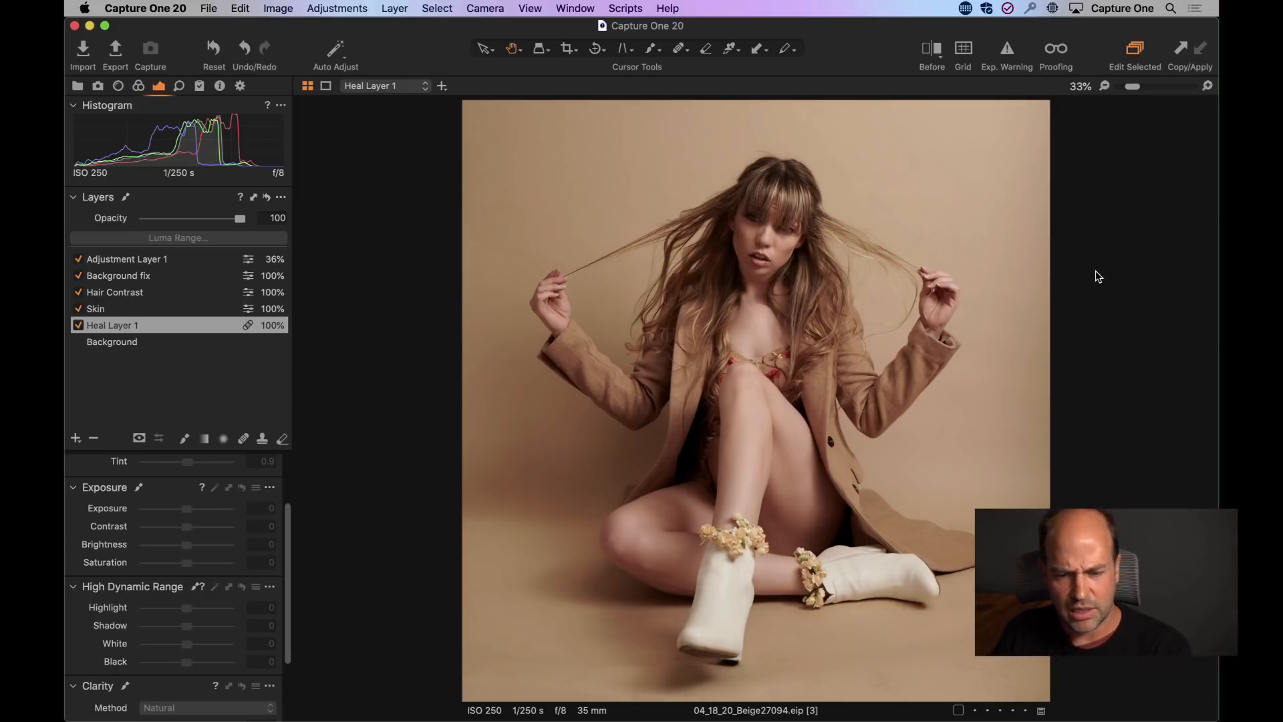
key("super+b")
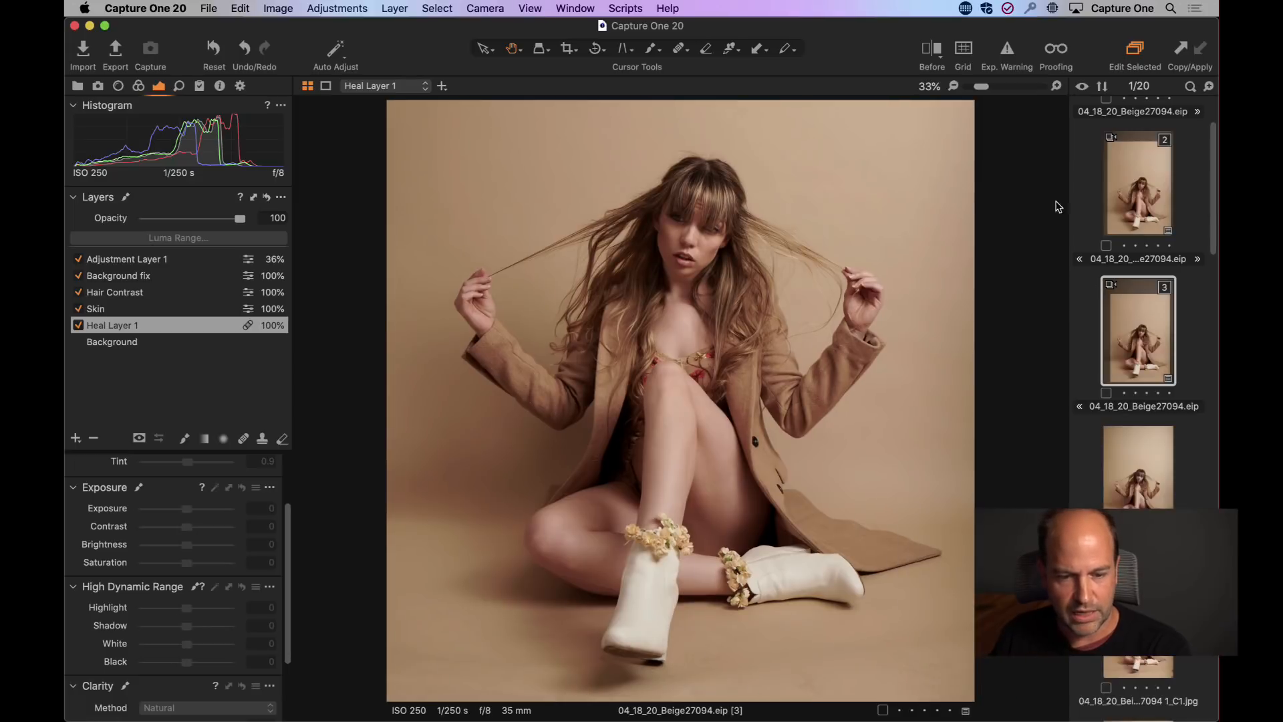
left_click(1161, 146)
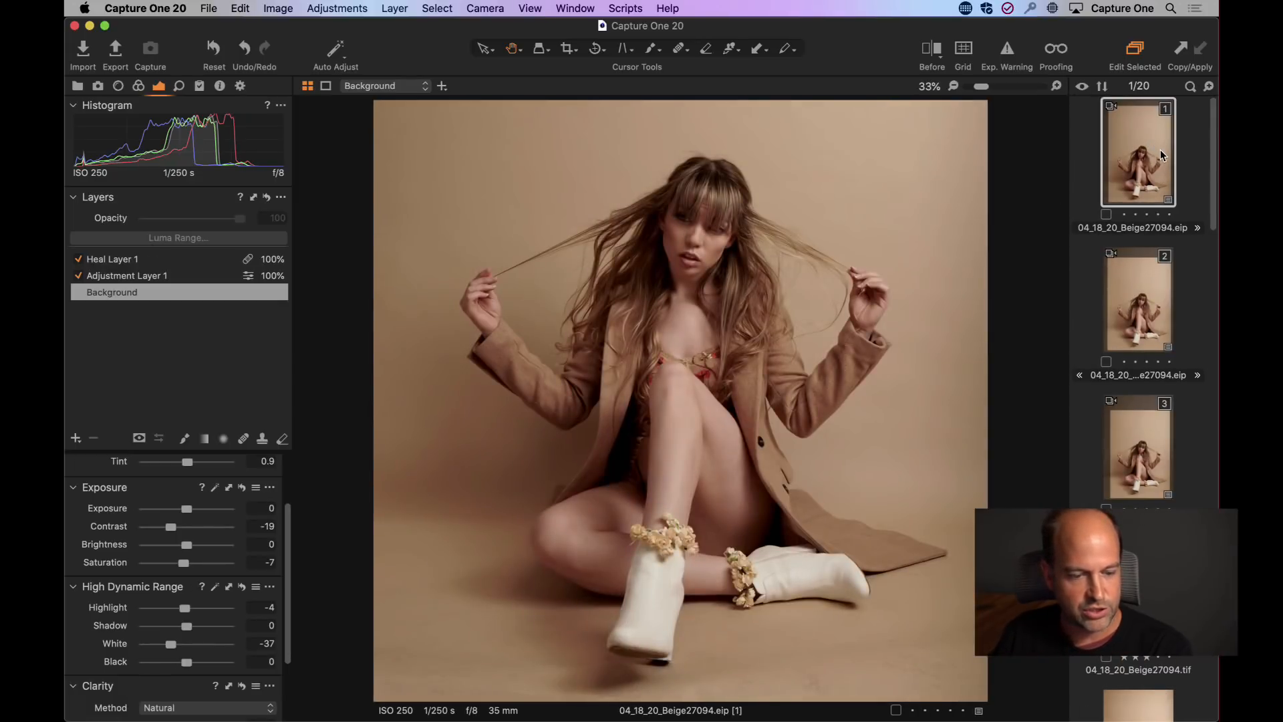
left_click(1137, 313)
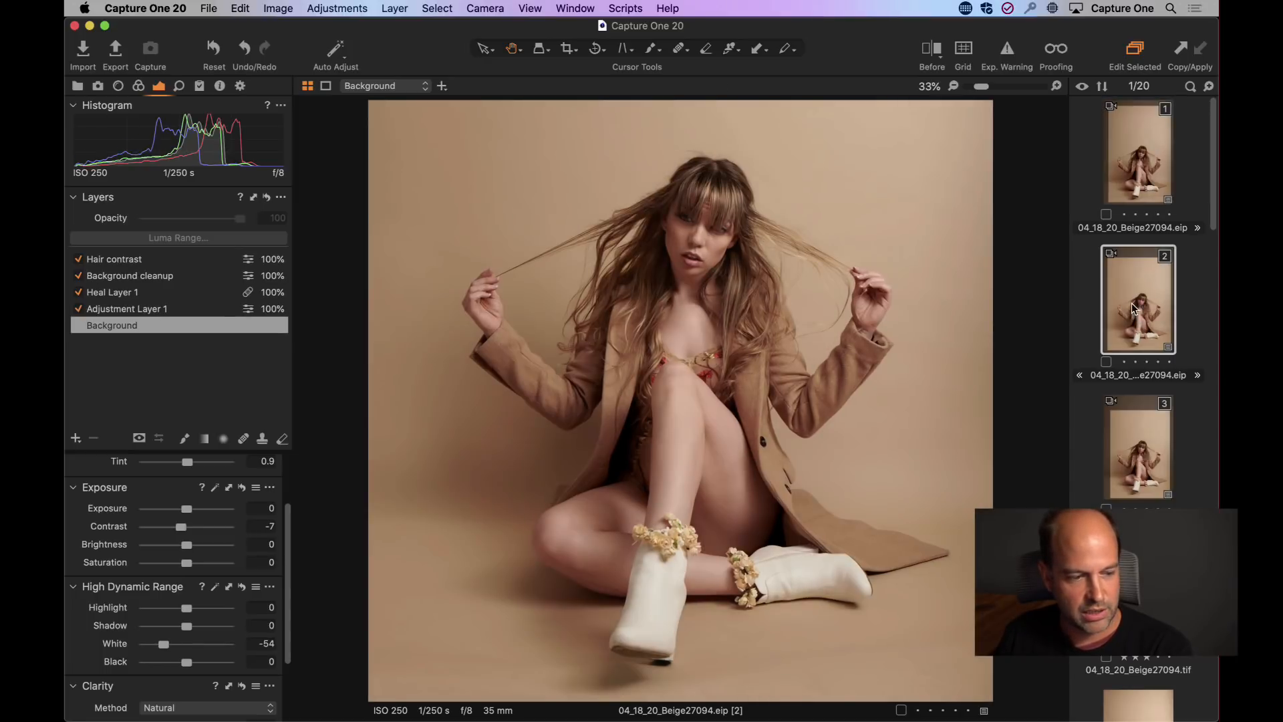
left_click(1160, 442)
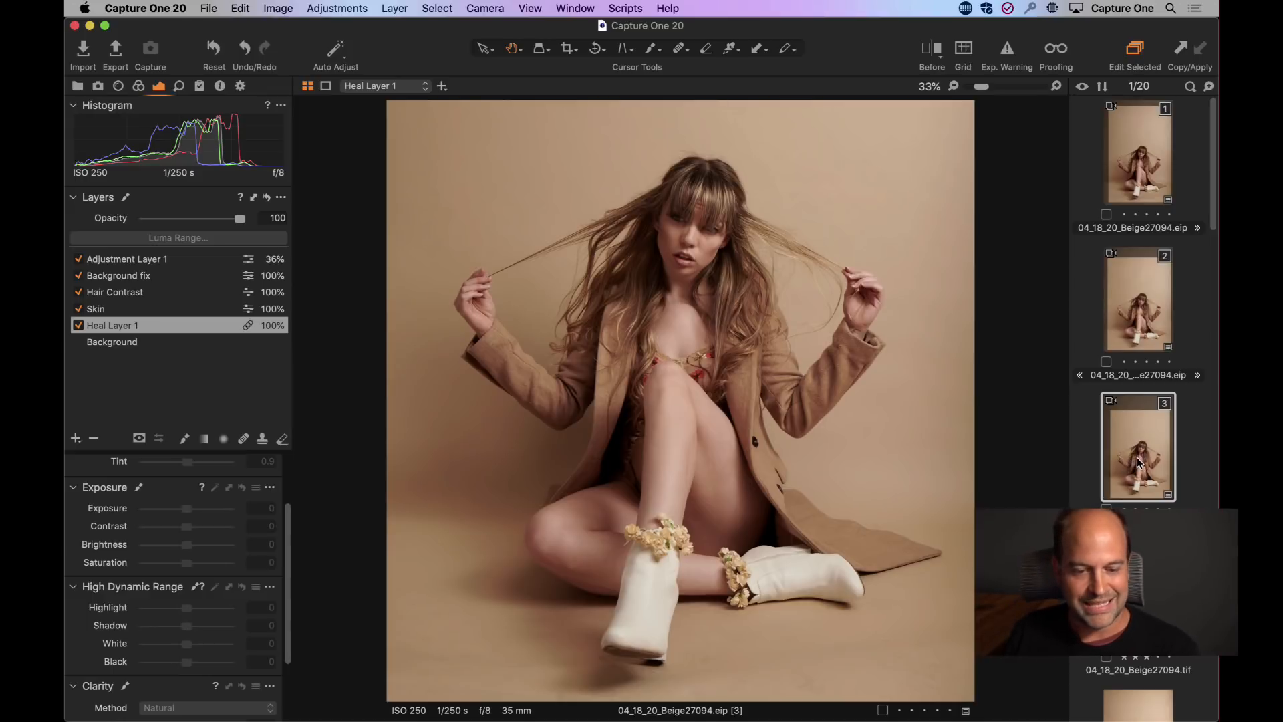
left_click(278, 9)
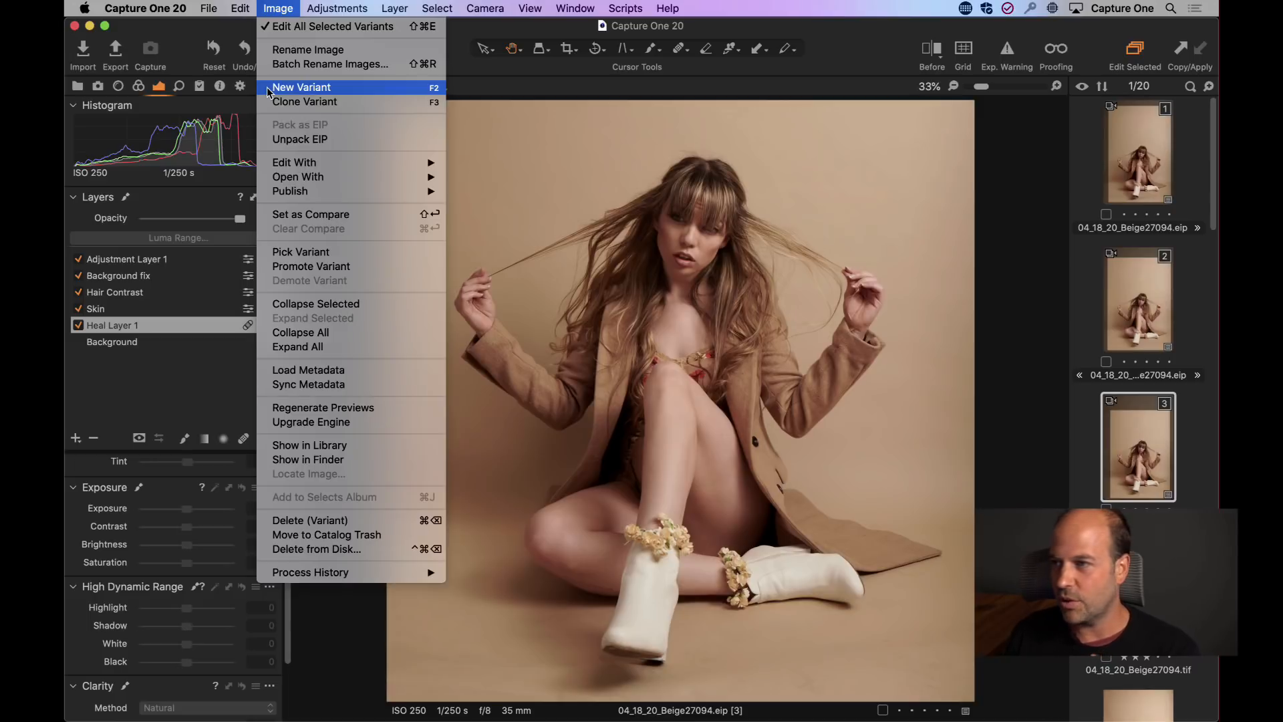
left_click(332, 655)
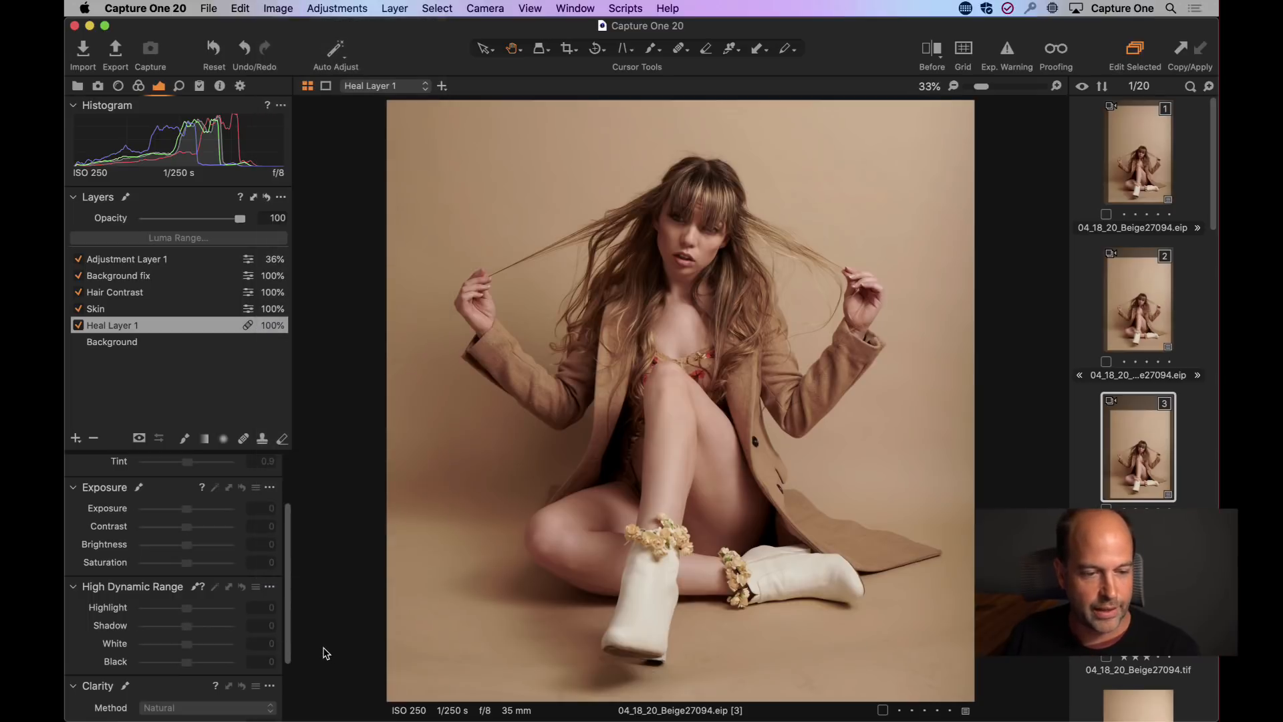